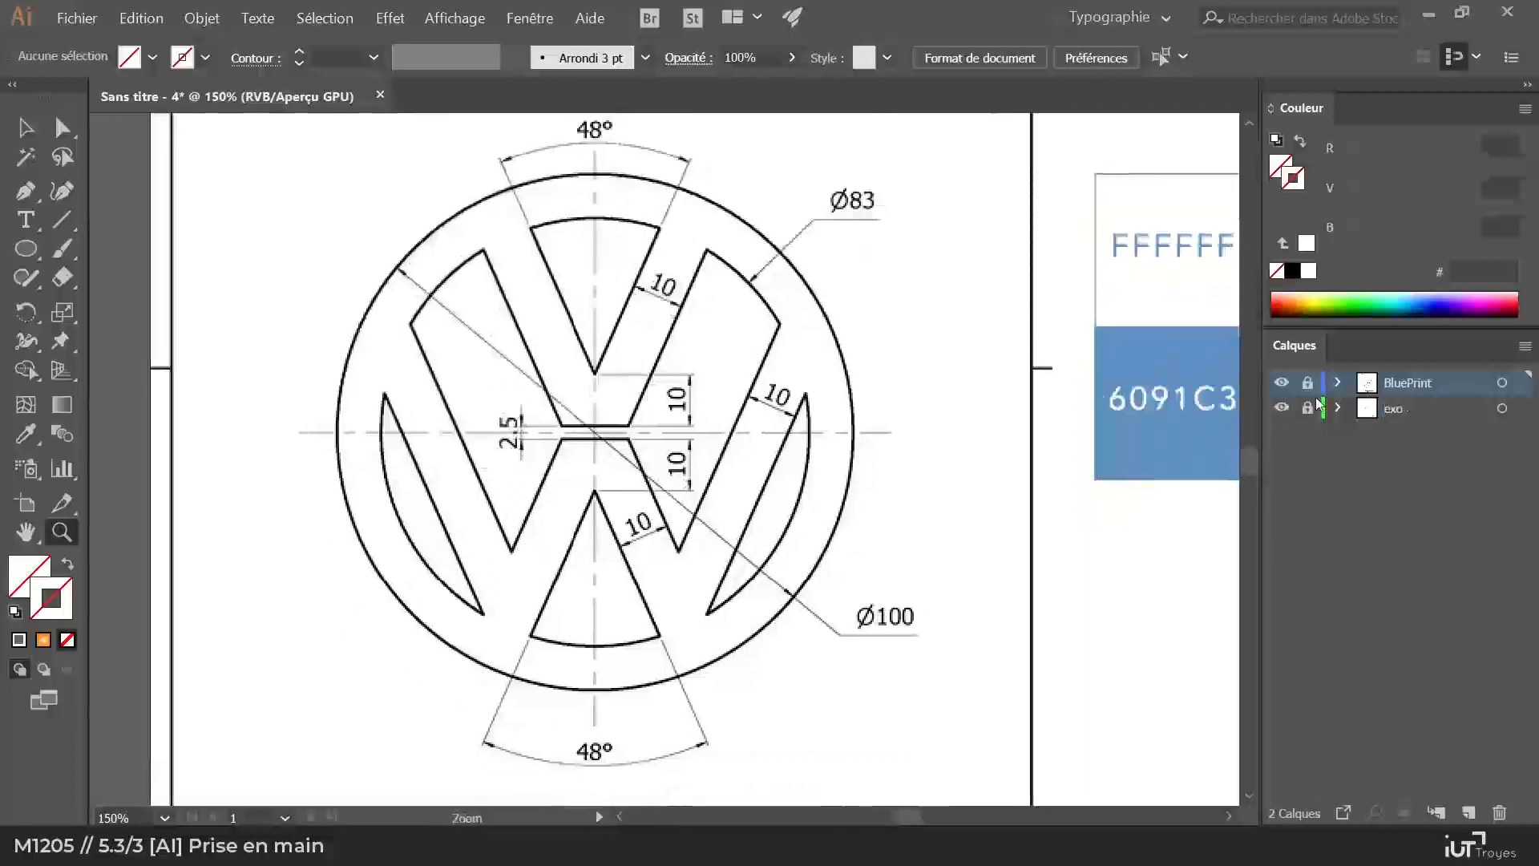
Step: Create a new layer above the BluePrint layer and name it cercles
mouse_move(981, 448)
left_mouse_down()
mouse_move(262, 474)
mouse_move(1067, 452)
mouse_move(1000, 453)
left_mouse_up()
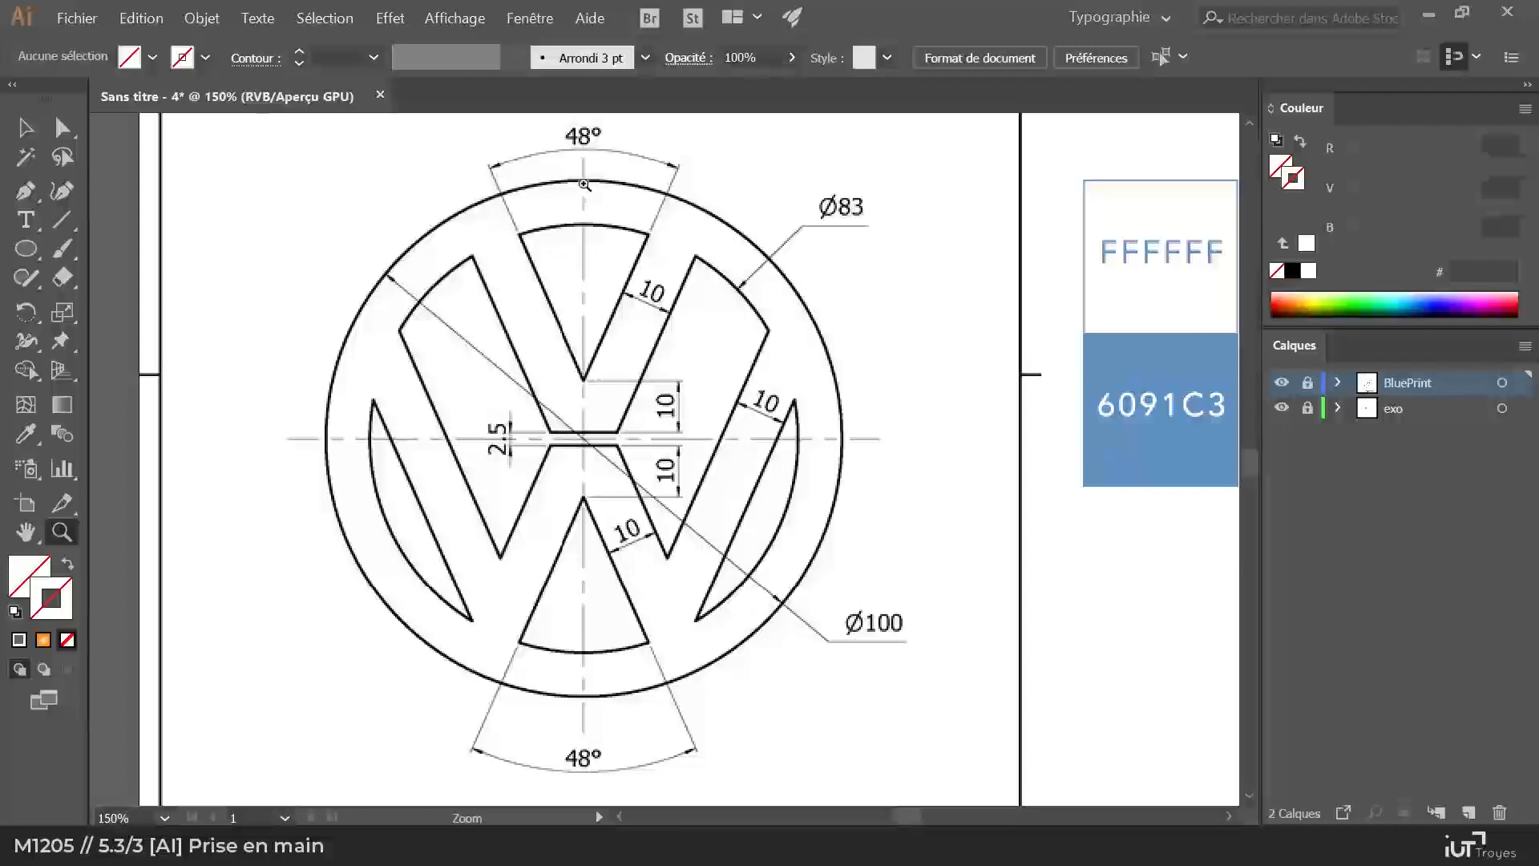
left_click(1472, 812)
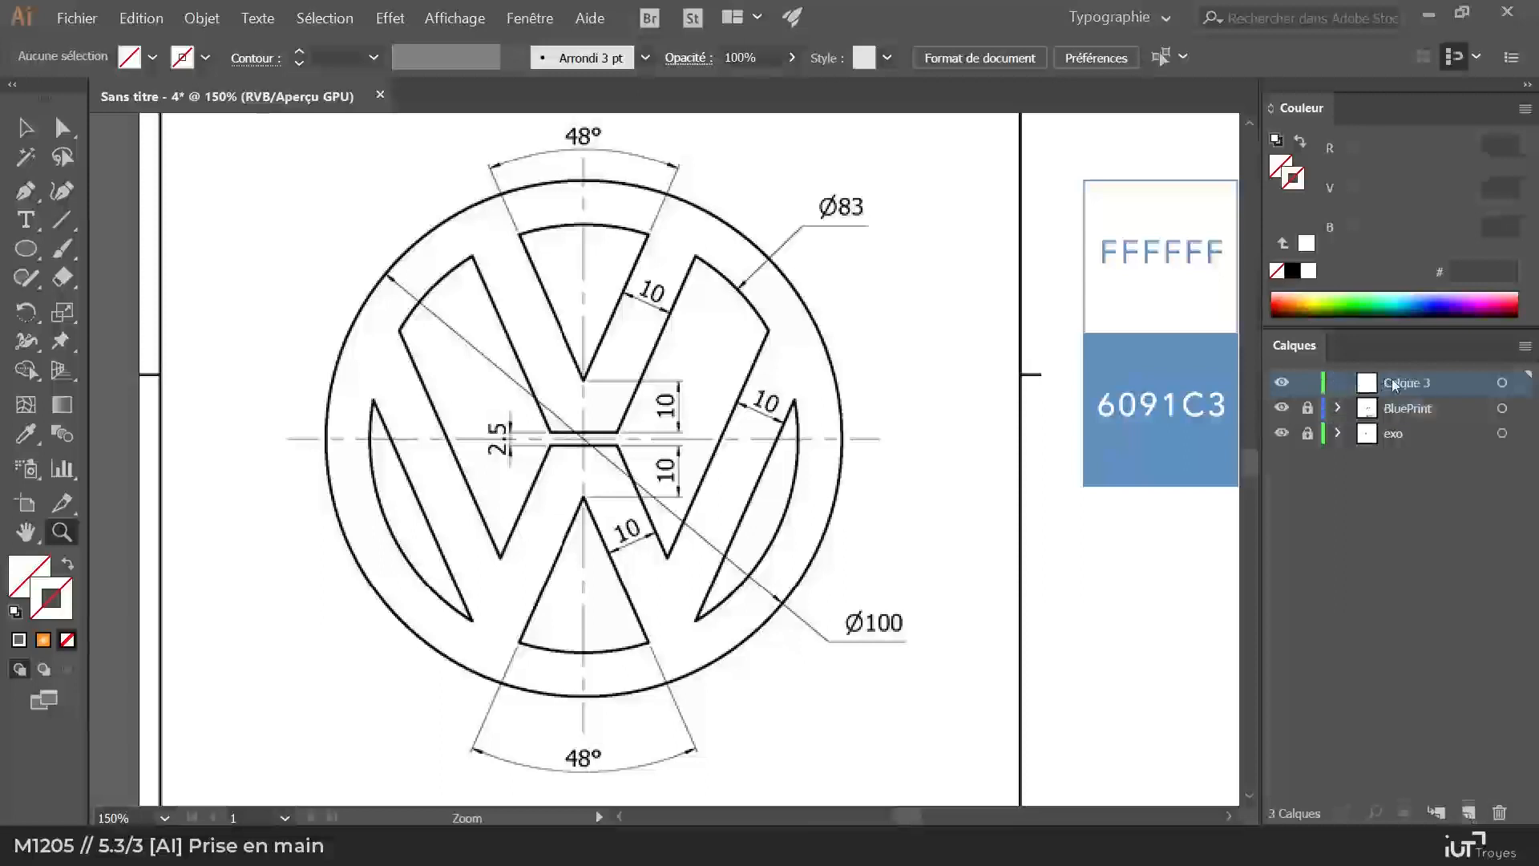
type("cerc")
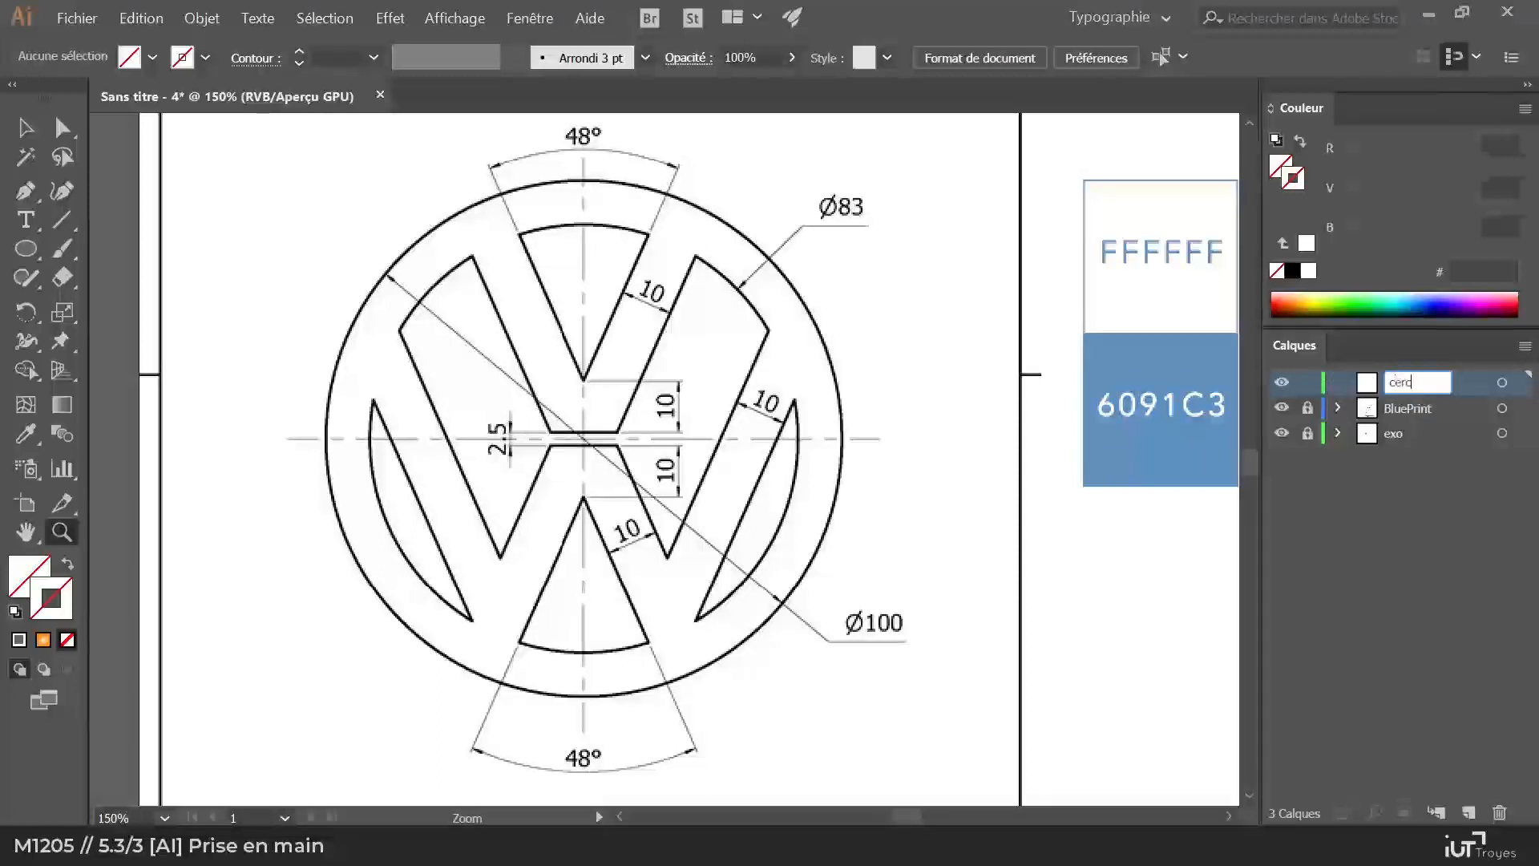
type("les")
key("Return")
Step: Draw a circle with the Ellipse tool from the logo's centre, running between the Ø100 and Ø83 outlines
left_click(24, 250)
left_click(25, 249)
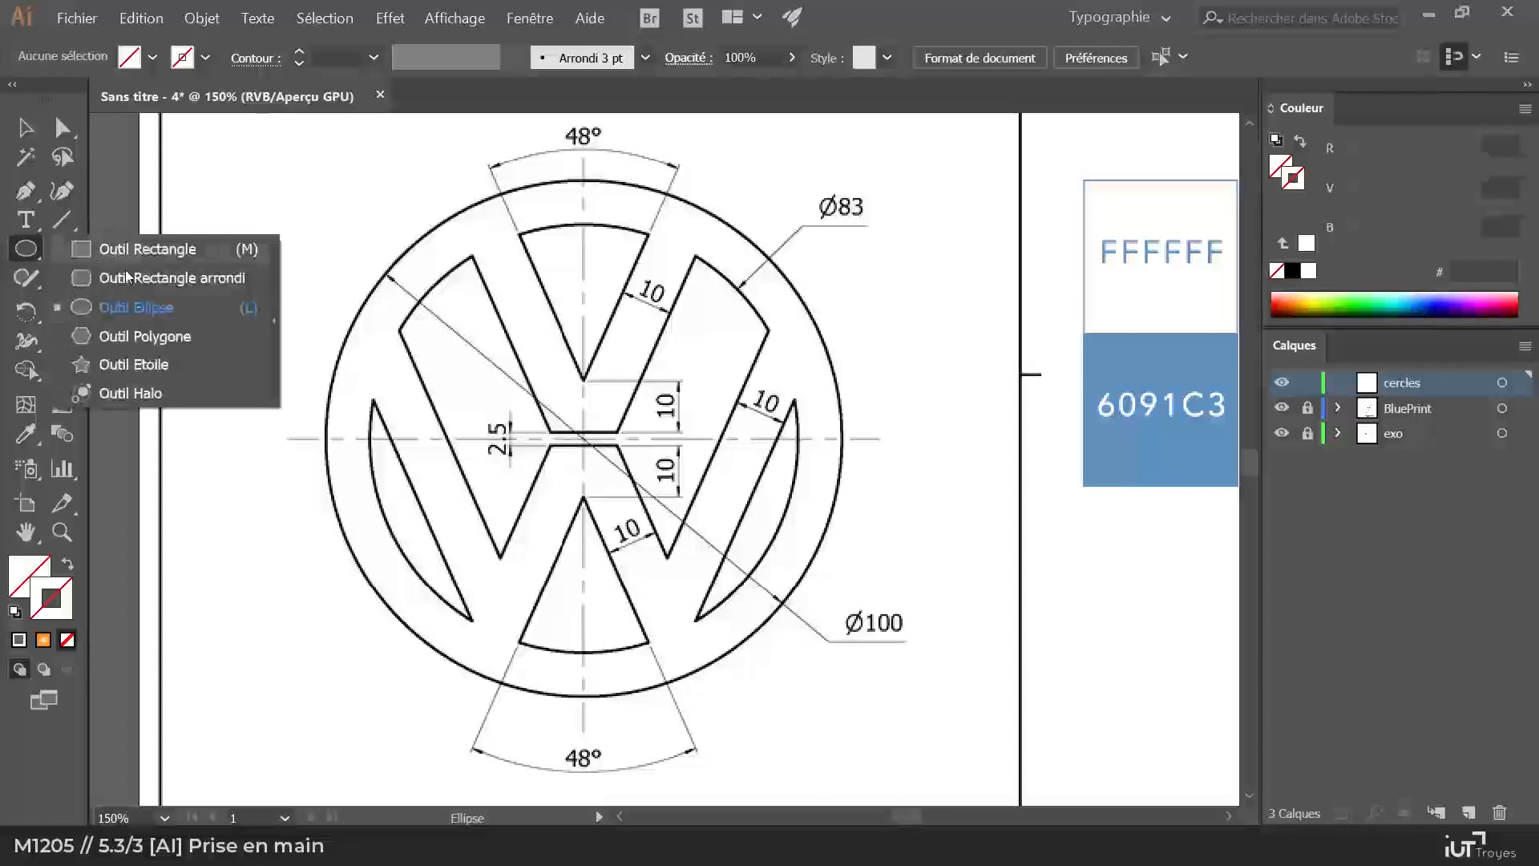
left_click(245, 306)
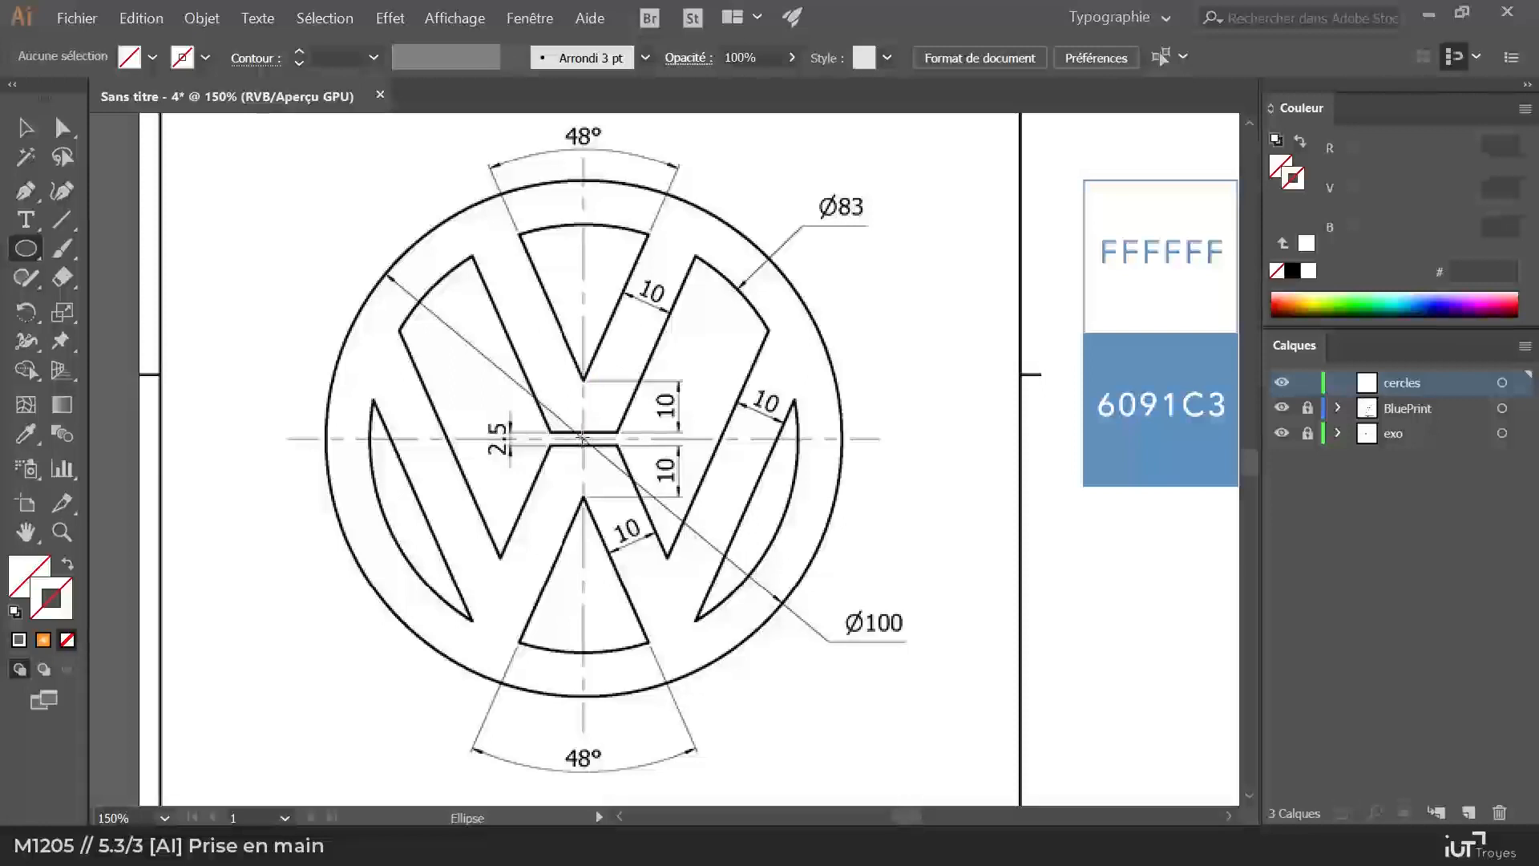
mouse_move(583, 439)
left_mouse_down()
mouse_move(701, 282)
mouse_move(734, 202)
mouse_move(771, 180)
mouse_move(745, 200)
left_mouse_up()
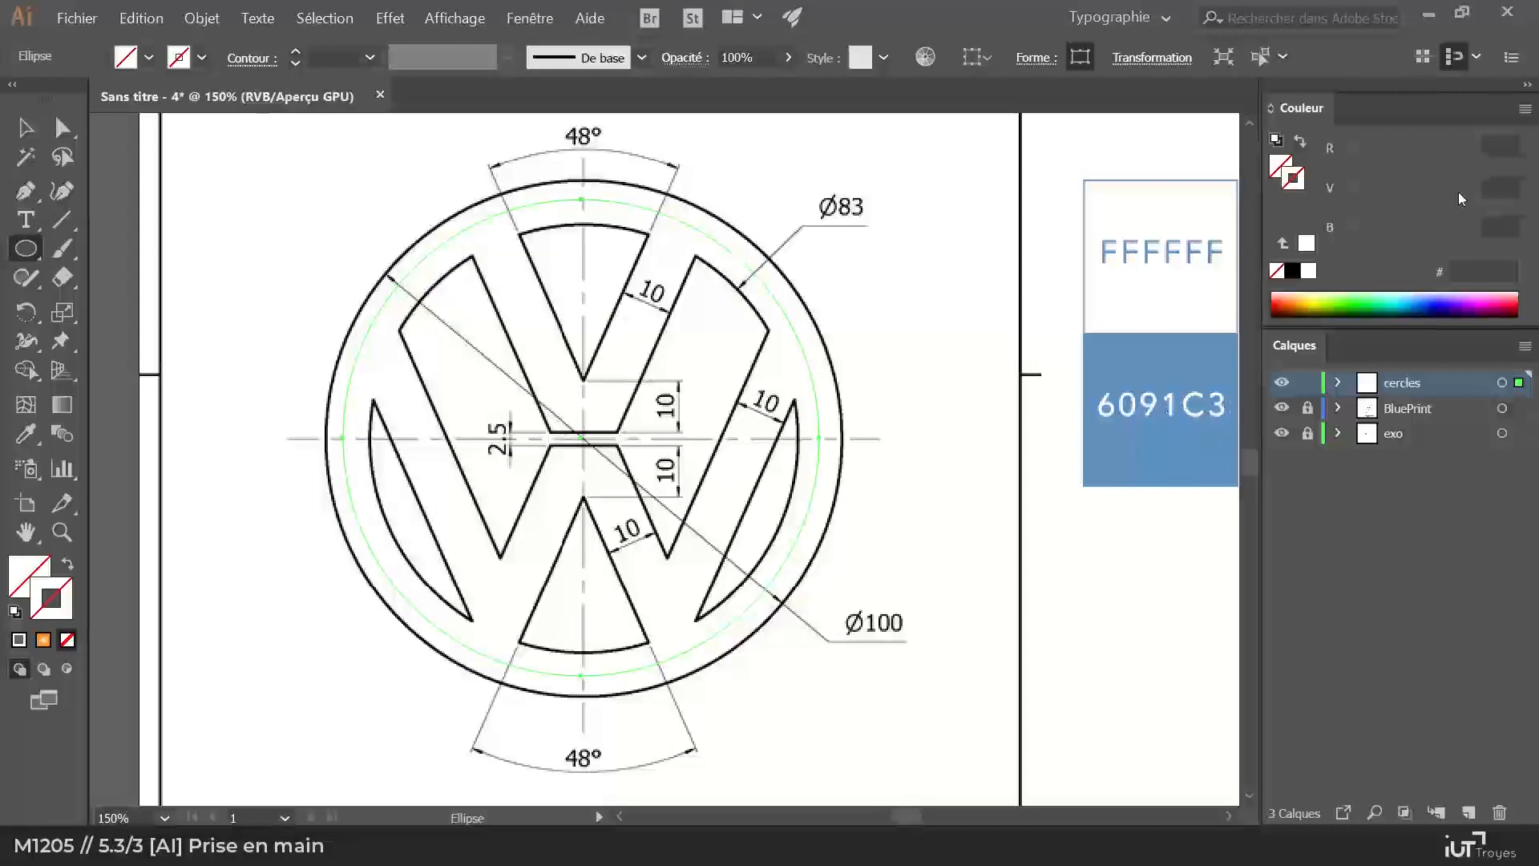
Step: Set the circle's stroke color to 6091C3
left_click(1459, 268)
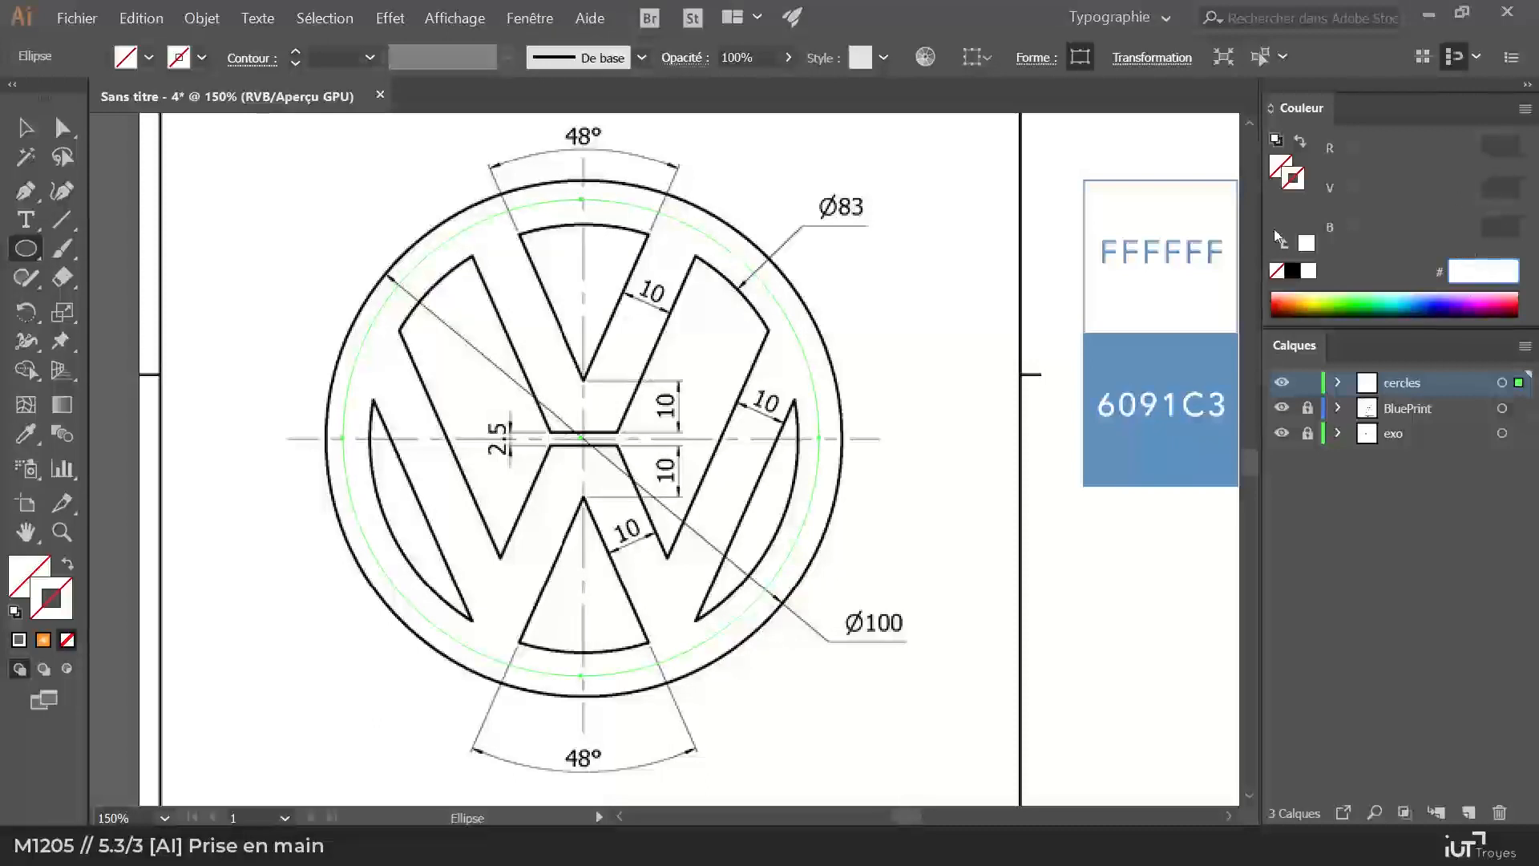
type("6091C3")
key("Return")
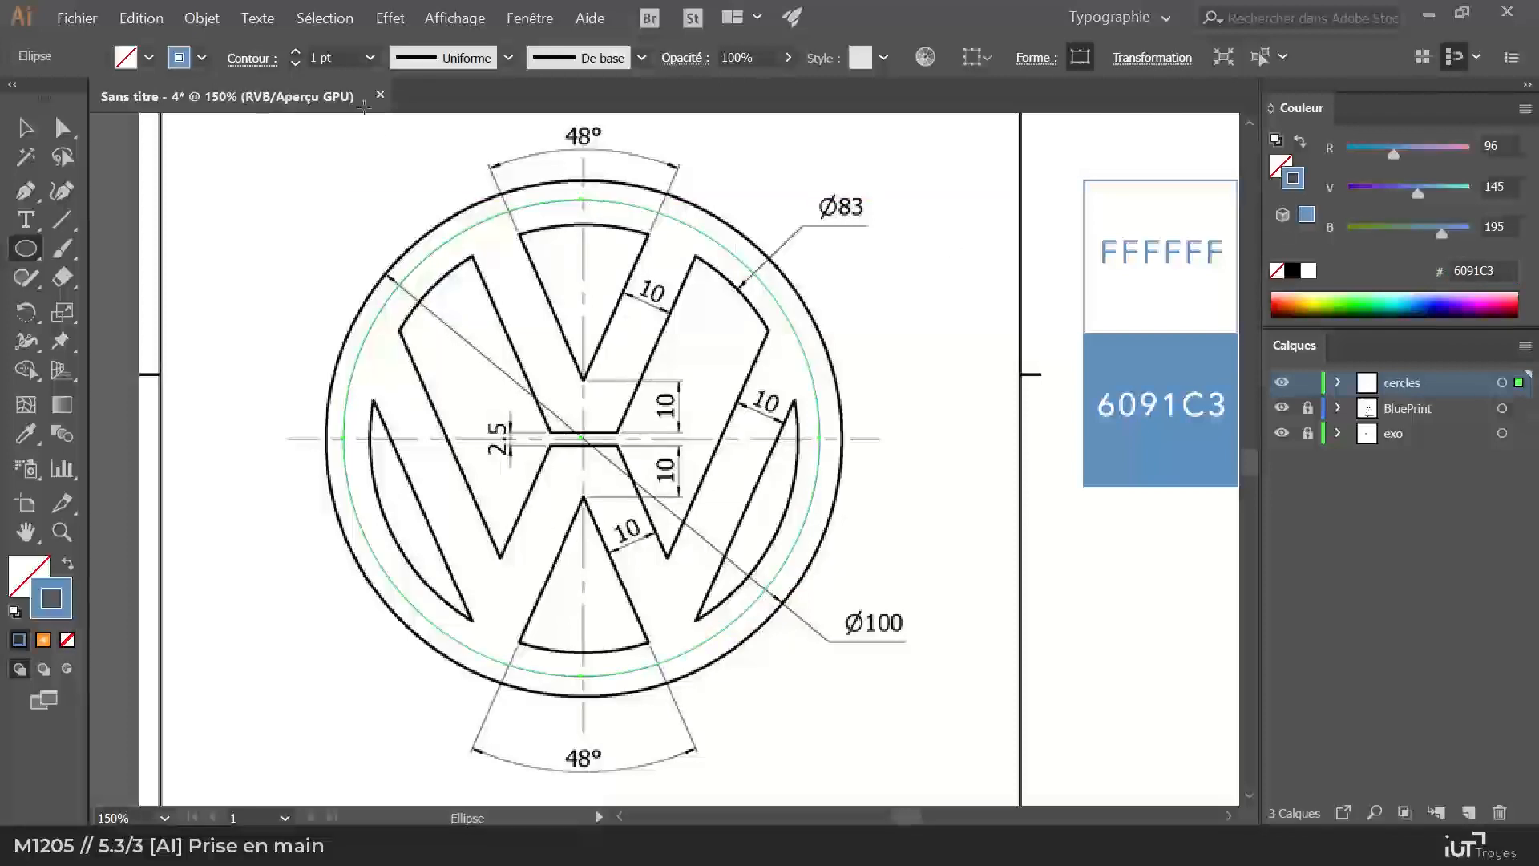
Step: Increase the circle's stroke weight to 39 pt to fill the blueprint's outer ring
left_click(296, 53)
left_click(296, 52)
left_click(295, 52)
left_click(296, 52)
left_click(296, 52)
left_click(295, 52)
left_click(296, 52)
left_click(296, 52)
left_click(296, 53)
left_click(296, 52)
left_click(296, 52)
left_click(296, 52)
left_click(296, 53)
left_click(296, 53)
left_click(296, 53)
left_click(296, 53)
left_click(296, 53)
left_click(295, 53)
left_click(296, 53)
left_click(296, 53)
left_click(296, 53)
Step: Shrink the circle slightly about its centre to match the blueprint ring, and expand its fill and stroke into a shape
key("v")
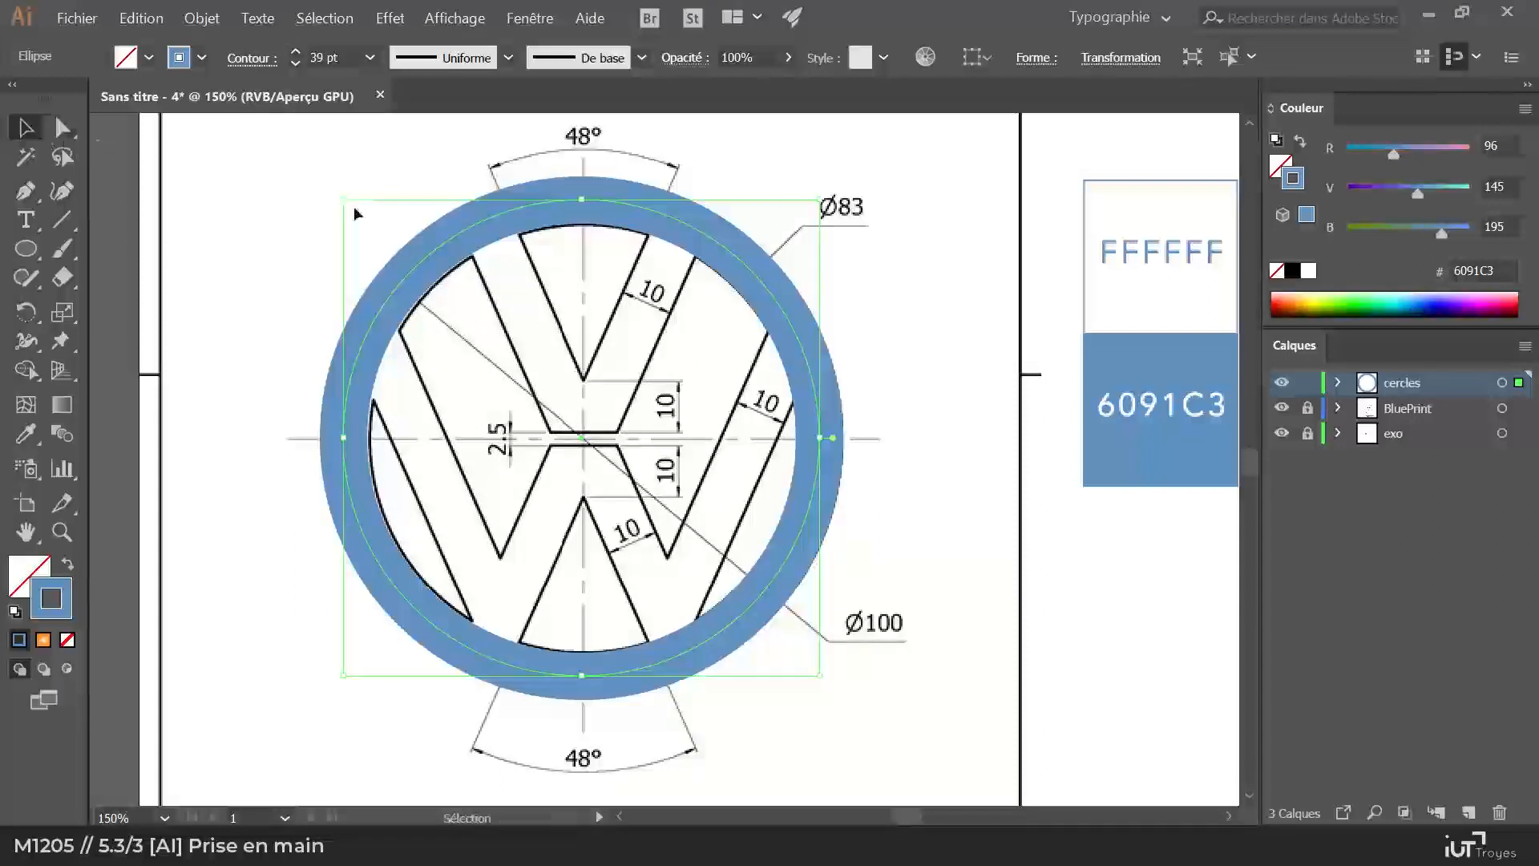
left_click_drag(344, 200, 349, 205)
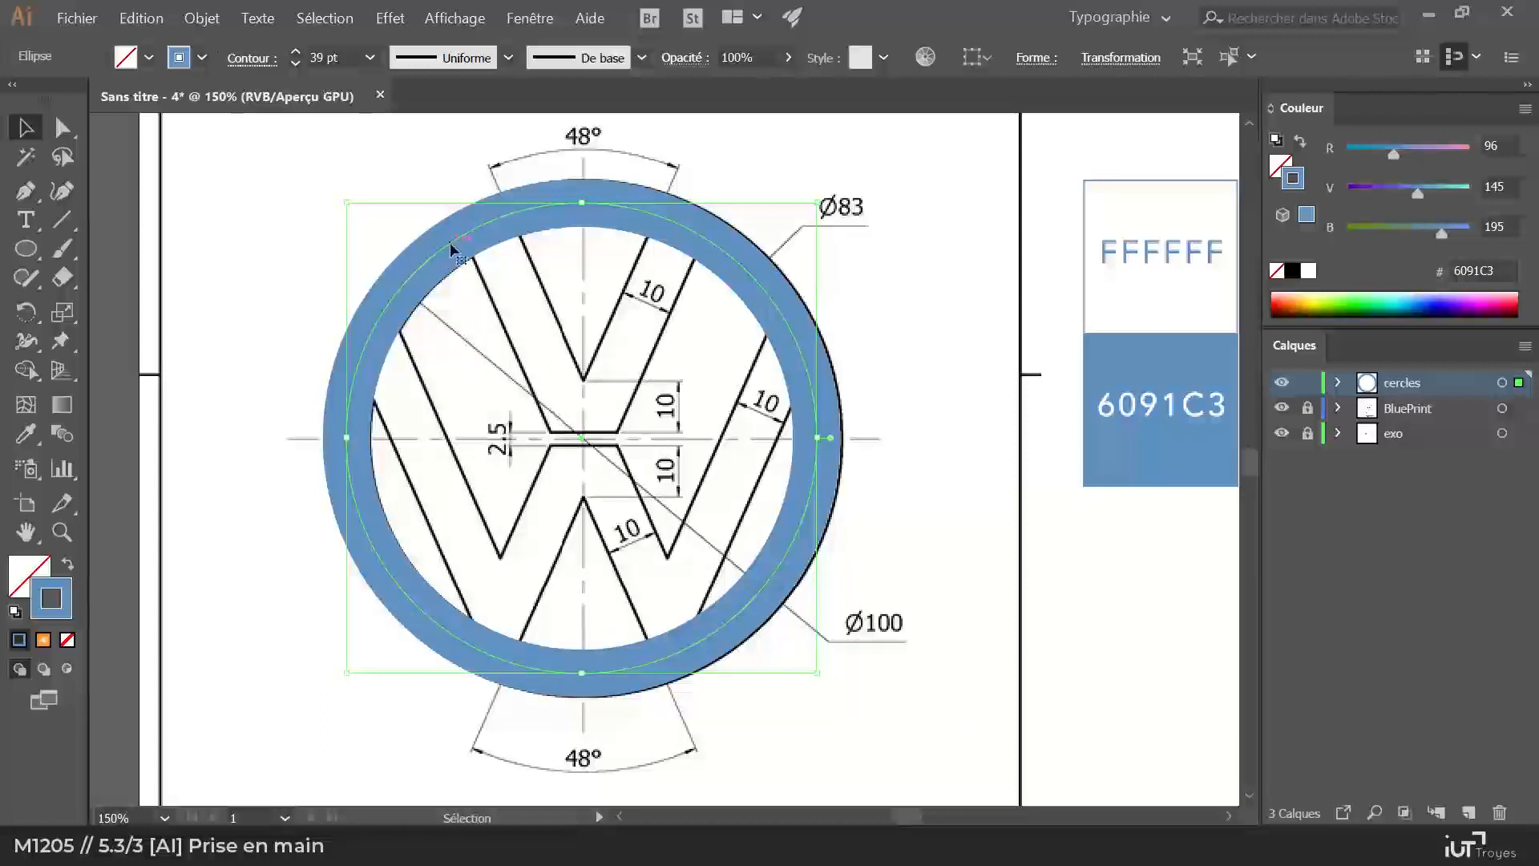
left_click(201, 19)
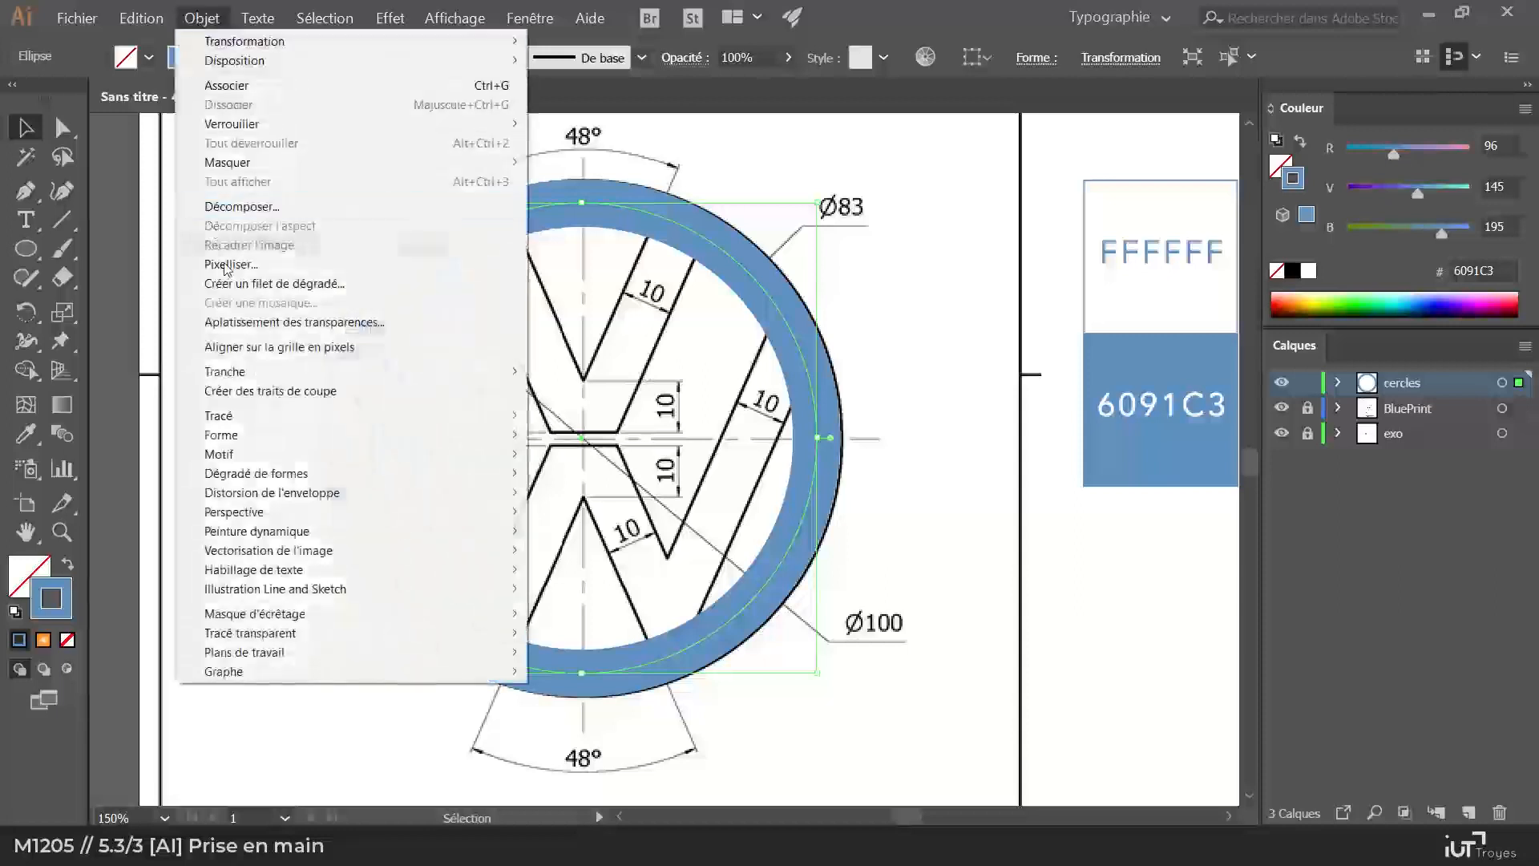
left_click(235, 207)
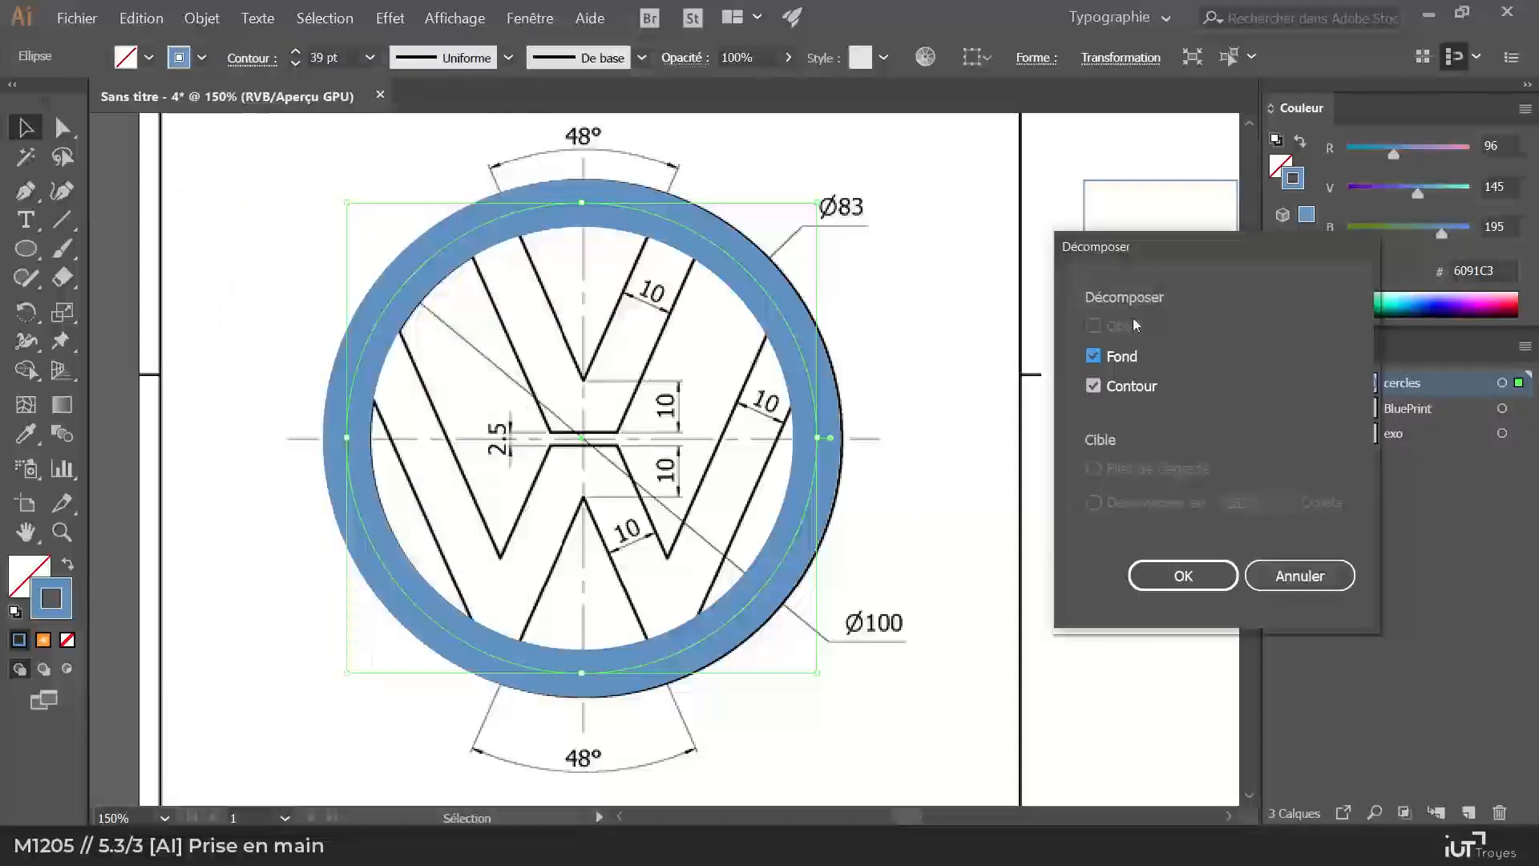
left_click(1201, 574)
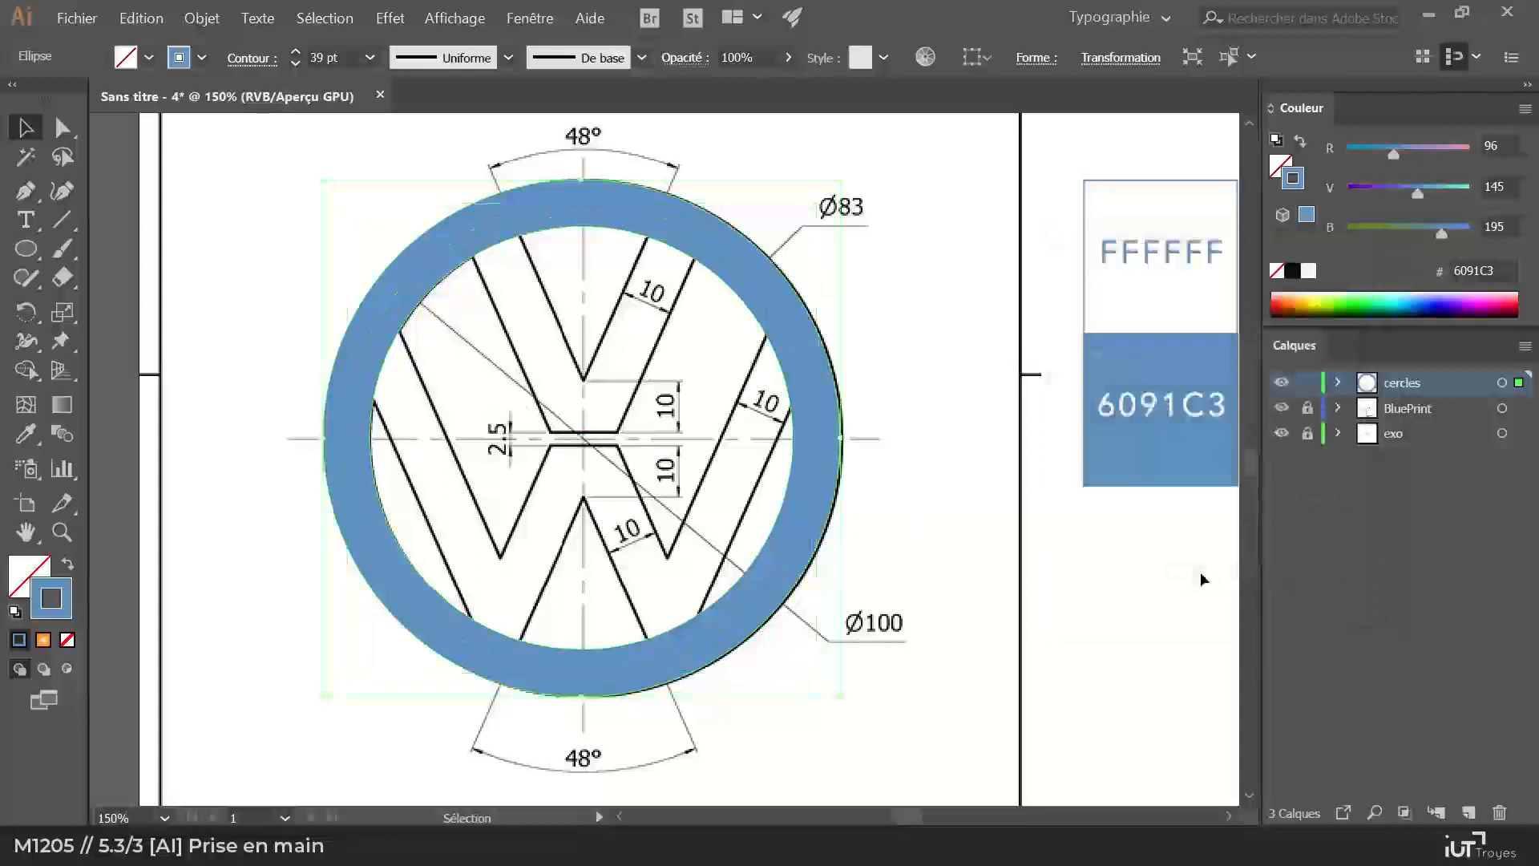
Step: Lock the expanded ring group inside the cercles layer and add a sublayer above it
left_click(1338, 383)
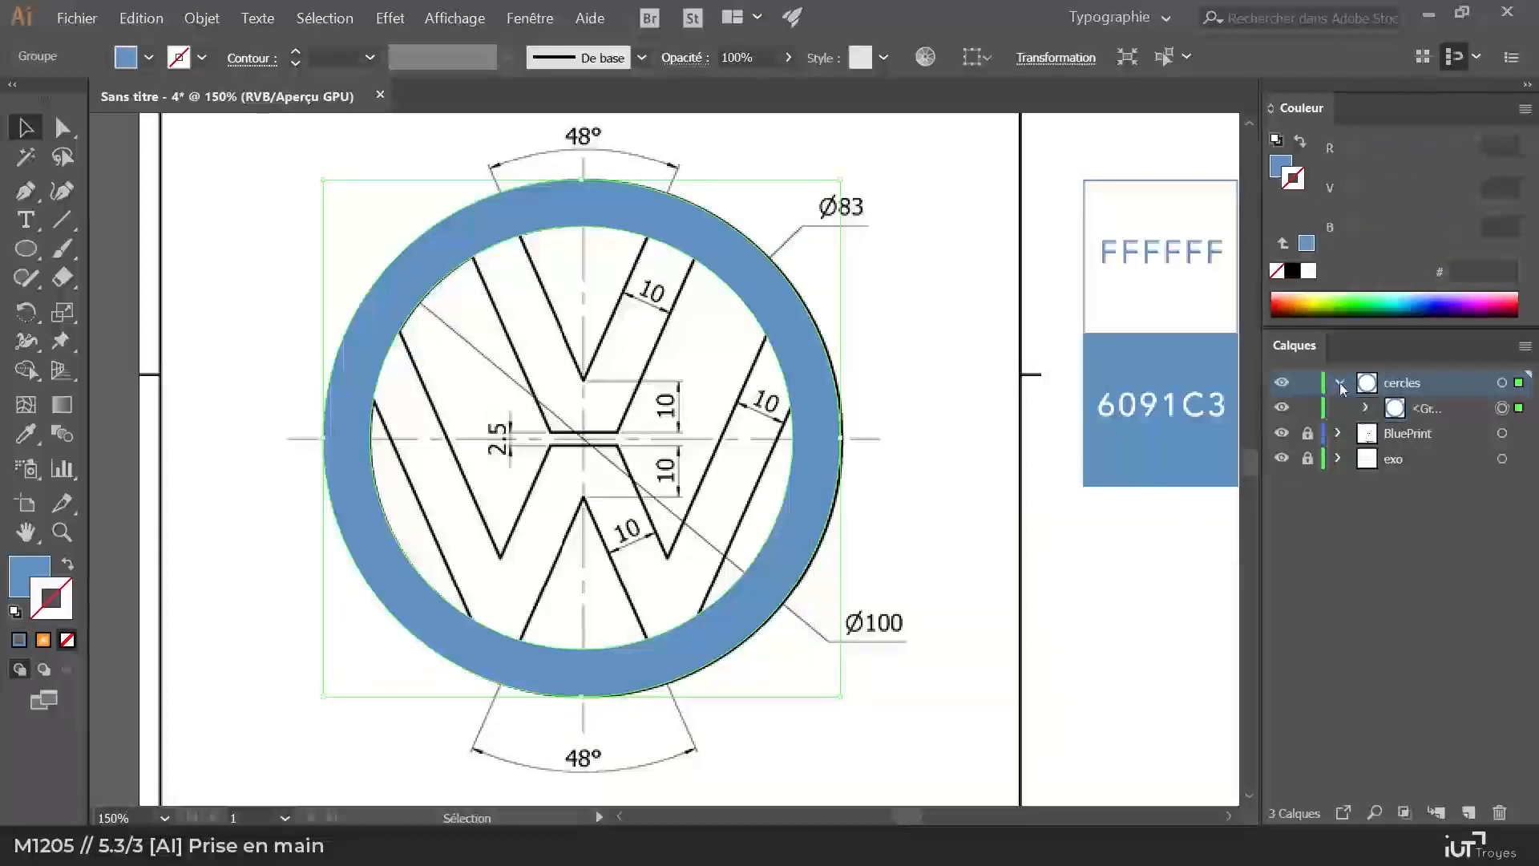
left_click(1308, 408)
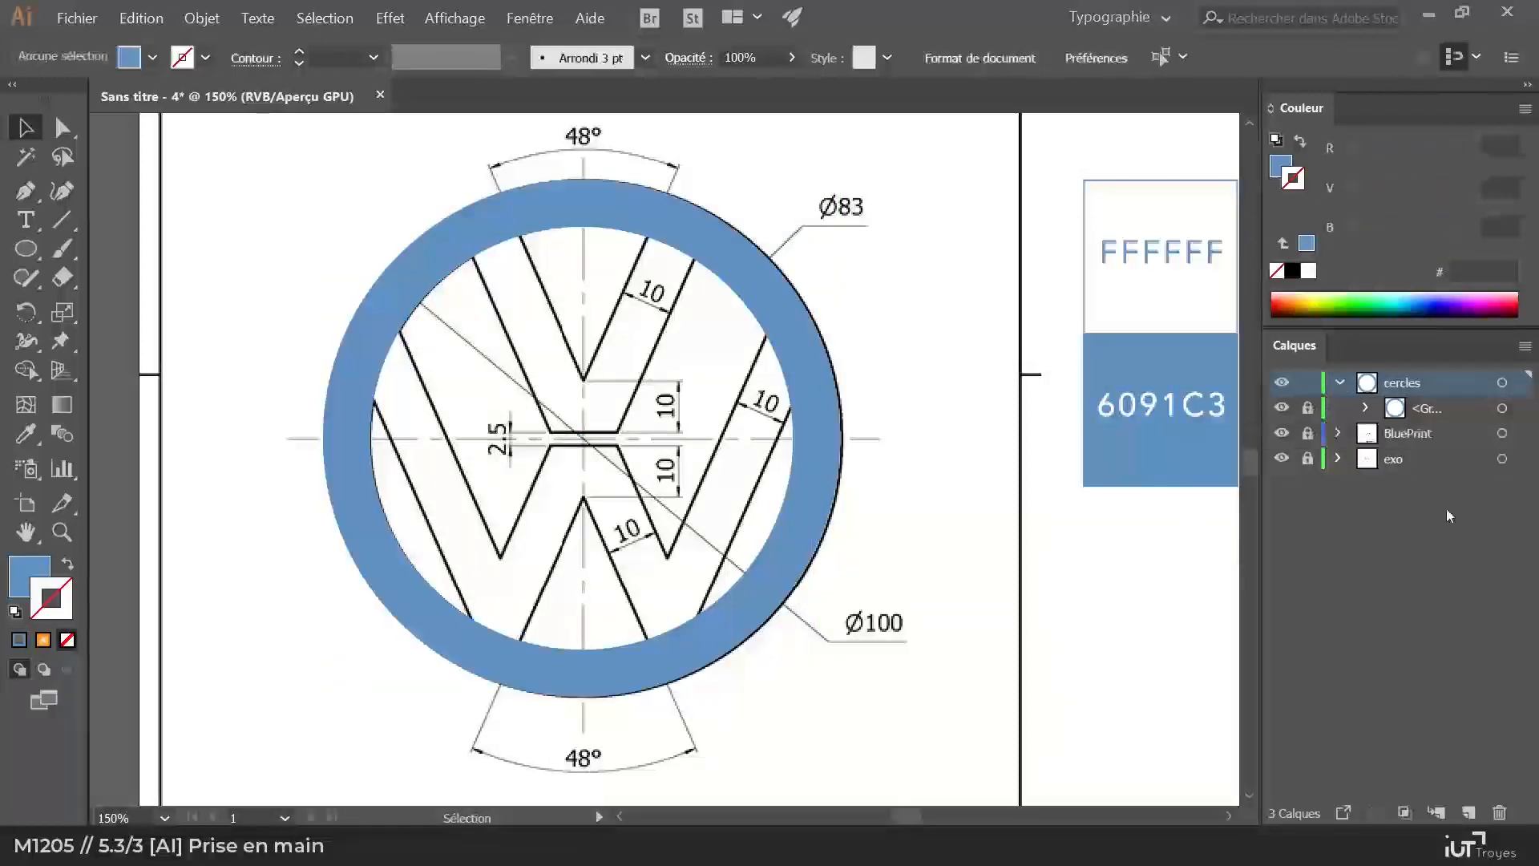
left_click(1436, 812)
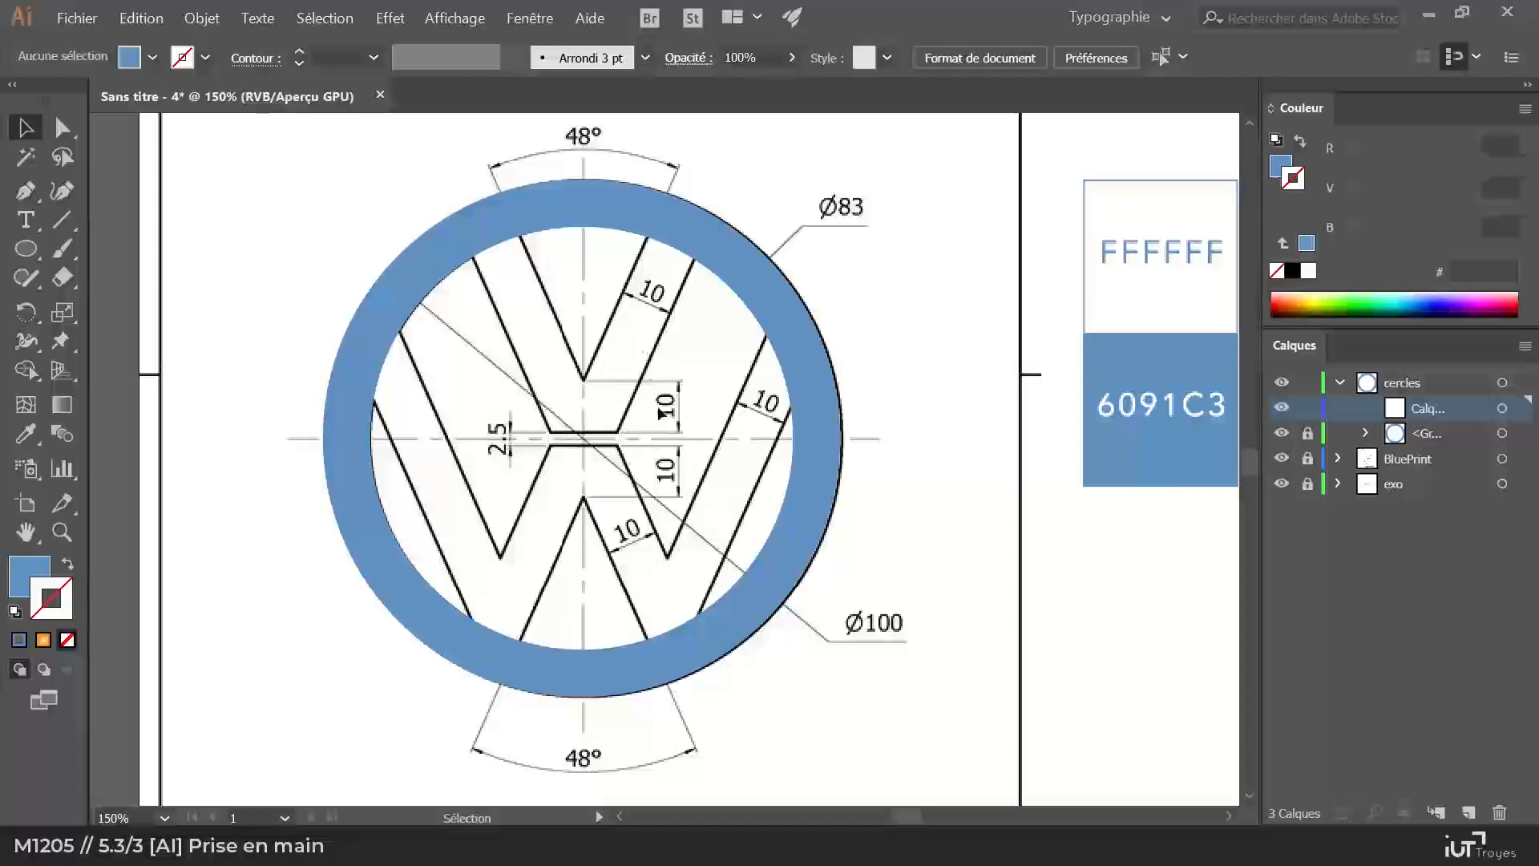
Step: Collapse and lock the cercles layer
key("z")
left_click(634, 359)
left_click(633, 359)
left_click(1425, 386)
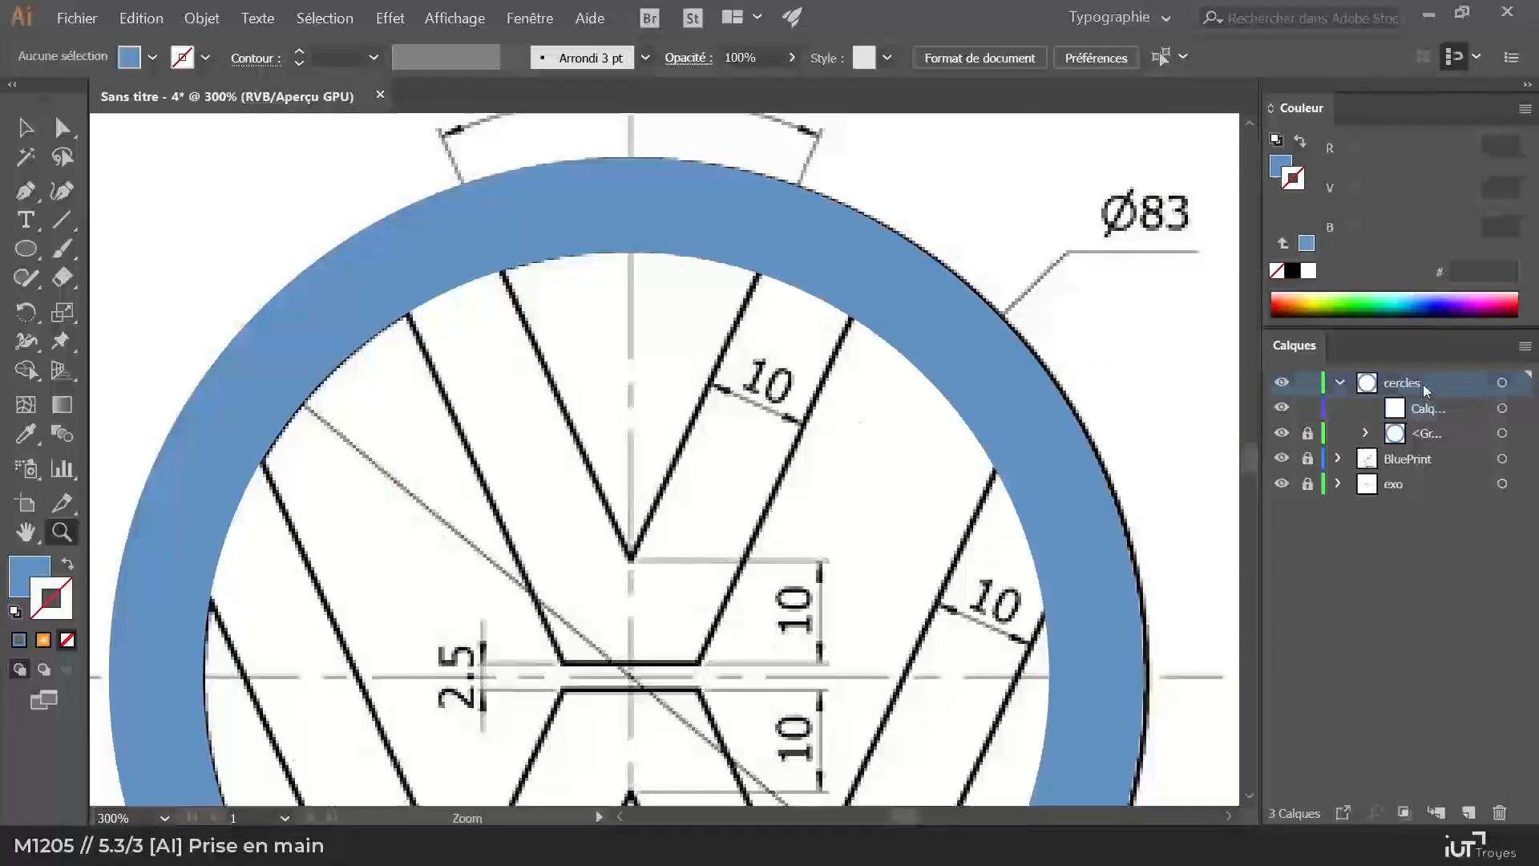
left_click(1340, 383)
left_click(1308, 383)
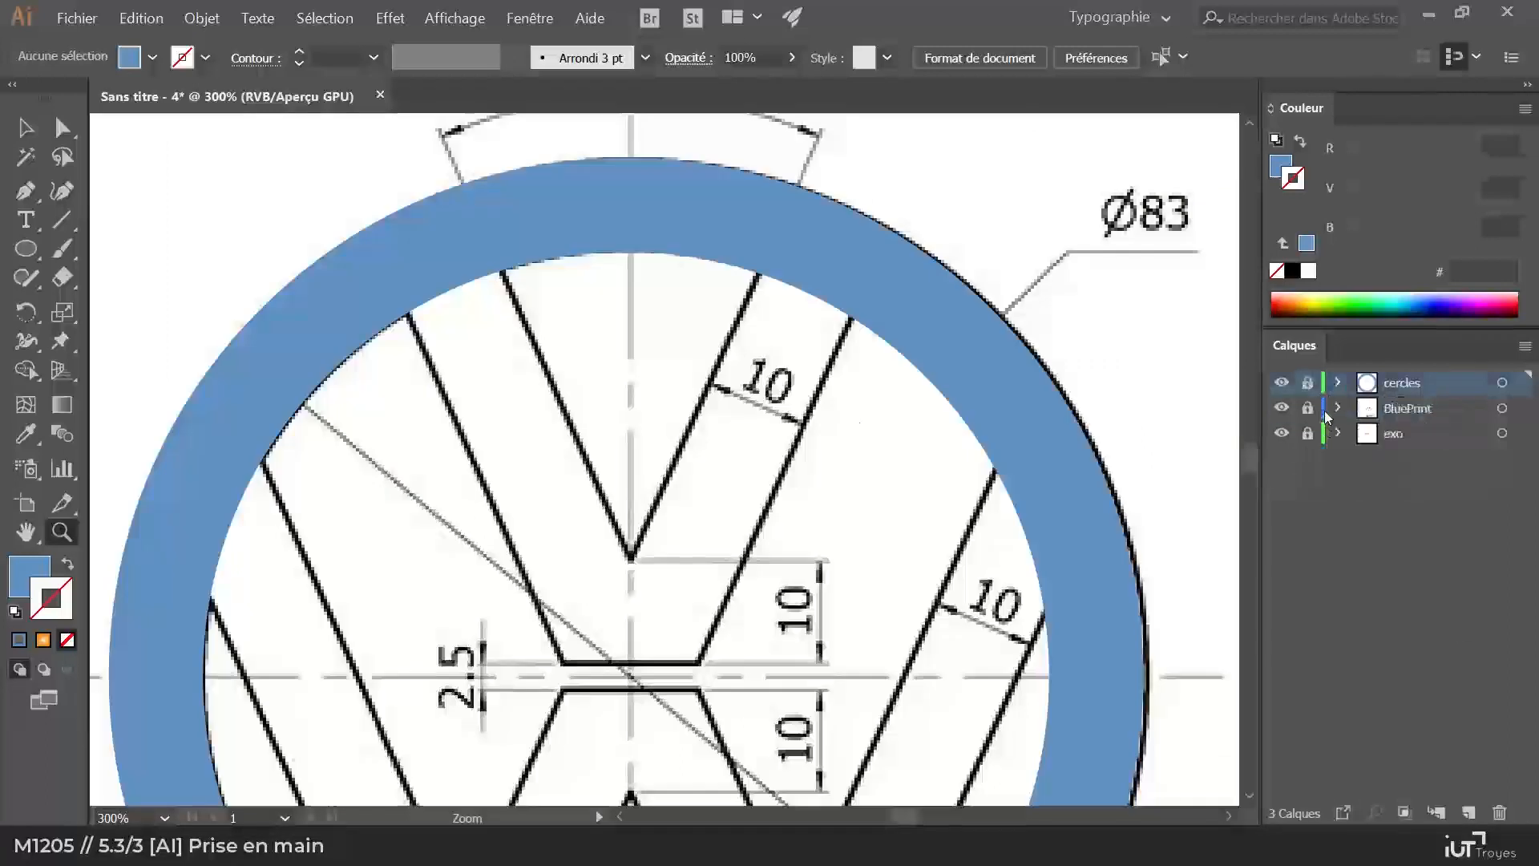
Step: Create a new layer above cercles and name it v
left_click(1468, 812)
double_click(1412, 386)
type("tx")
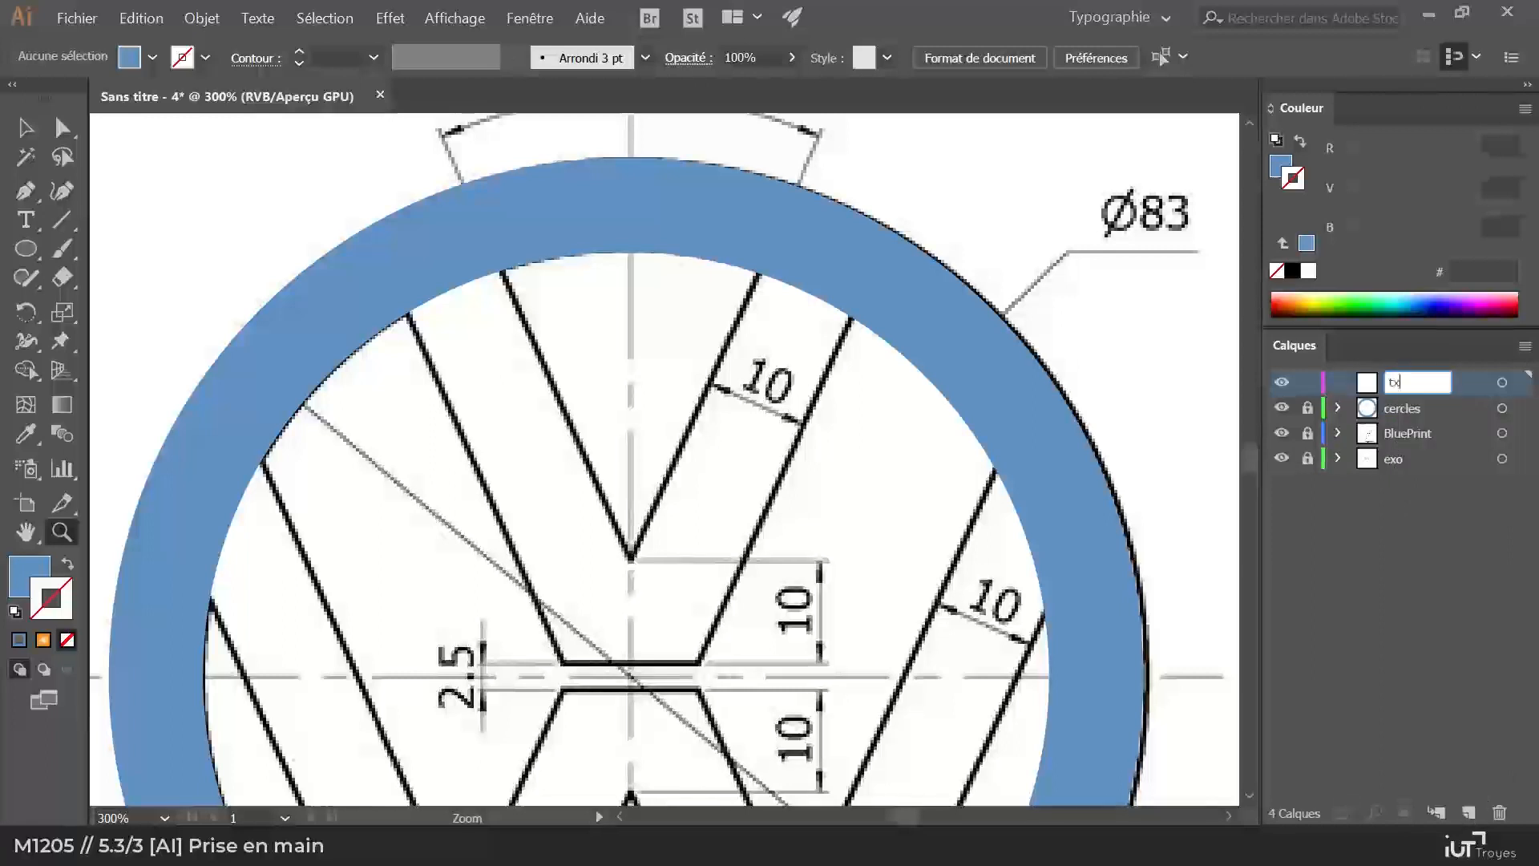
type("t")
key("Return")
double_click(1394, 391)
type("v")
key("Return")
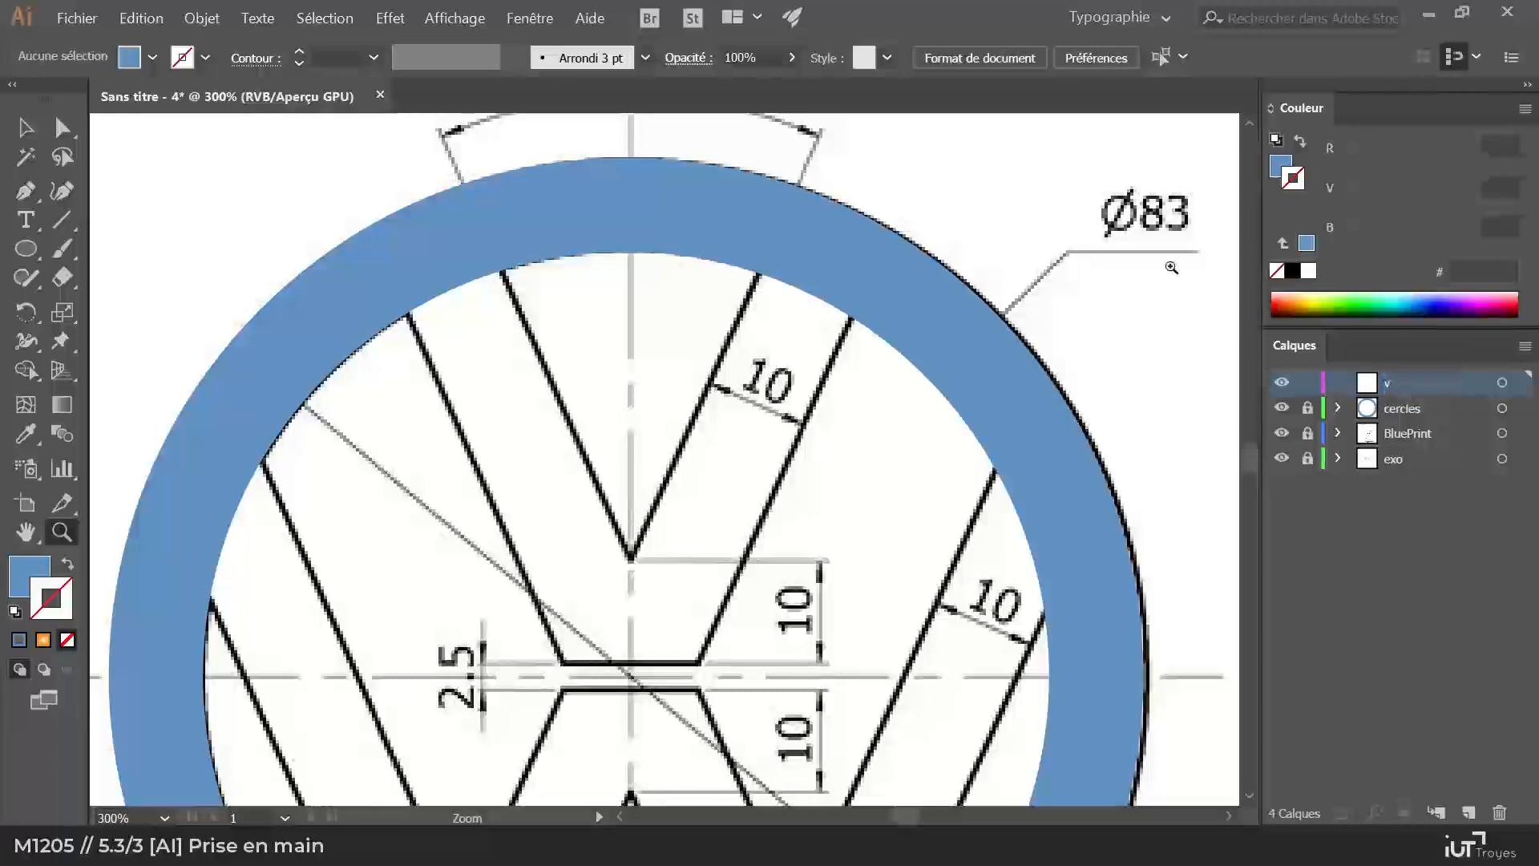
Step: Draw a tall, narrow rectangle over the left arm of the V on the v layer
left_click(716, 468)
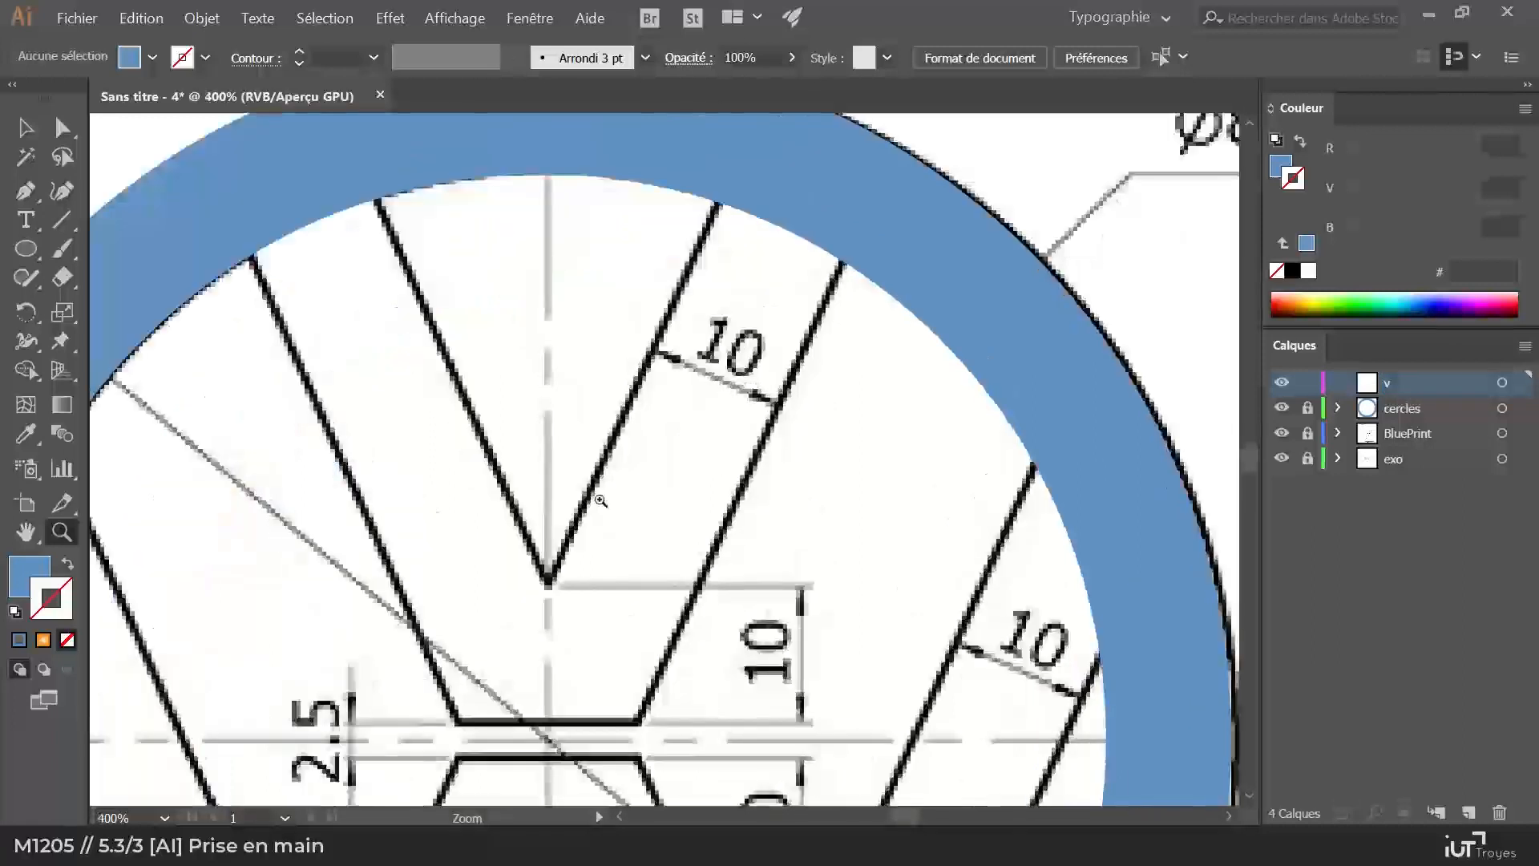
left_click(29, 251)
left_click(146, 249)
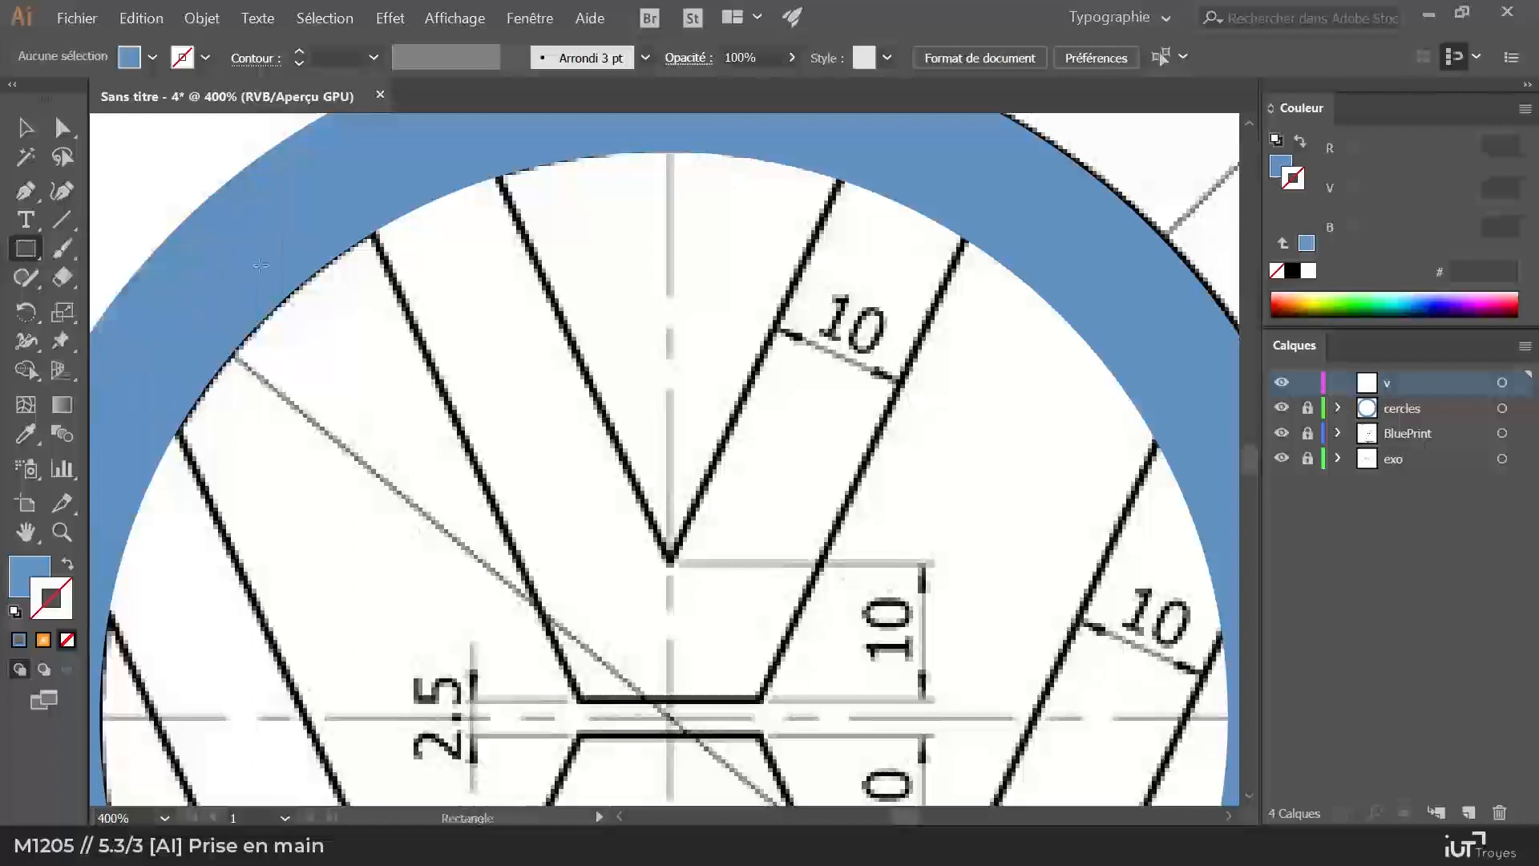
left_click_drag(443, 258, 559, 726)
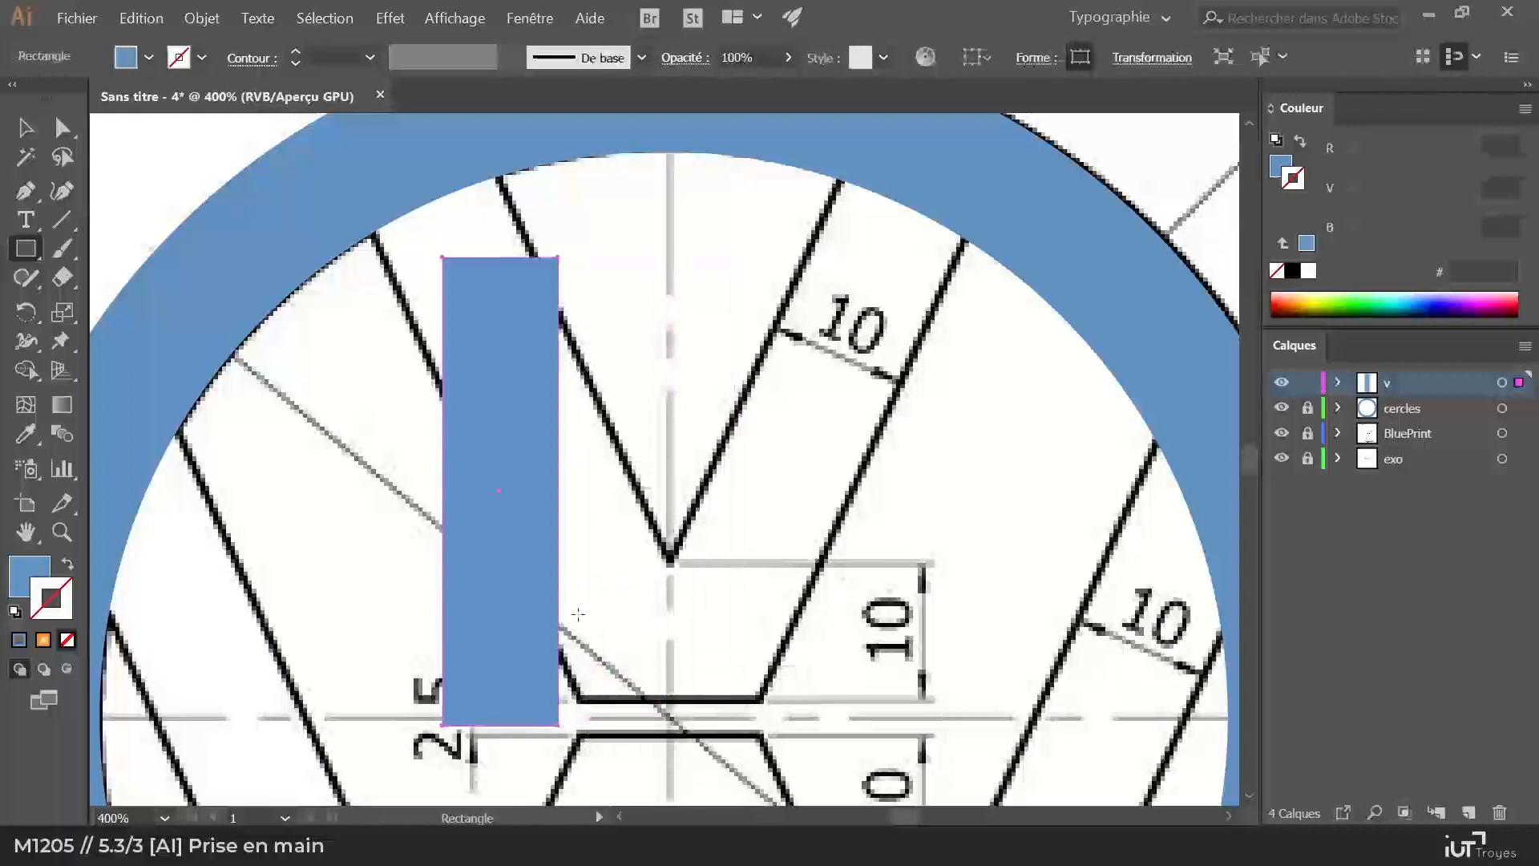
Step: Rotate the rectangle to the slant of the V's left arm and move it over that arm
key("v")
left_click_drag(513, 567, 647, 545)
left_click_drag(576, 219, 485, 264)
left_click_drag(591, 357, 496, 352)
Step: Set the rectangle's opacity to 79% and fit it to the left arm's outline down to the centre bar
left_click(791, 58)
mouse_move(752, 88)
left_mouse_down()
mouse_move(739, 85)
mouse_move(768, 99)
left_mouse_up()
left_click_drag(504, 333, 477, 294)
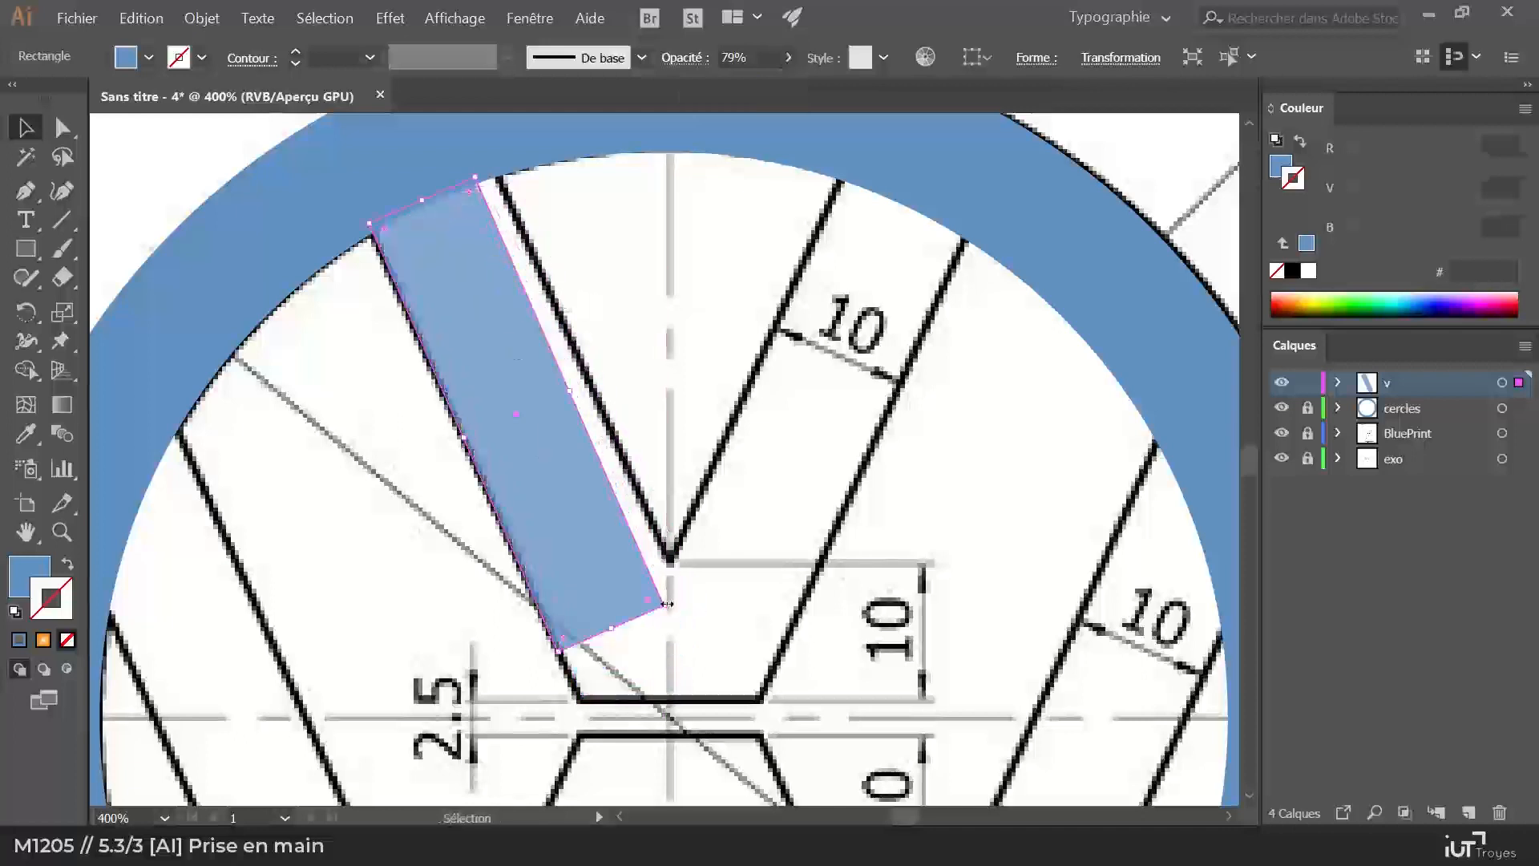
left_click_drag(664, 607, 704, 644)
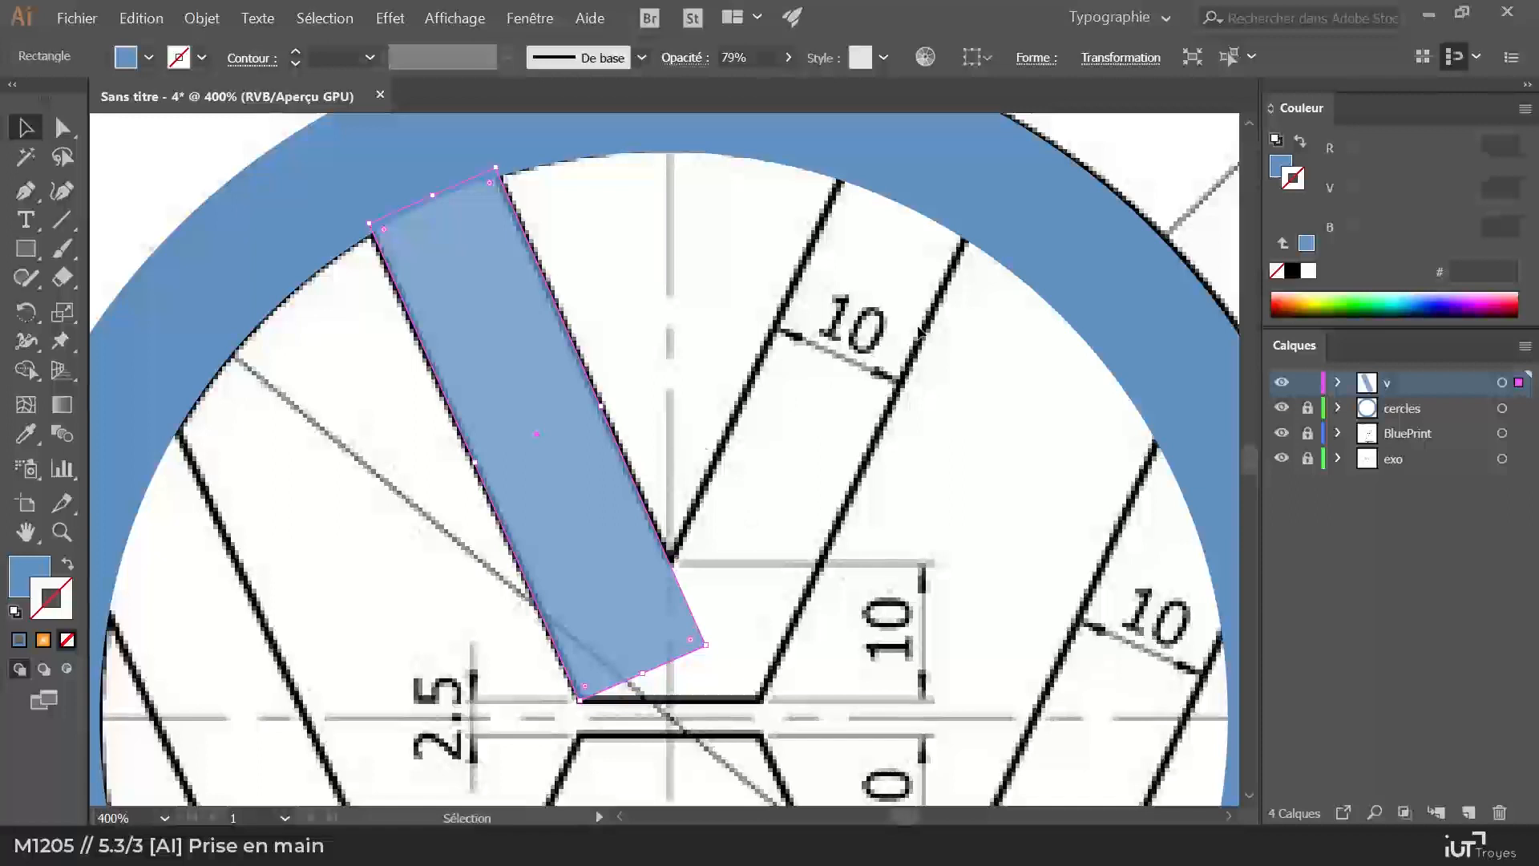
Step: Check the rectangle's rotation angle in its transformation properties
left_click(522, 17)
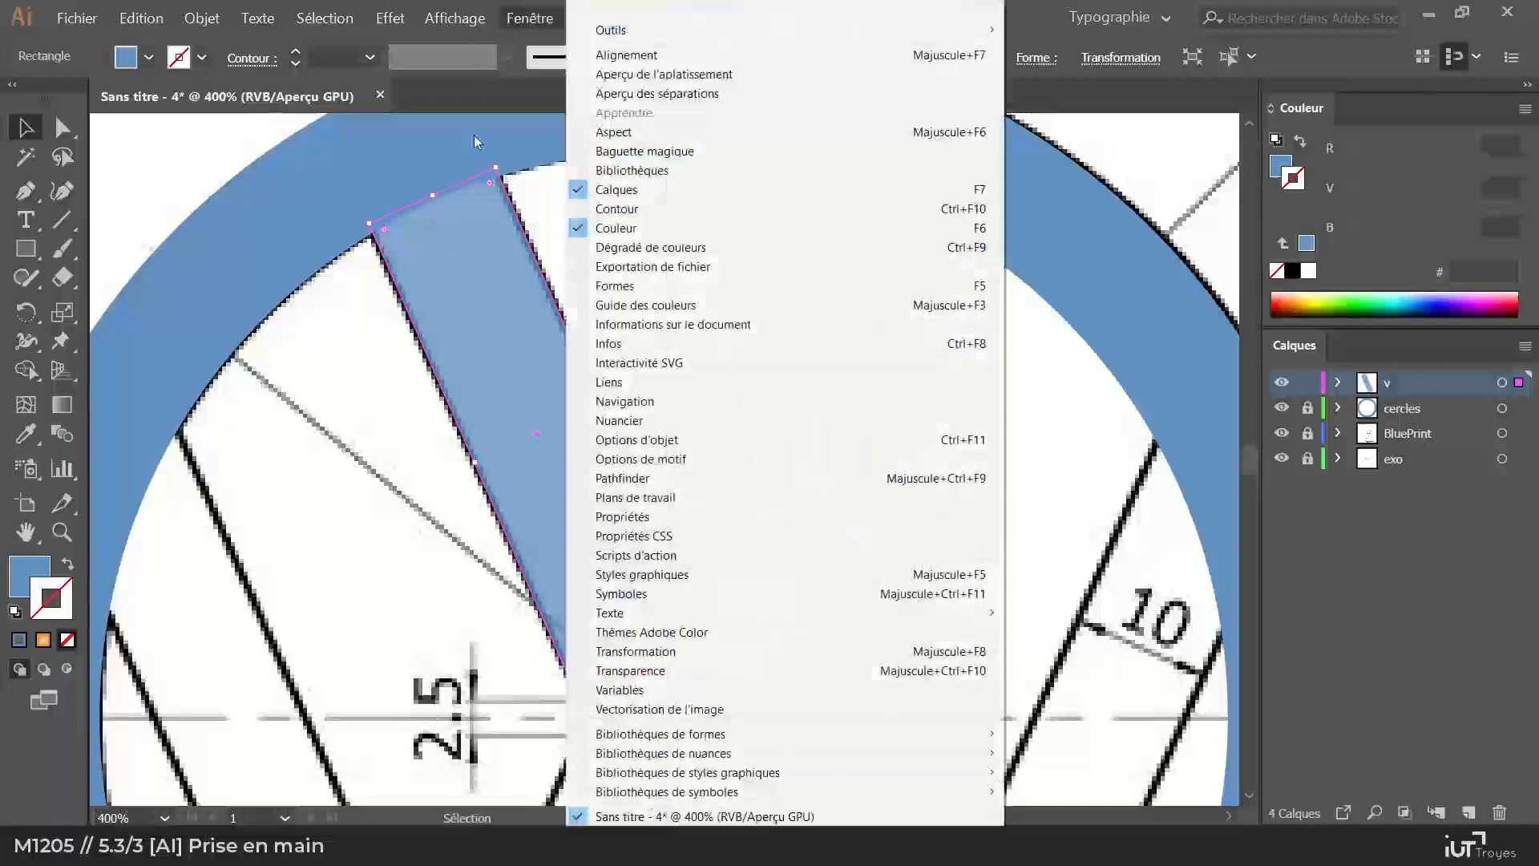
left_click(640, 654)
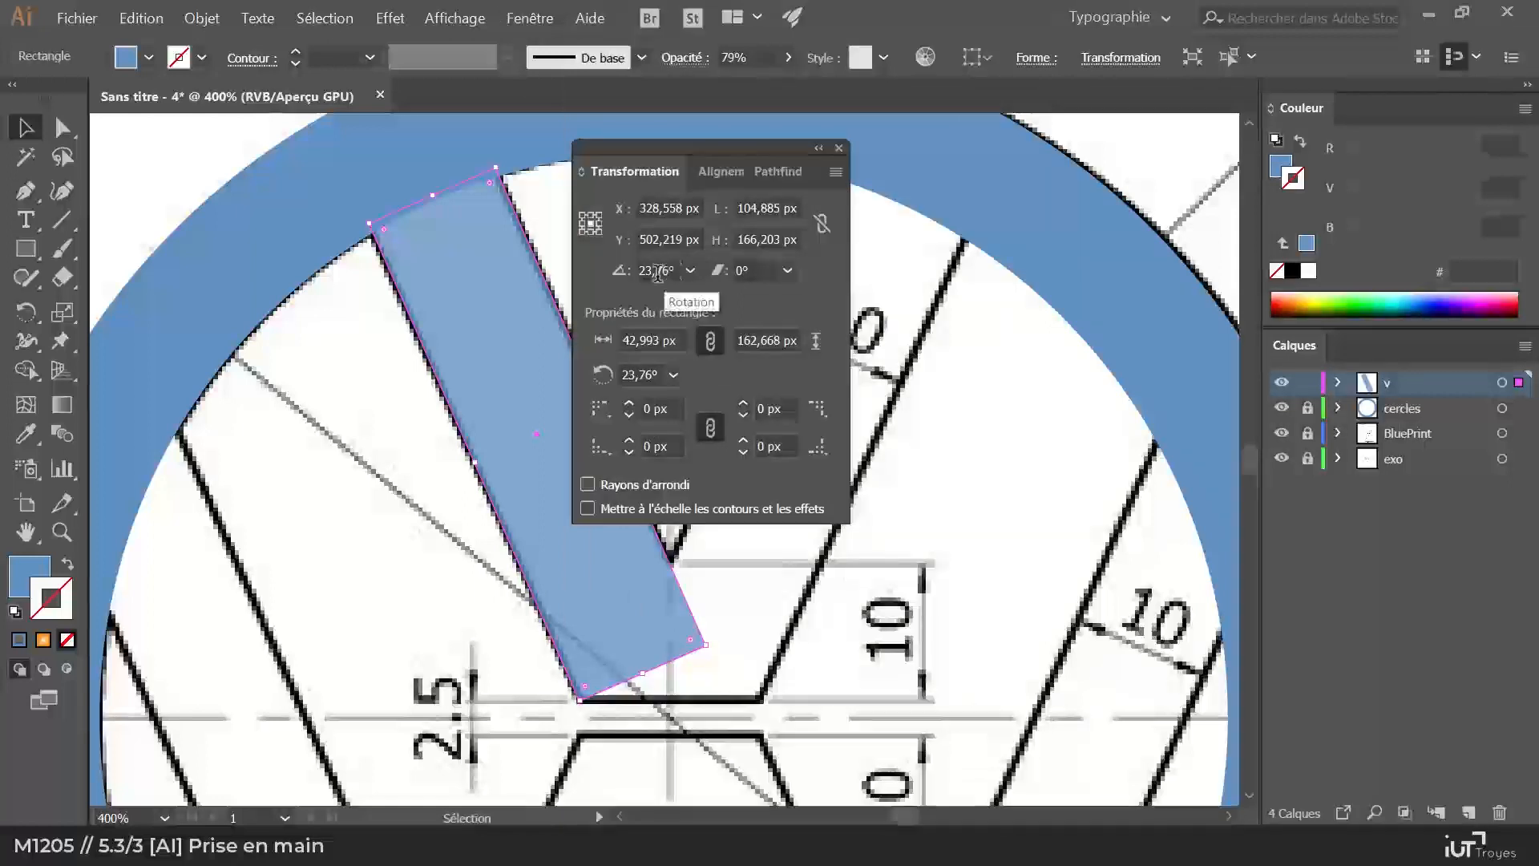
left_click(838, 148)
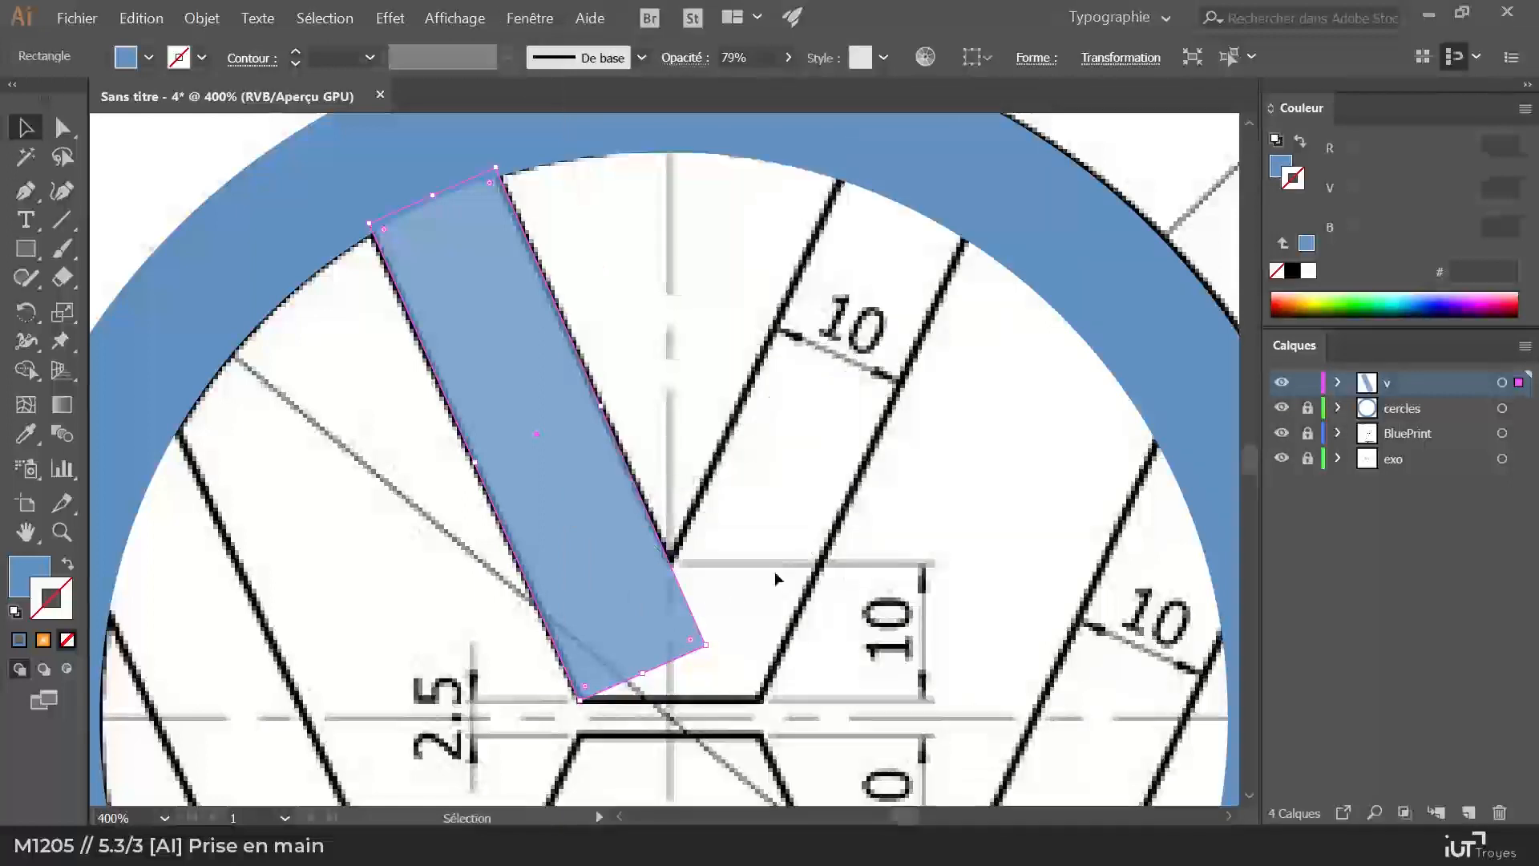
Step: Extend the rectangle's upper end into the blue ring and place a duplicate beside it towards the V's right arm
scroll(814, 643, "right", 2)
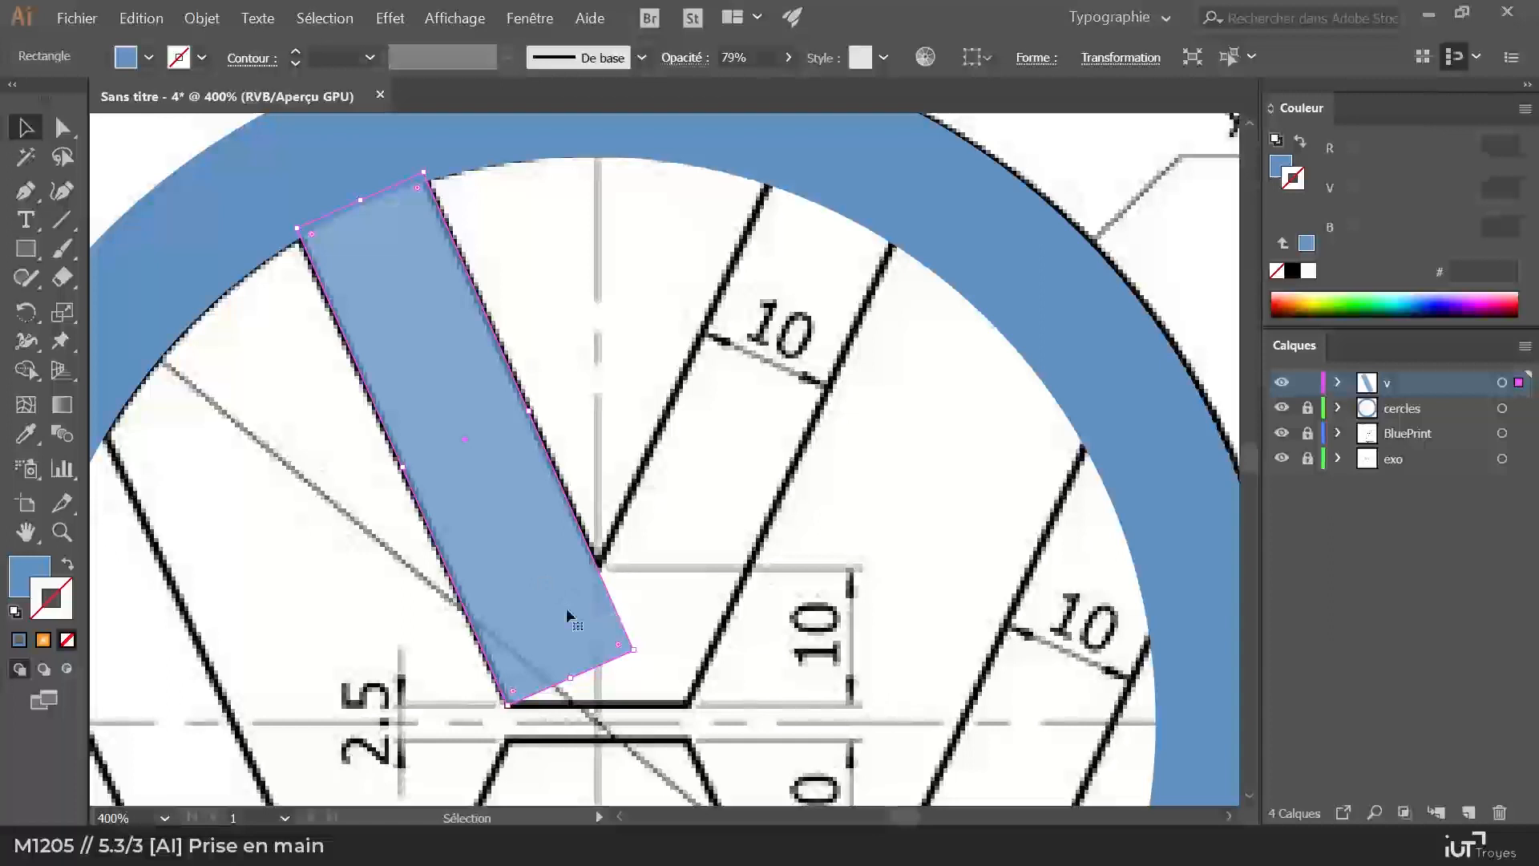
left_click_drag(363, 200, 321, 160)
left_click_drag(538, 593, 740, 584)
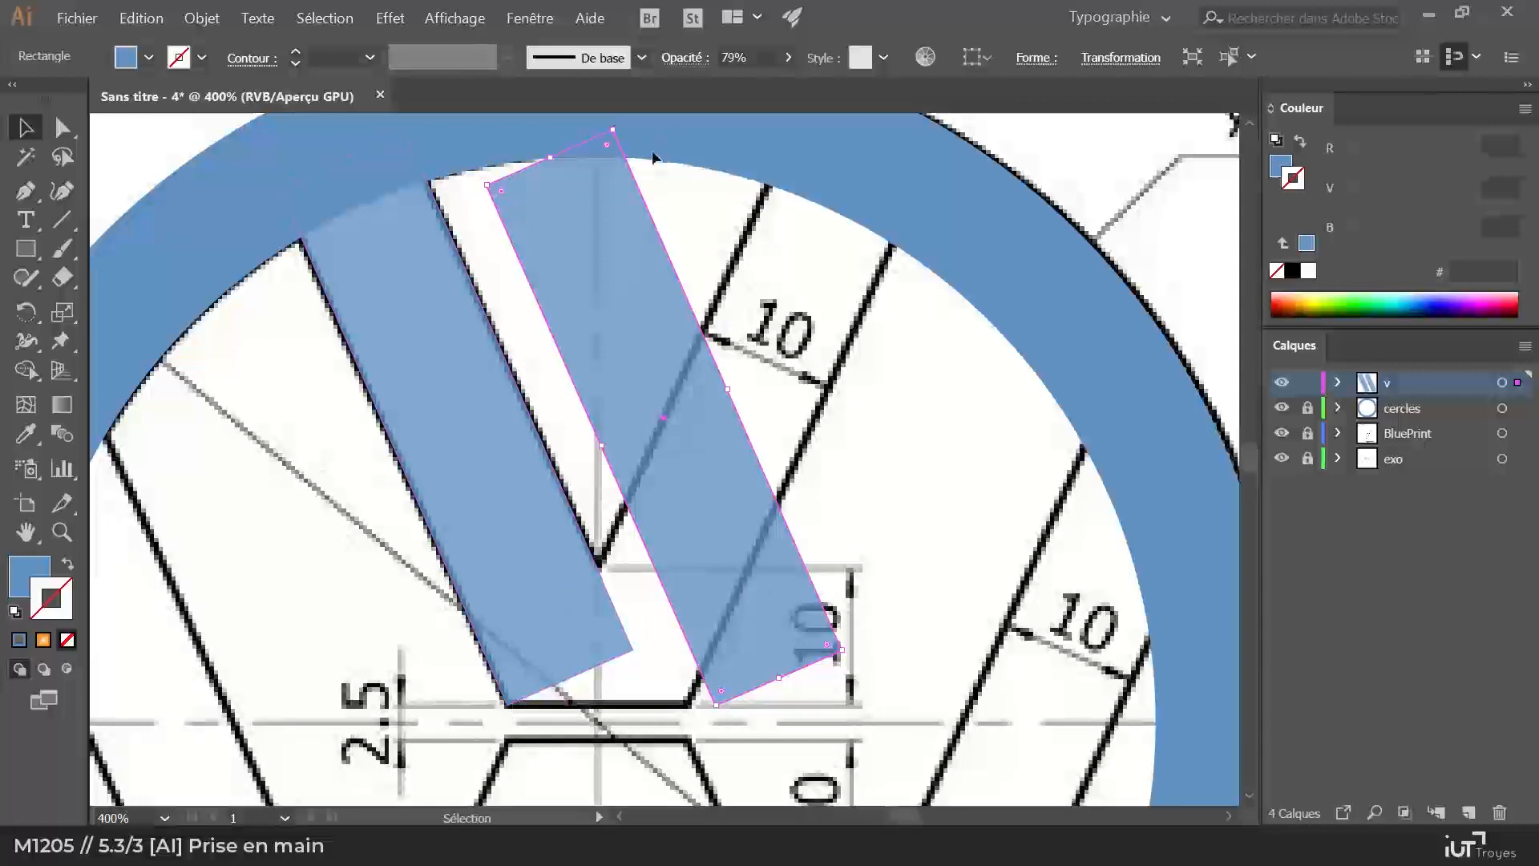
Step: Show the rulers and place a horizontal guide at the lowest corner of the slanted rectangles
key("ctrl+r")
scroll(624, 124, "up", 1)
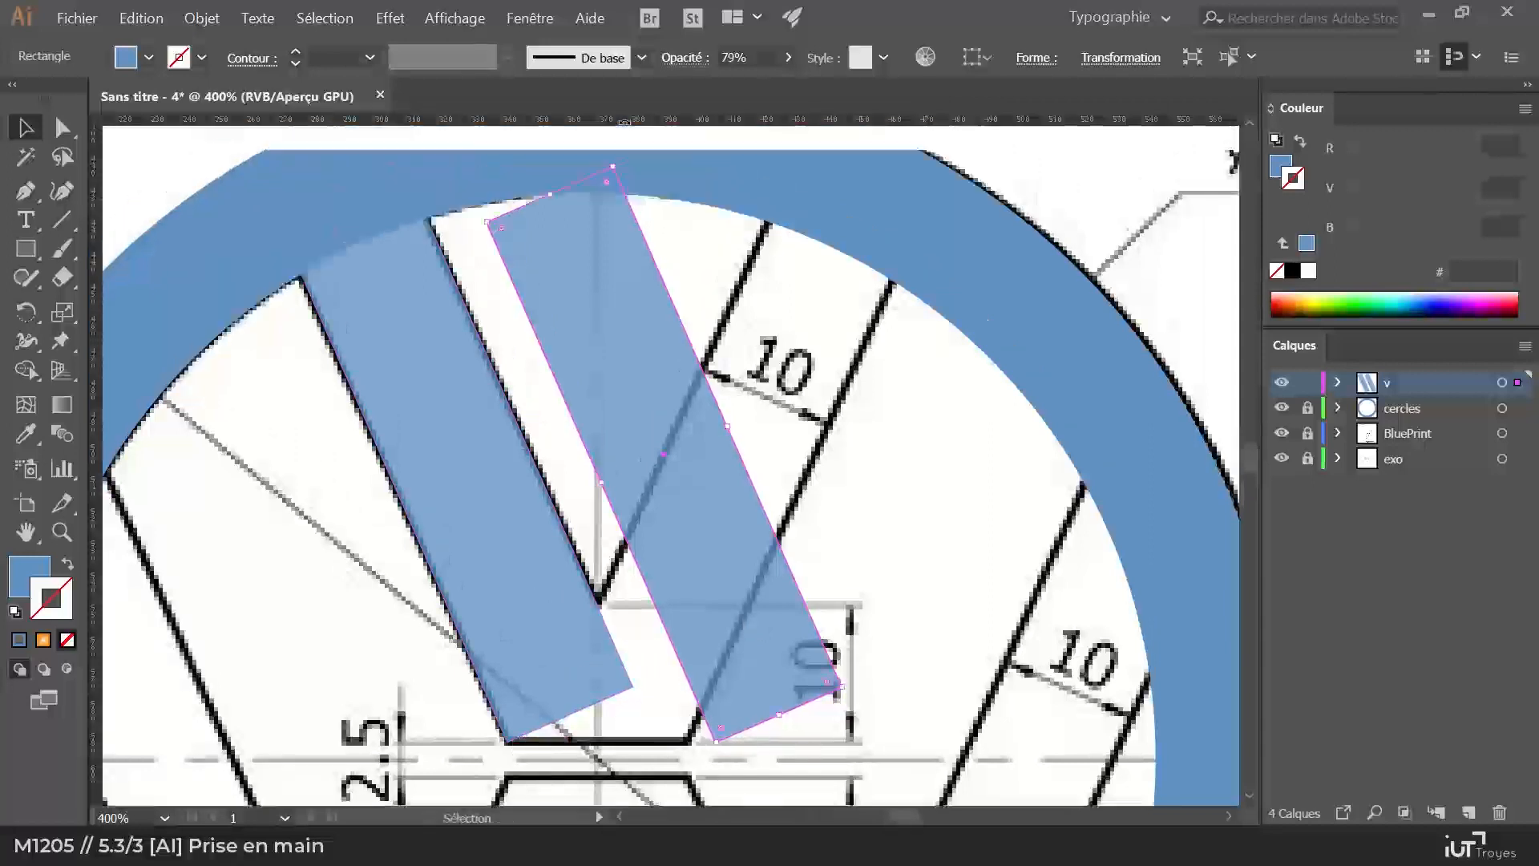
left_click_drag(632, 121, 675, 627)
left_click_drag(722, 745, 720, 742)
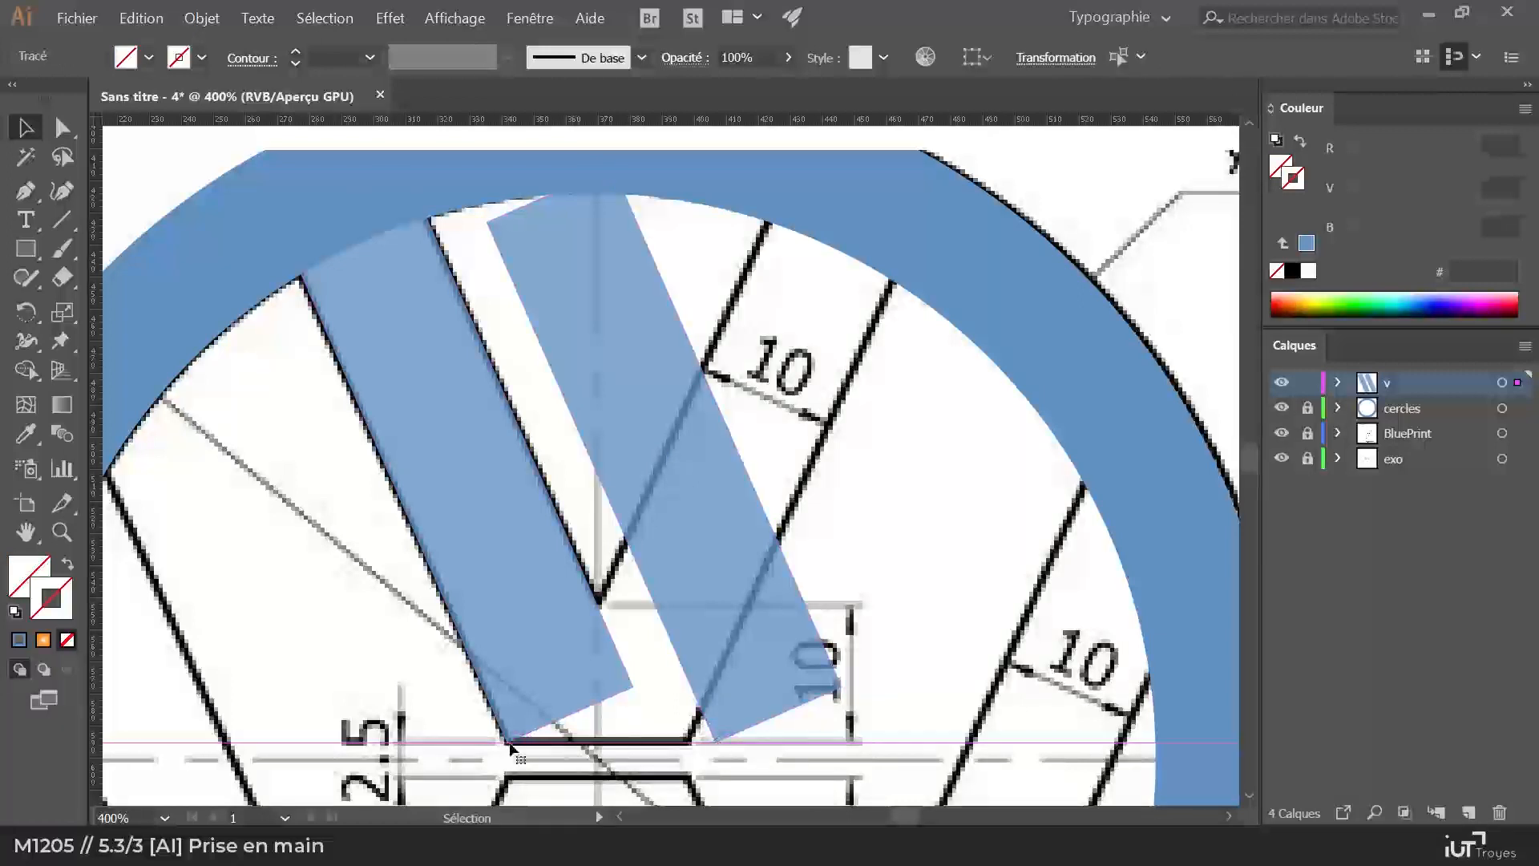
Step: Reflect the duplicate rectangle about the vertical axis and fit it onto the outline of the V's right arm
left_click(752, 561)
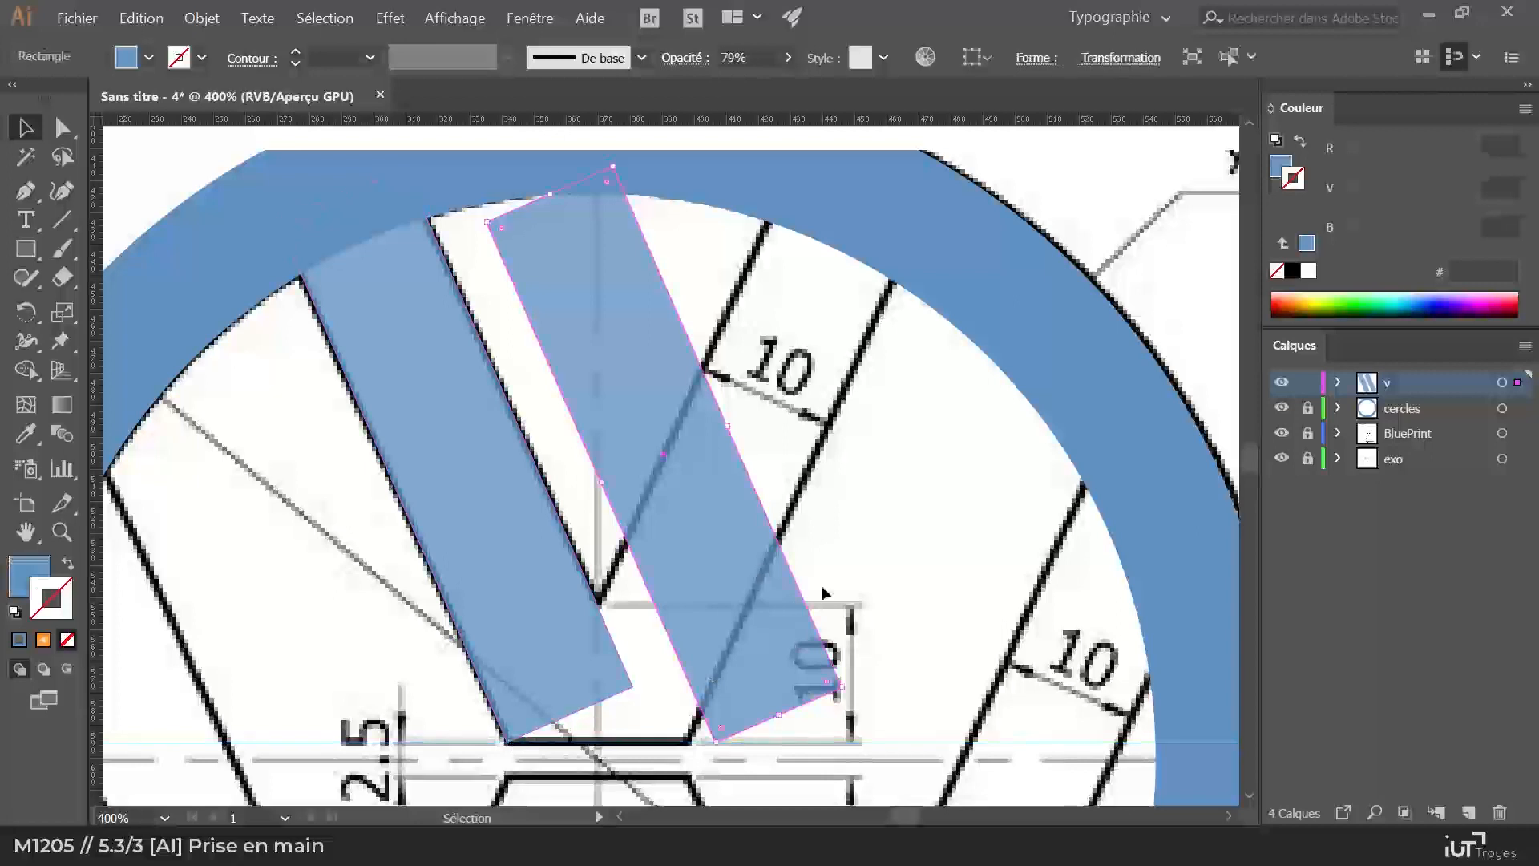
scroll(819, 582, "down", 2)
right_click(726, 479)
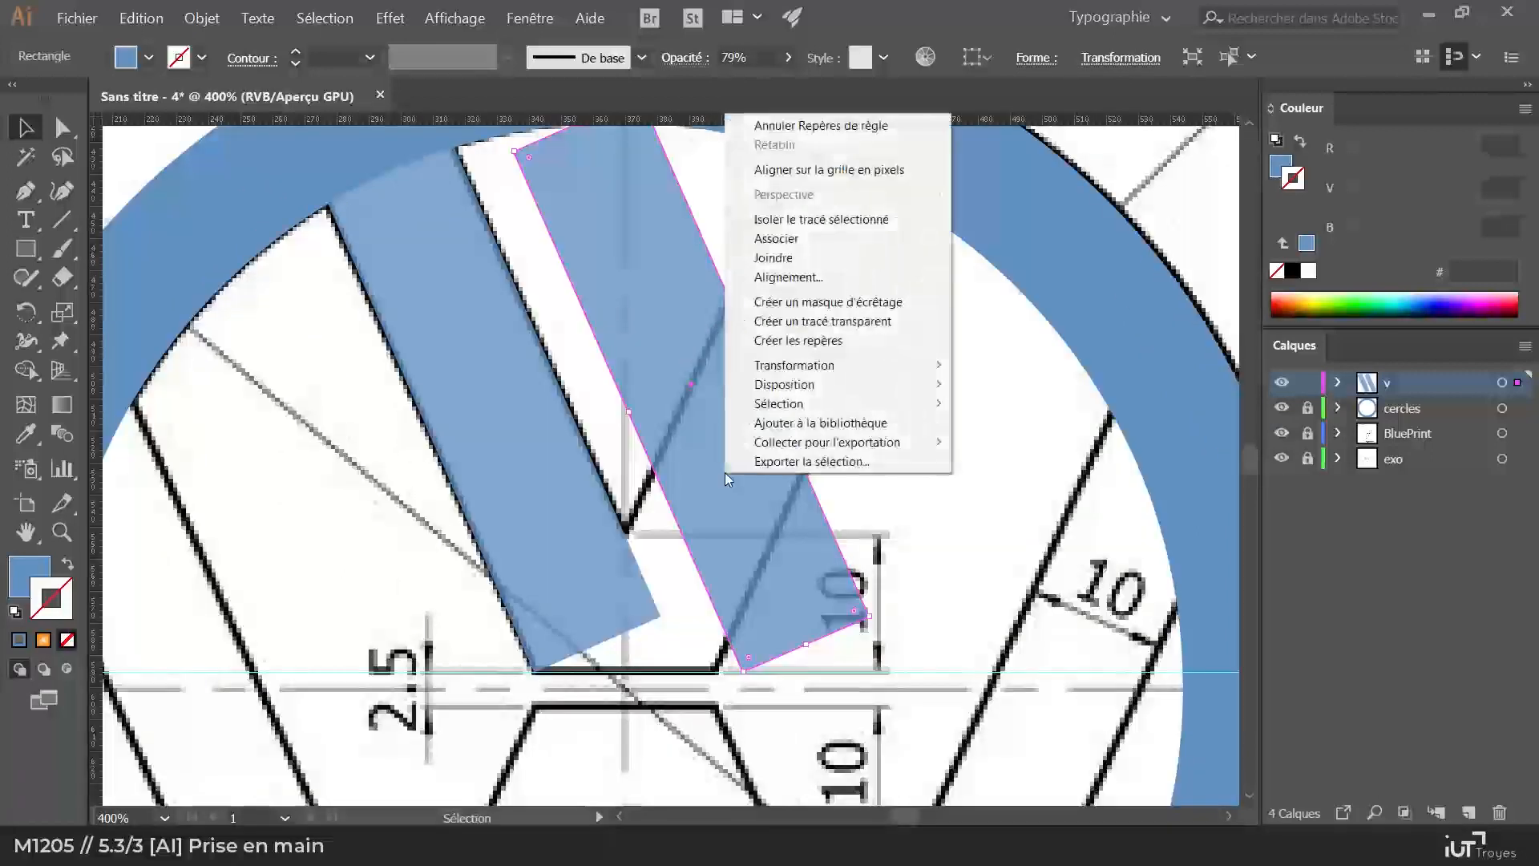
mouse_move(793, 365)
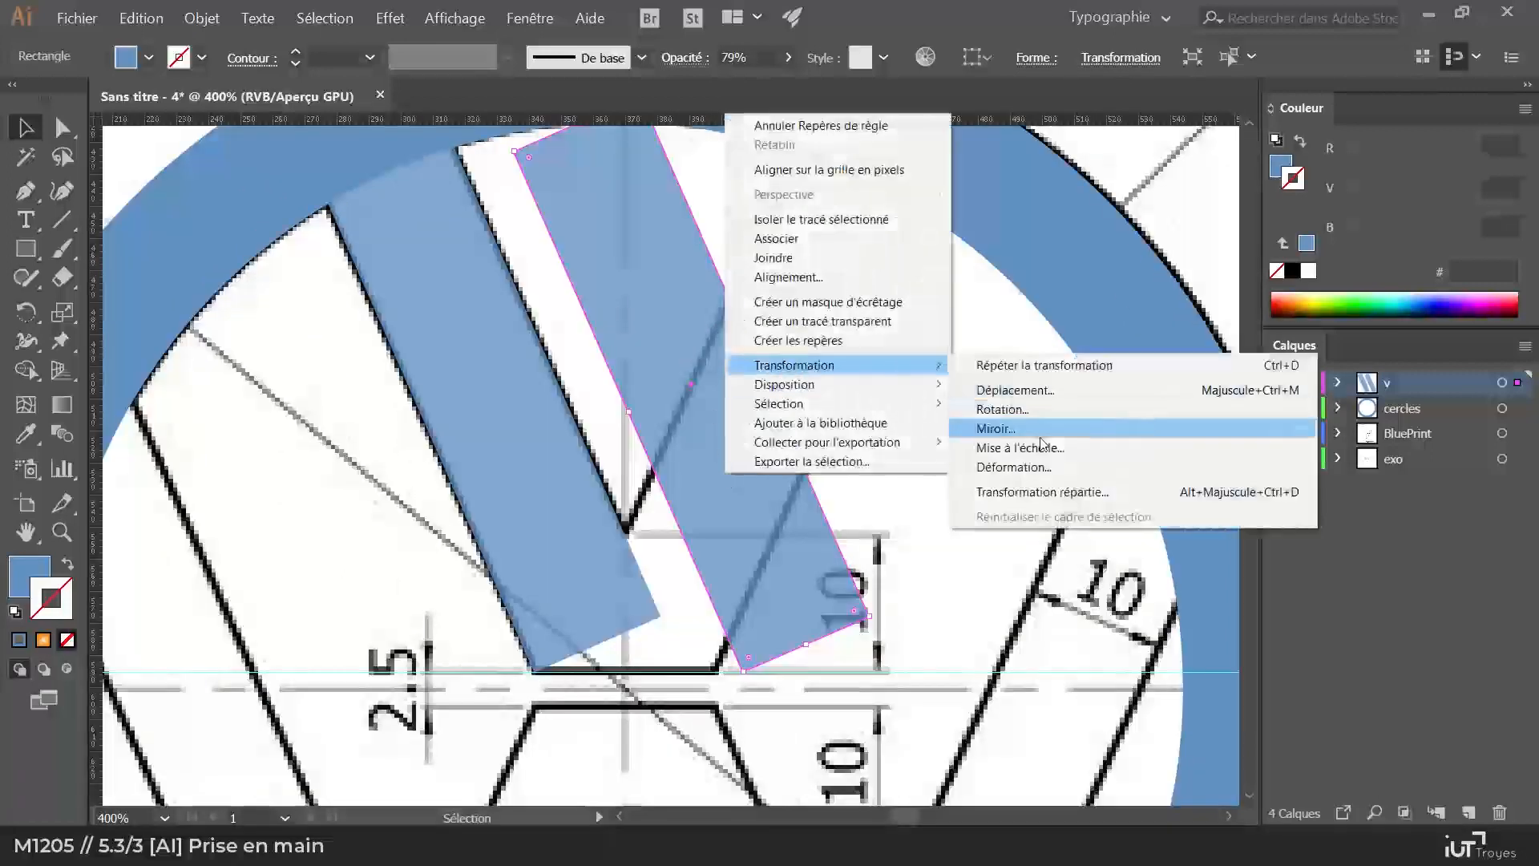
left_click(994, 429)
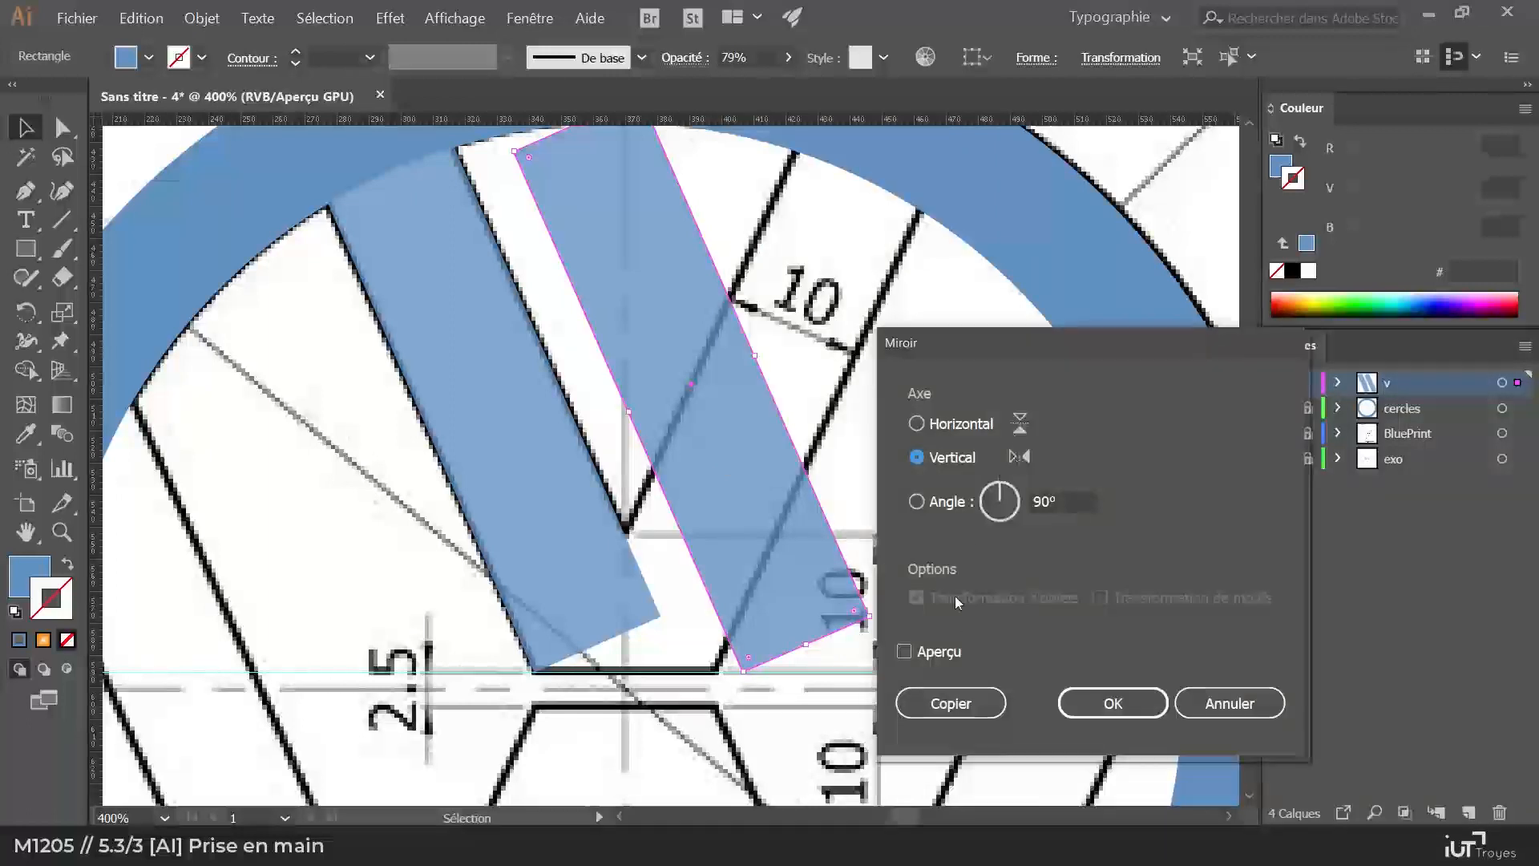
left_click(904, 652)
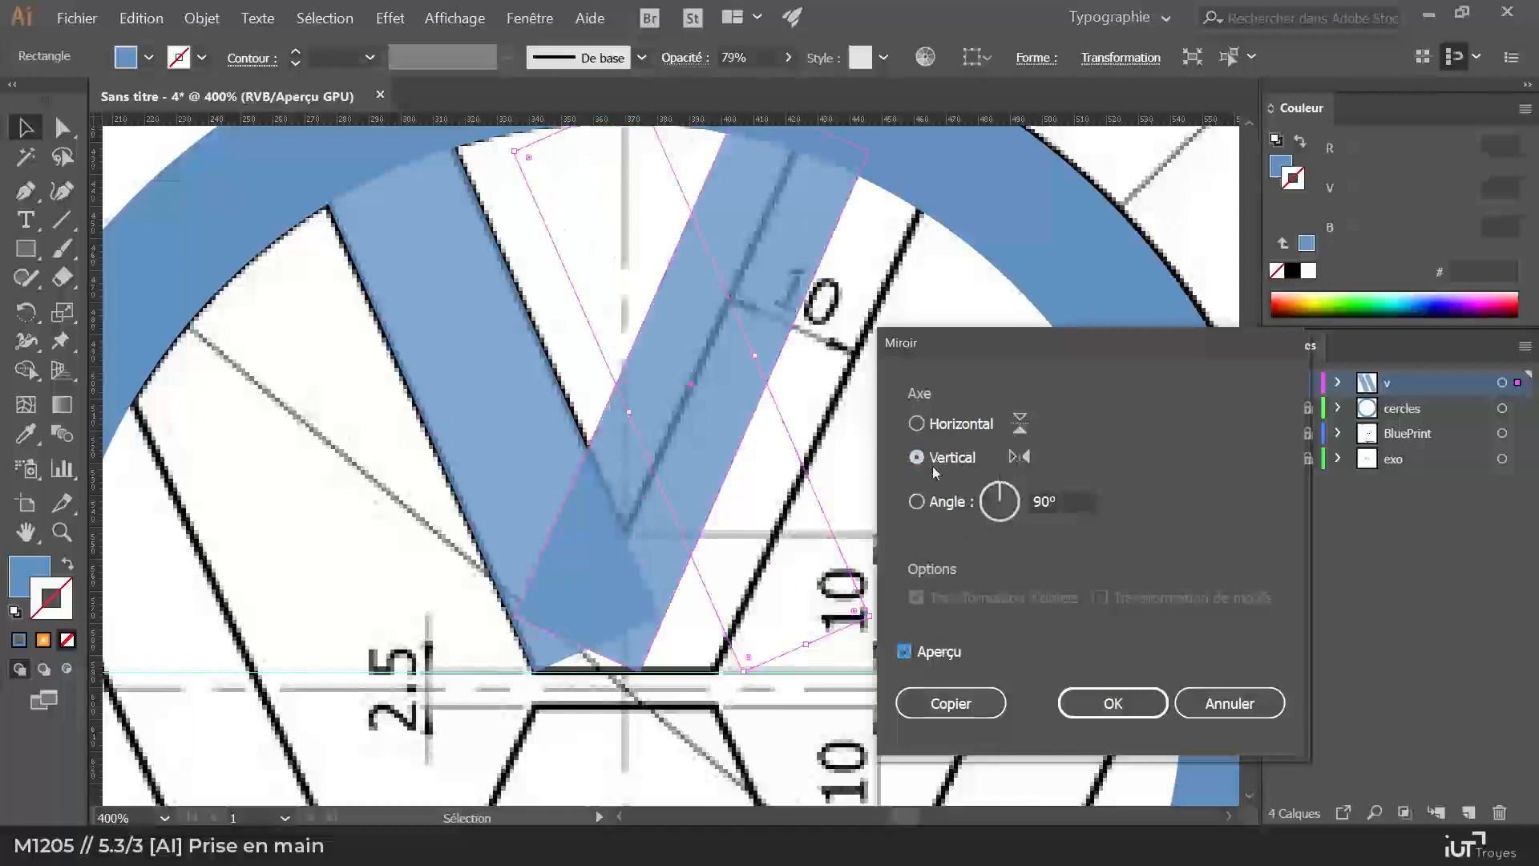
left_click(905, 651)
left_click(905, 651)
left_click(1113, 703)
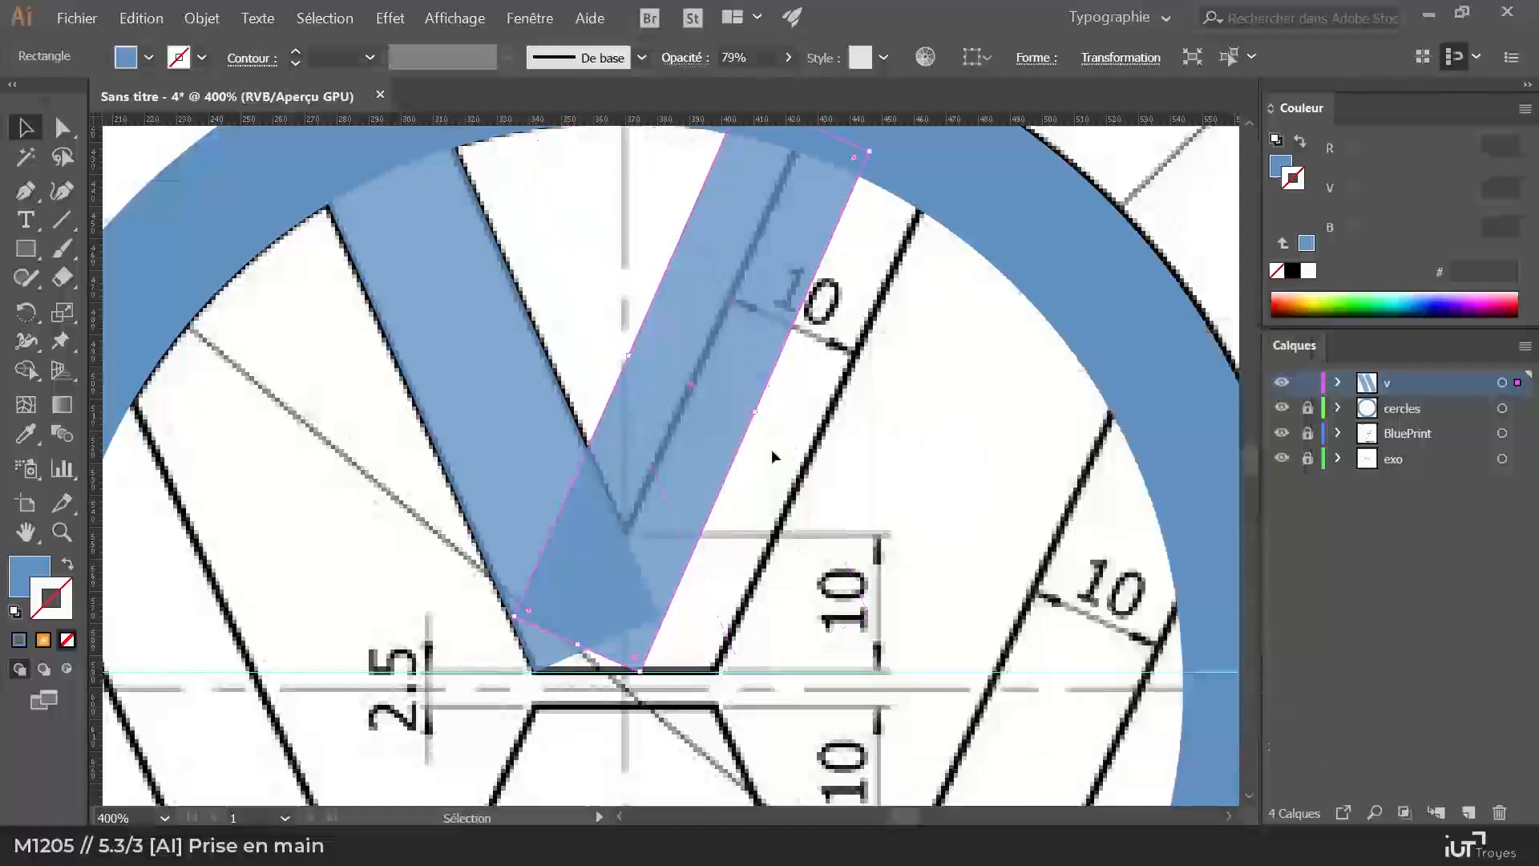
left_click_drag(715, 420, 791, 425)
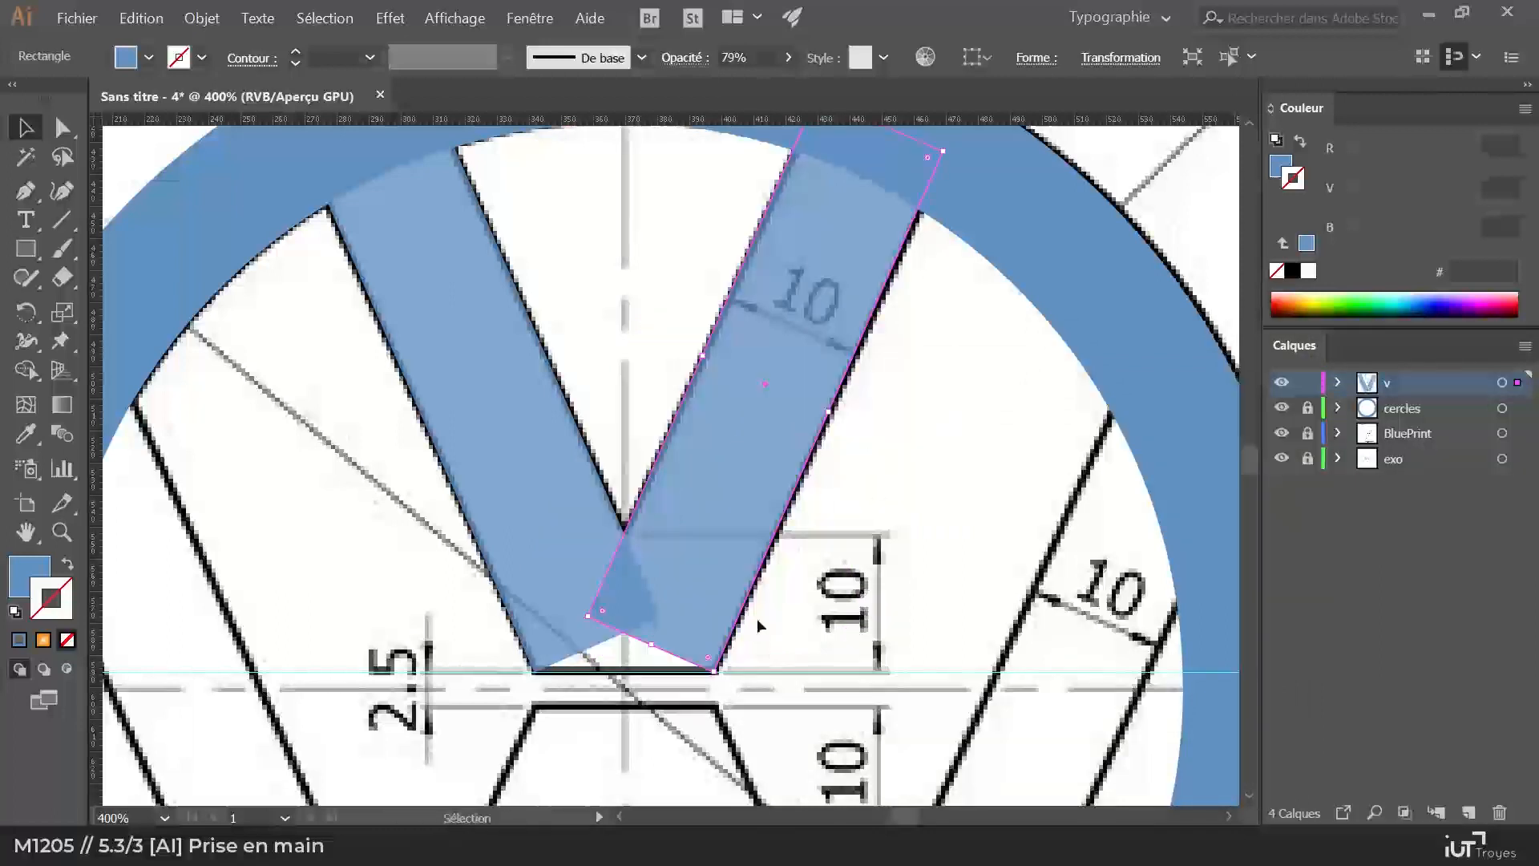
Step: Draw a rectangle across the gap at the V's base, widen it towards the right arm's tip and raise its upper edge
key("z")
left_click(675, 598)
left_click(647, 514)
left_click(647, 515)
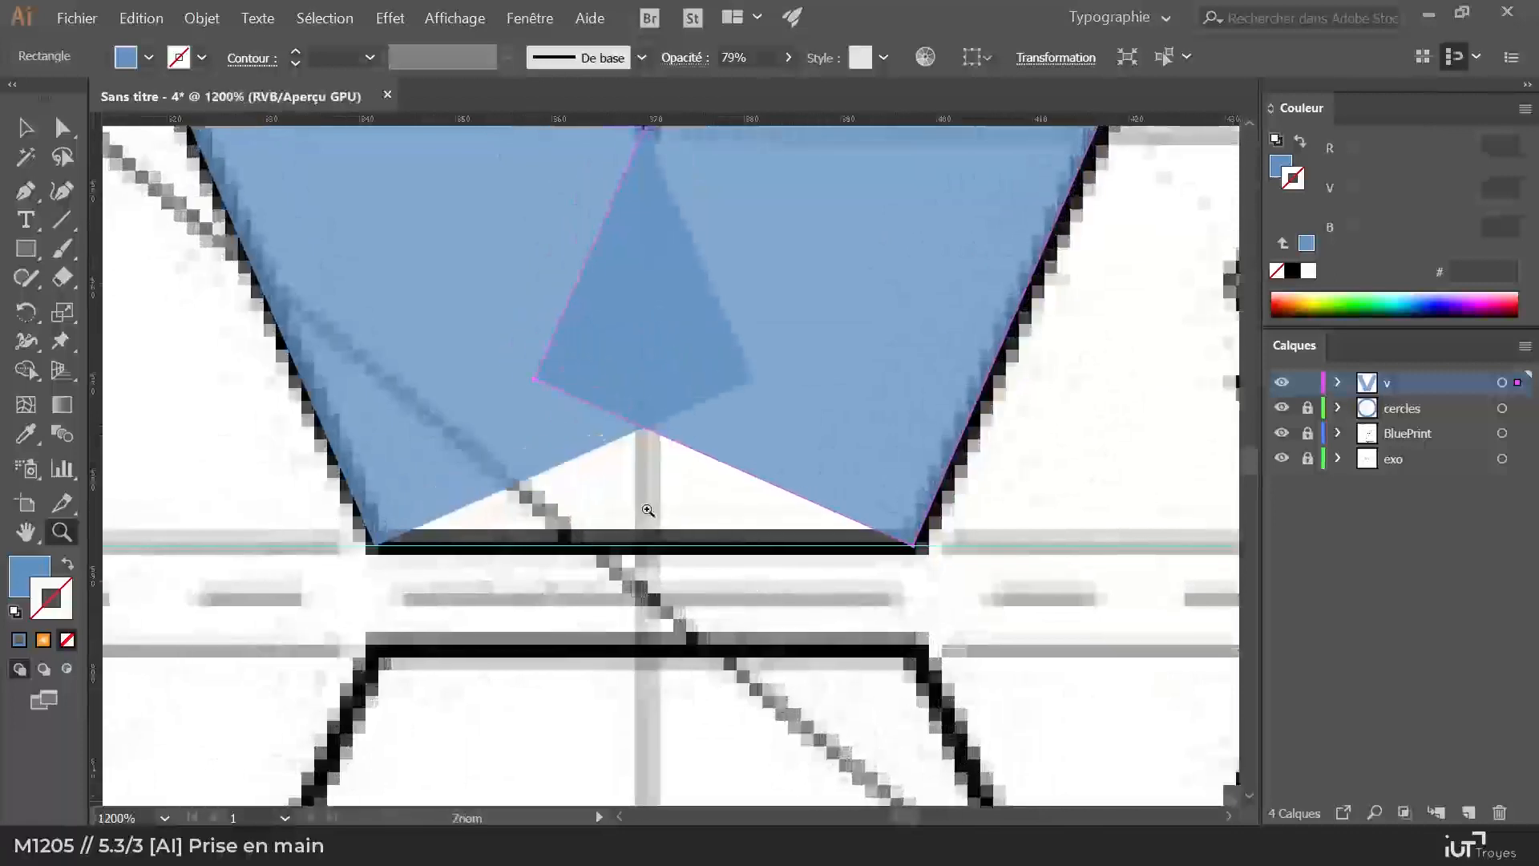
key("m")
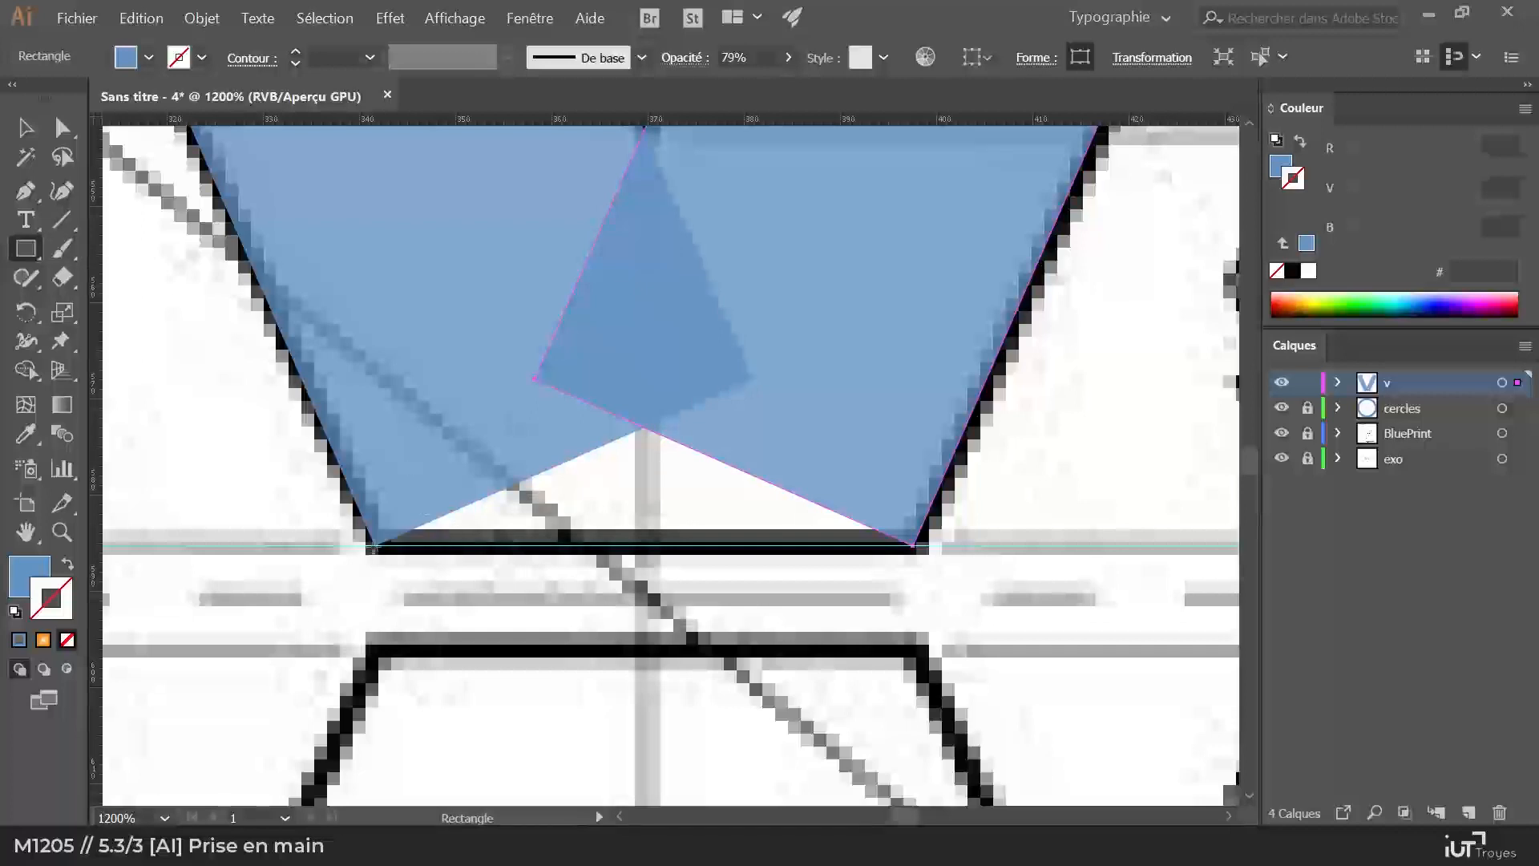
mouse_move(376, 545)
left_mouse_down()
mouse_move(591, 509)
mouse_move(869, 388)
mouse_move(860, 351)
left_mouse_up()
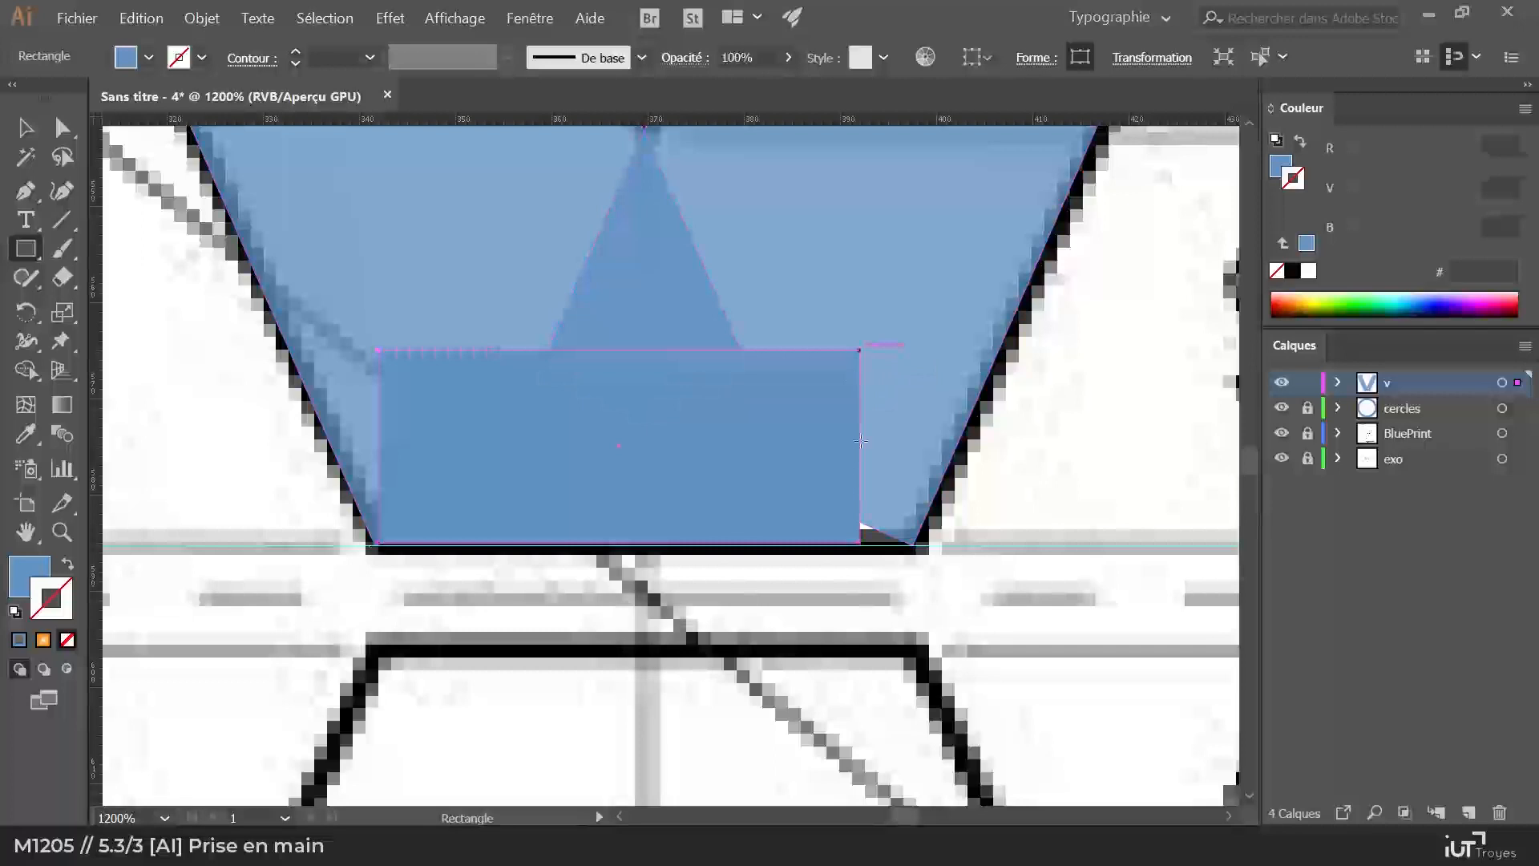
key("v")
left_click_drag(861, 544, 909, 542)
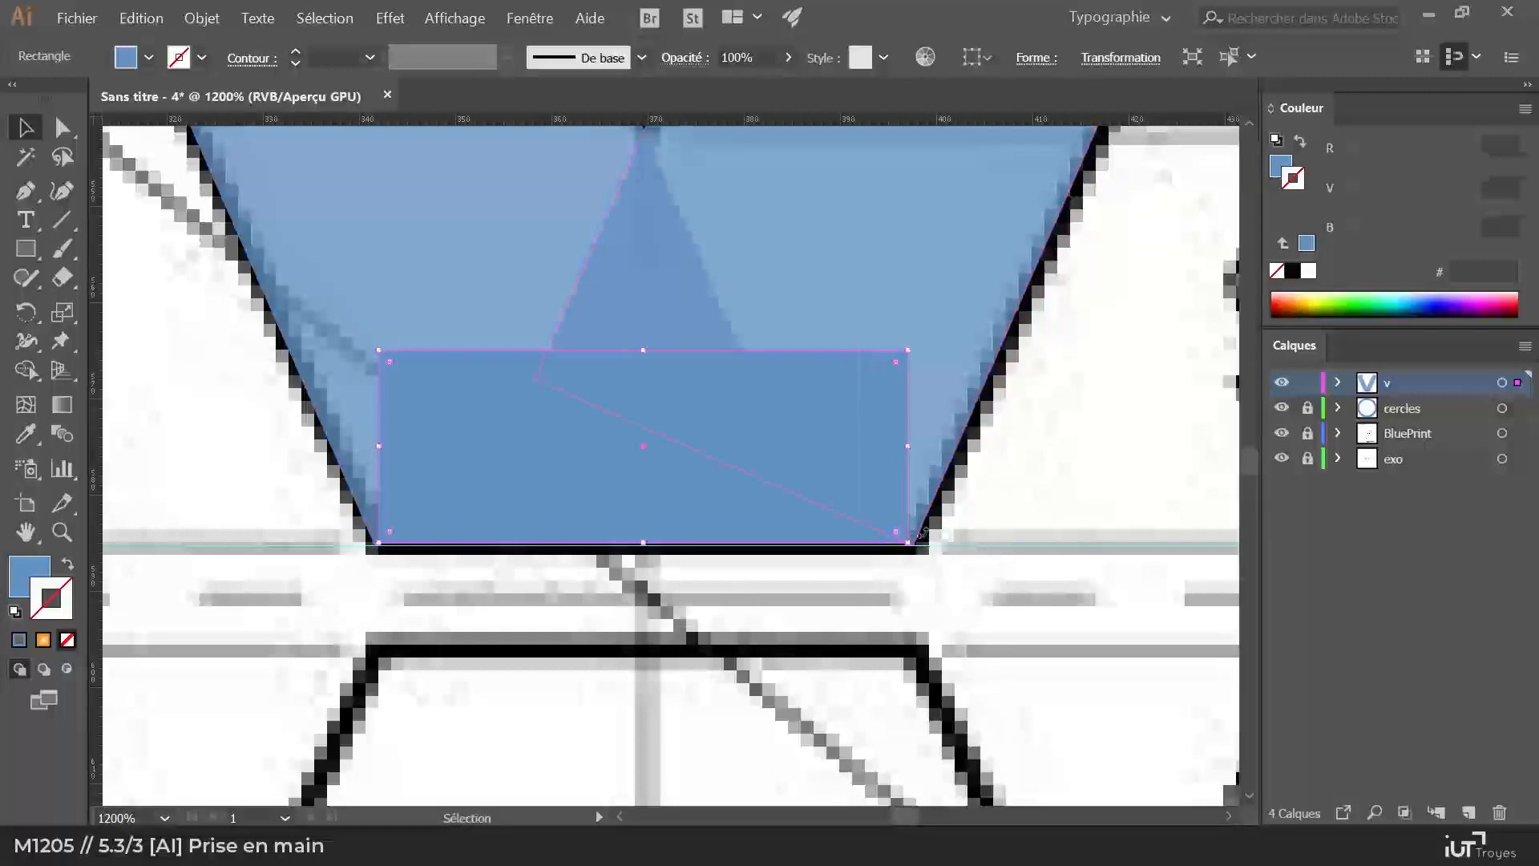
left_click_drag(647, 351, 644, 293)
left_click_drag(909, 544, 909, 544)
left_click(1025, 499)
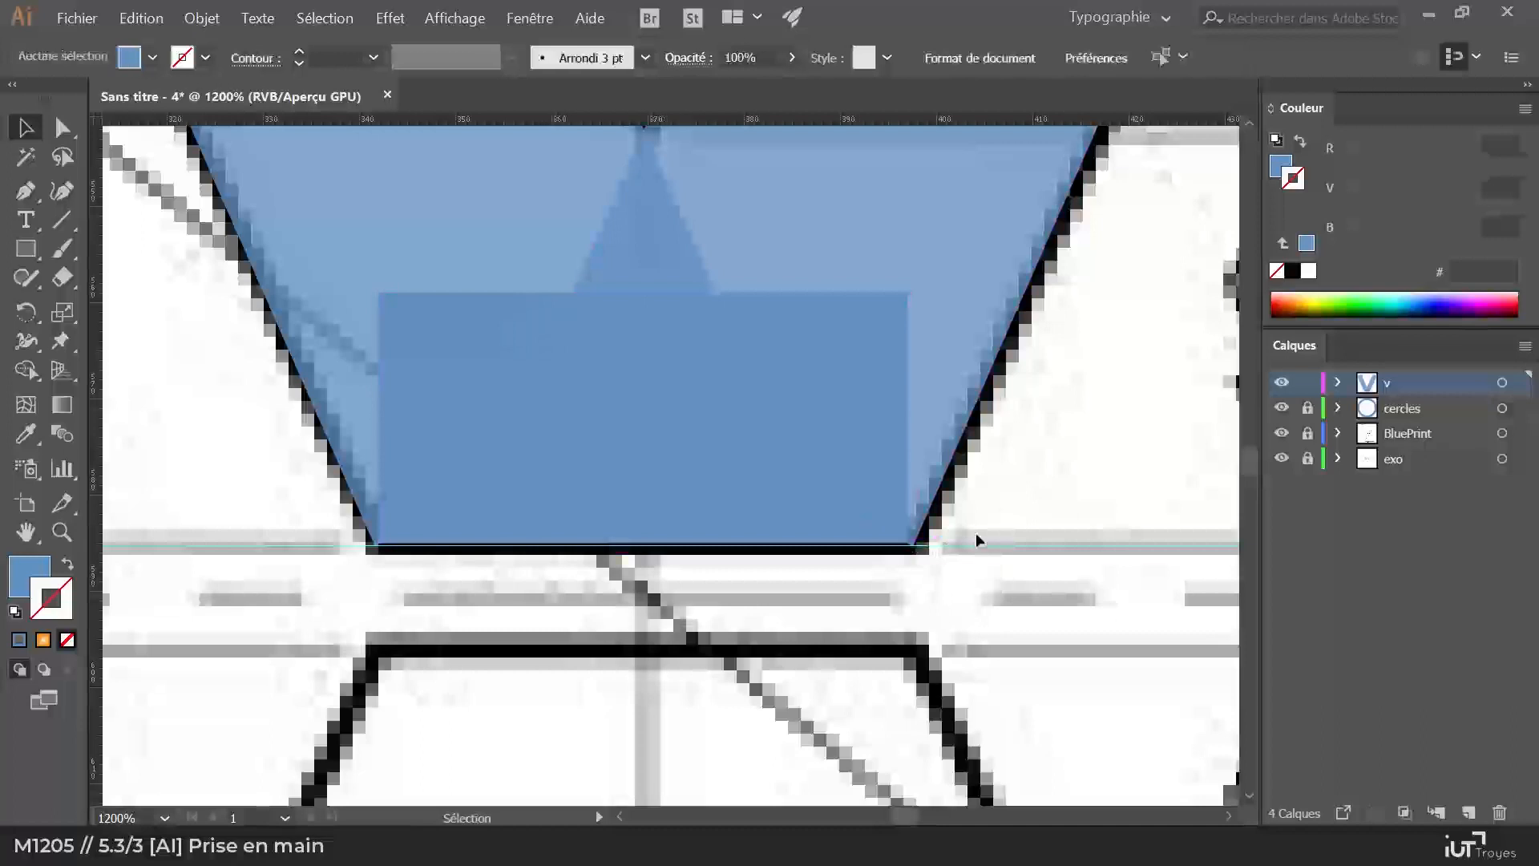
Step: Try to align the base rectangle's lower right corner with the tip of the V's right arm
key("z")
left_click(680, 488)
left_click(680, 487)
left_click(723, 435)
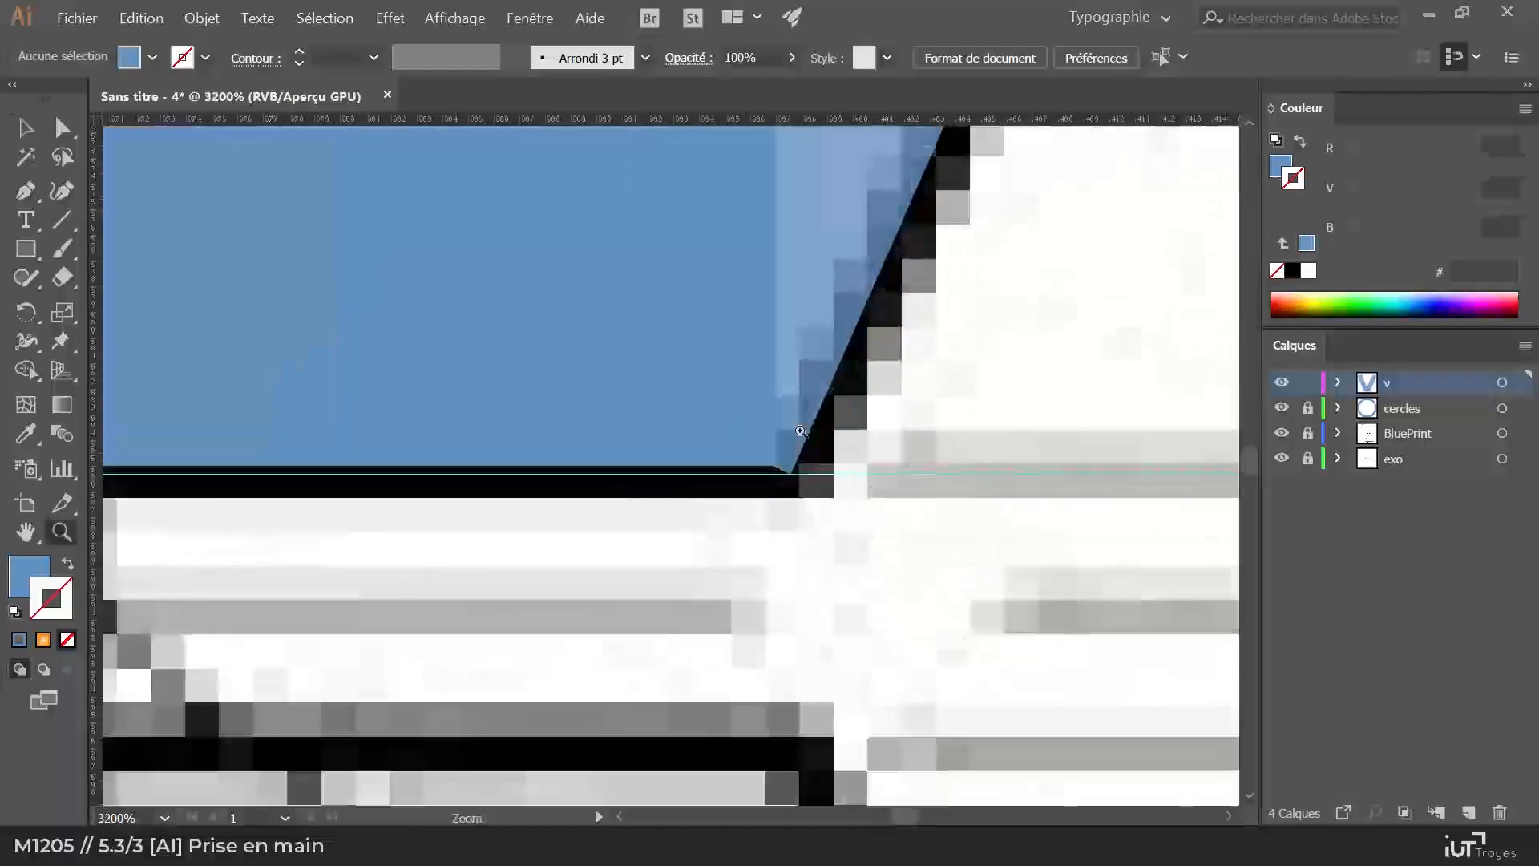
left_click(798, 435)
key("v")
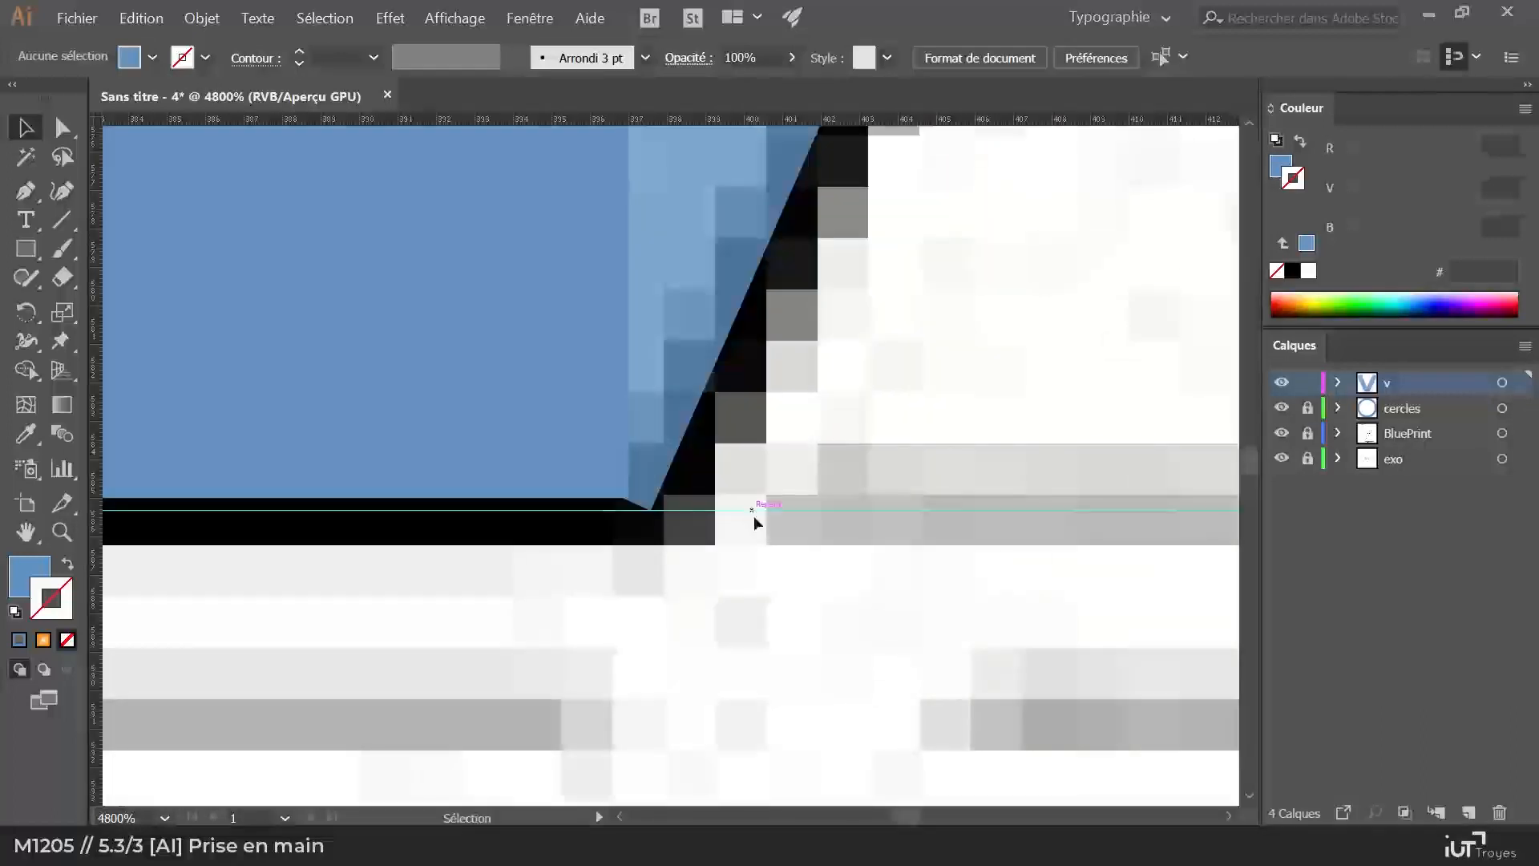
left_click(553, 477)
left_click_drag(630, 497, 668, 499)
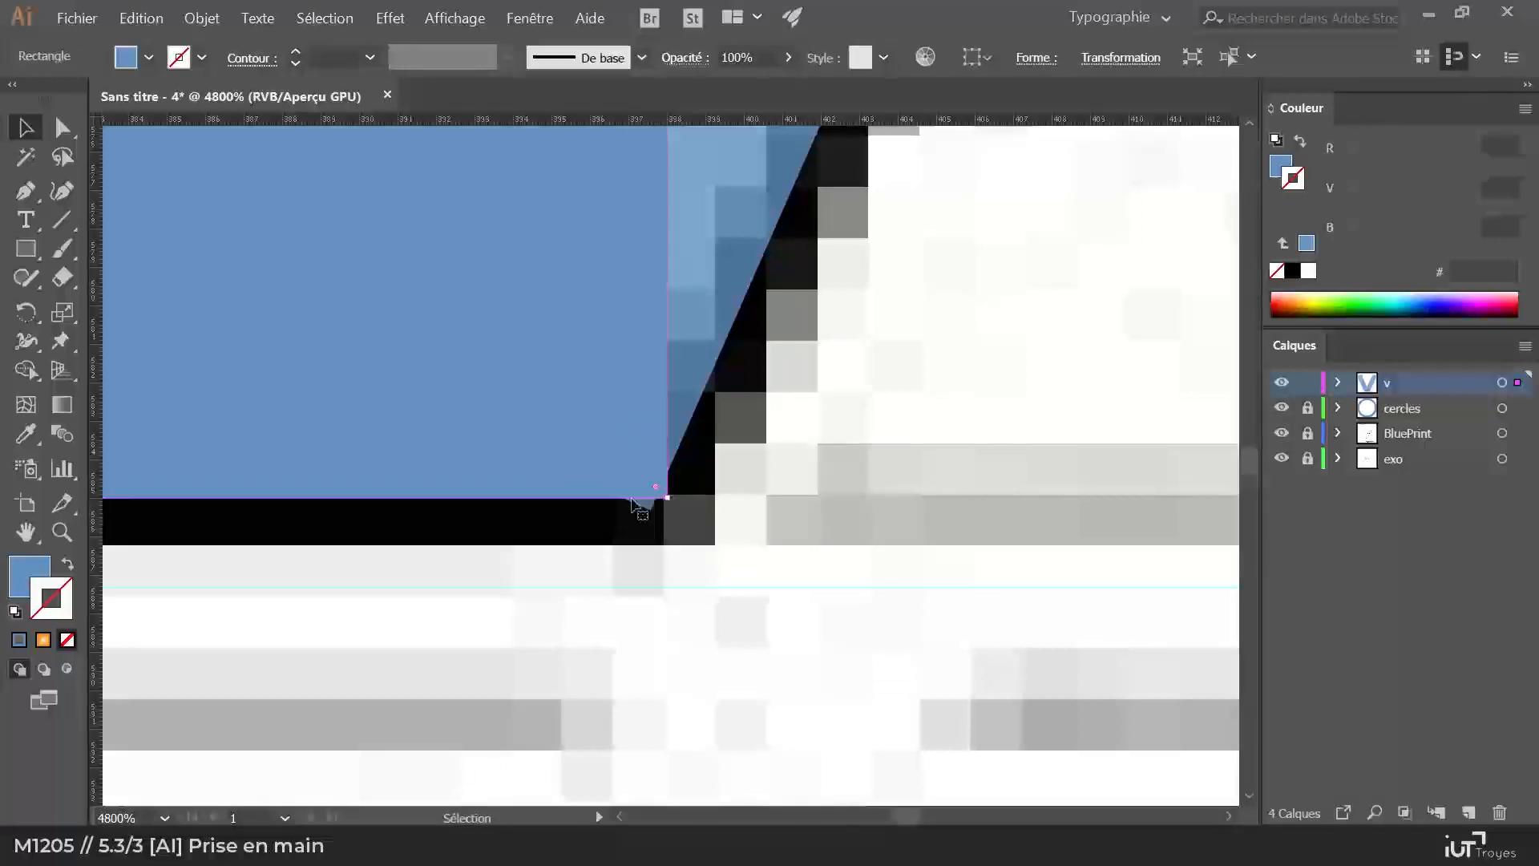
Step: Turn off pixel snapping and fit the base rectangle's two lower corners exactly to the tips of the V's arms
left_click(440, 21)
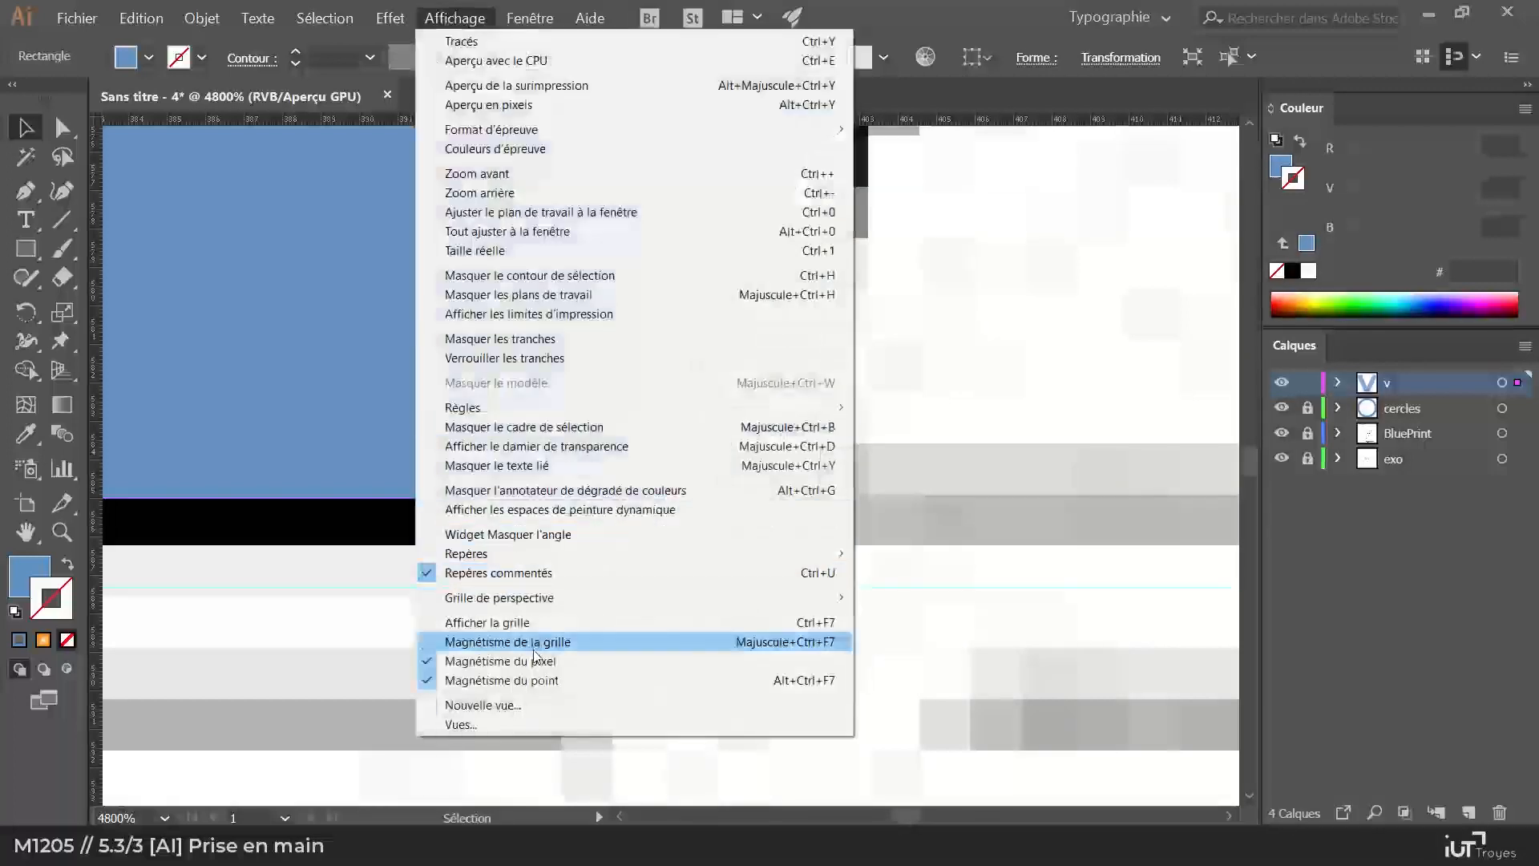
left_click(488, 662)
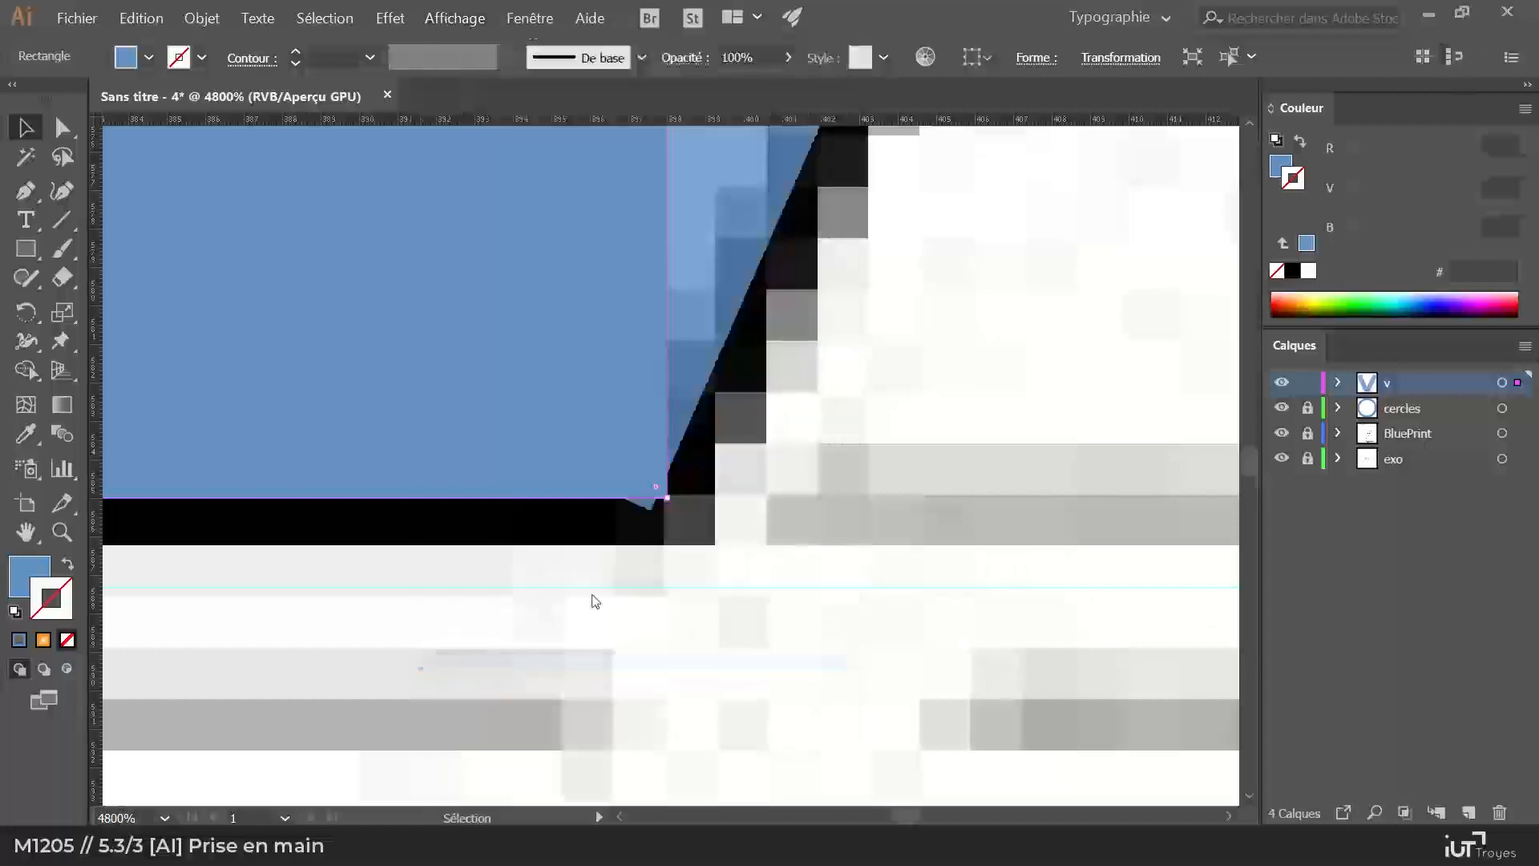
left_click_drag(667, 499, 655, 505)
left_click_drag(536, 590, 1108, 599)
left_click_drag(568, 570, 1325, 591)
left_click_drag(700, 556, 1395, 547)
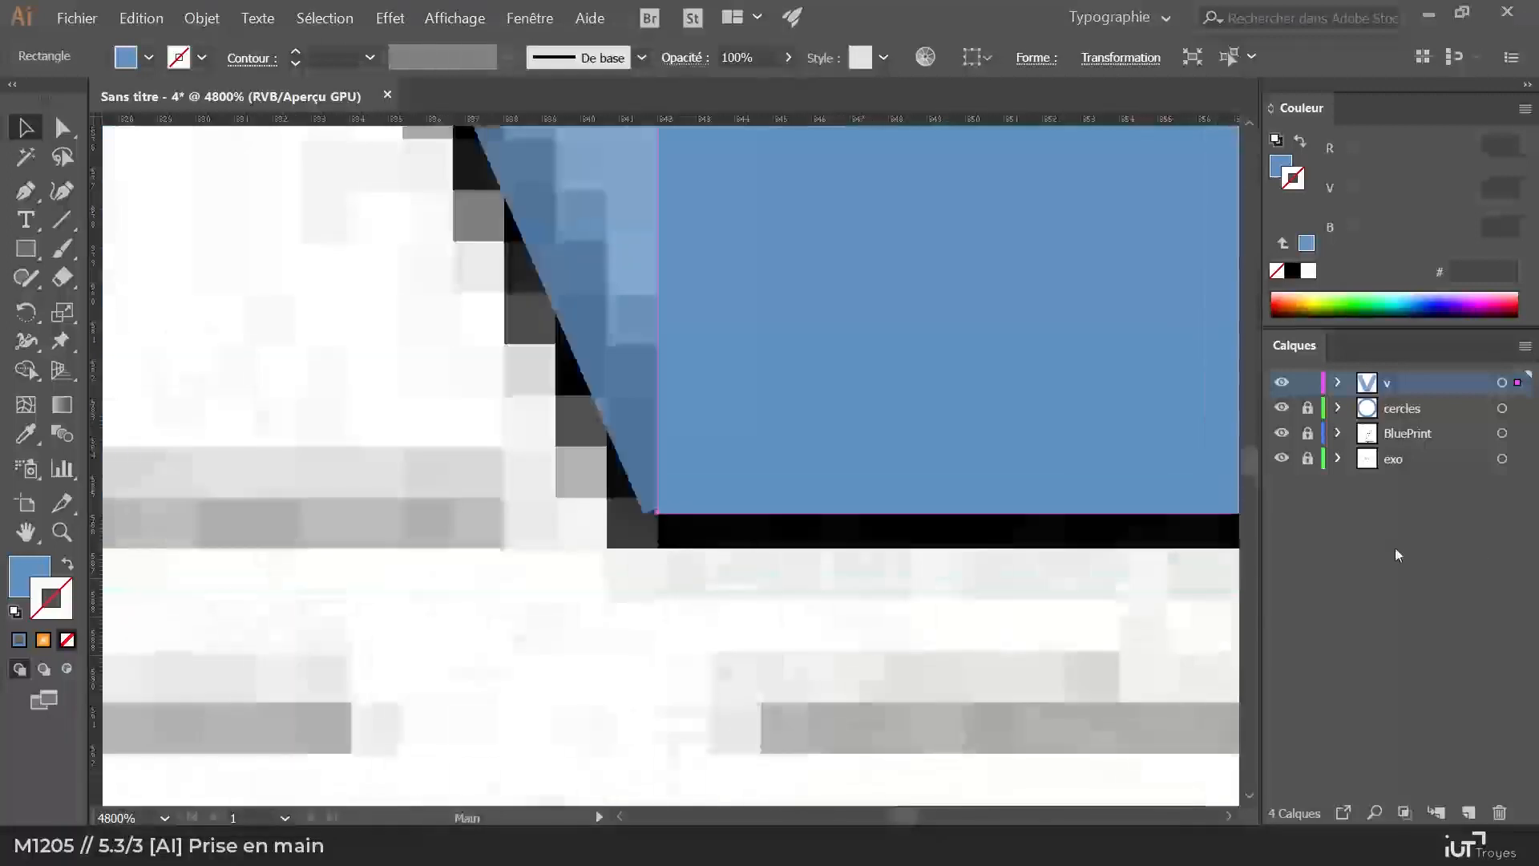
mouse_move(646, 496)
left_mouse_down()
mouse_move(662, 521)
mouse_move(647, 511)
left_mouse_up()
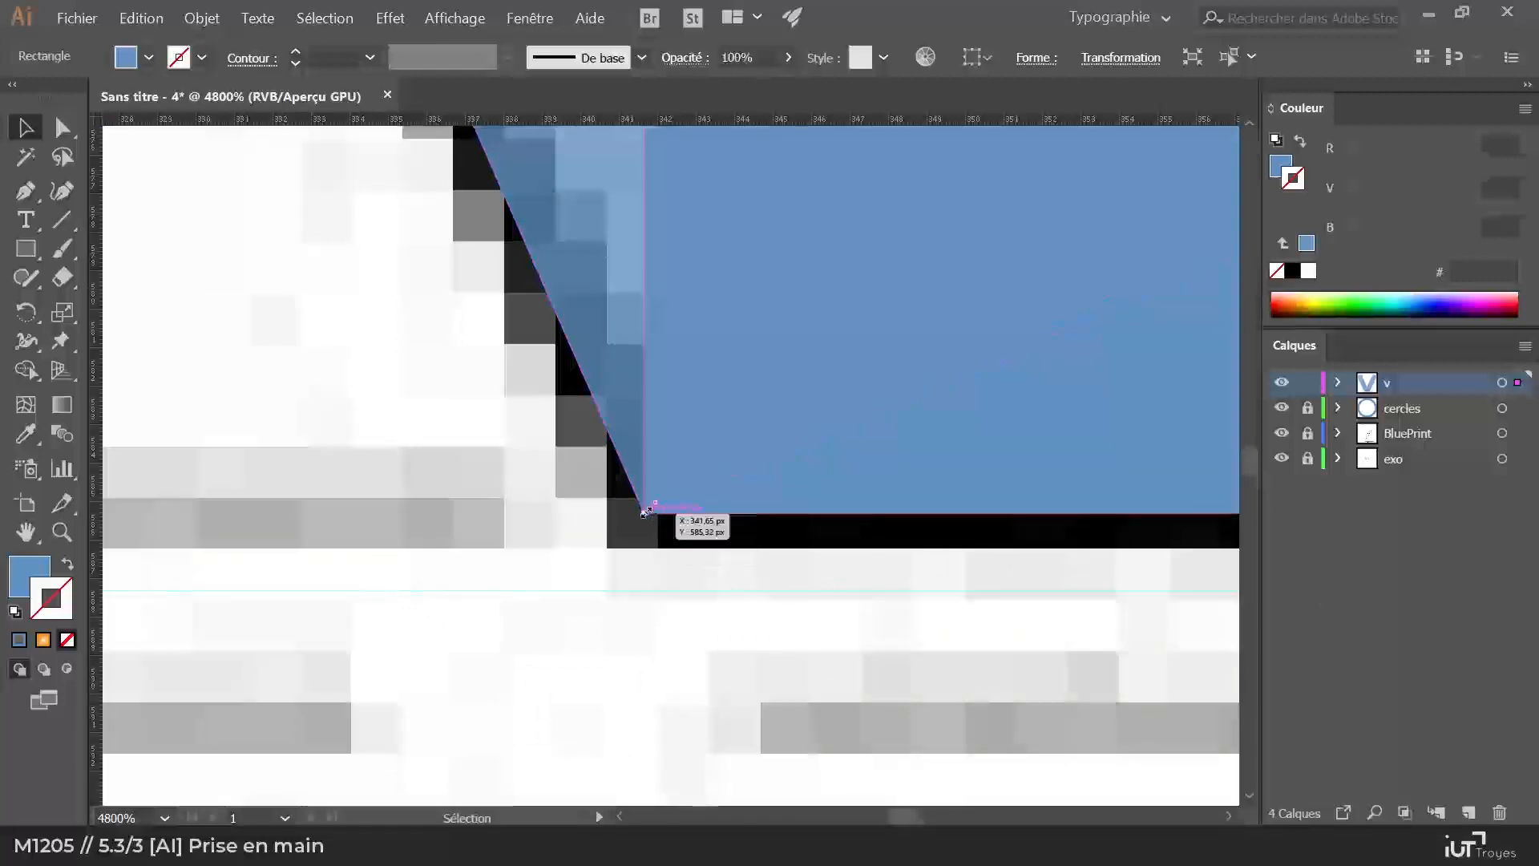
left_click(870, 639)
Step: Inspect the base rectangle's lower right corner and check the whole V against the blueprint
key("z")
left_click(989, 498, "alt")
left_click(991, 499, "alt")
left_click_drag(1044, 456, 299, 468)
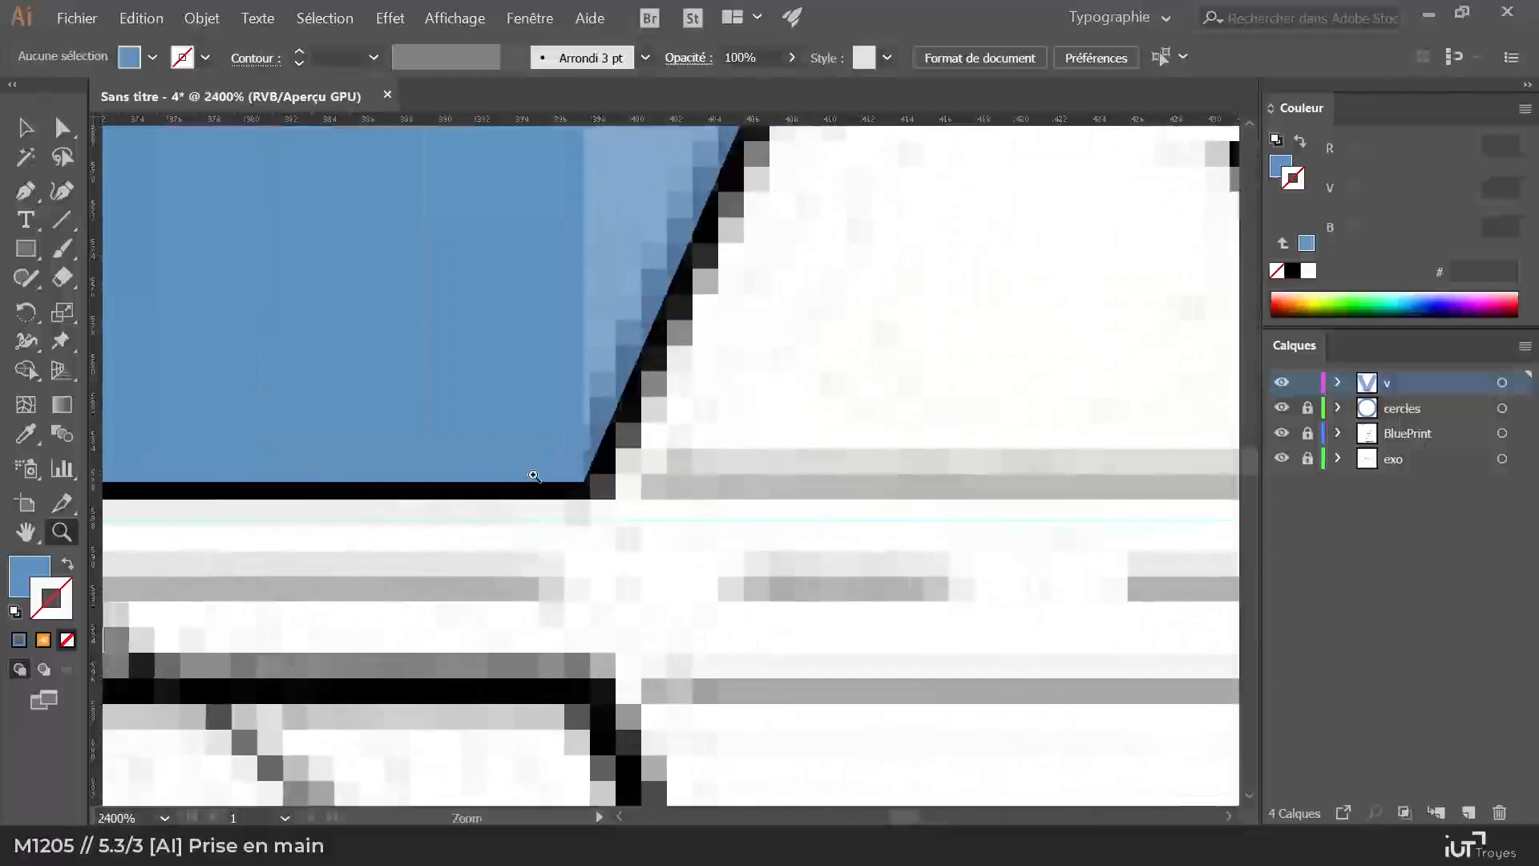
left_click_drag(520, 498, 1002, 704)
left_click(749, 534, "alt")
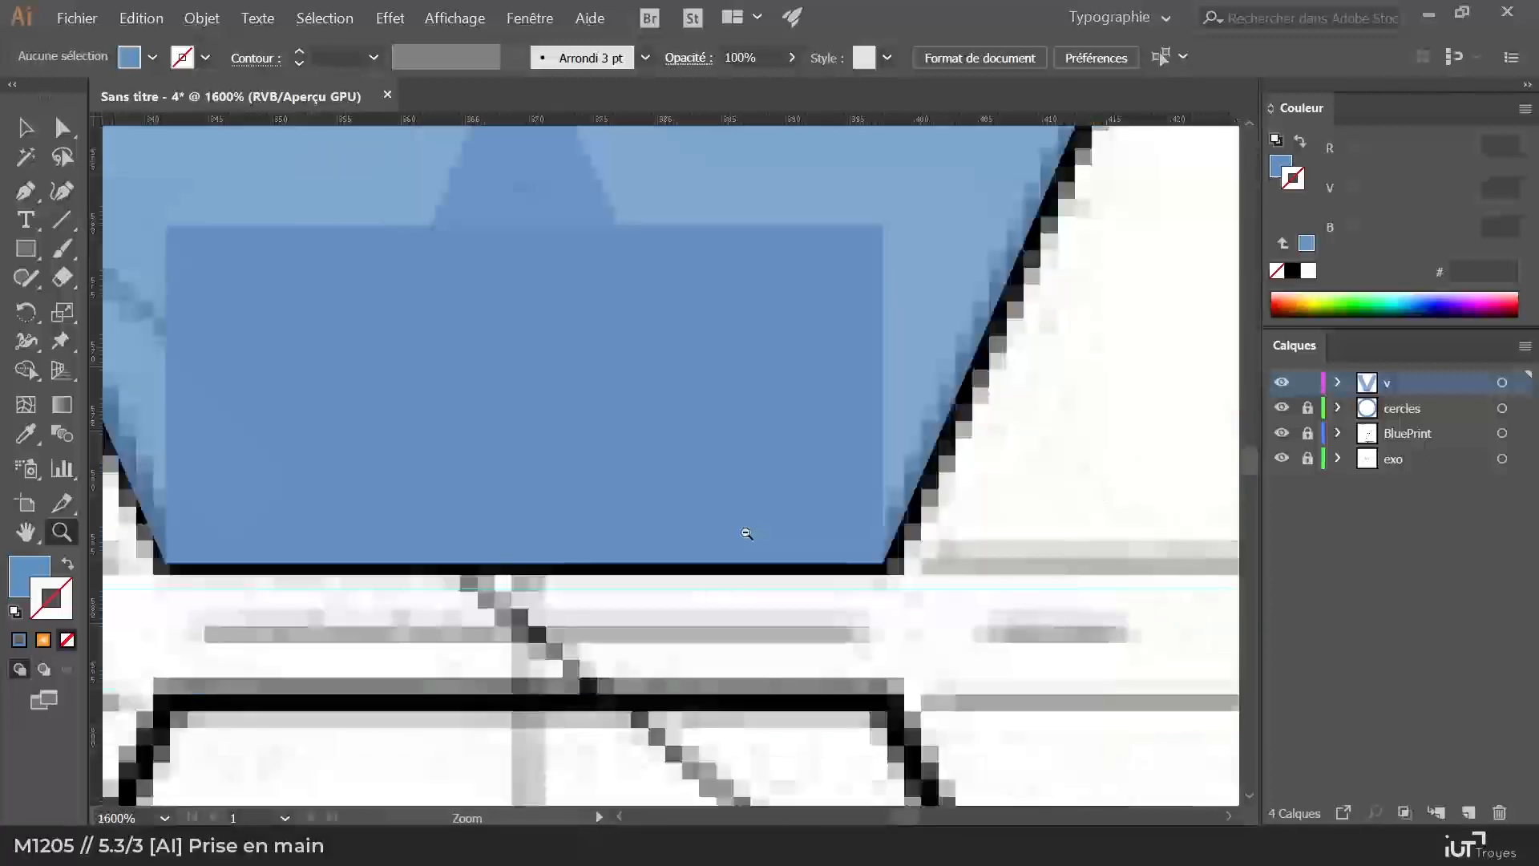
left_click(748, 534, "alt")
left_click(749, 534, "alt")
left_click(747, 533, "alt")
left_click(630, 452, "alt")
left_click(629, 450, "alt")
left_click(630, 452, "alt")
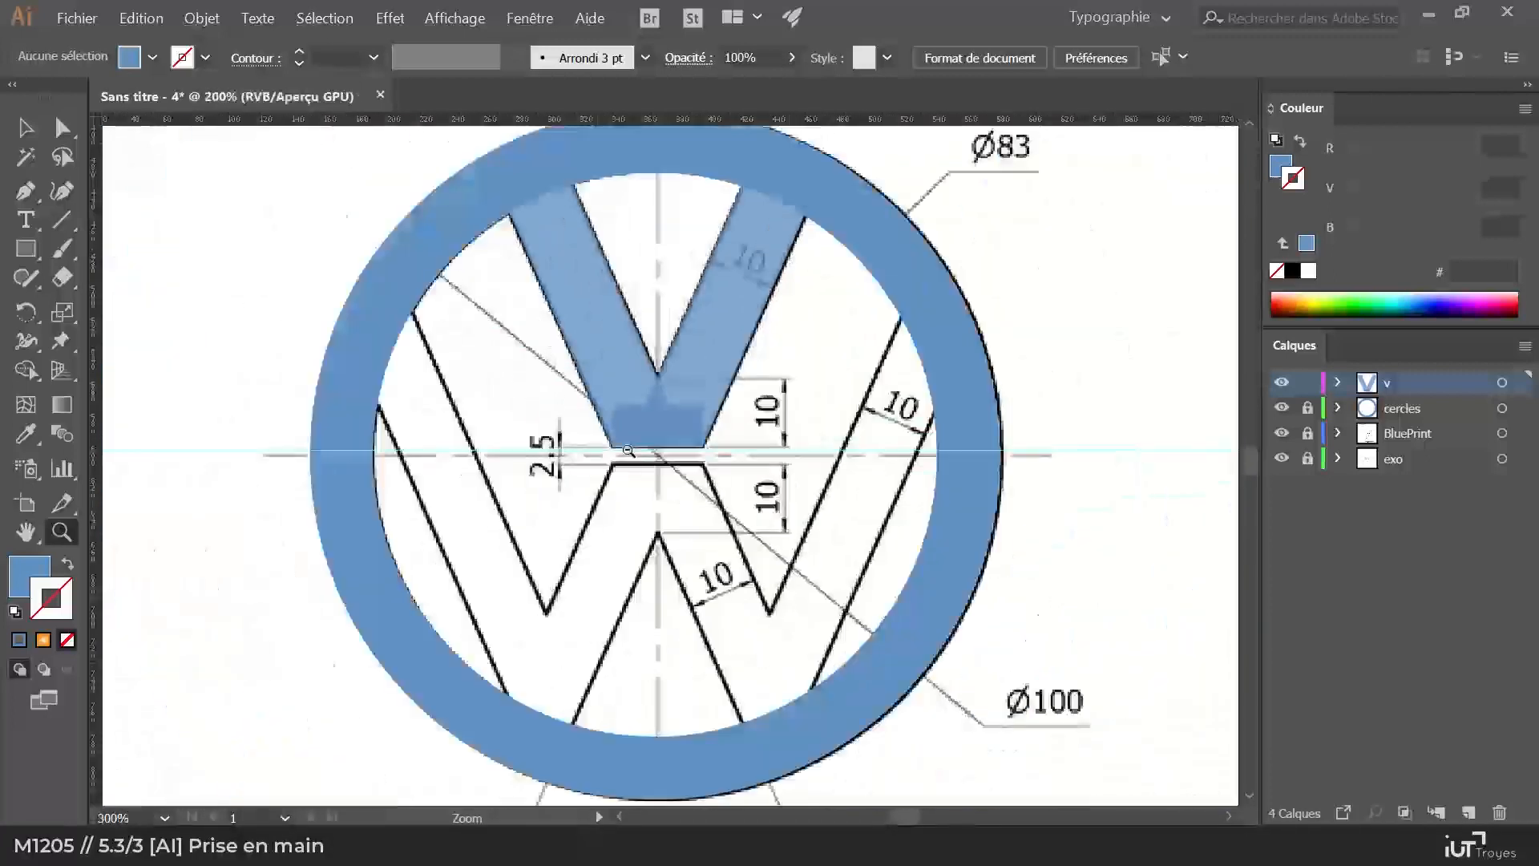
mouse_move(722, 532)
left_mouse_down()
mouse_move(700, 484)
mouse_move(721, 533)
left_mouse_up()
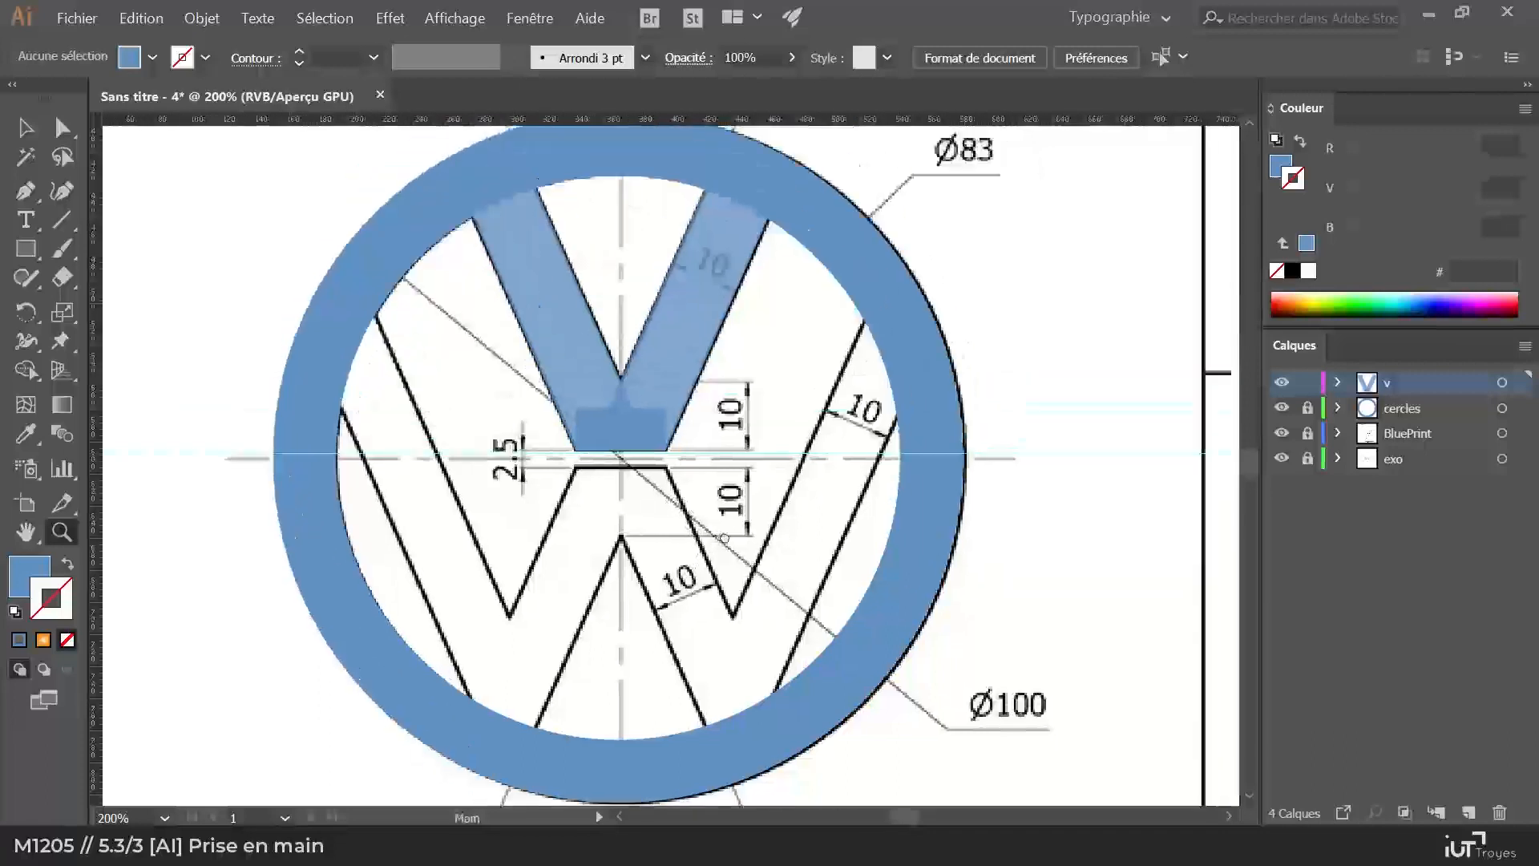
Step: Select the V's three shapes and place a duplicate over the left half of the W outline
key("v")
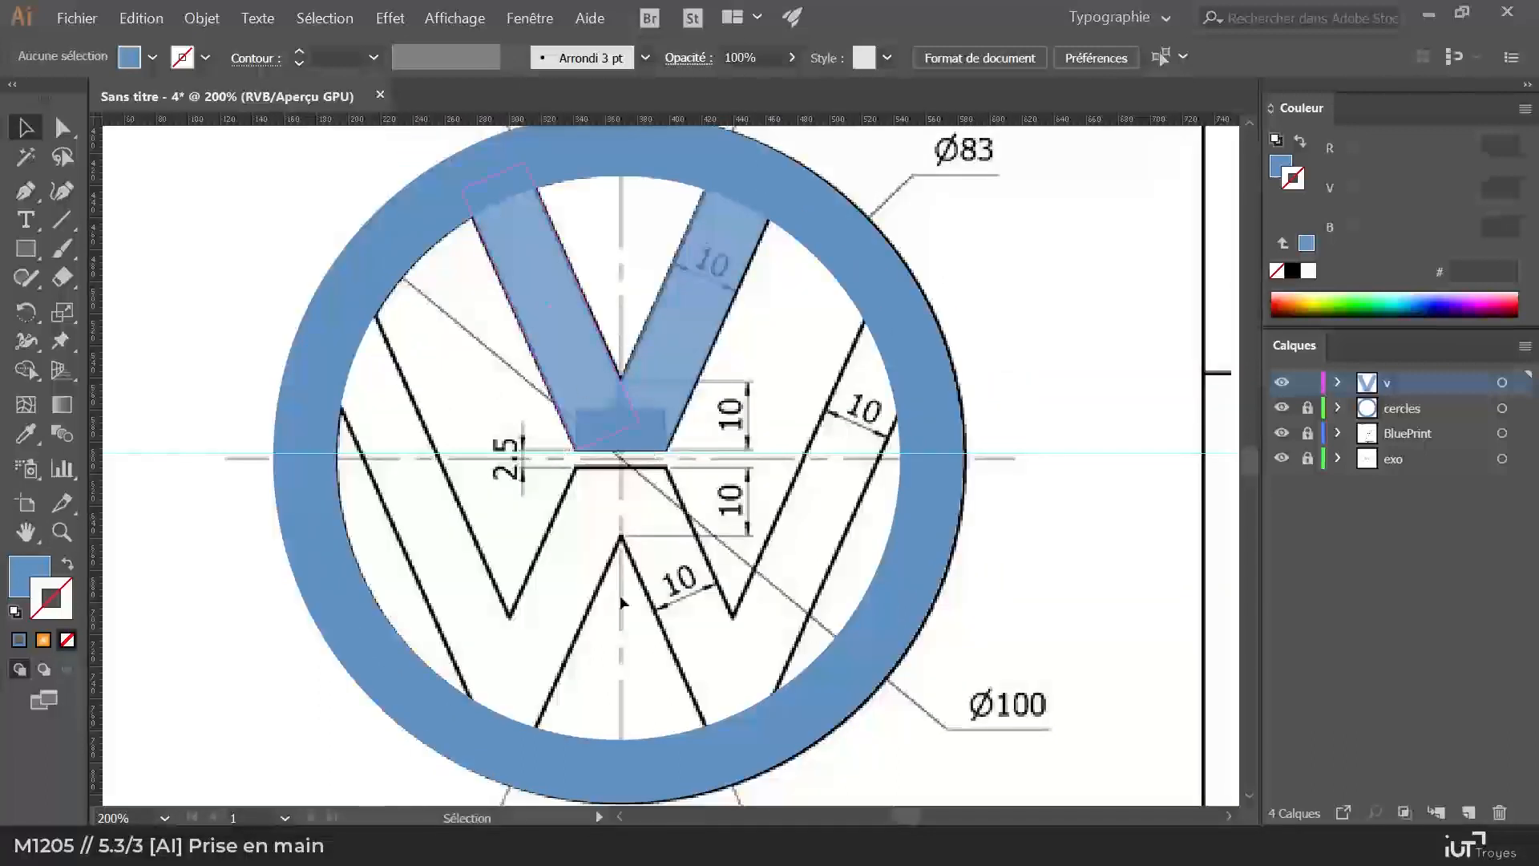
left_click(628, 430)
left_click(655, 377, "shift")
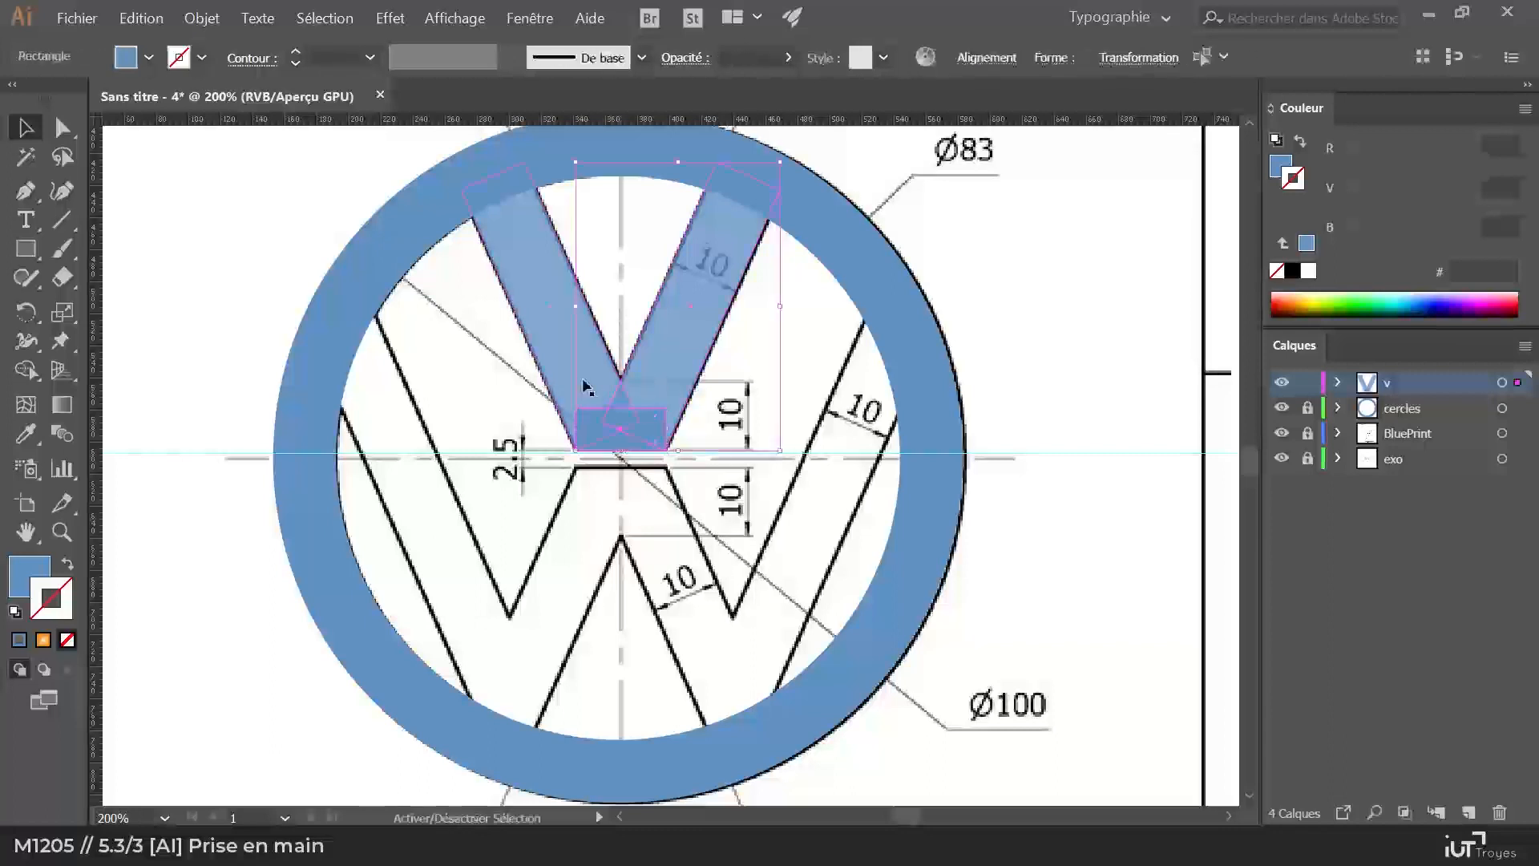
left_click(555, 317, "shift")
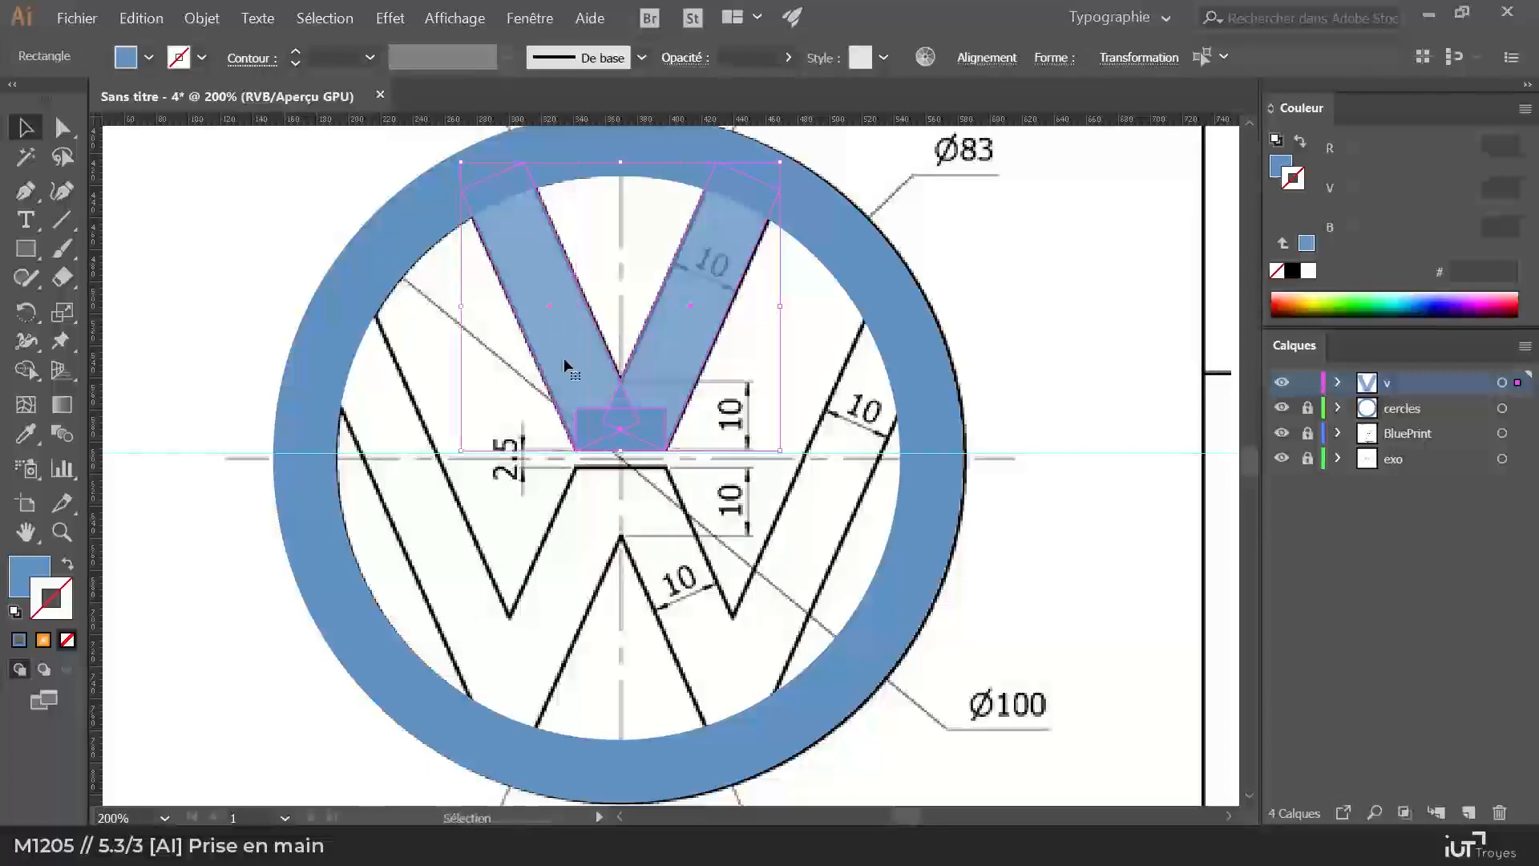
mouse_move(574, 356)
left_mouse_down()
mouse_move(499, 515)
mouse_move(478, 639)
mouse_move(451, 619)
mouse_move(461, 592)
left_mouse_up()
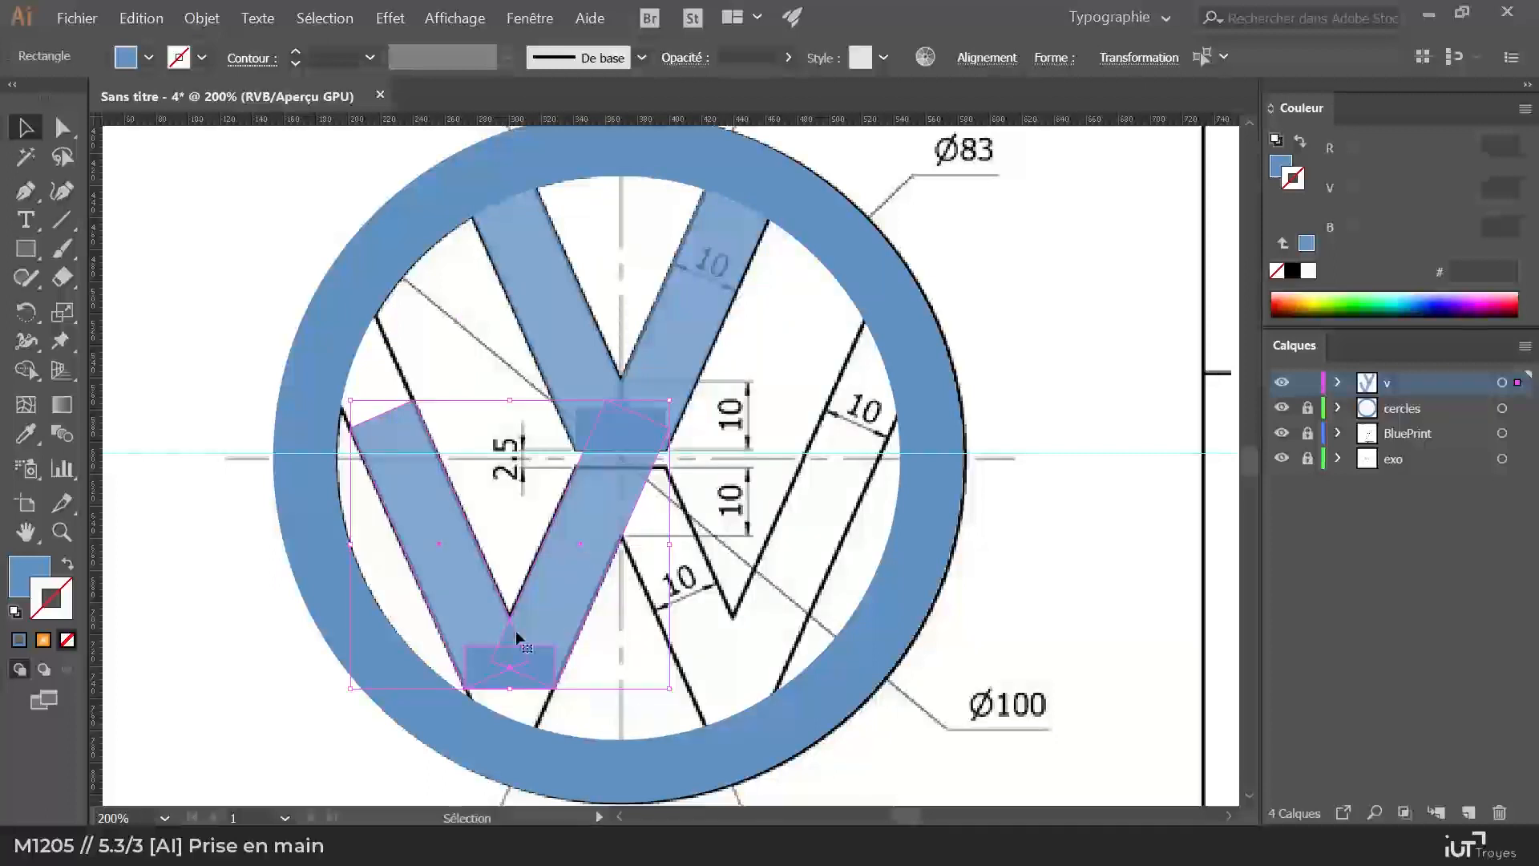
Step: Delete the small base rectangle from the duplicated V
key("z")
left_click(537, 651)
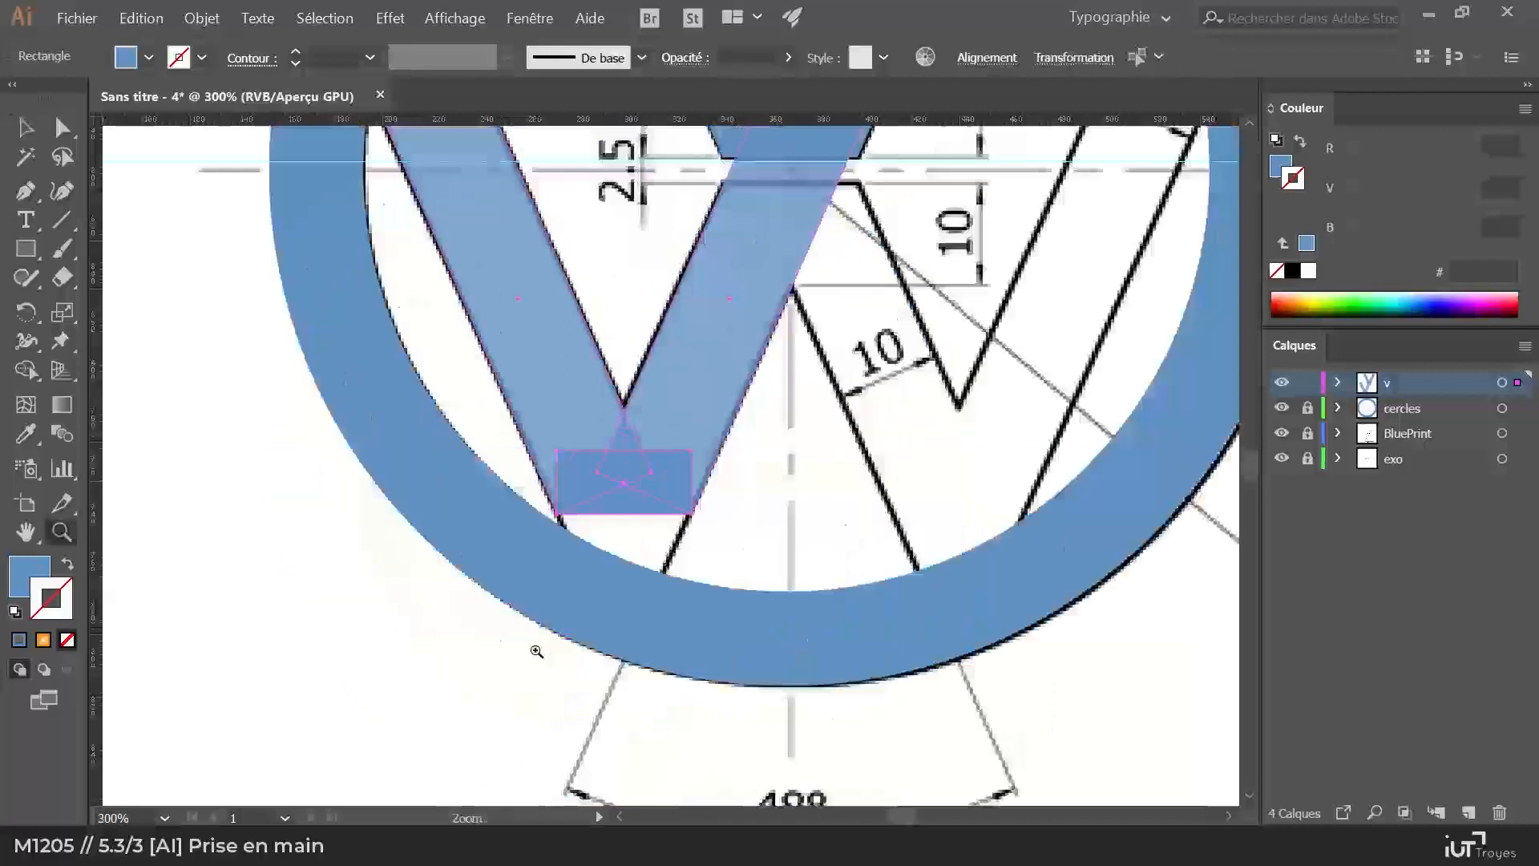
left_click(631, 503)
key("a")
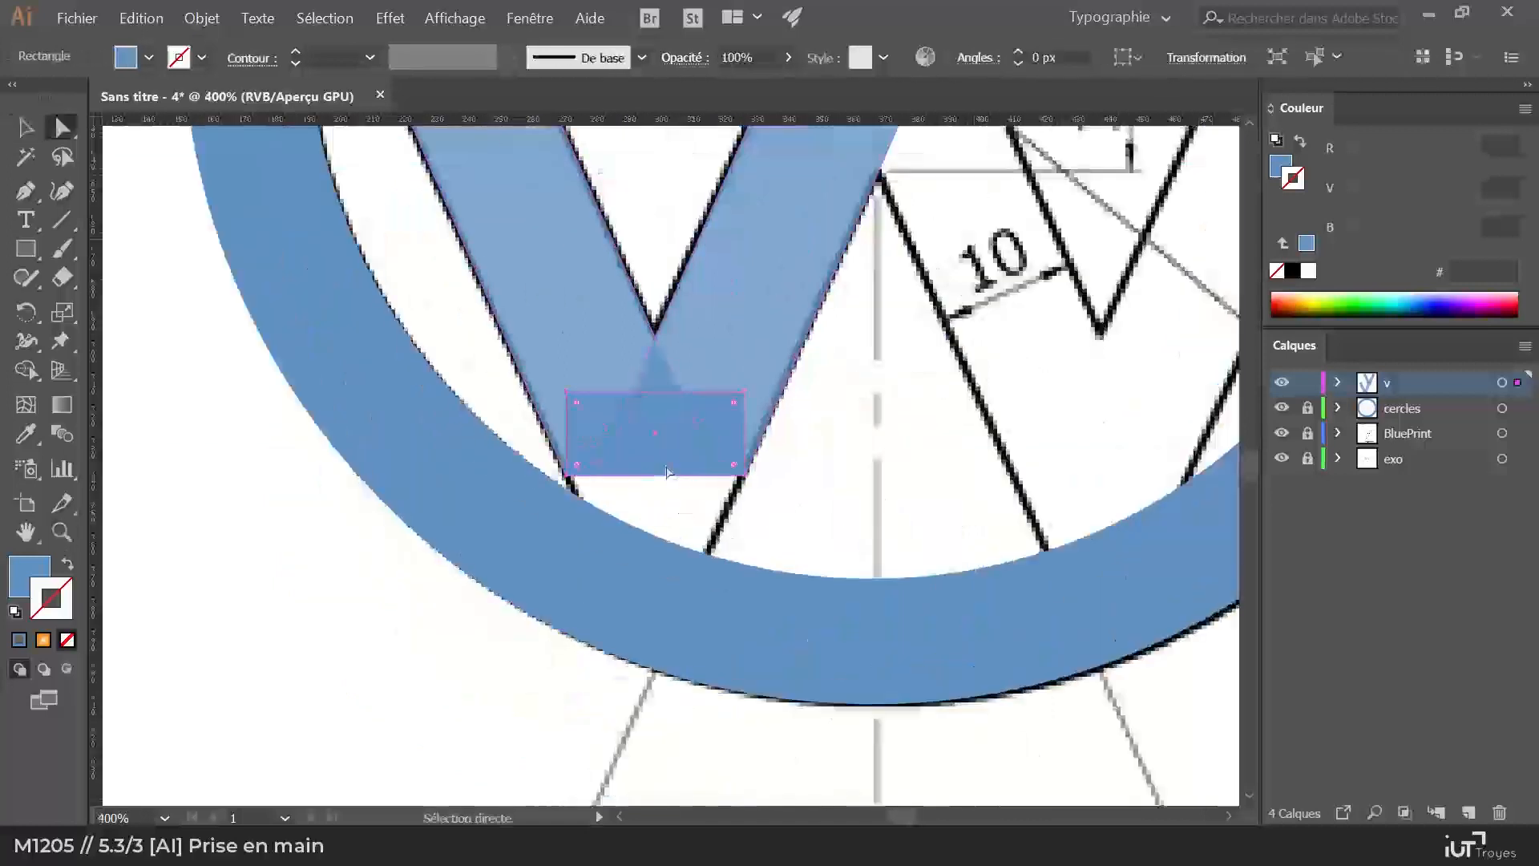
key("Delete")
Step: Extend the lower ends of both duplicated arms into the blue ring
key("v")
left_click(702, 418)
left_click_drag(676, 441, 614, 581)
left_click(598, 401)
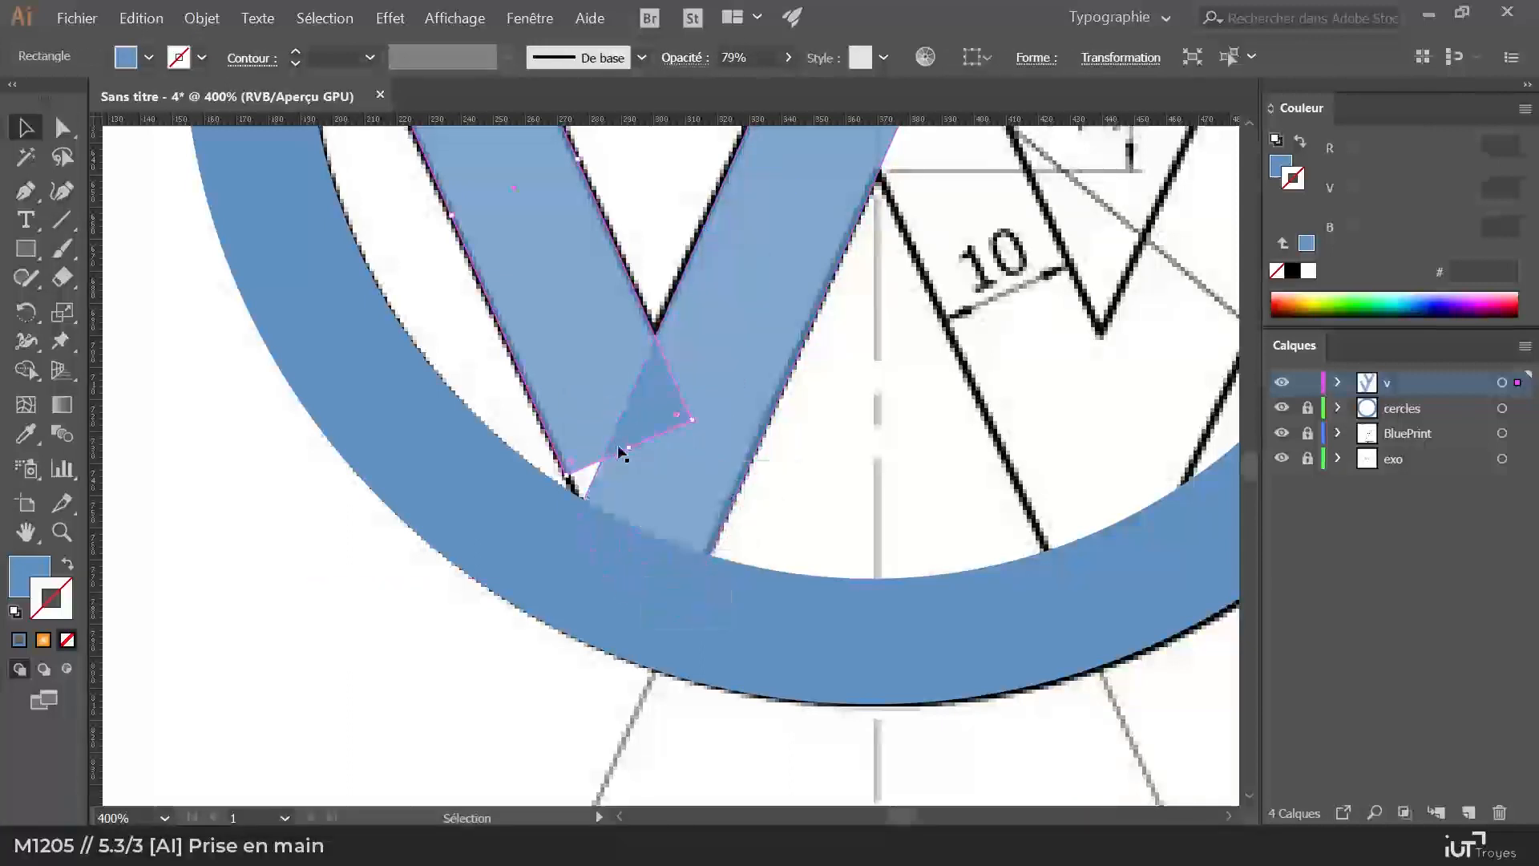
left_click_drag(621, 449, 704, 627)
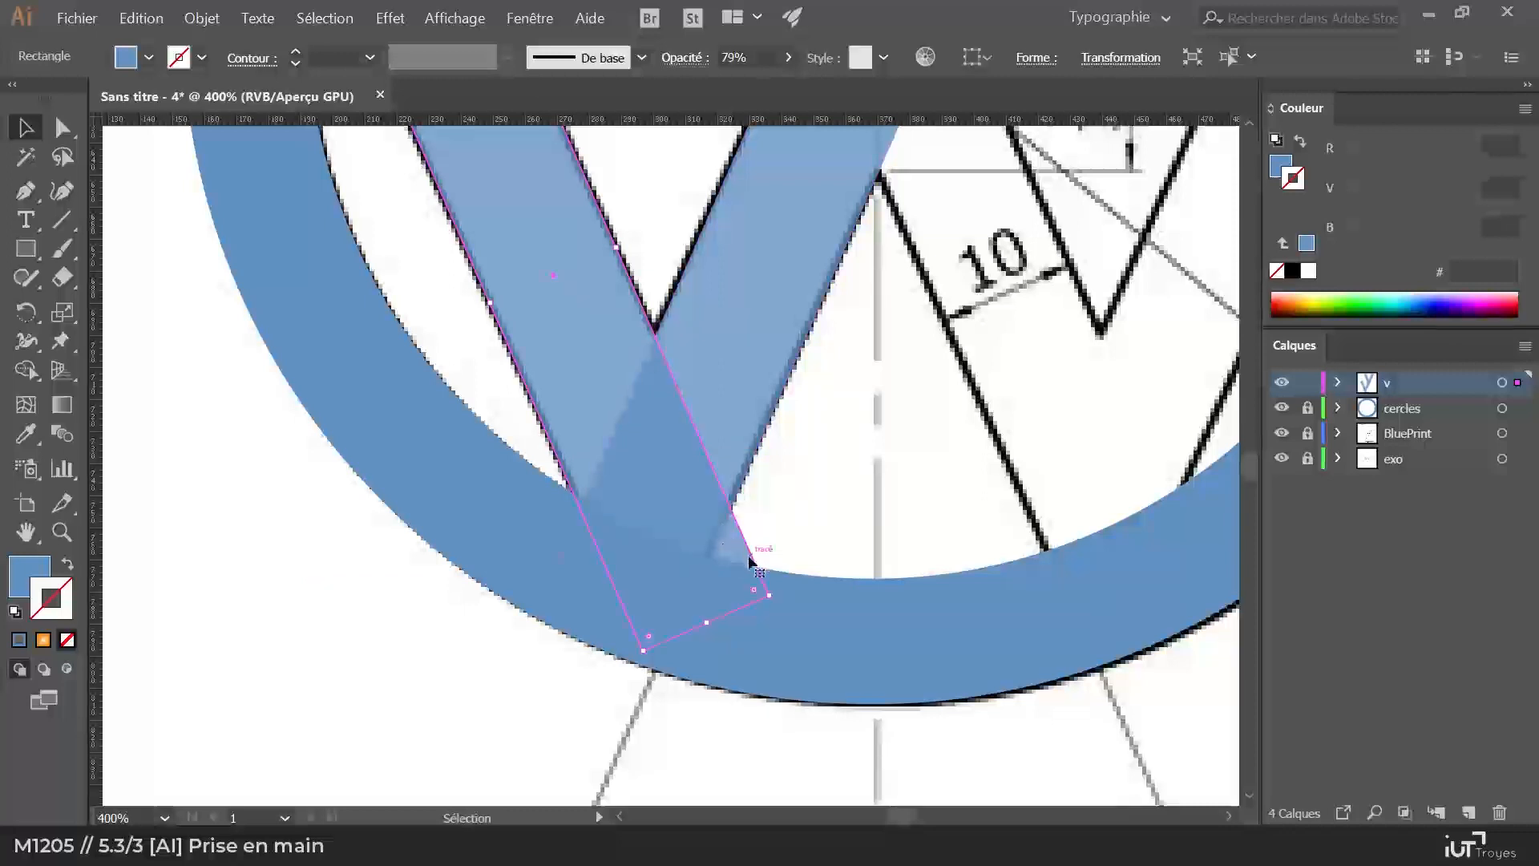
Step: Extend the upper end of the W's outer left arm into the blue ring
scroll(758, 349, "up", 10)
scroll(721, 449, "left", 5)
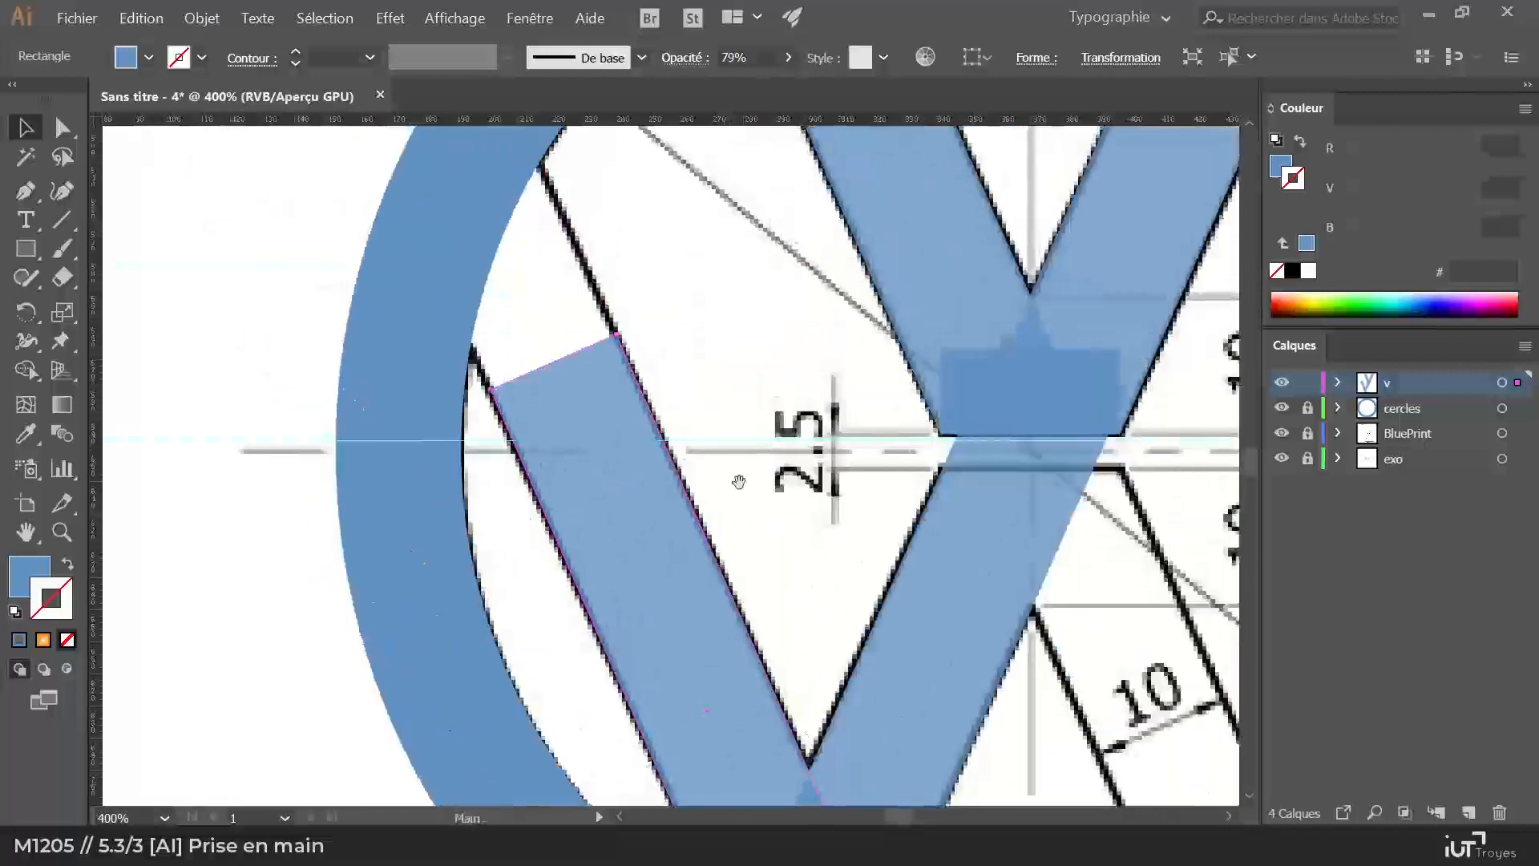
left_click_drag(616, 513, 518, 334)
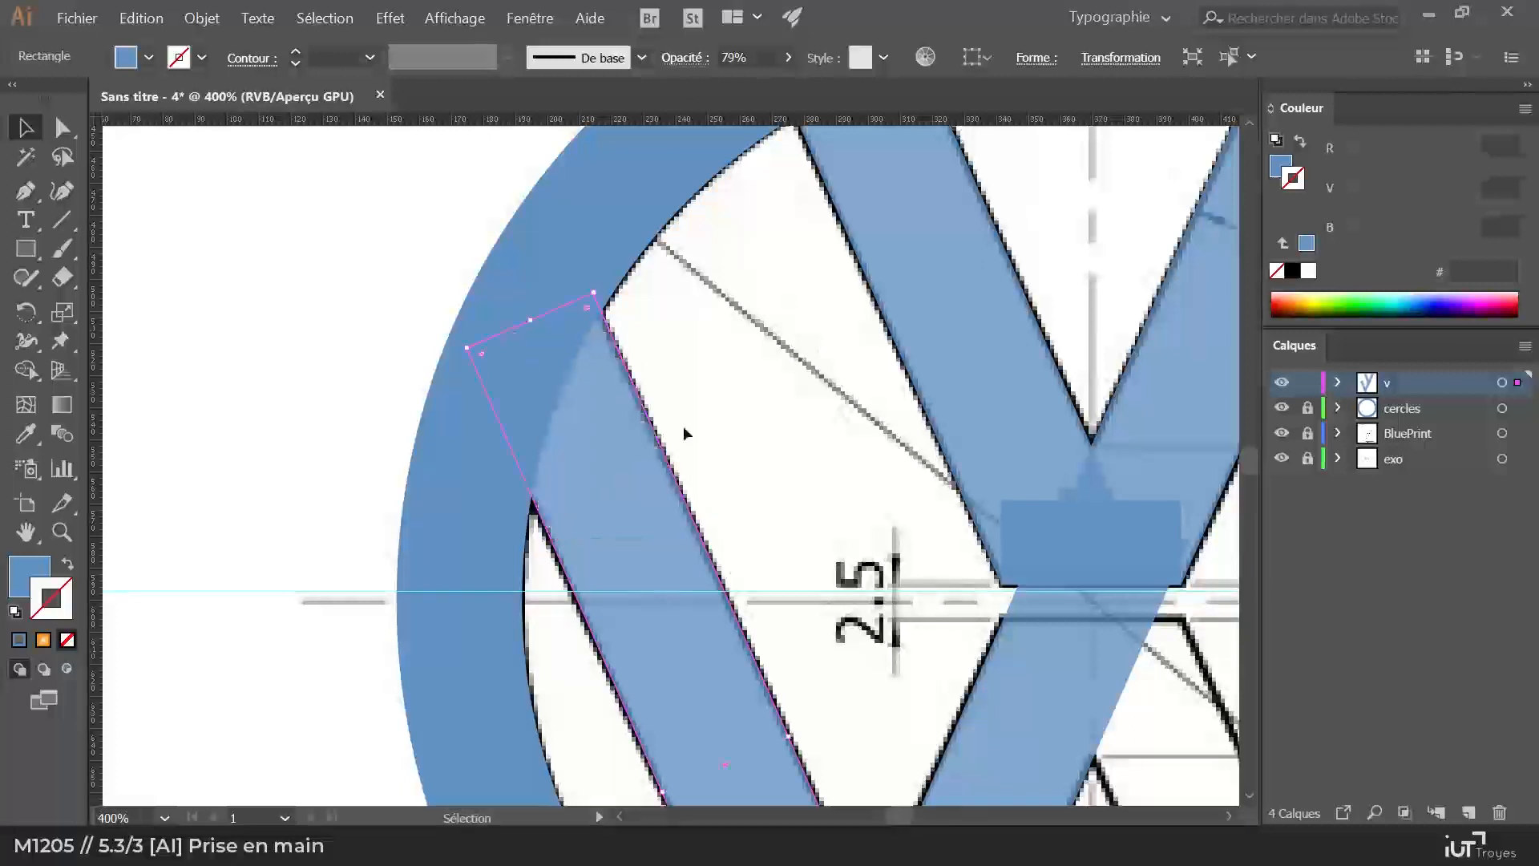
left_click(852, 503)
Step: Shorten the upper end of the W's inner left arm so its corner meets the blueprint's W top edge
key("z")
left_click(898, 486, "alt")
left_click(747, 503, "alt")
key("space")
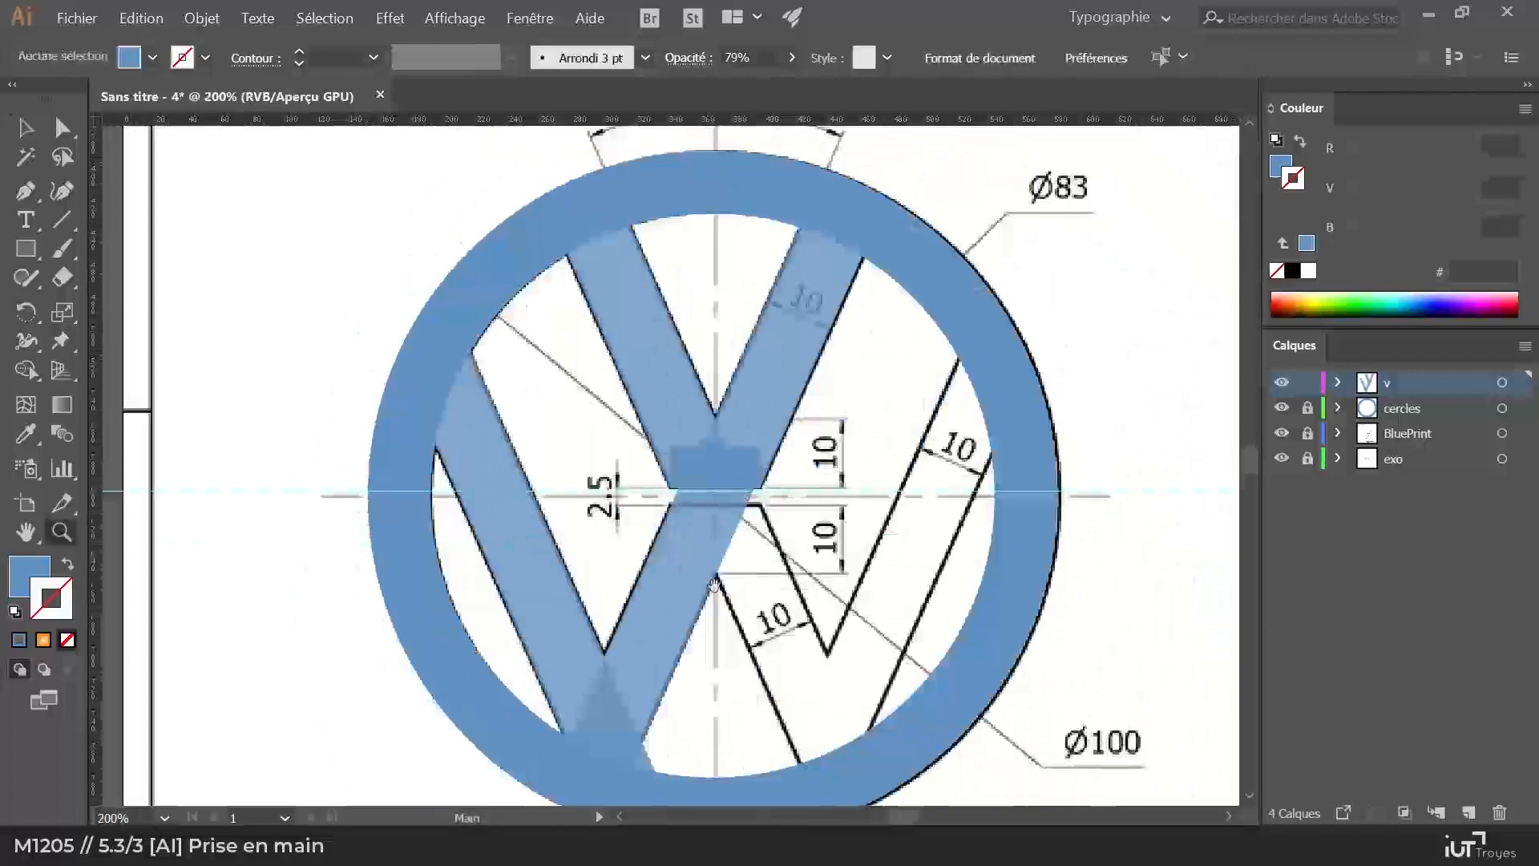
left_click_drag(703, 559, 705, 463)
left_click(721, 394)
left_click(672, 450)
left_click(671, 450)
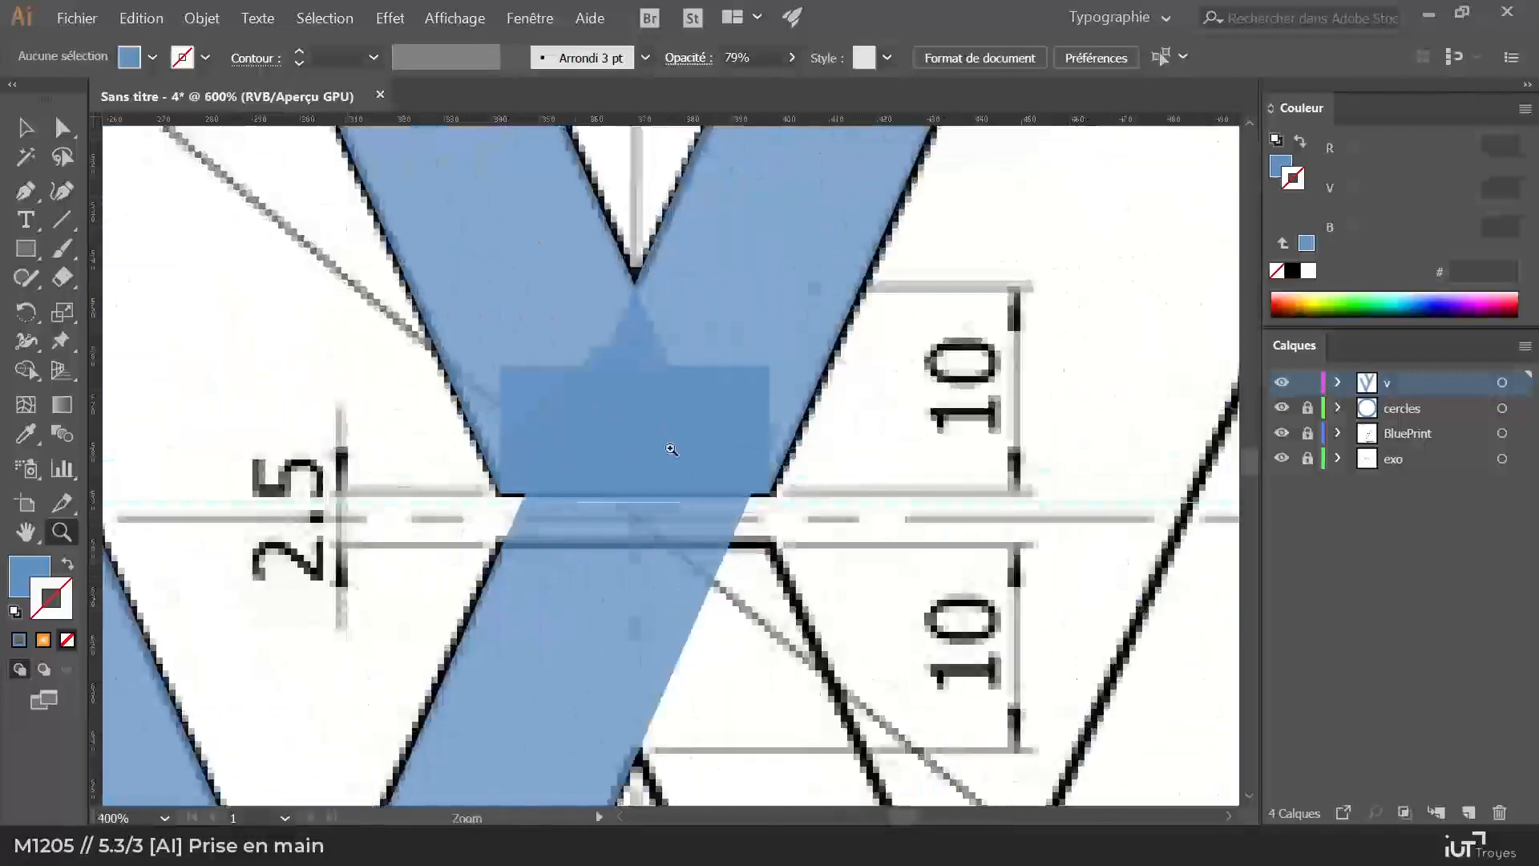
key("v")
left_click(678, 407)
left_click_drag(684, 384, 594, 589)
key("z")
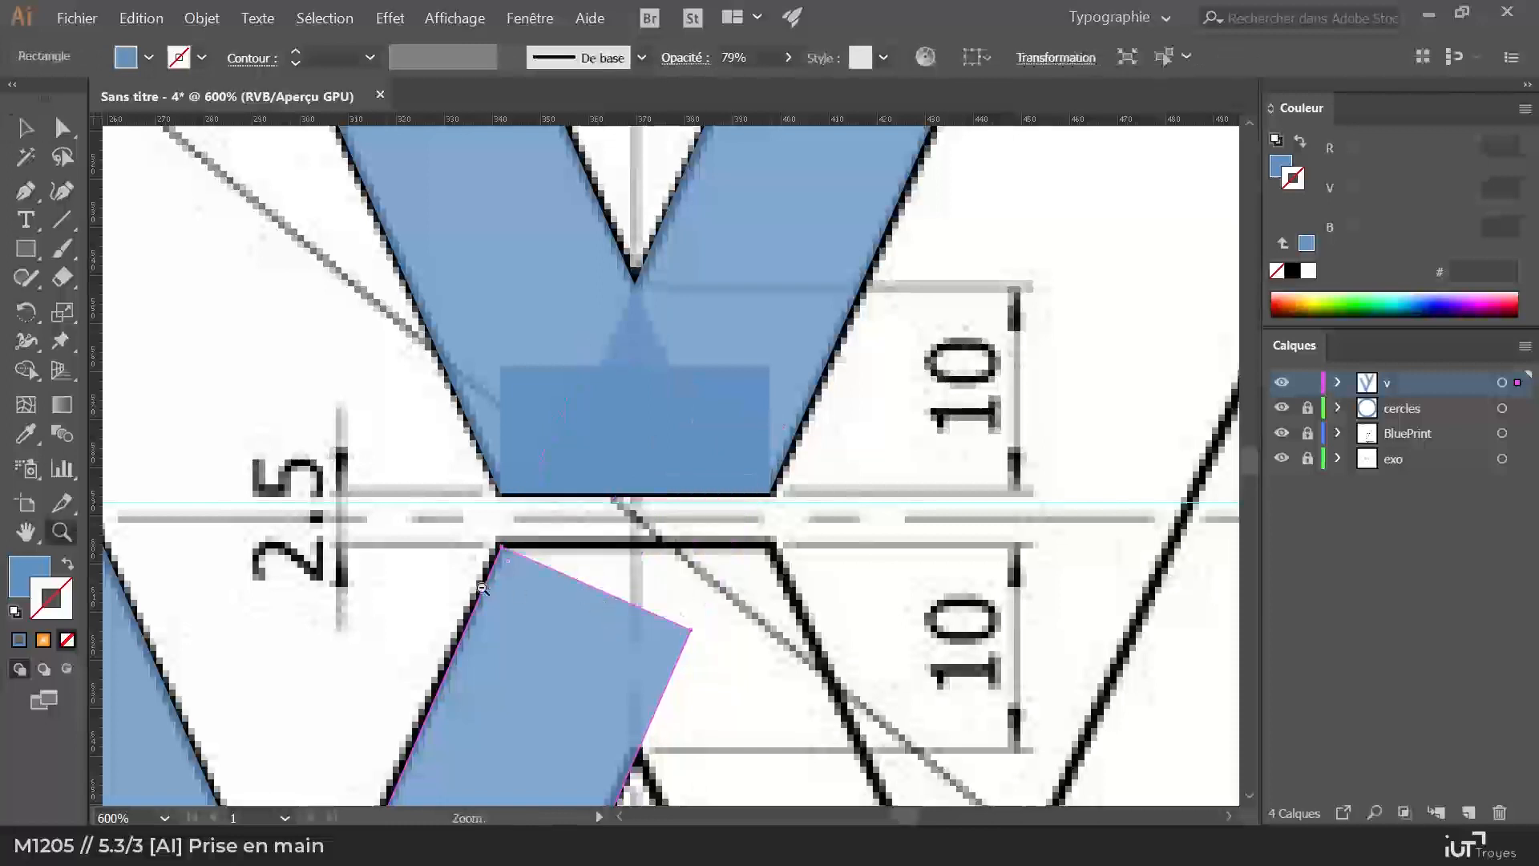
left_click(484, 589, "alt")
left_click(483, 590, "alt")
left_click_drag(743, 449, 598, 513)
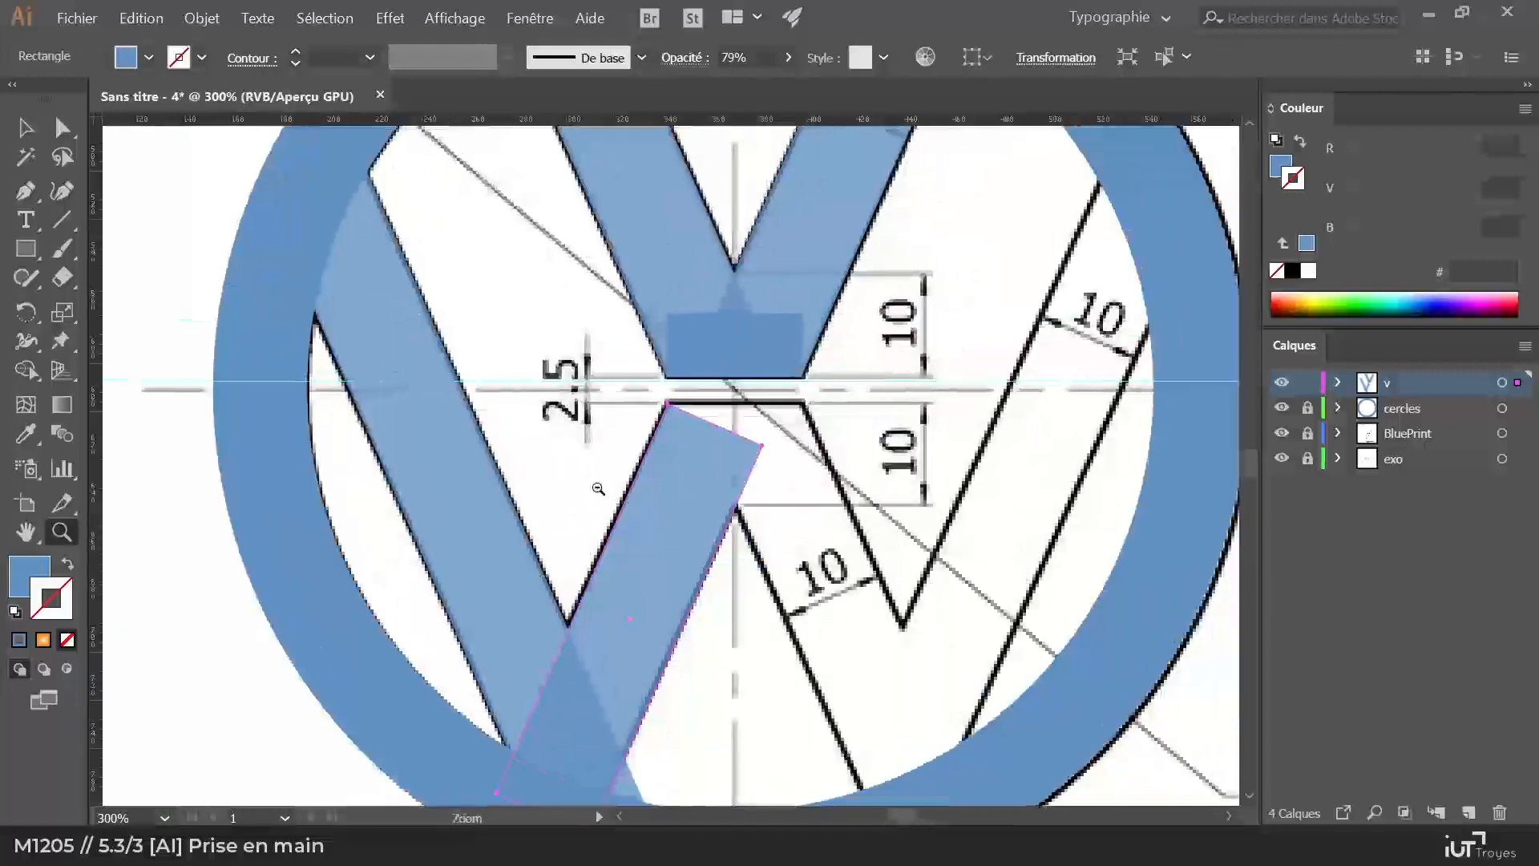
left_click(600, 490, "alt")
left_click_drag(736, 457, 600, 516)
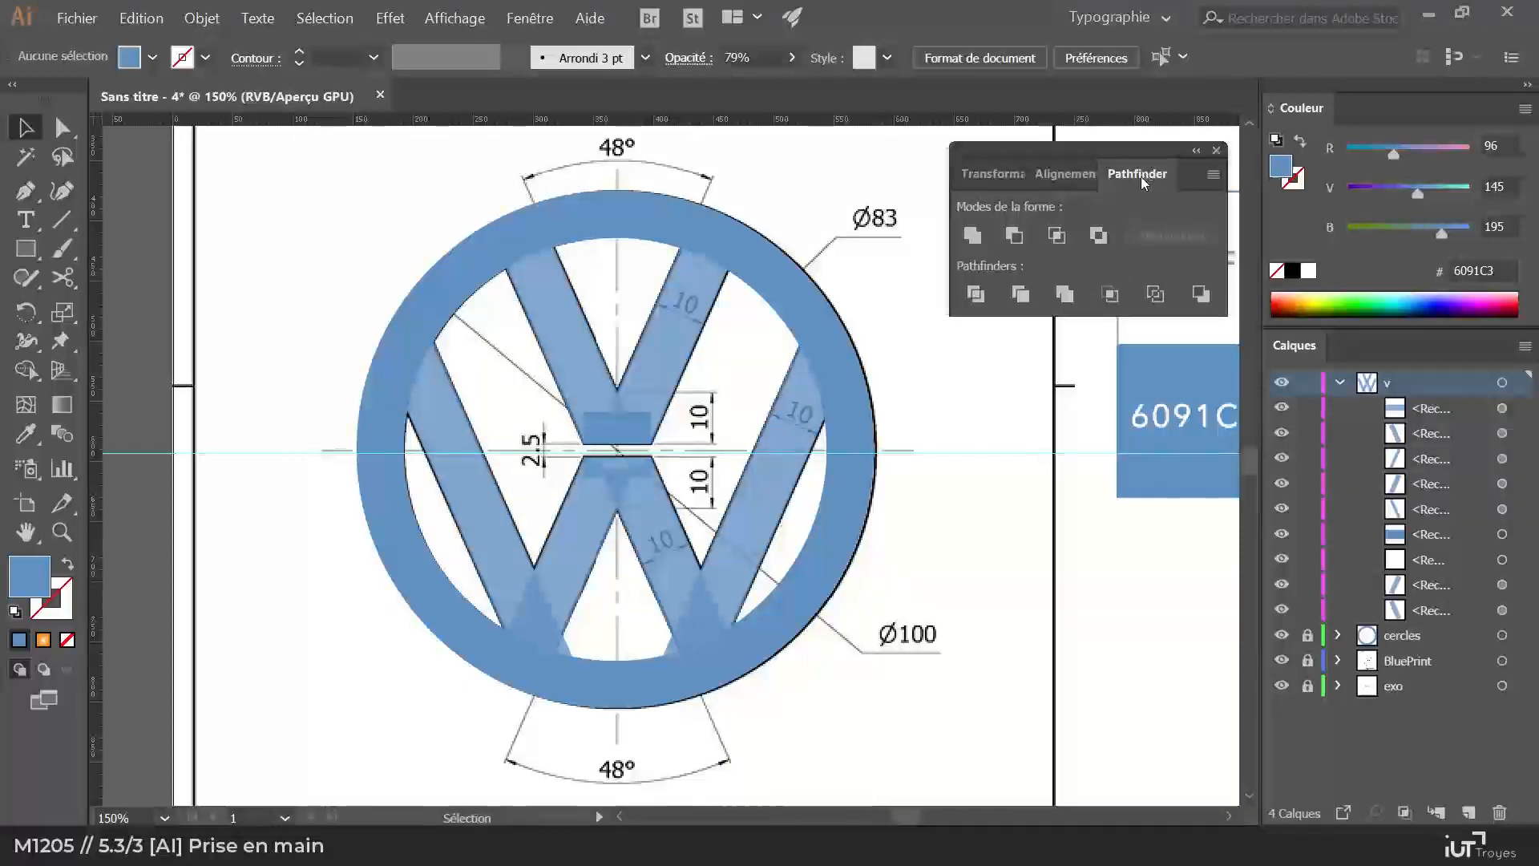
Step: Unite the V's two arms and its base rectangle into one shape with Pathfinder
key("z")
left_click(631, 373)
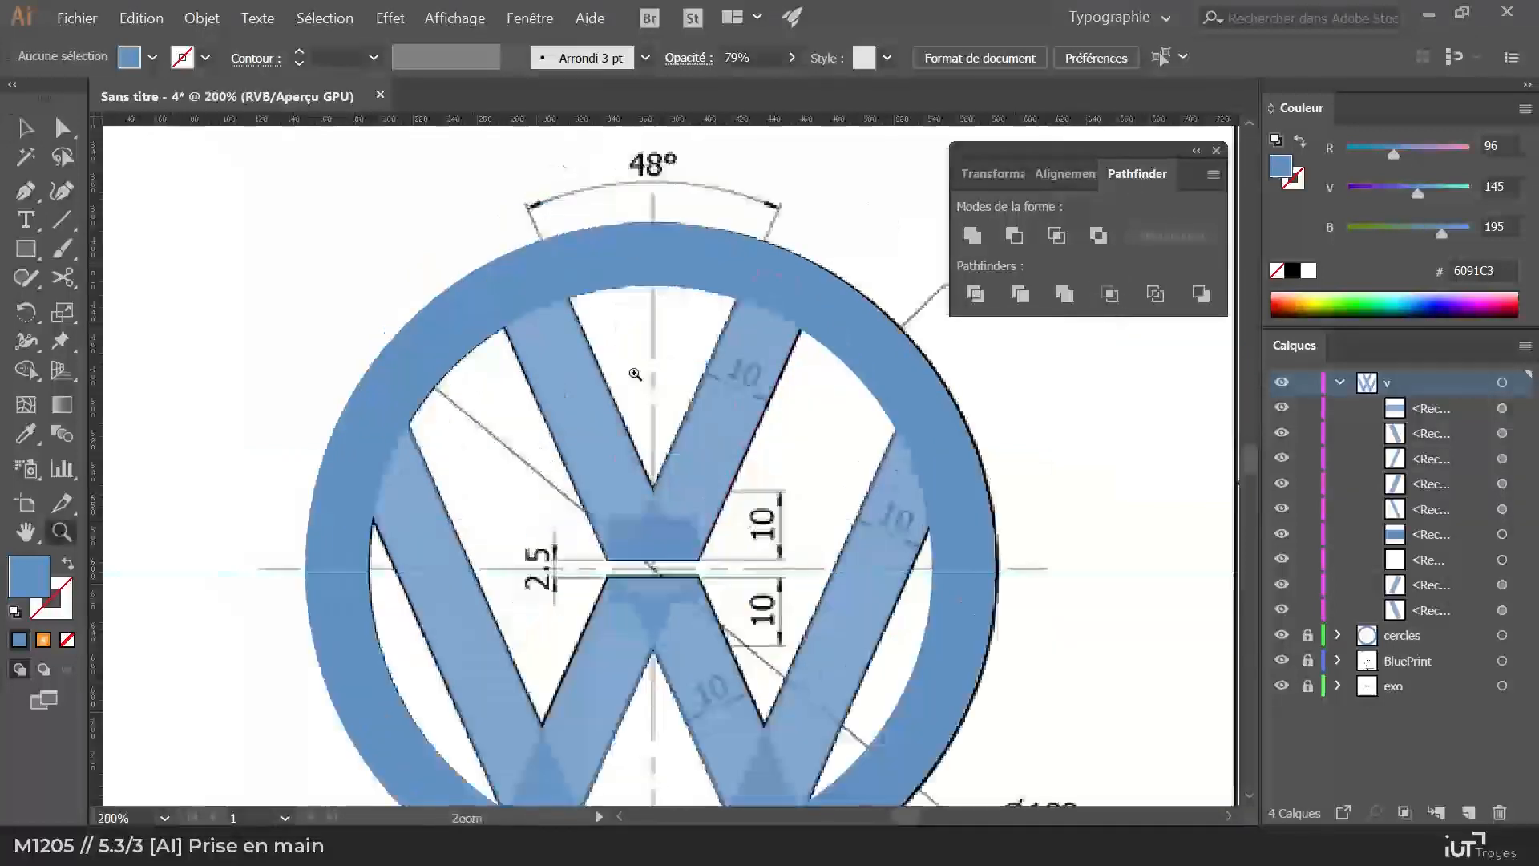
left_click(665, 424)
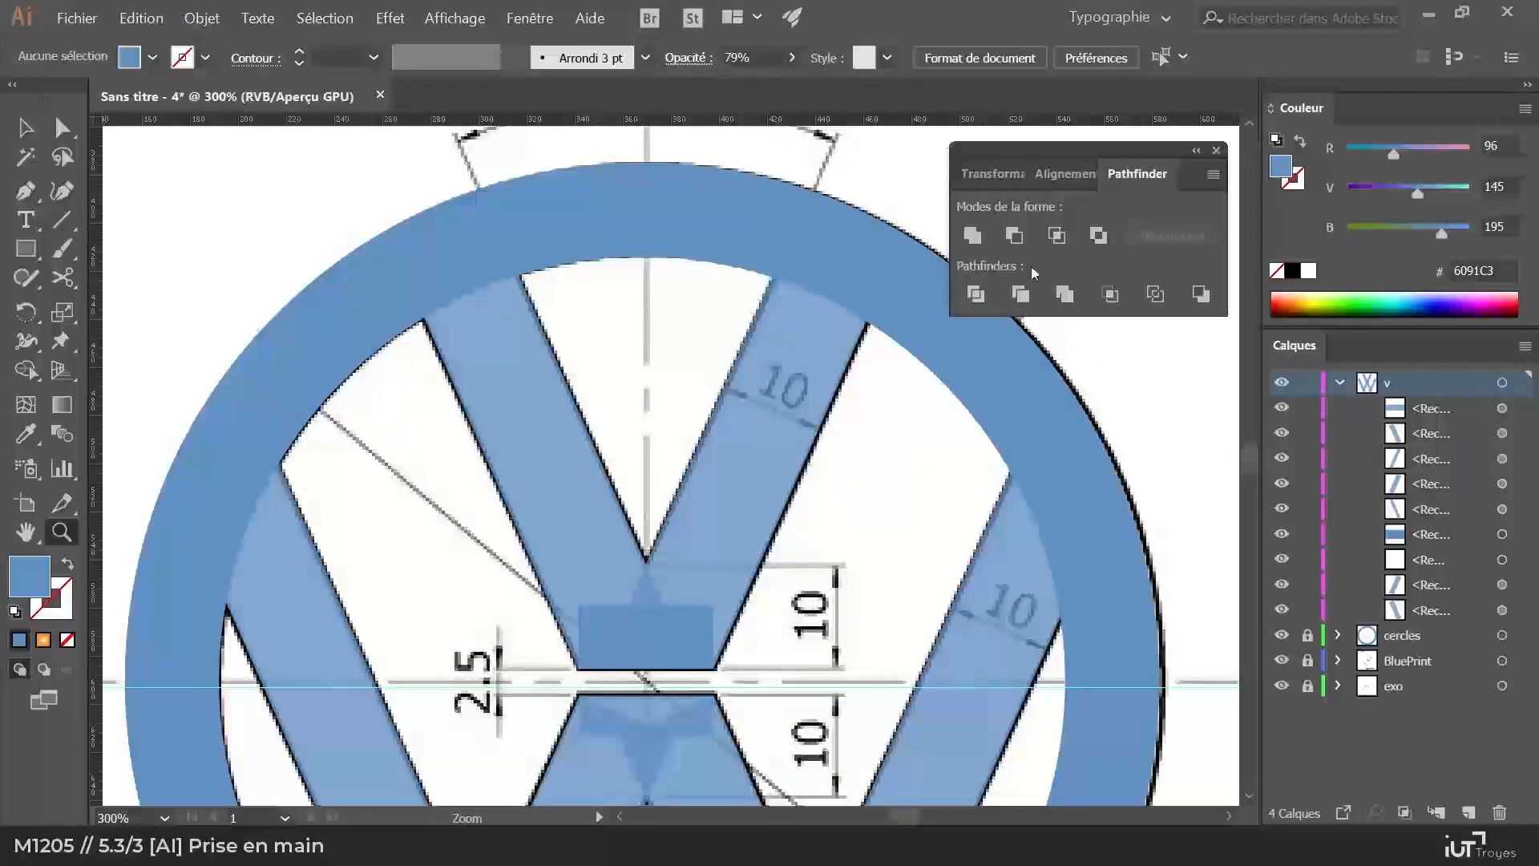
key("v")
left_click(734, 503)
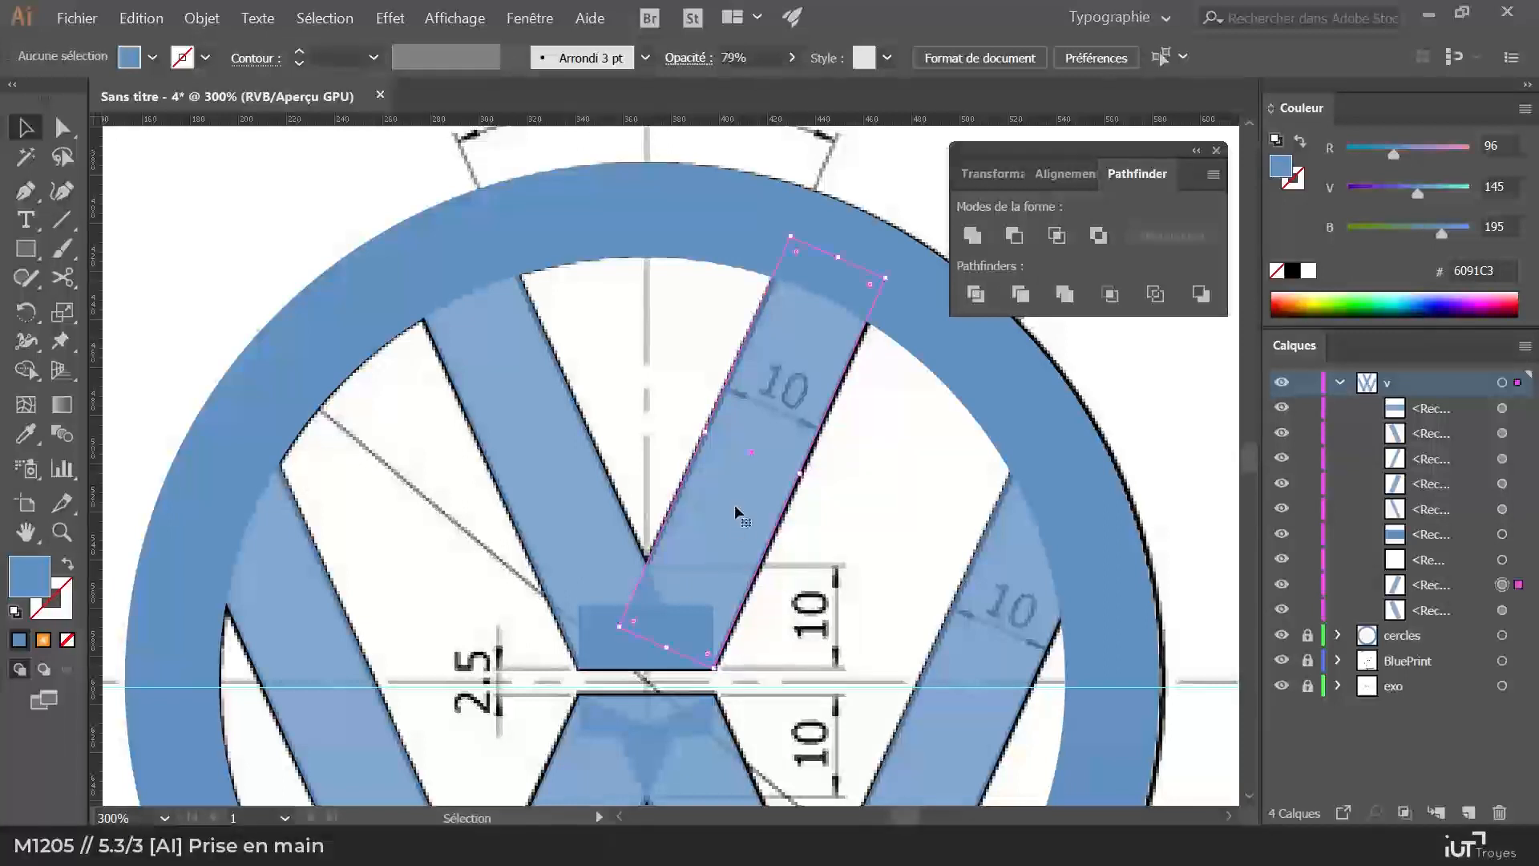
left_click(634, 660, "shift")
left_click(535, 455, "shift")
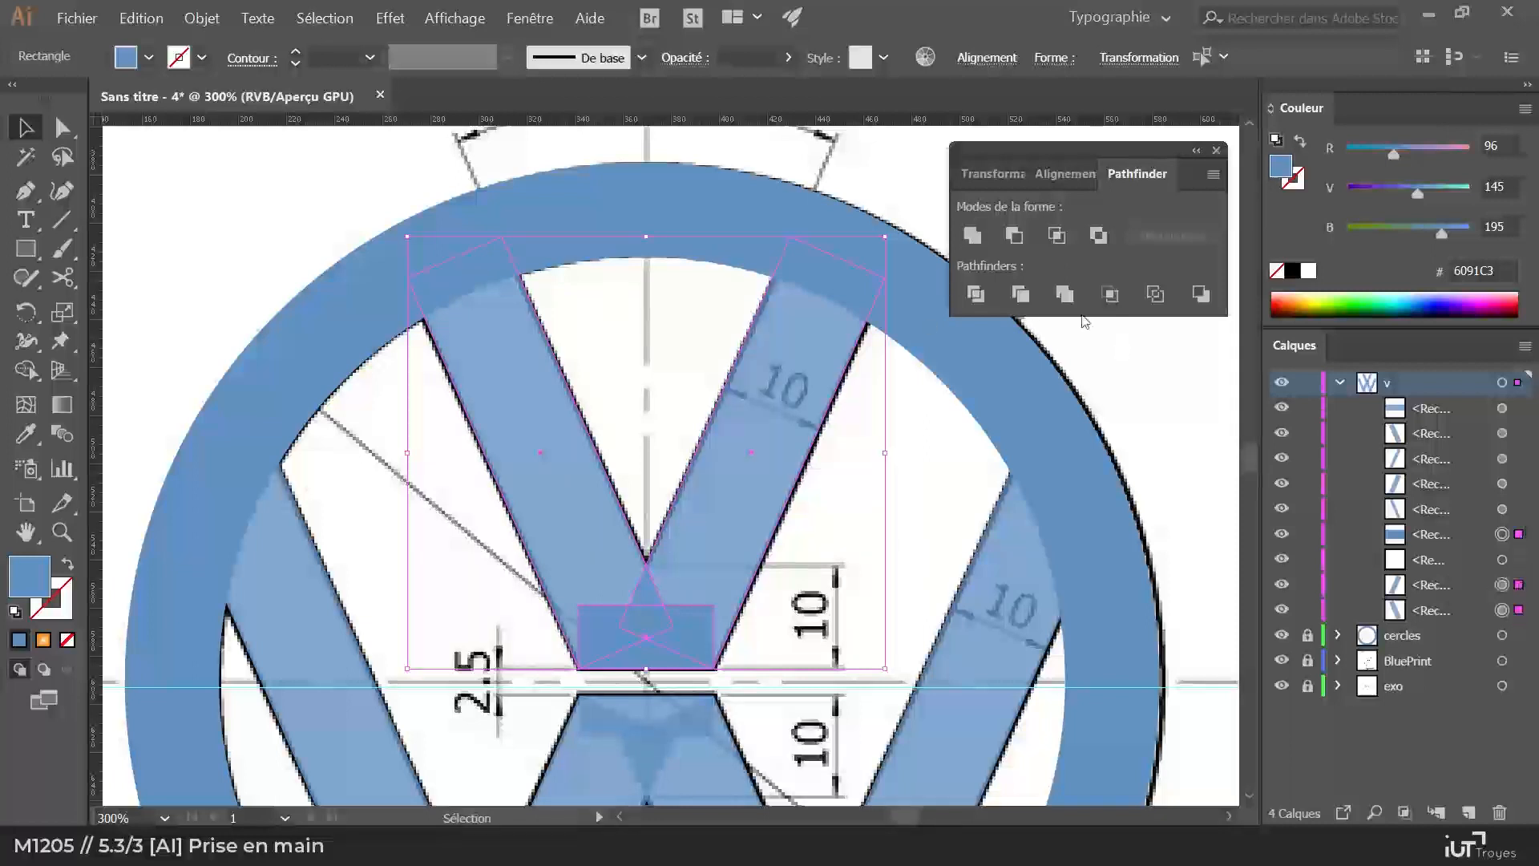
left_click(971, 237)
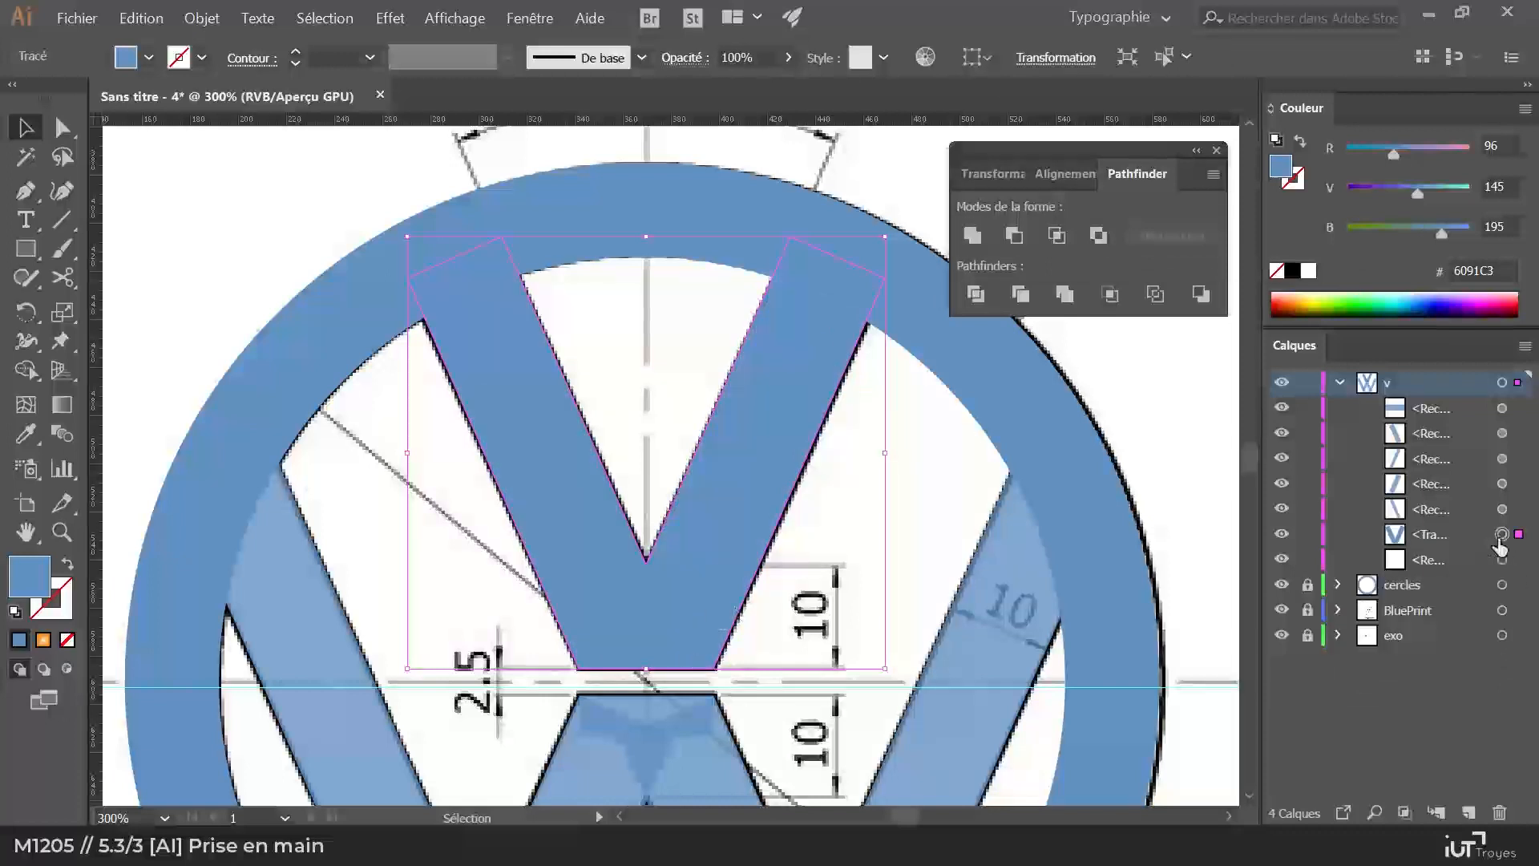
Step: Unite the W's two inner arms and the small rectangle joining their tops into one shape
scroll(694, 591, "down", 5)
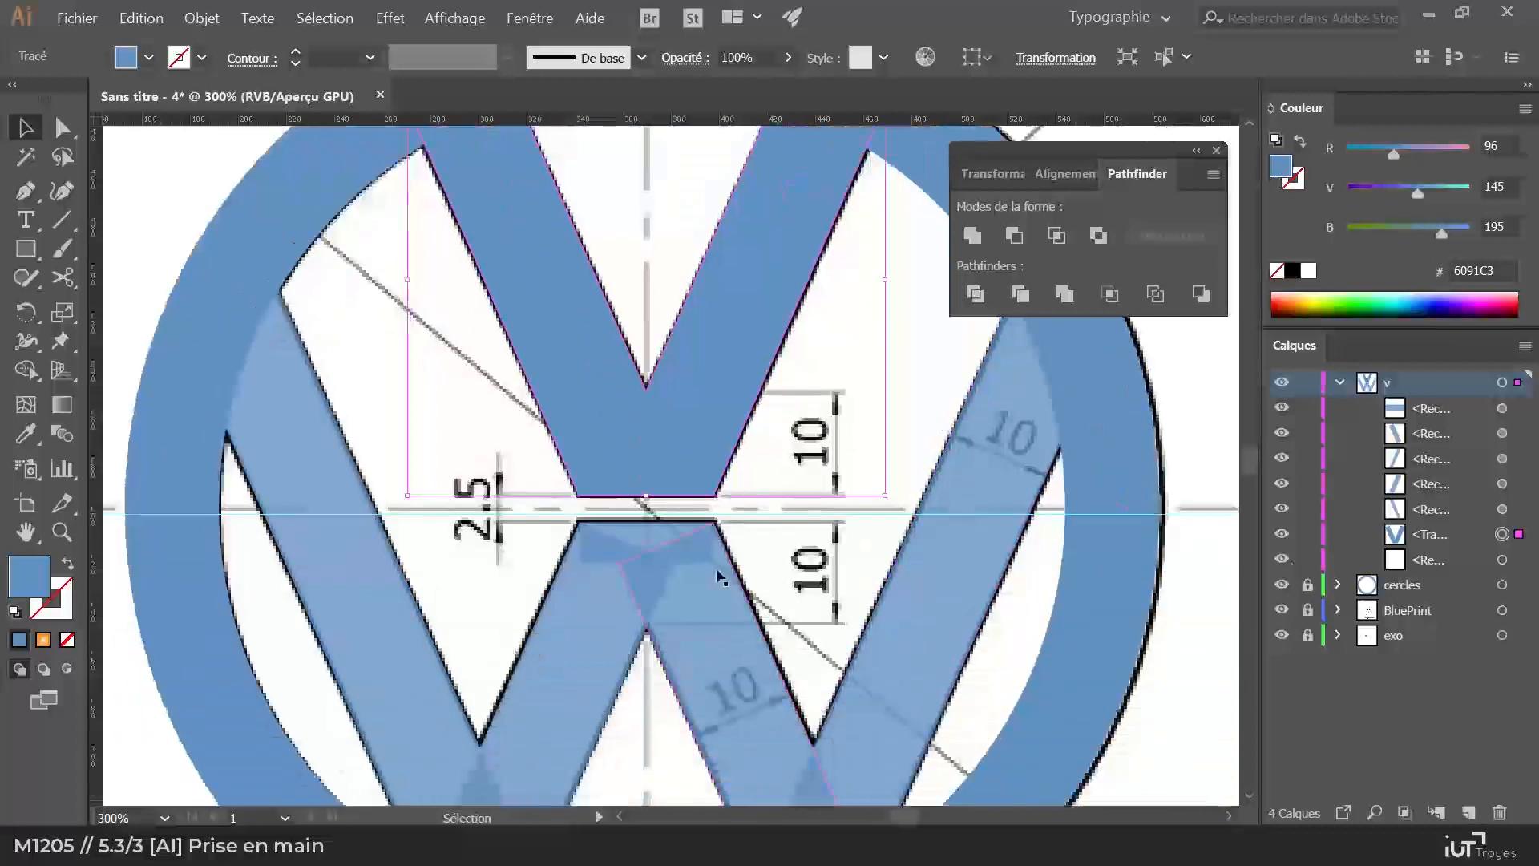
scroll(721, 568, "down", 1)
left_click(677, 622)
left_click(708, 455)
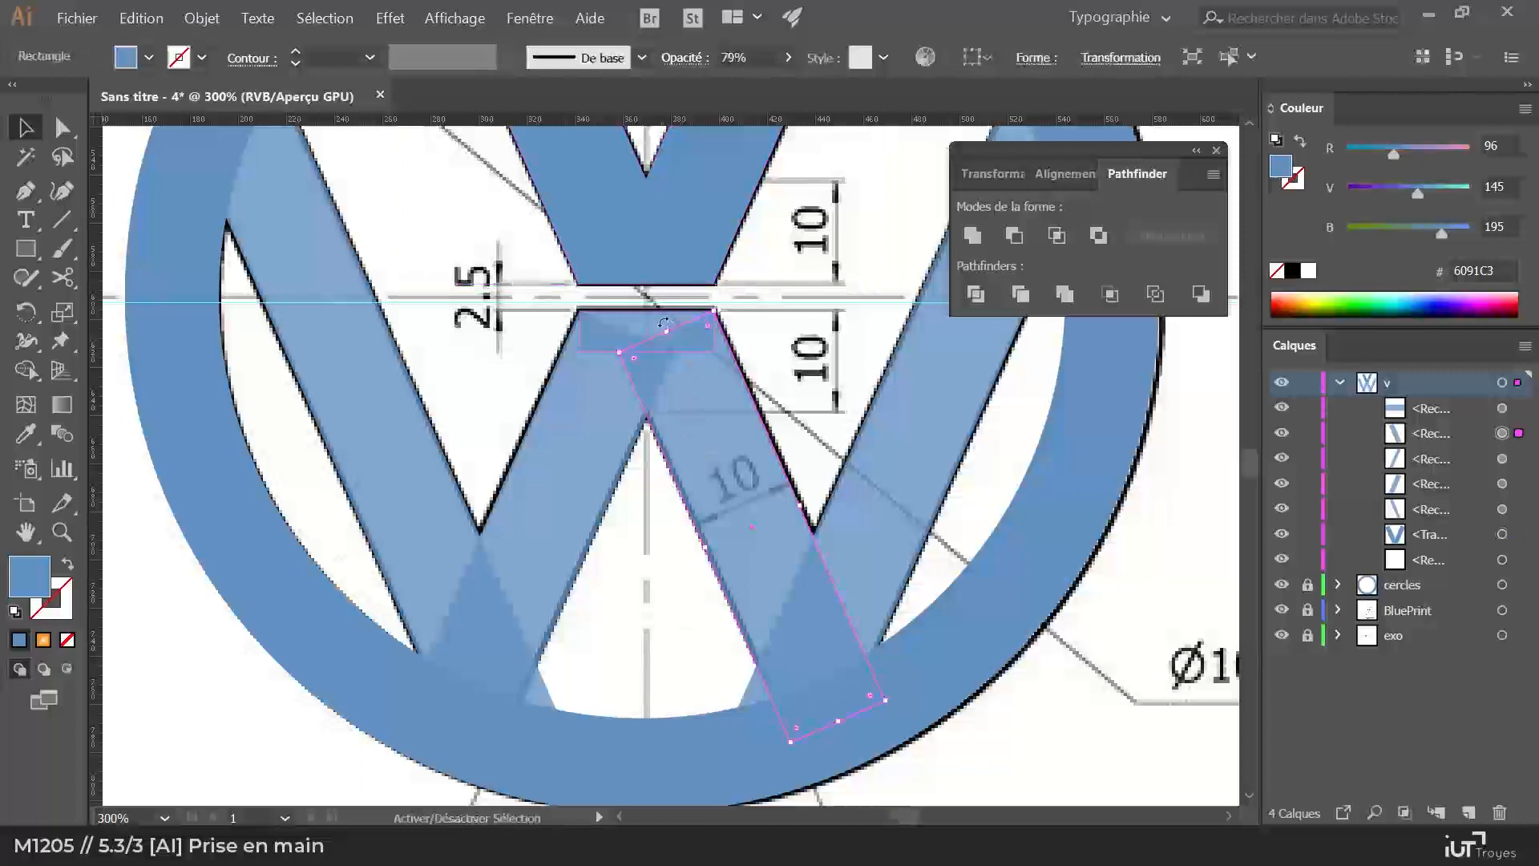
left_click(649, 328, "shift")
left_click(561, 420, "shift")
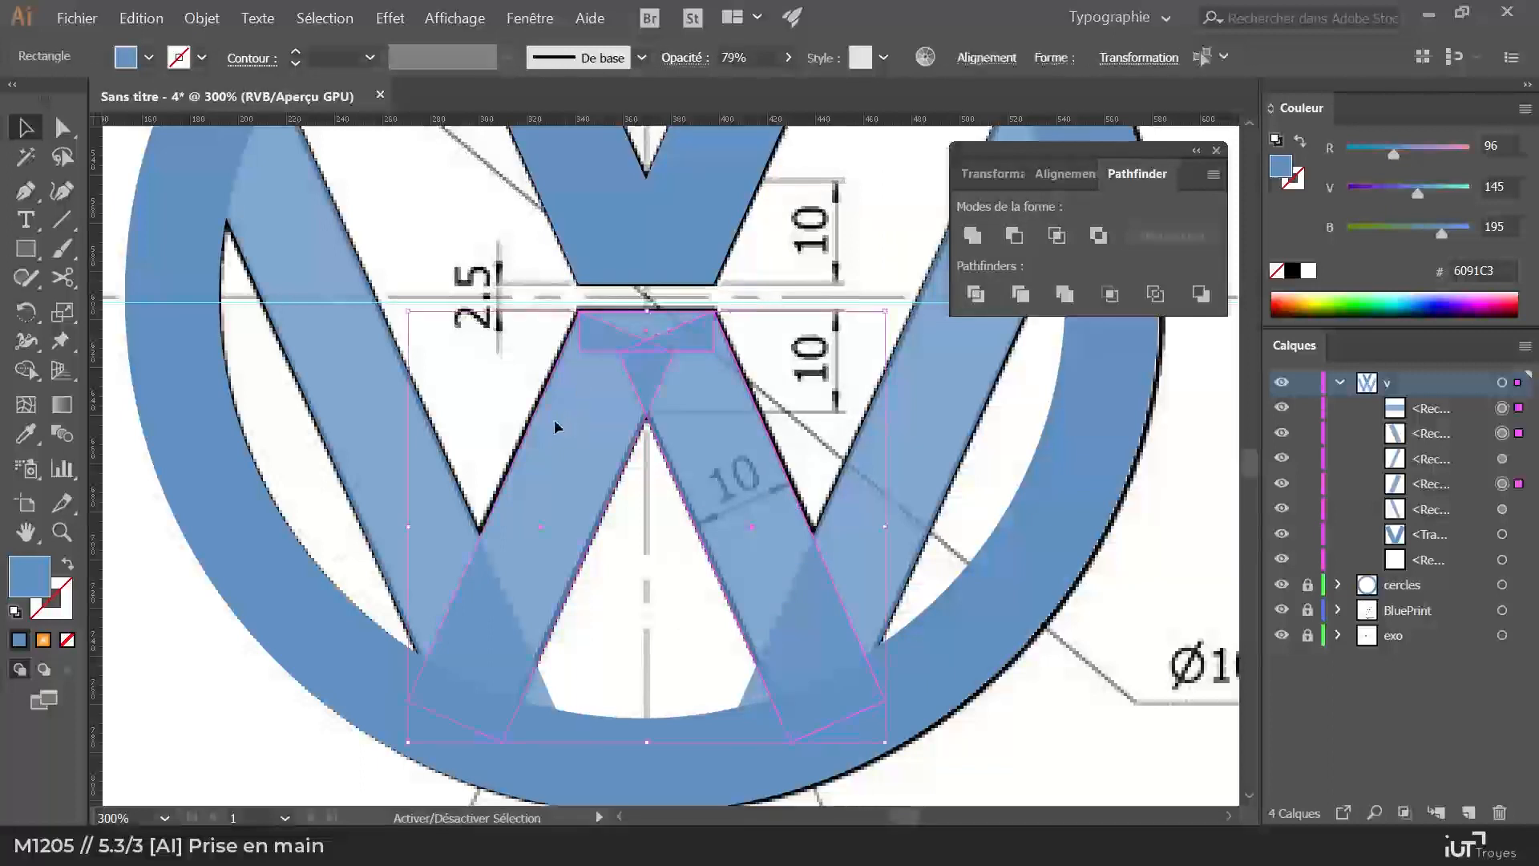
left_click(979, 239)
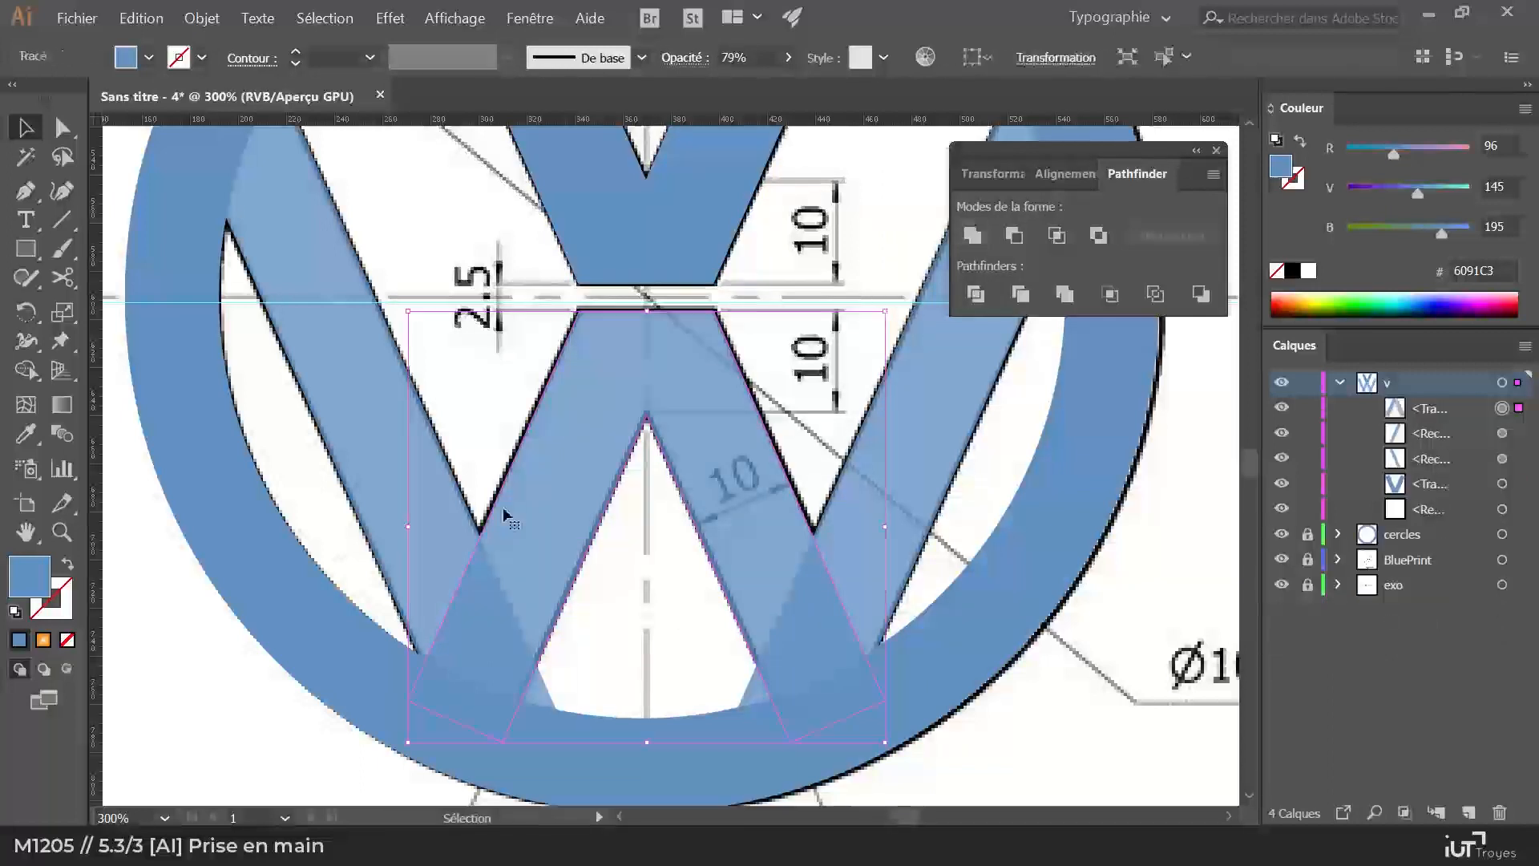
Step: Unlock the cercles layer and apply Pathfinder Divide to the W's centre piece, both outer arms and the ring
left_click(484, 296)
scroll(412, 401, "up", 3)
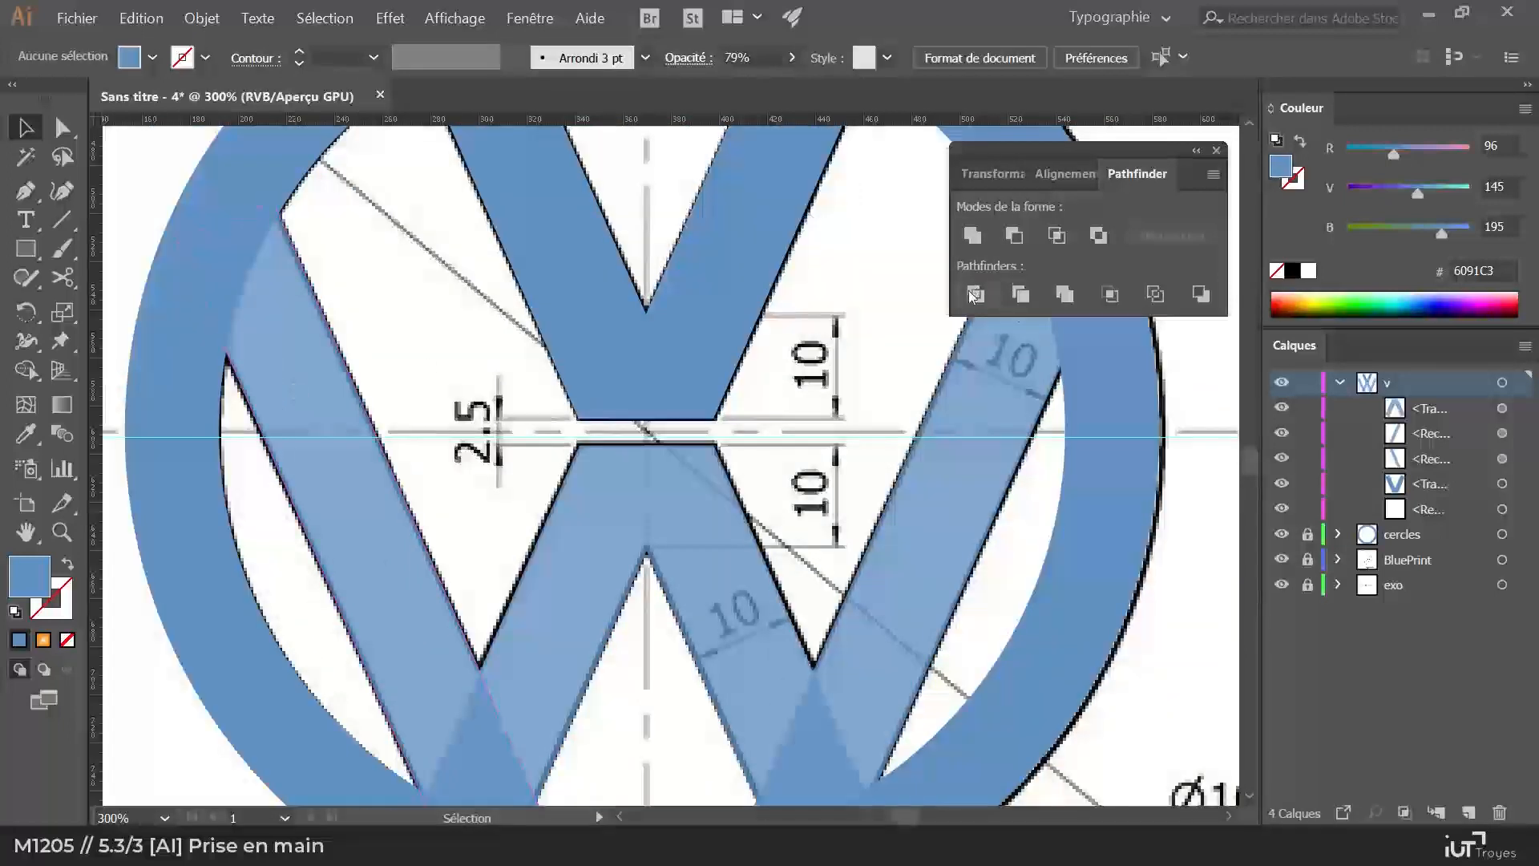
scroll(882, 384, "down", 4)
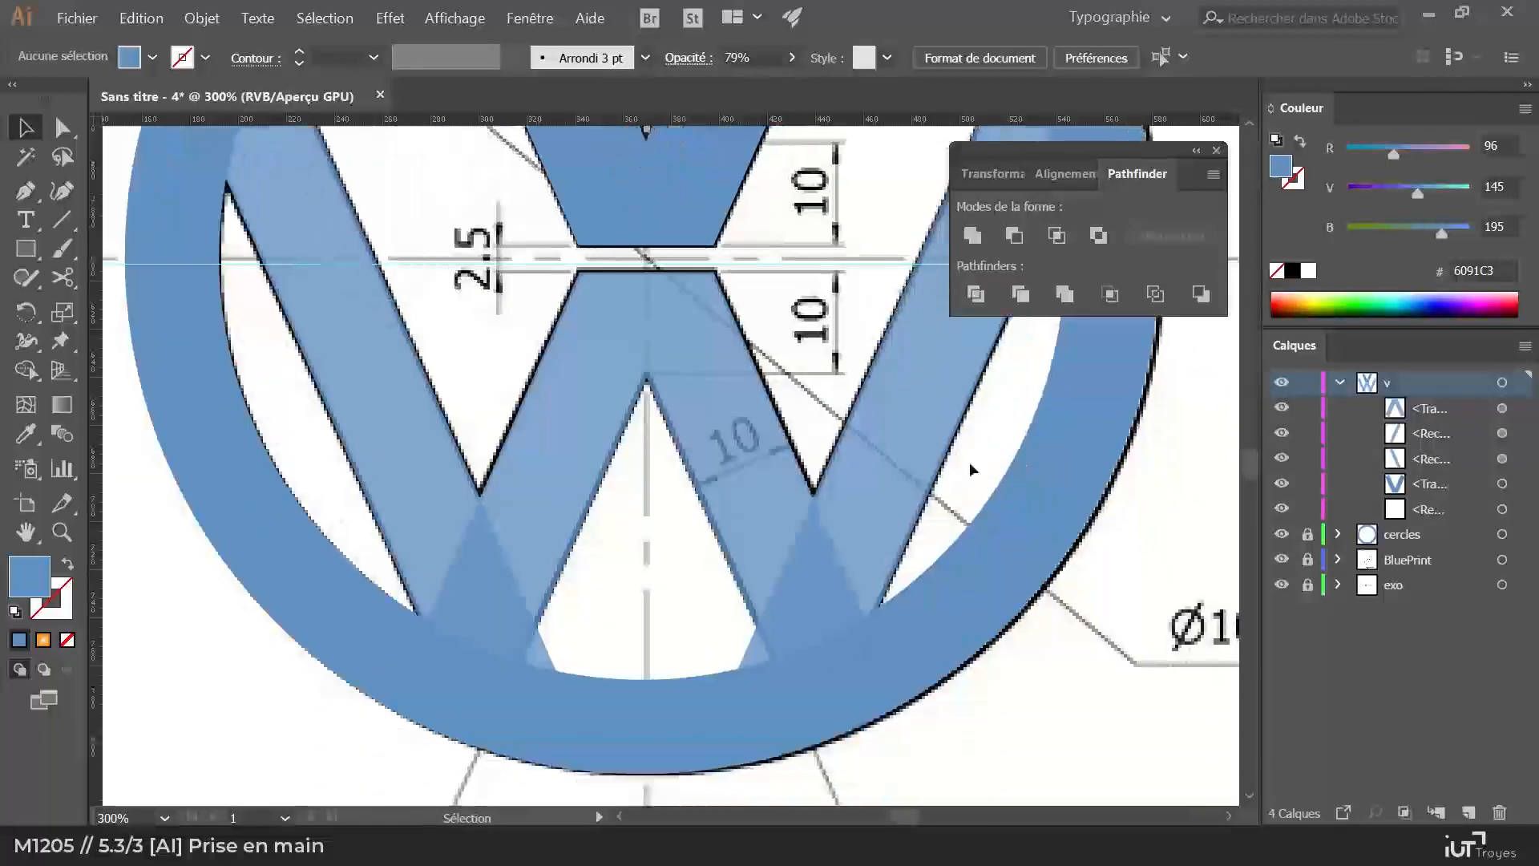
left_click(921, 449)
left_click(702, 457, "shift")
left_click(373, 357, "shift")
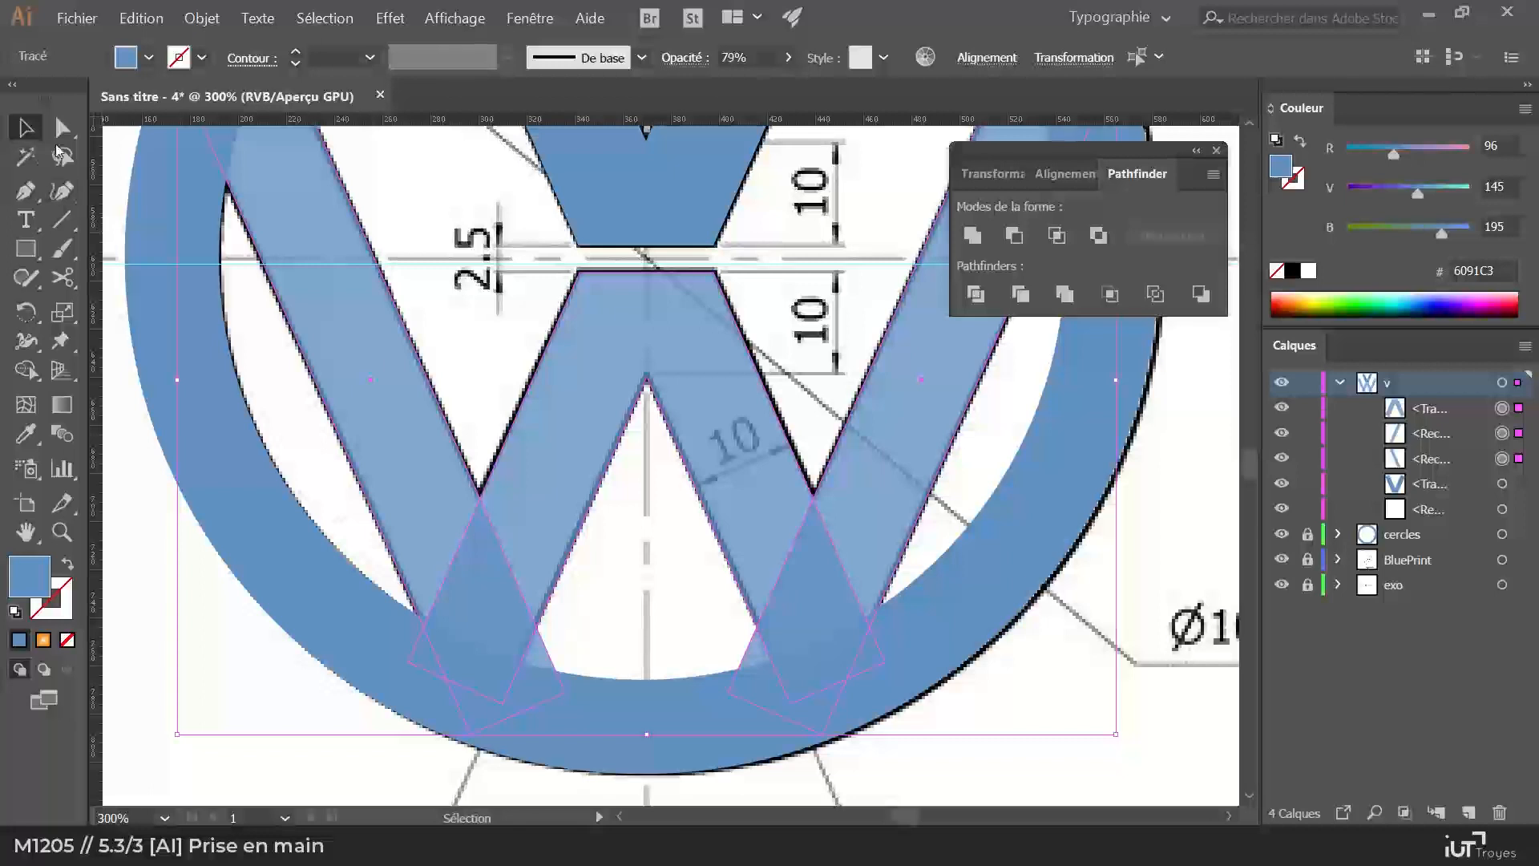
left_click(1308, 534)
left_click(1337, 533)
left_click(1308, 585)
left_click(1503, 586, "shift")
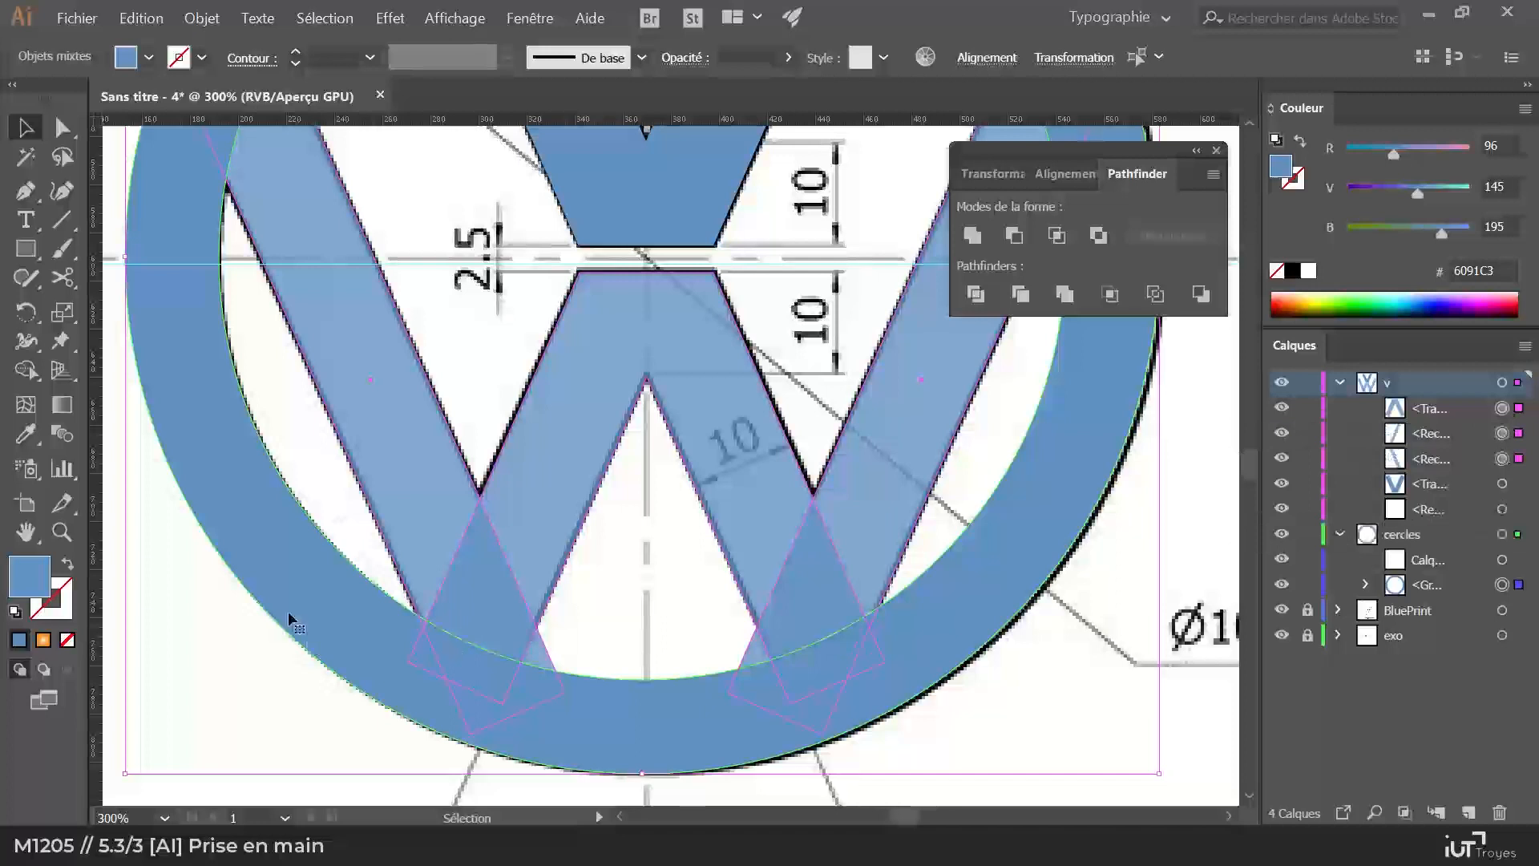
scroll(706, 638, "up", 1)
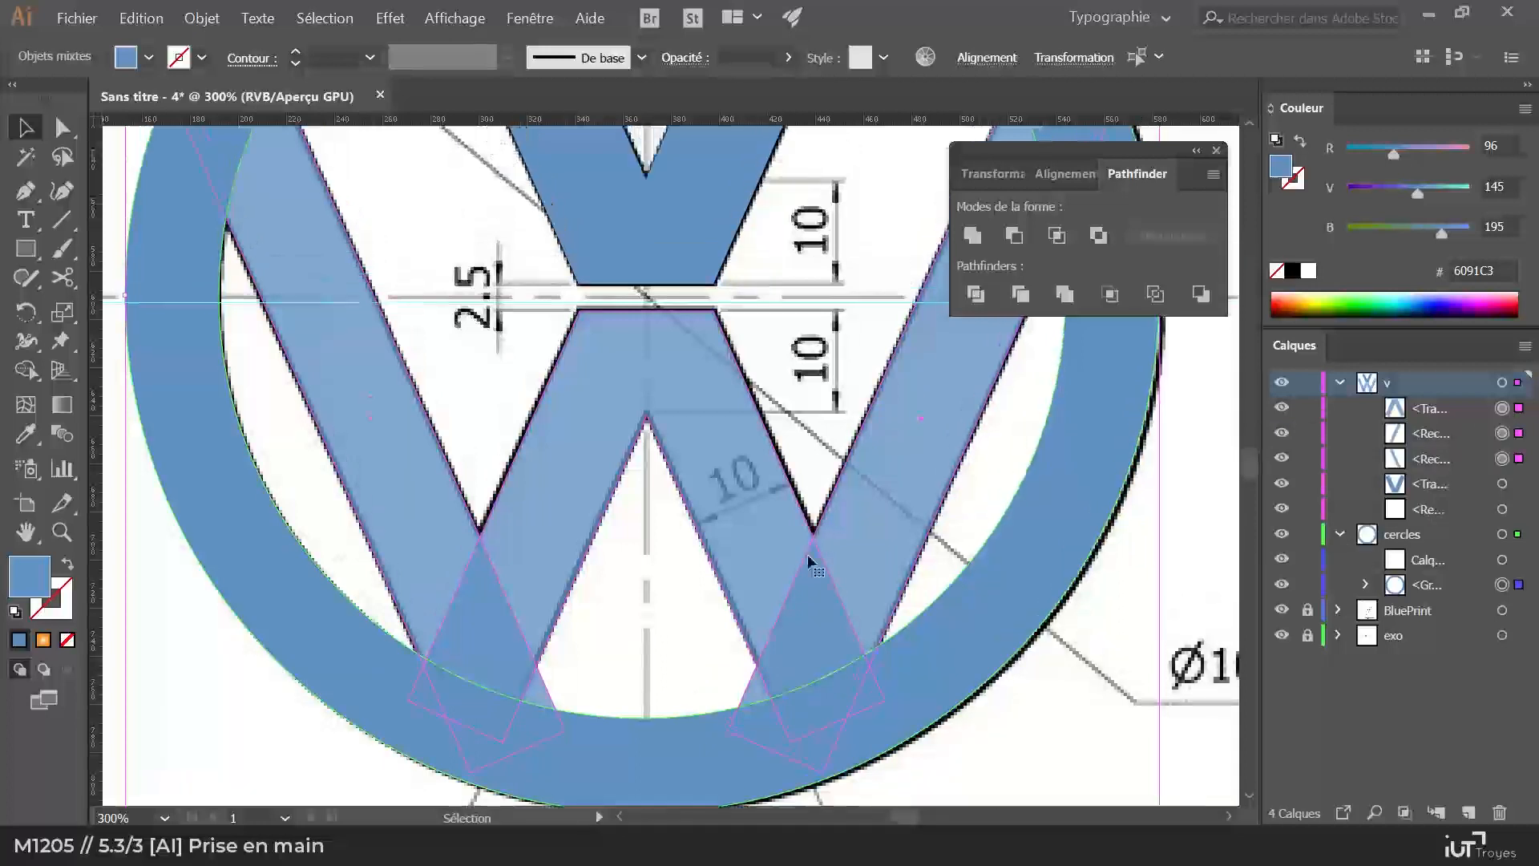
left_click(977, 295)
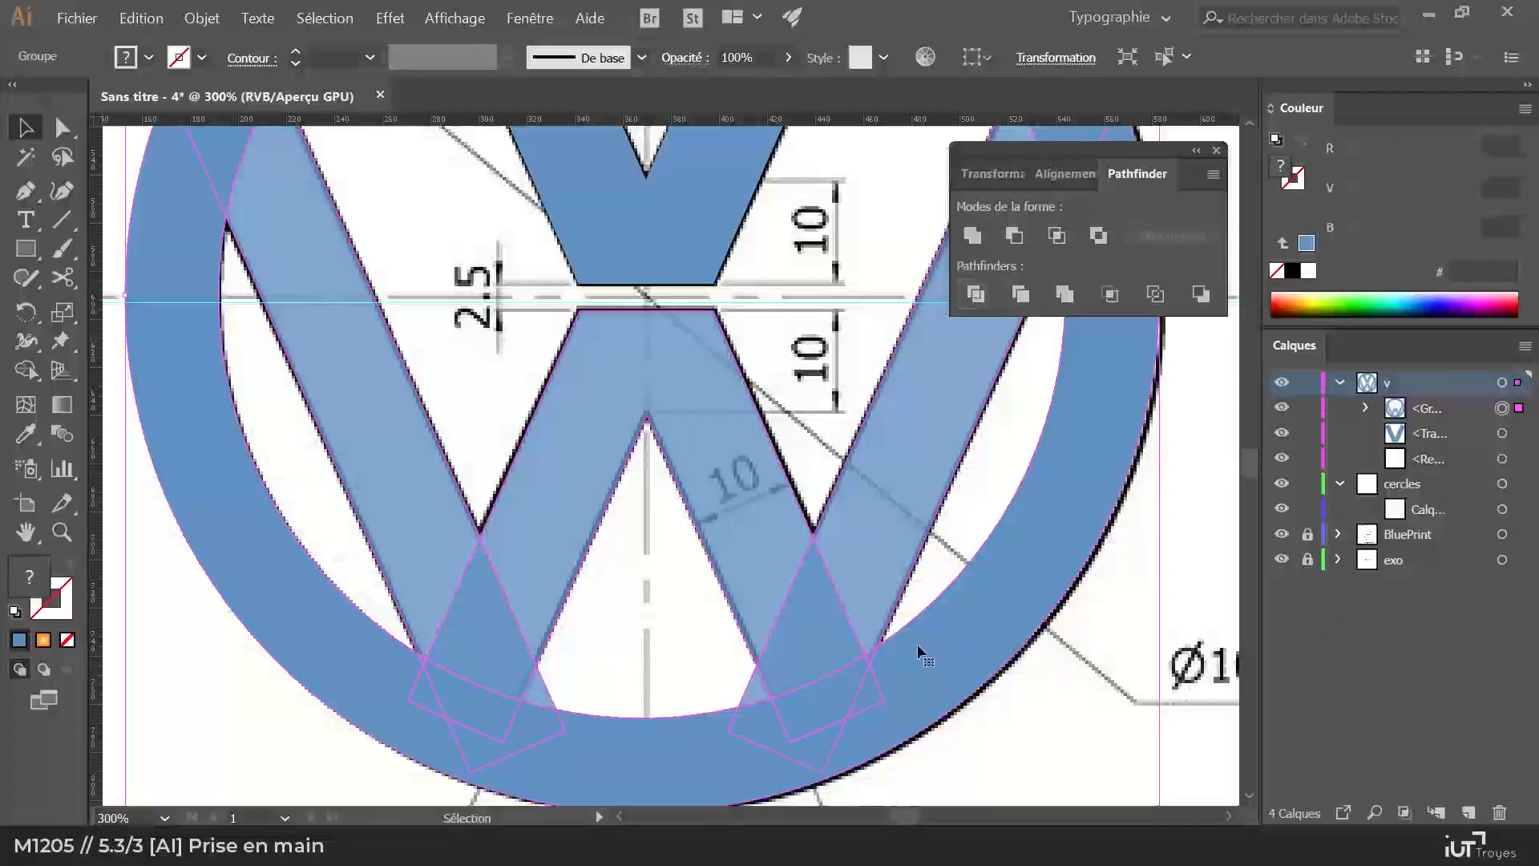
Step: Delete the leftover fragments that stick out beside the W's inner arms just above the ring's lower inner edge
scroll(917, 643, "down", 2)
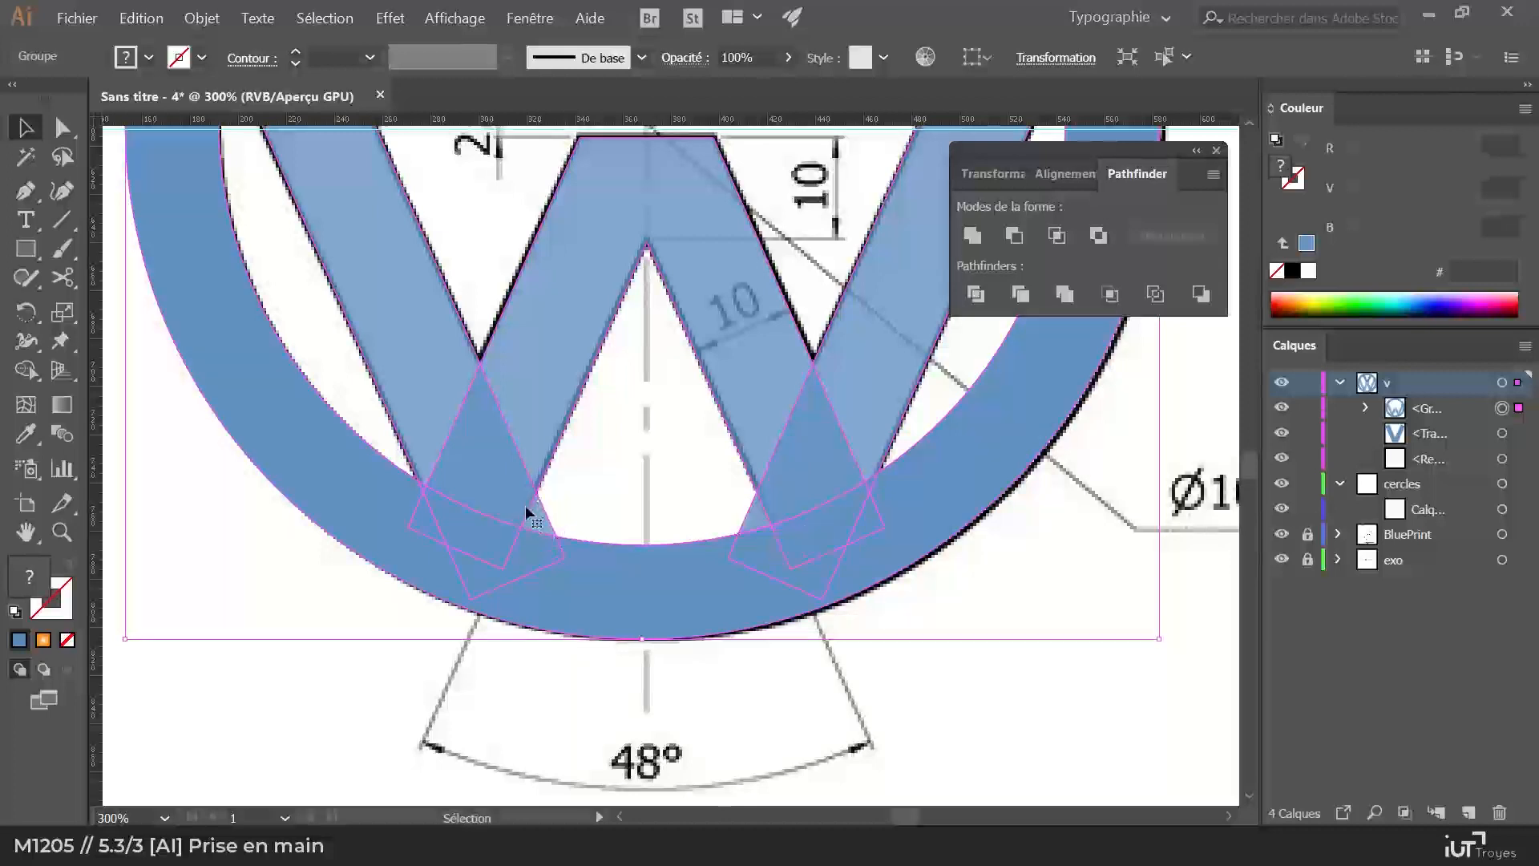
left_click(56, 133)
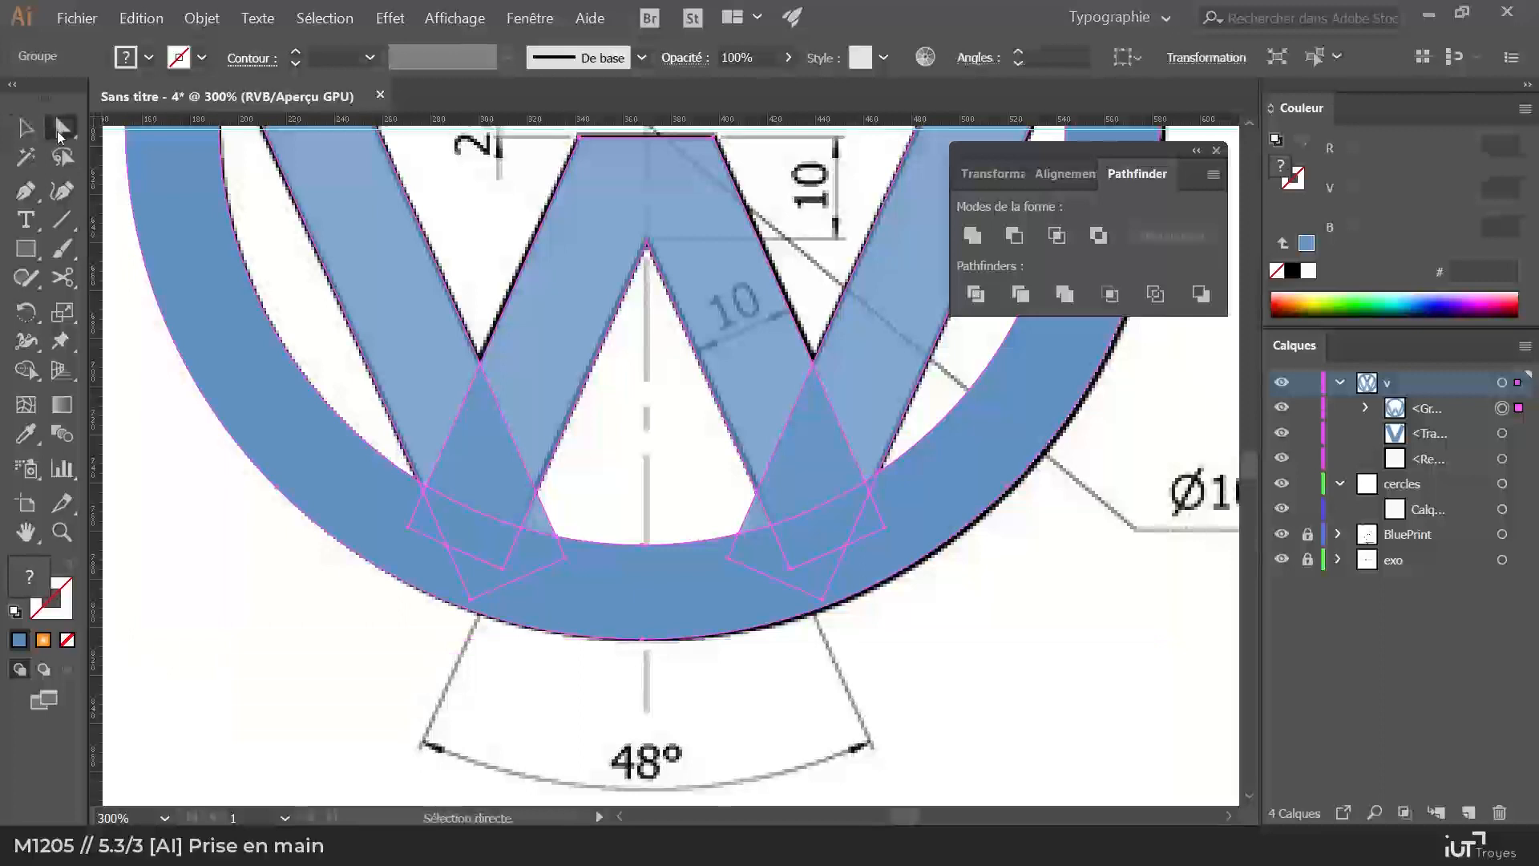
left_click(633, 504)
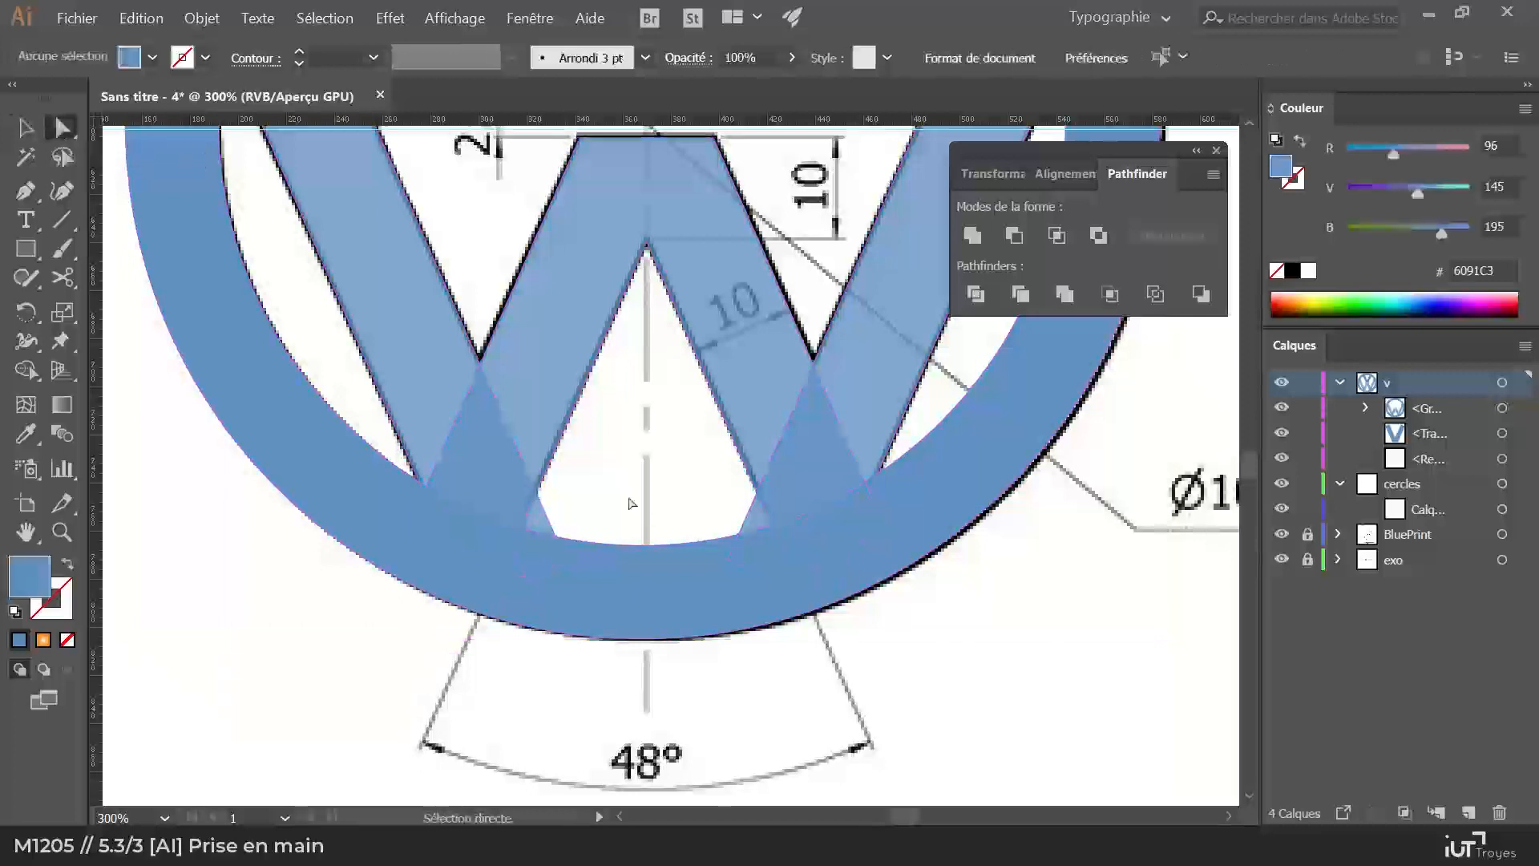
left_click(537, 531)
key("Delete")
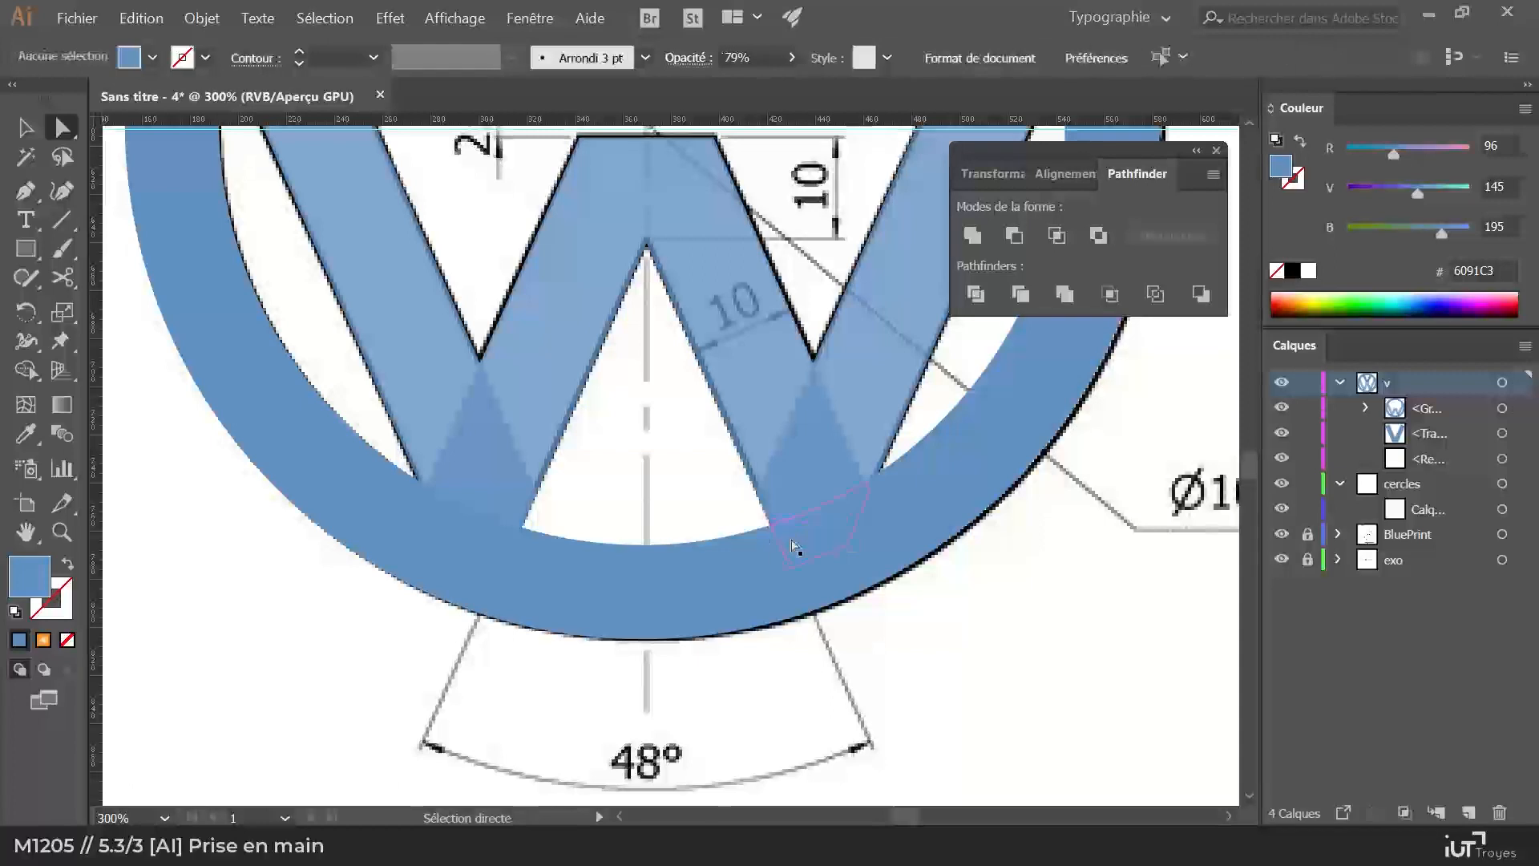
Step: Select only the ring piece within the divided group and cut it out of the v layer
key("v")
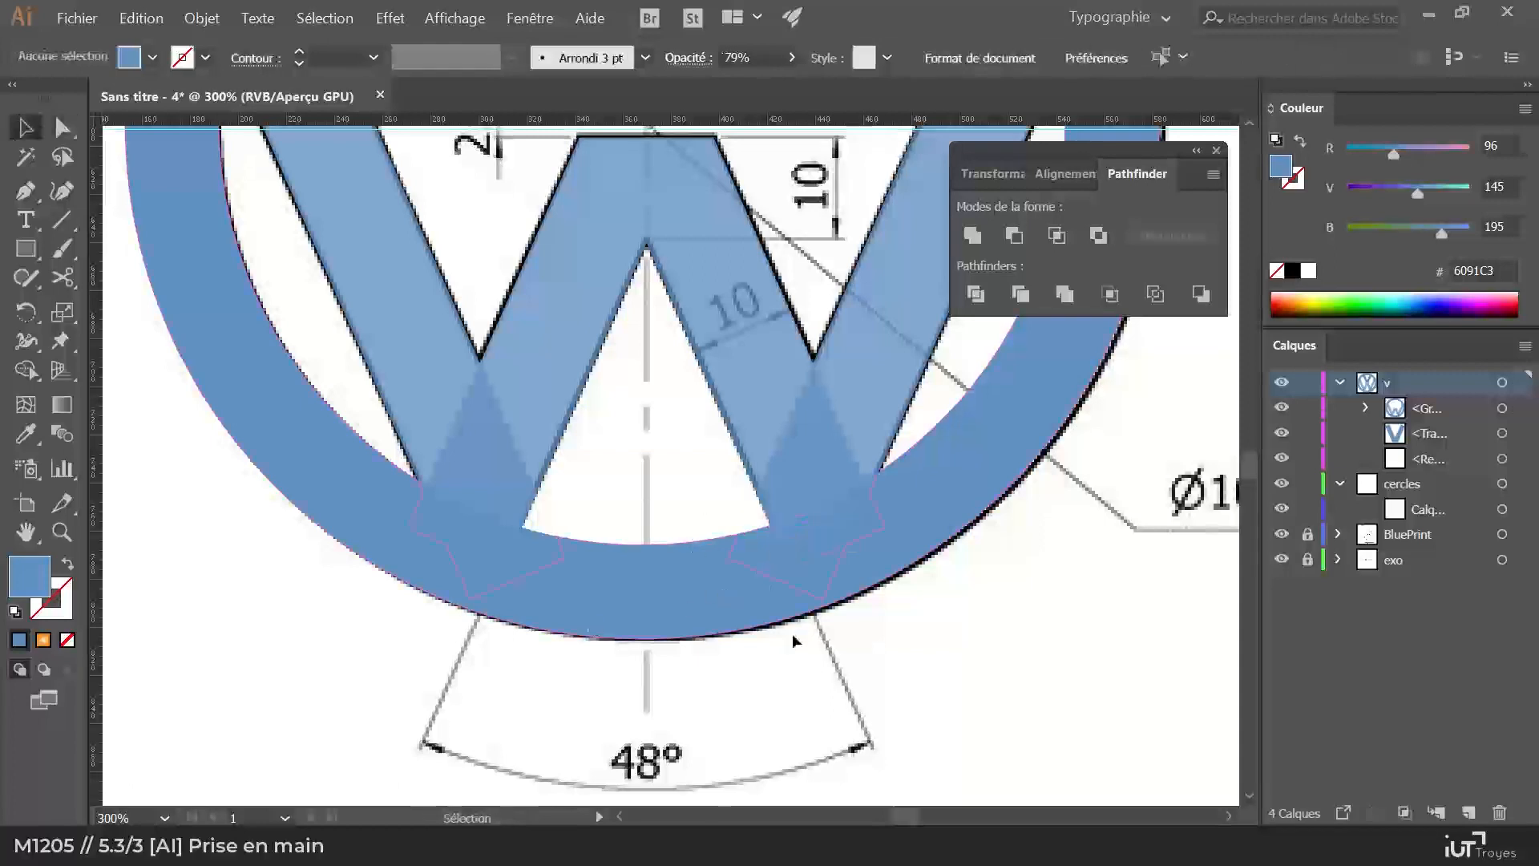
scroll(792, 633, "up", 4)
left_click(1026, 616)
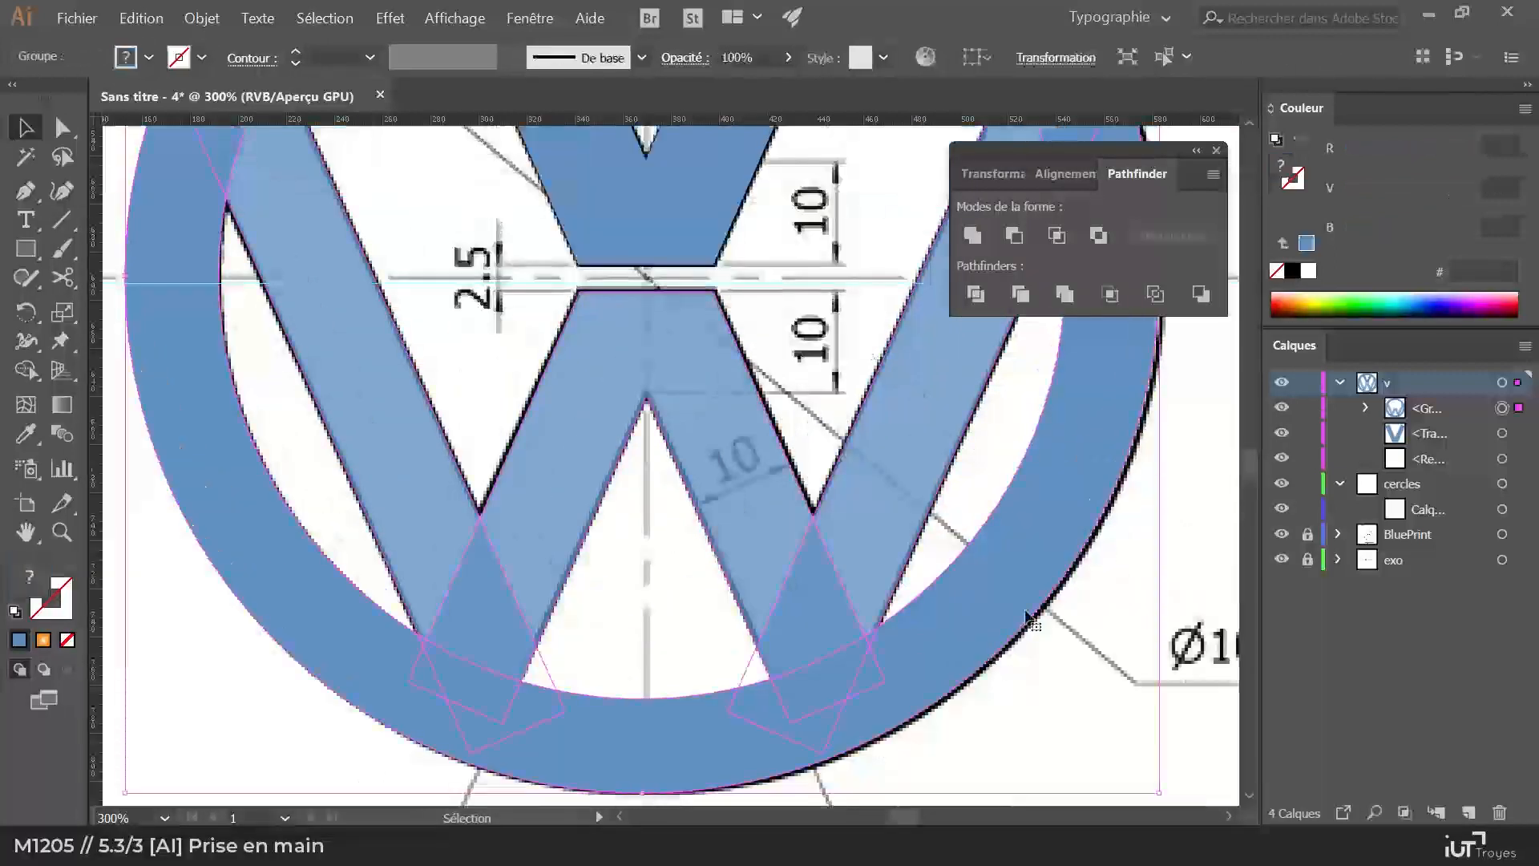
left_click(1368, 407)
scroll(1432, 533, "down", 2)
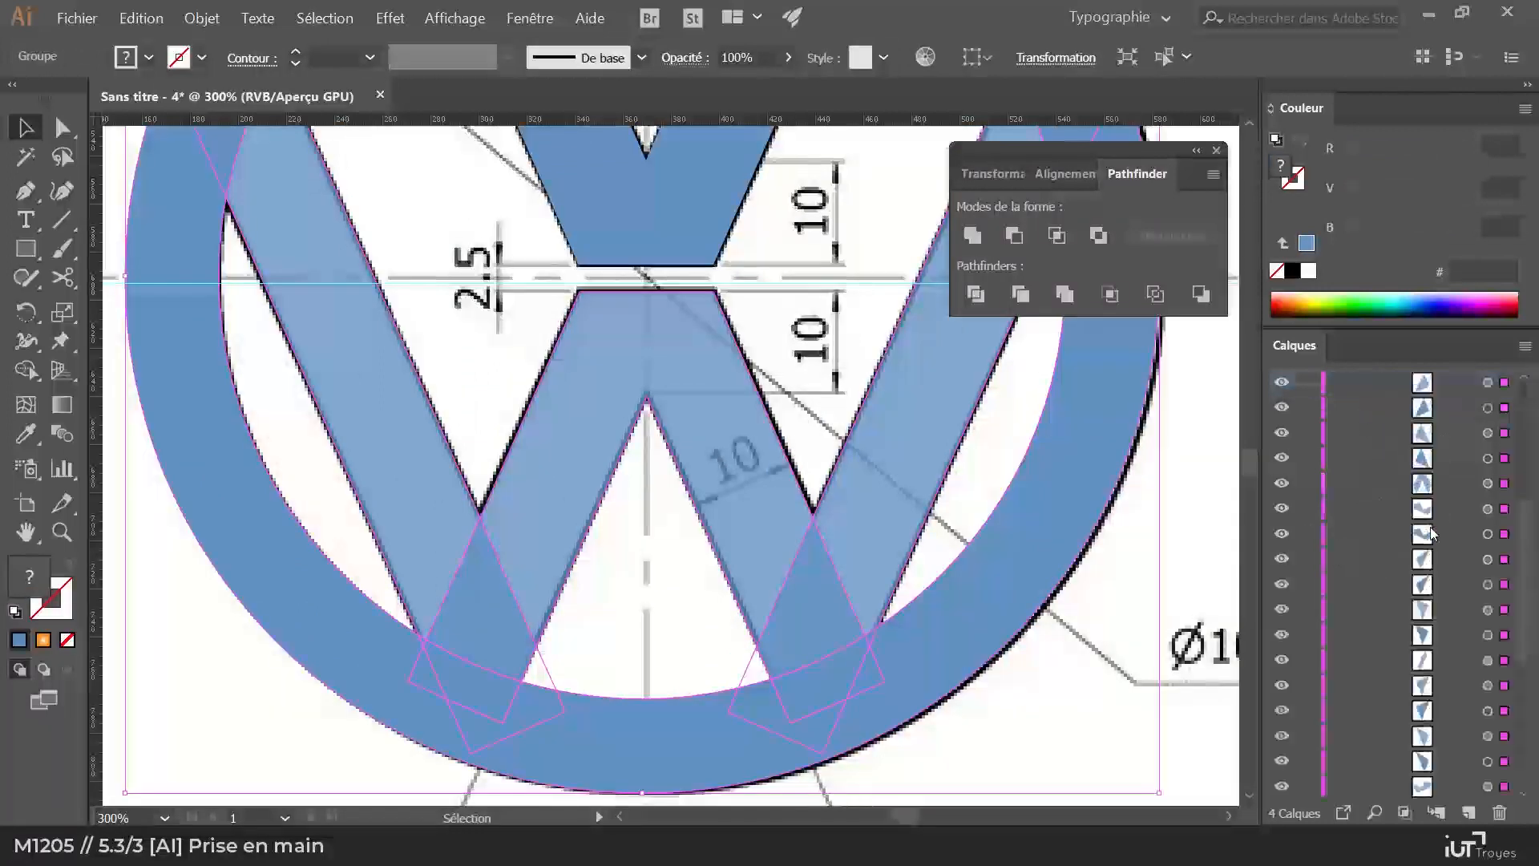
scroll(1432, 534, "down", 3)
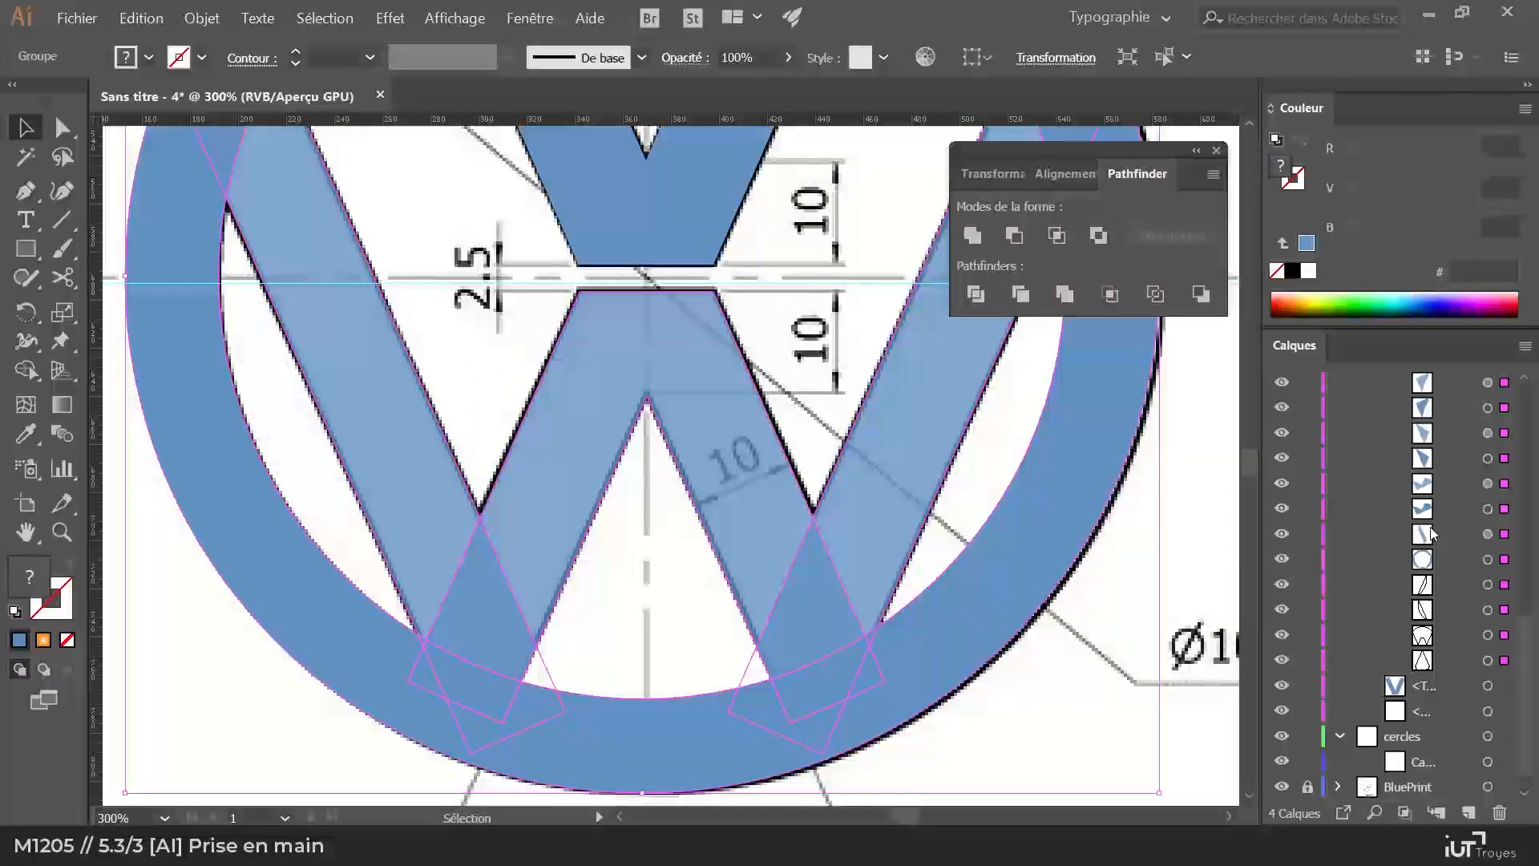
left_click(1488, 560)
scroll(1488, 577, "down", 1)
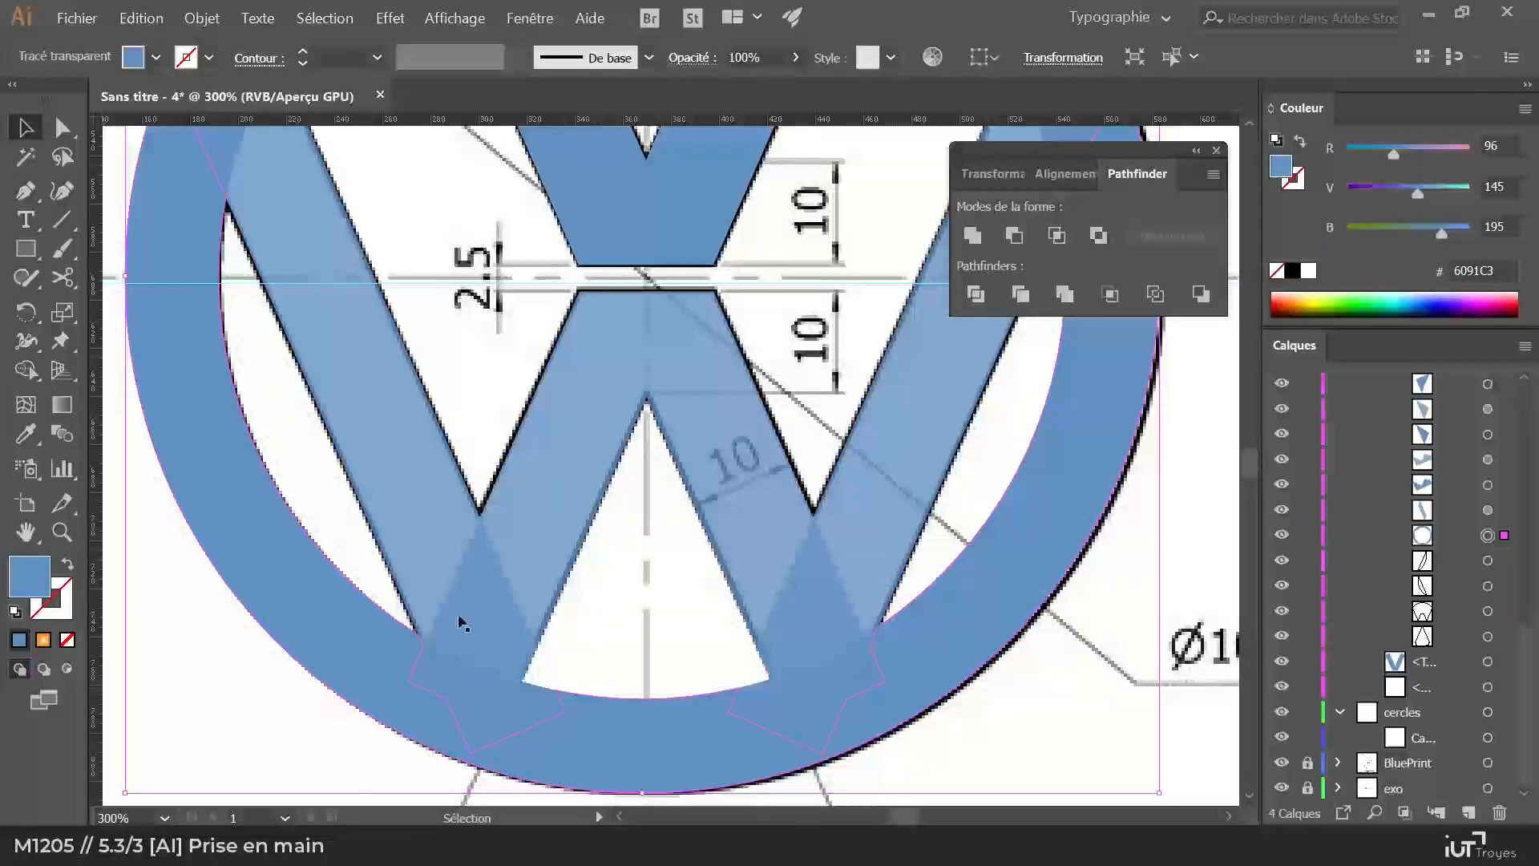
scroll(459, 624, "up", 5)
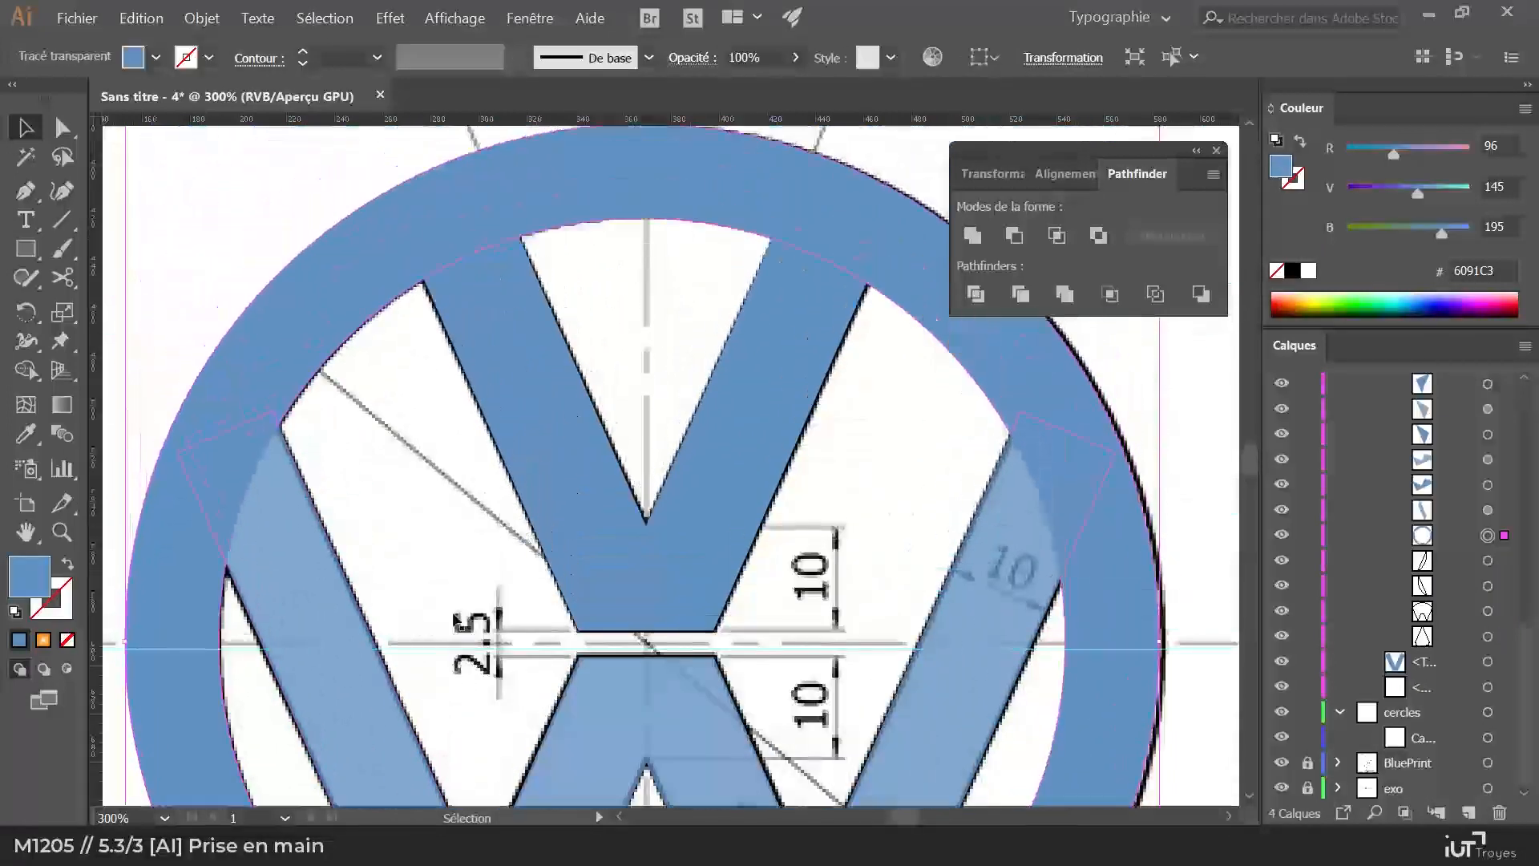
scroll(622, 609, "down", 5)
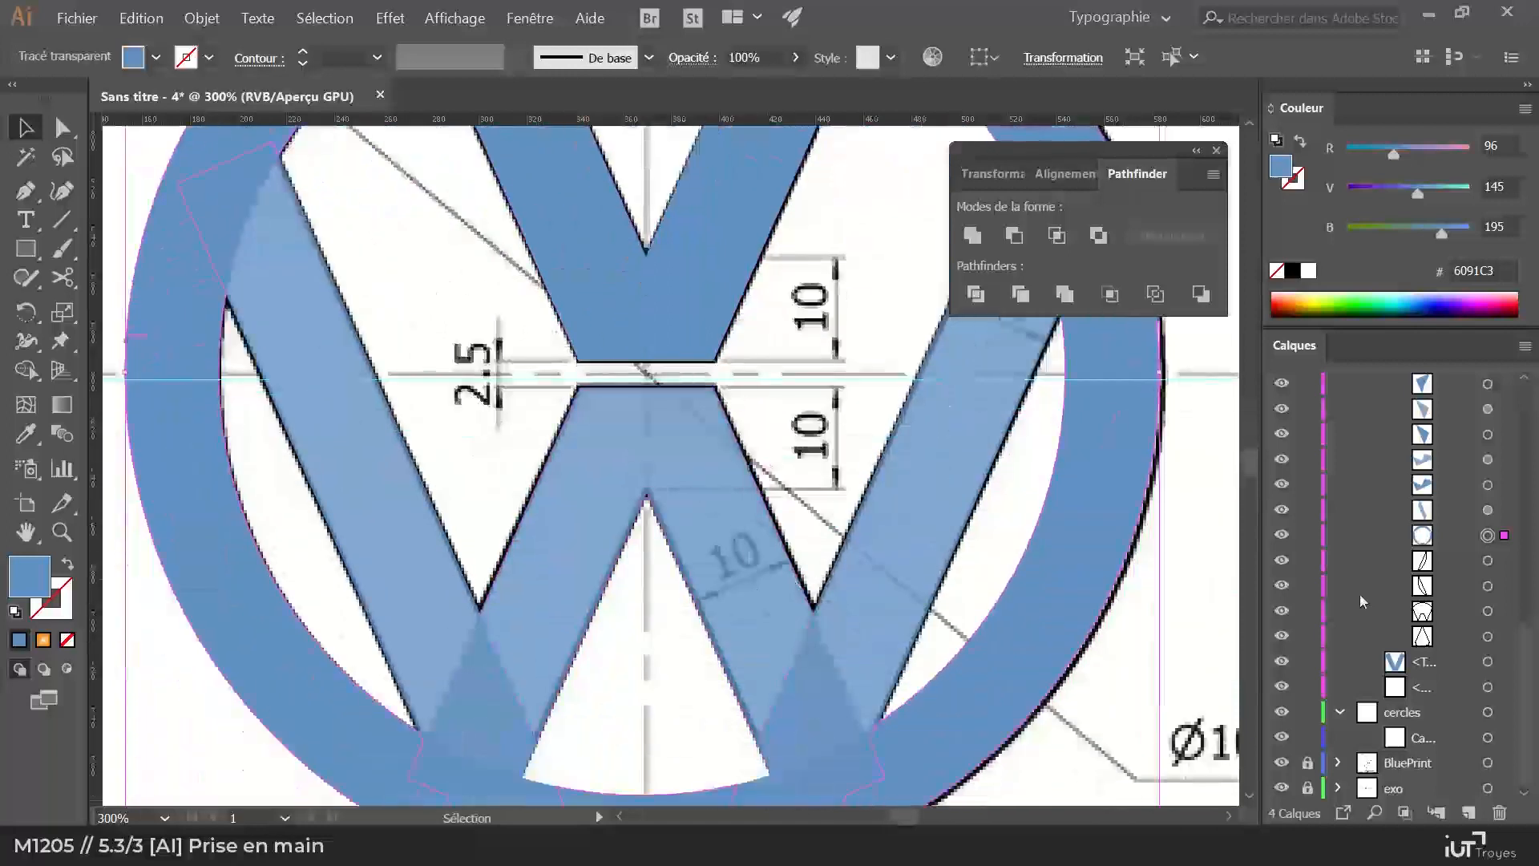
scroll(1043, 594, "down", 1)
key("Delete")
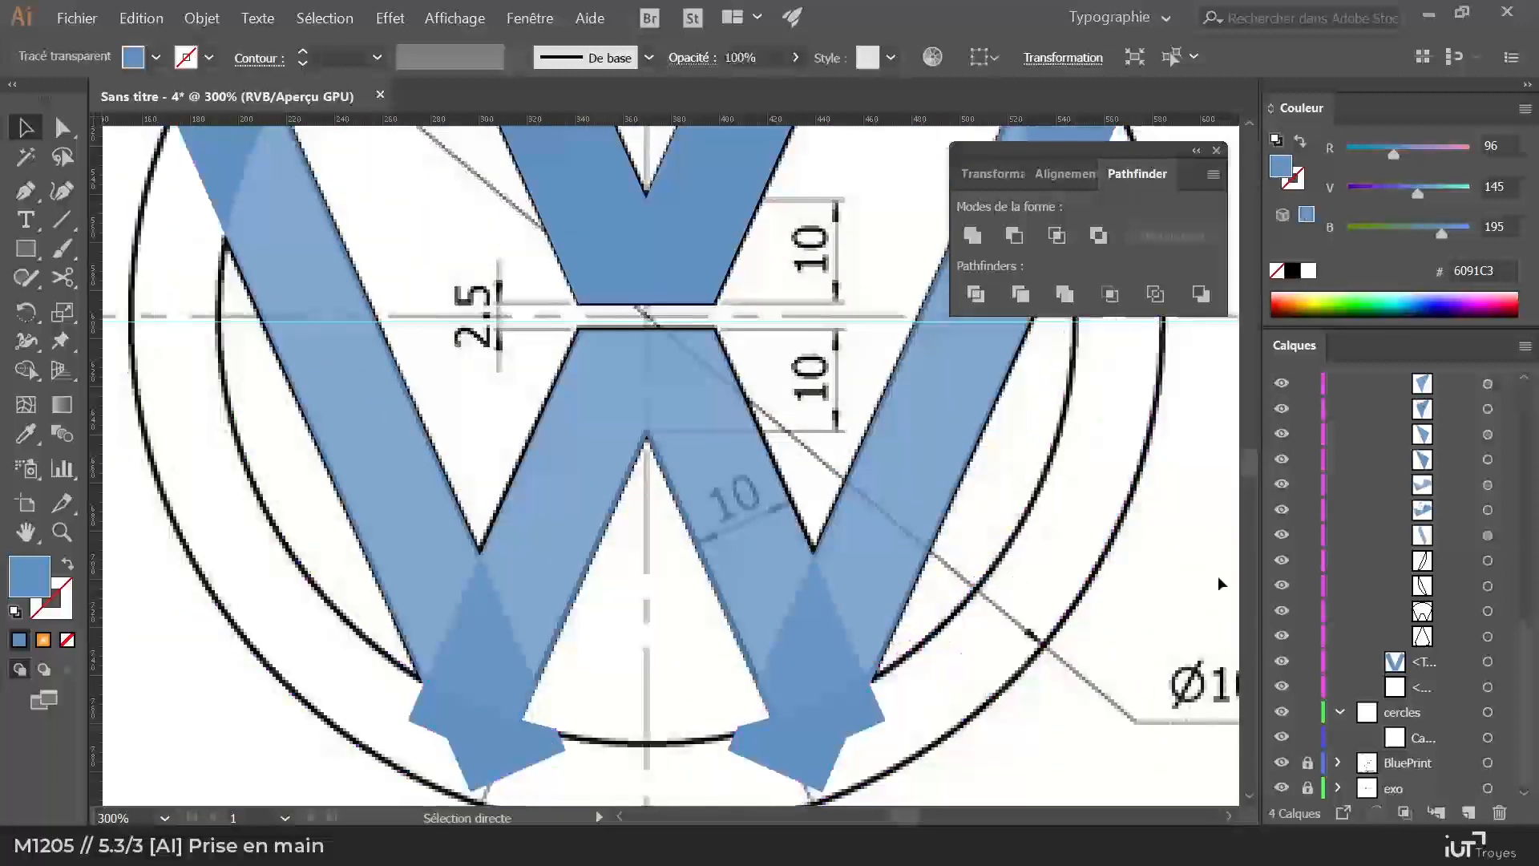
Step: Paste the ring in place on the cercles layer and lock that layer
left_click(1399, 714)
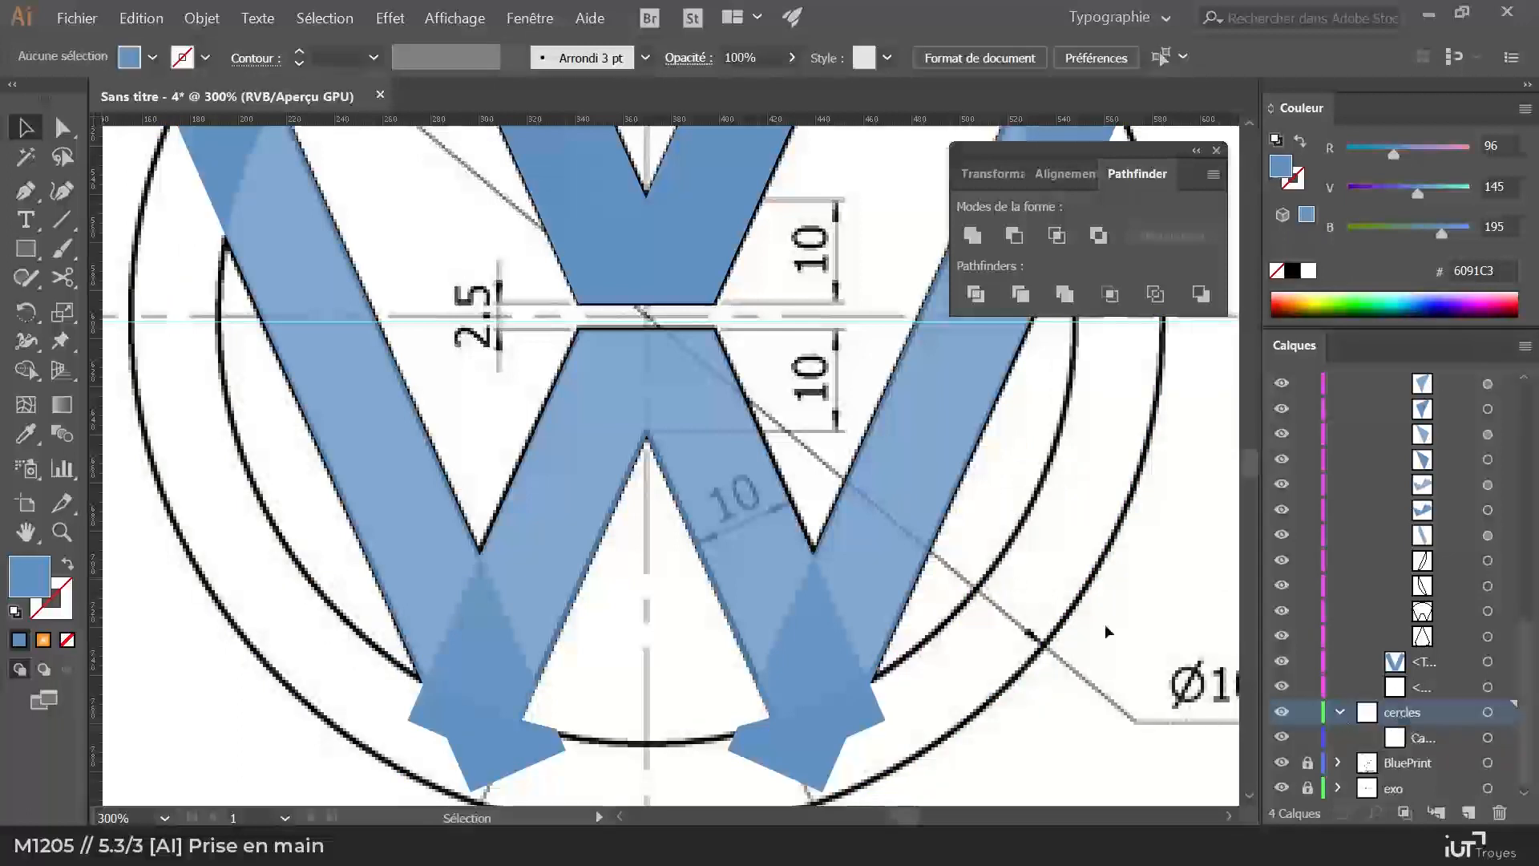
key("ctrl+f")
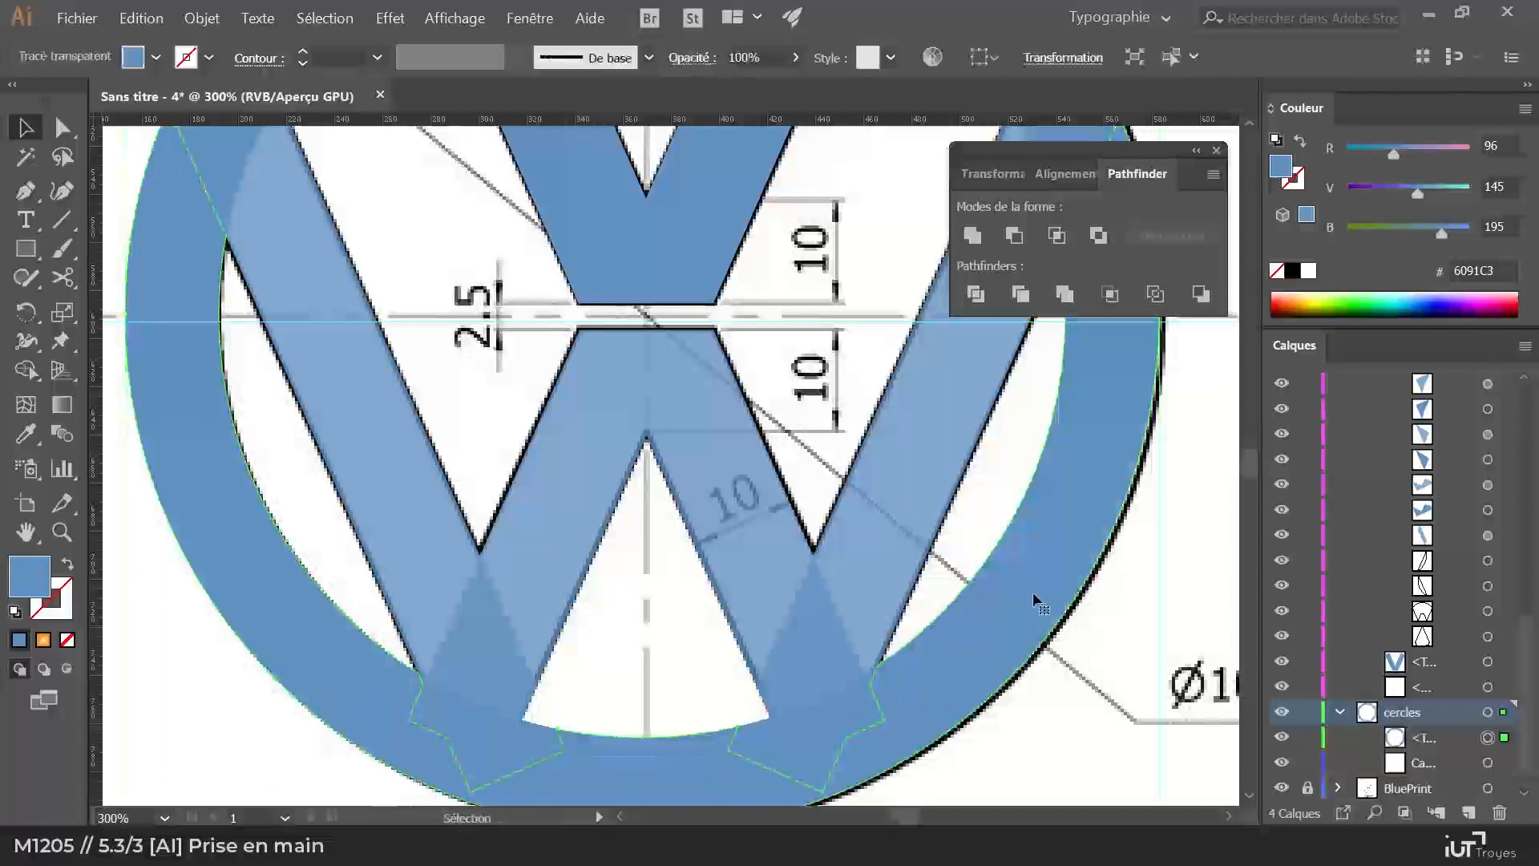
left_click(1307, 712)
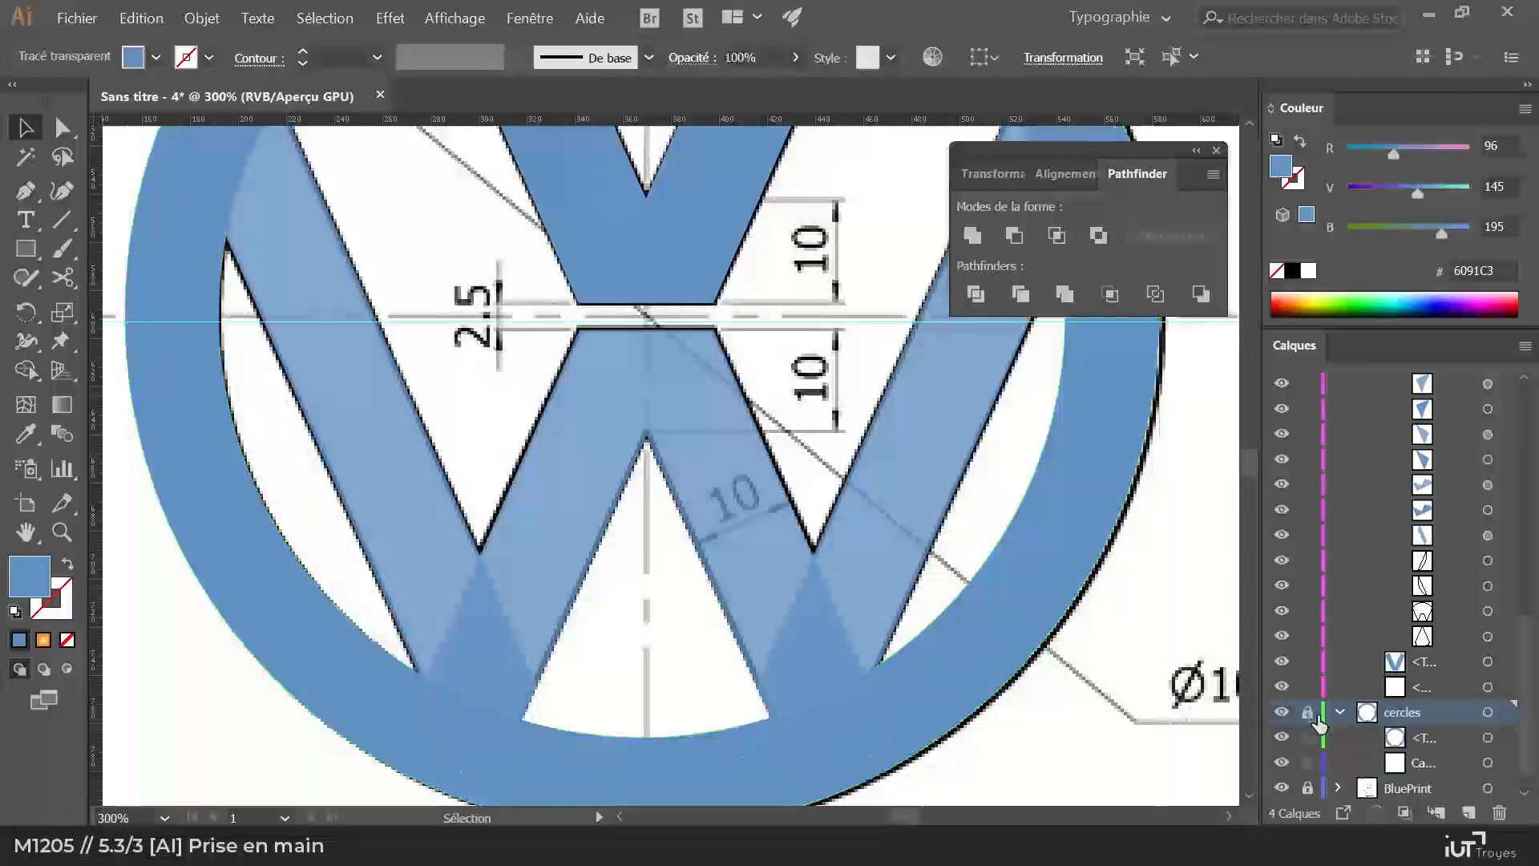
Step: Ungroup the divided W group on the v layer and clear the selection
scroll(1440, 517, "up", 5)
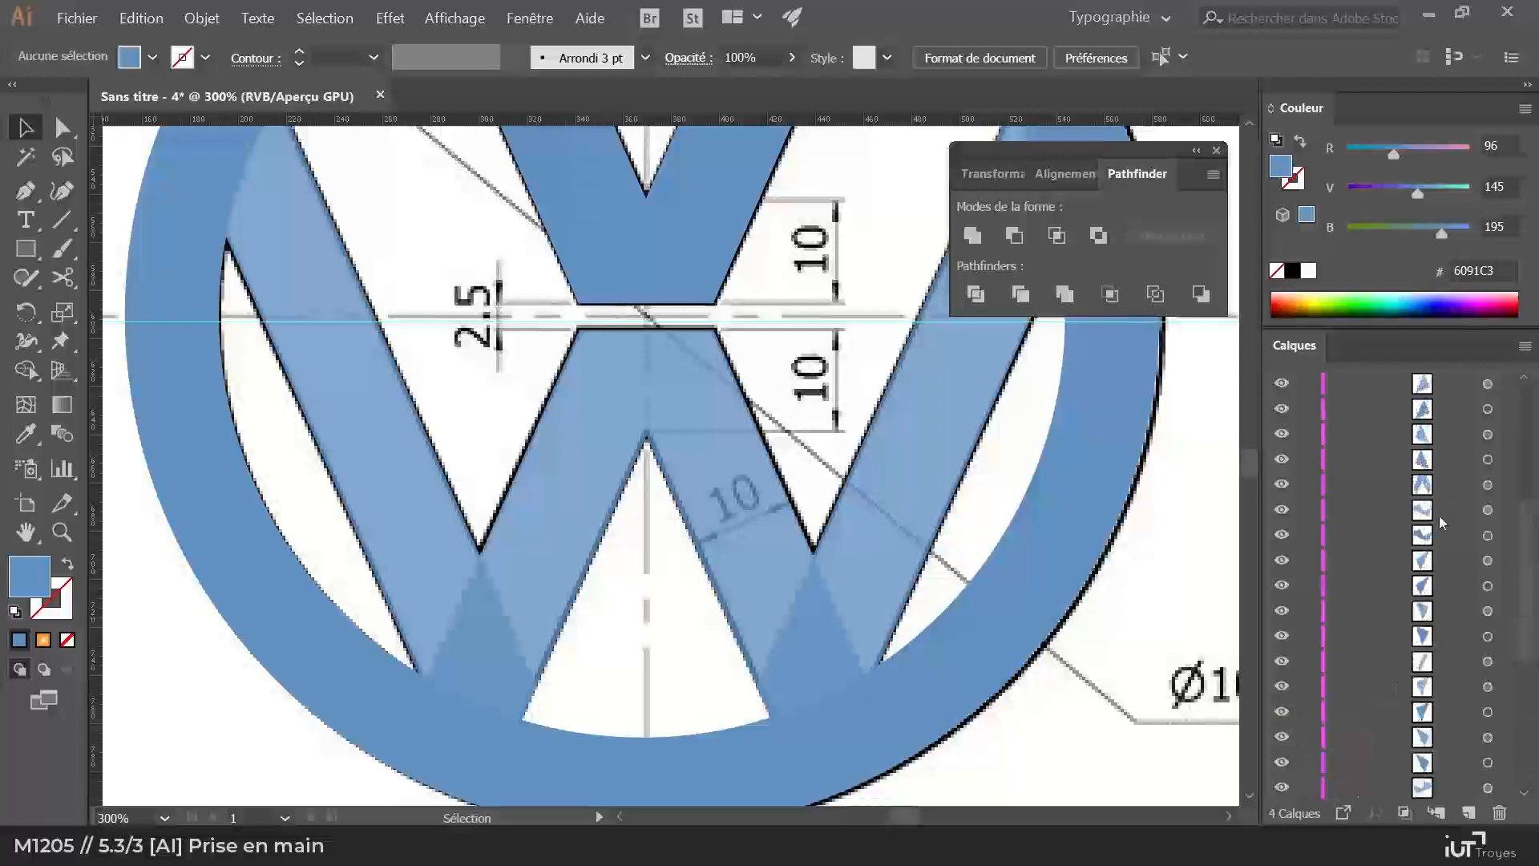
left_click(887, 469)
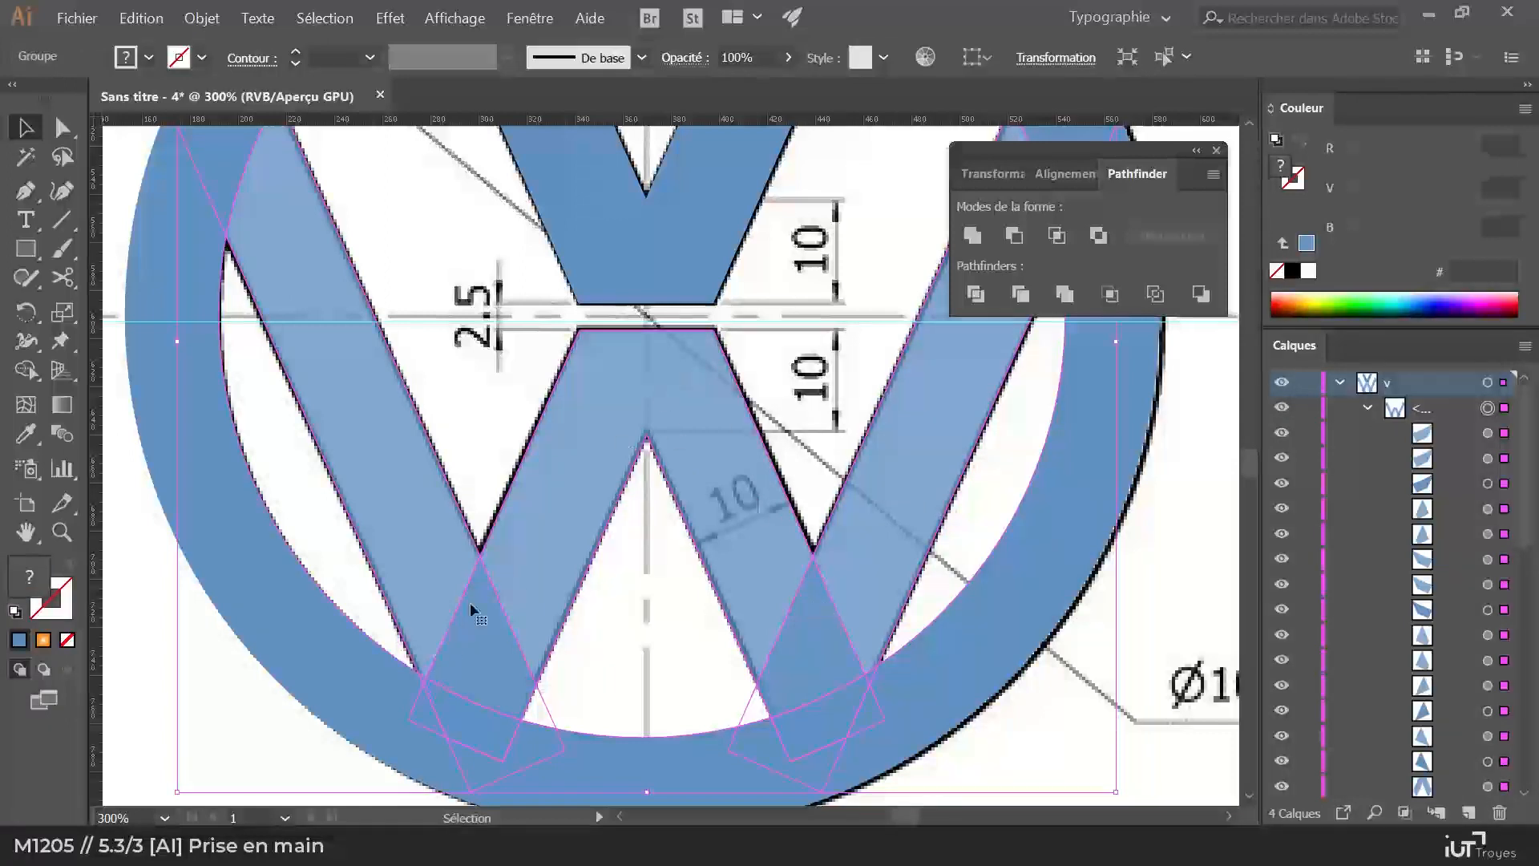
right_click(553, 527)
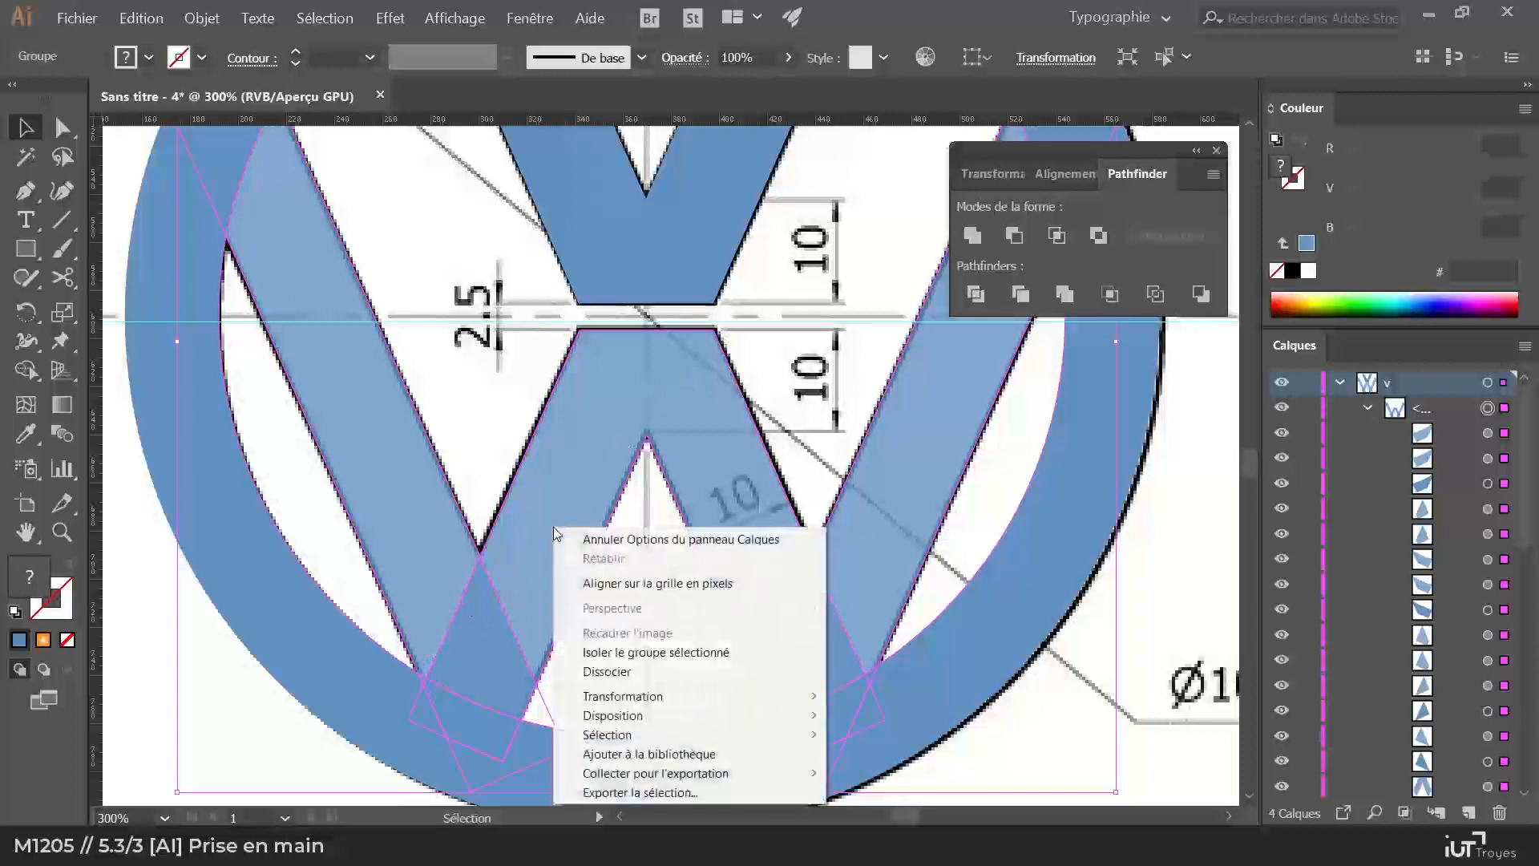
left_click(614, 672)
left_click(1130, 661)
Step: Select the W's outer arms, centre piece and lower overlap areas, and unite them with Pathfinder
left_click(912, 481)
left_click(789, 661, "shift")
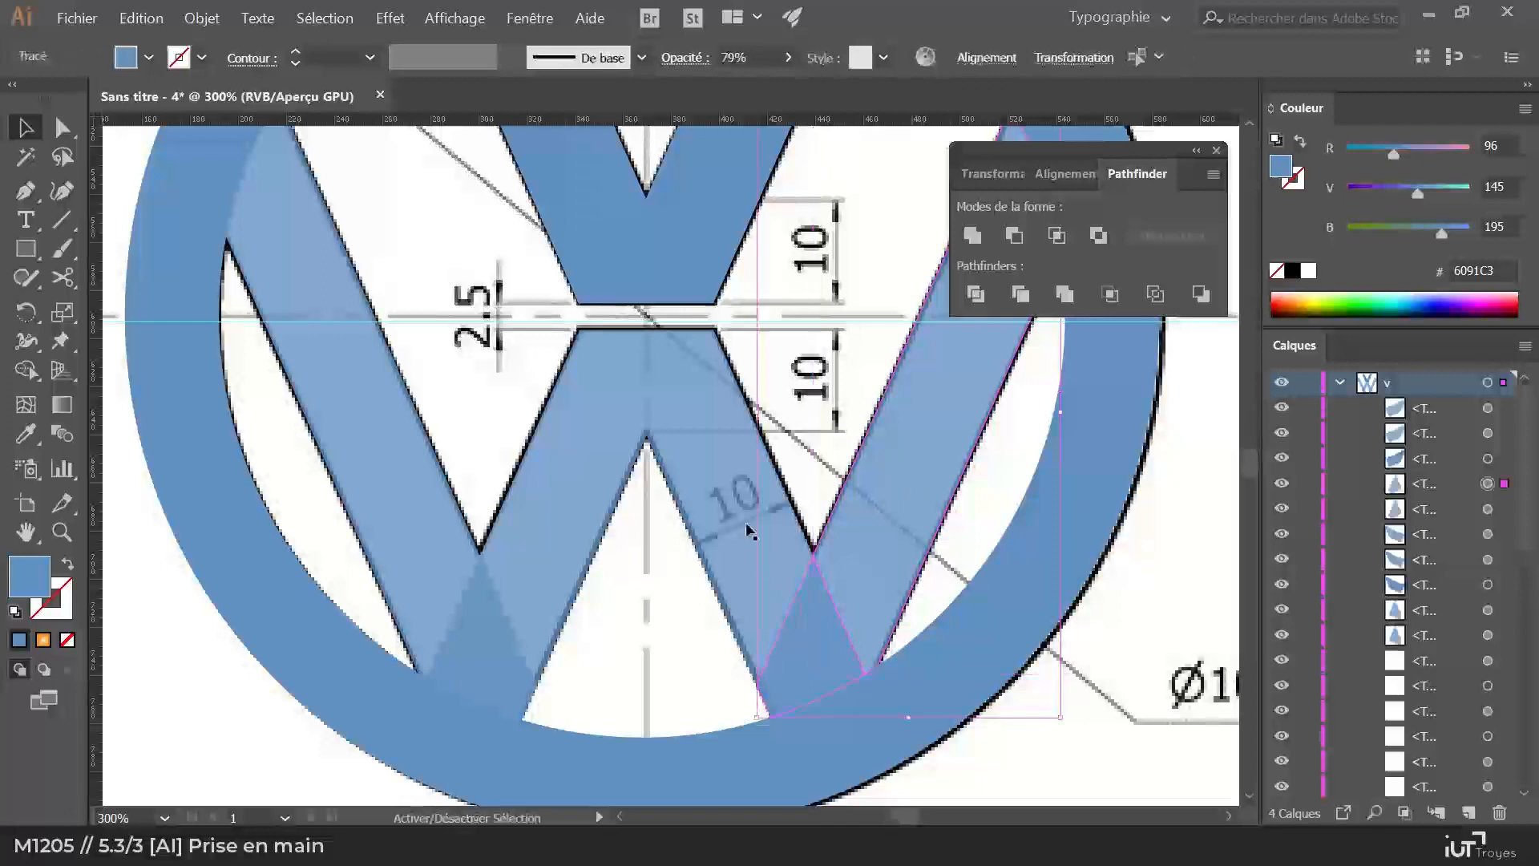
left_click(472, 666, "shift")
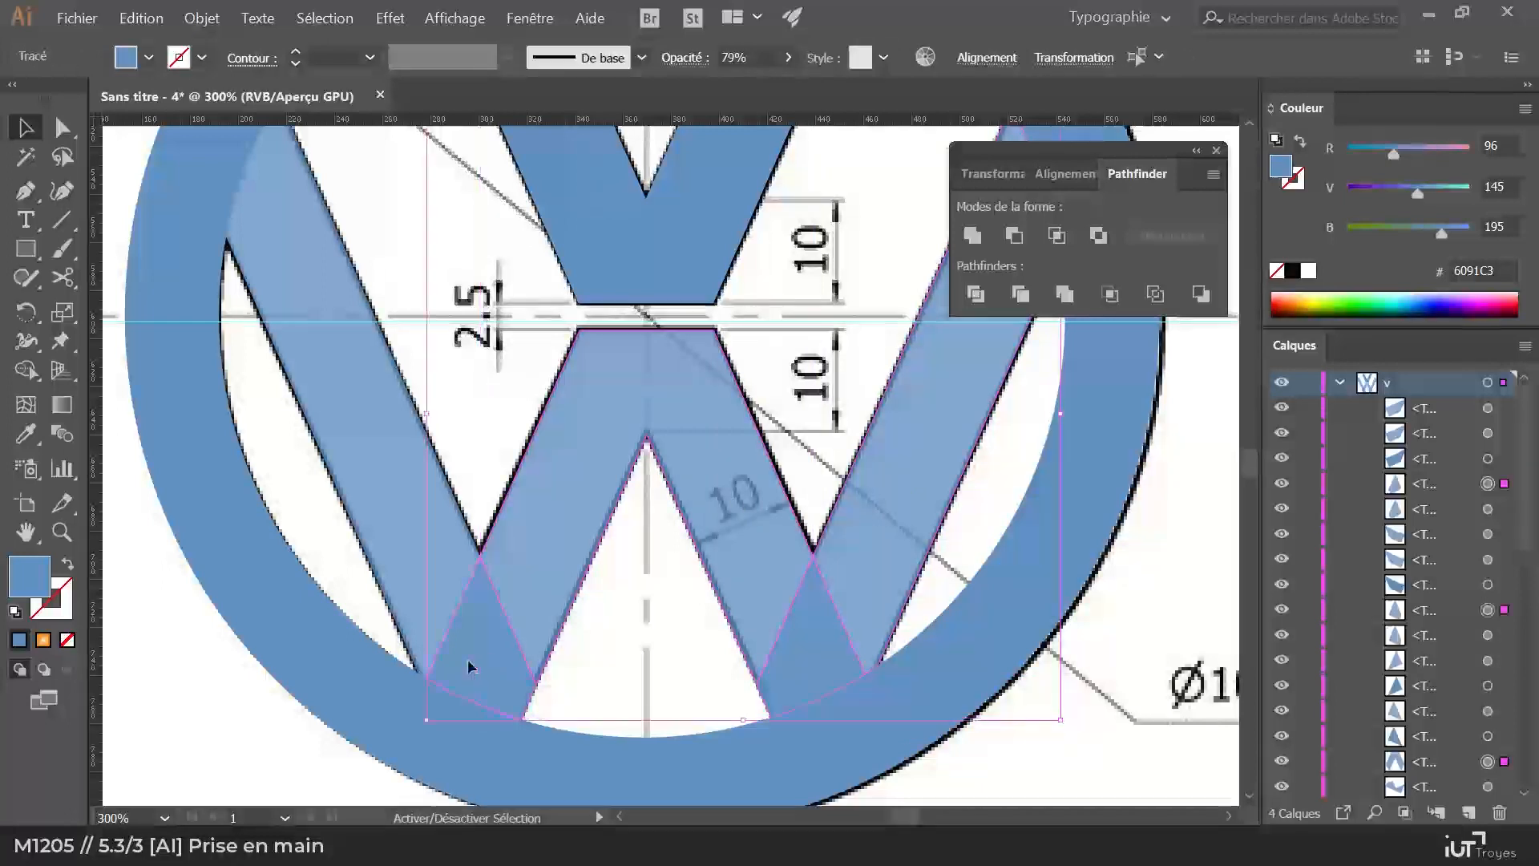
left_click(389, 499, "shift")
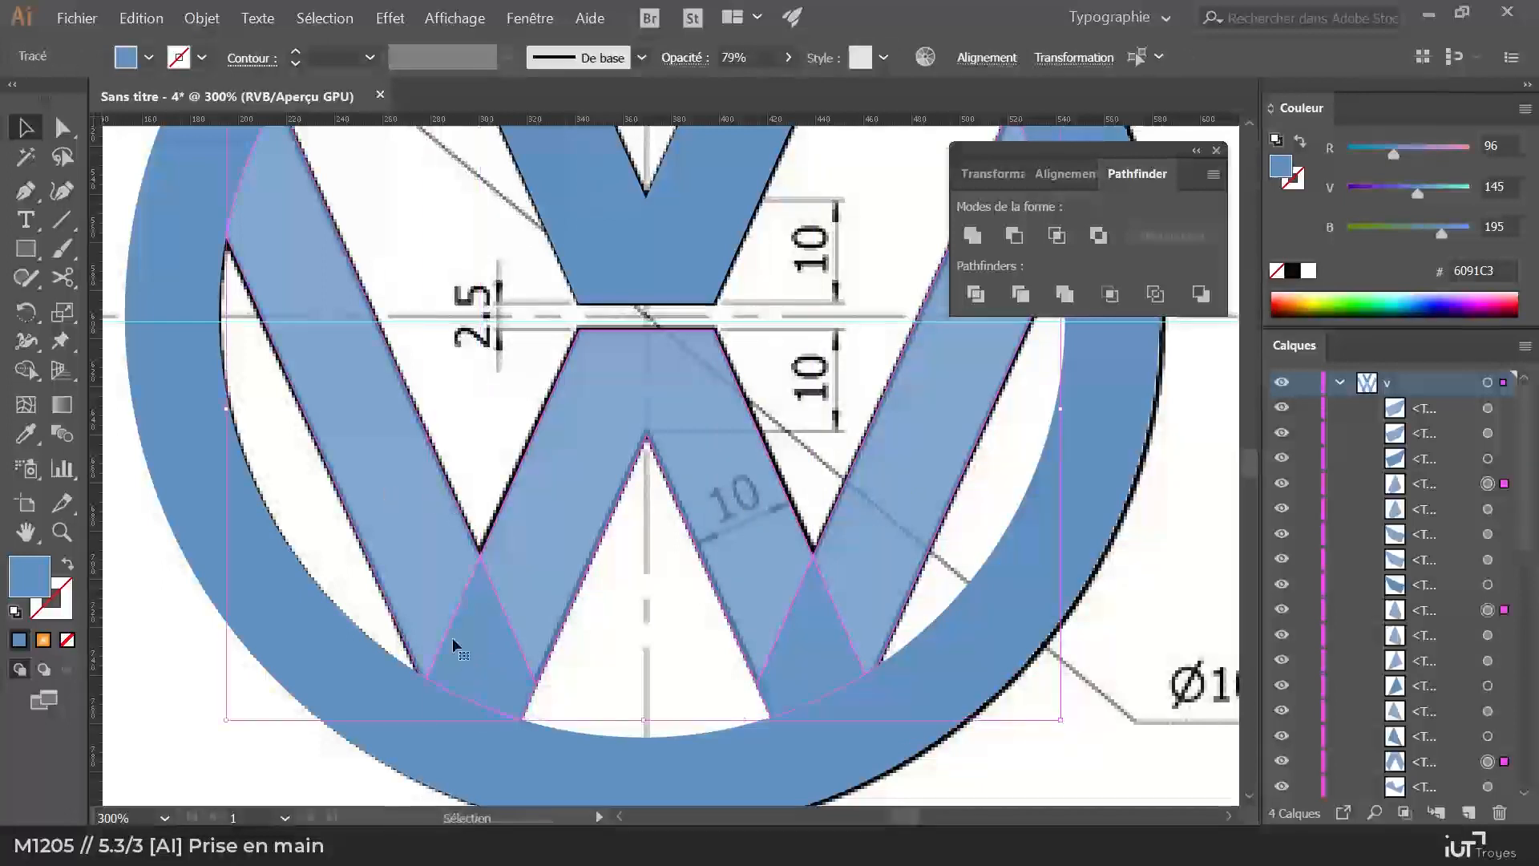
scroll(467, 547, "up", 5)
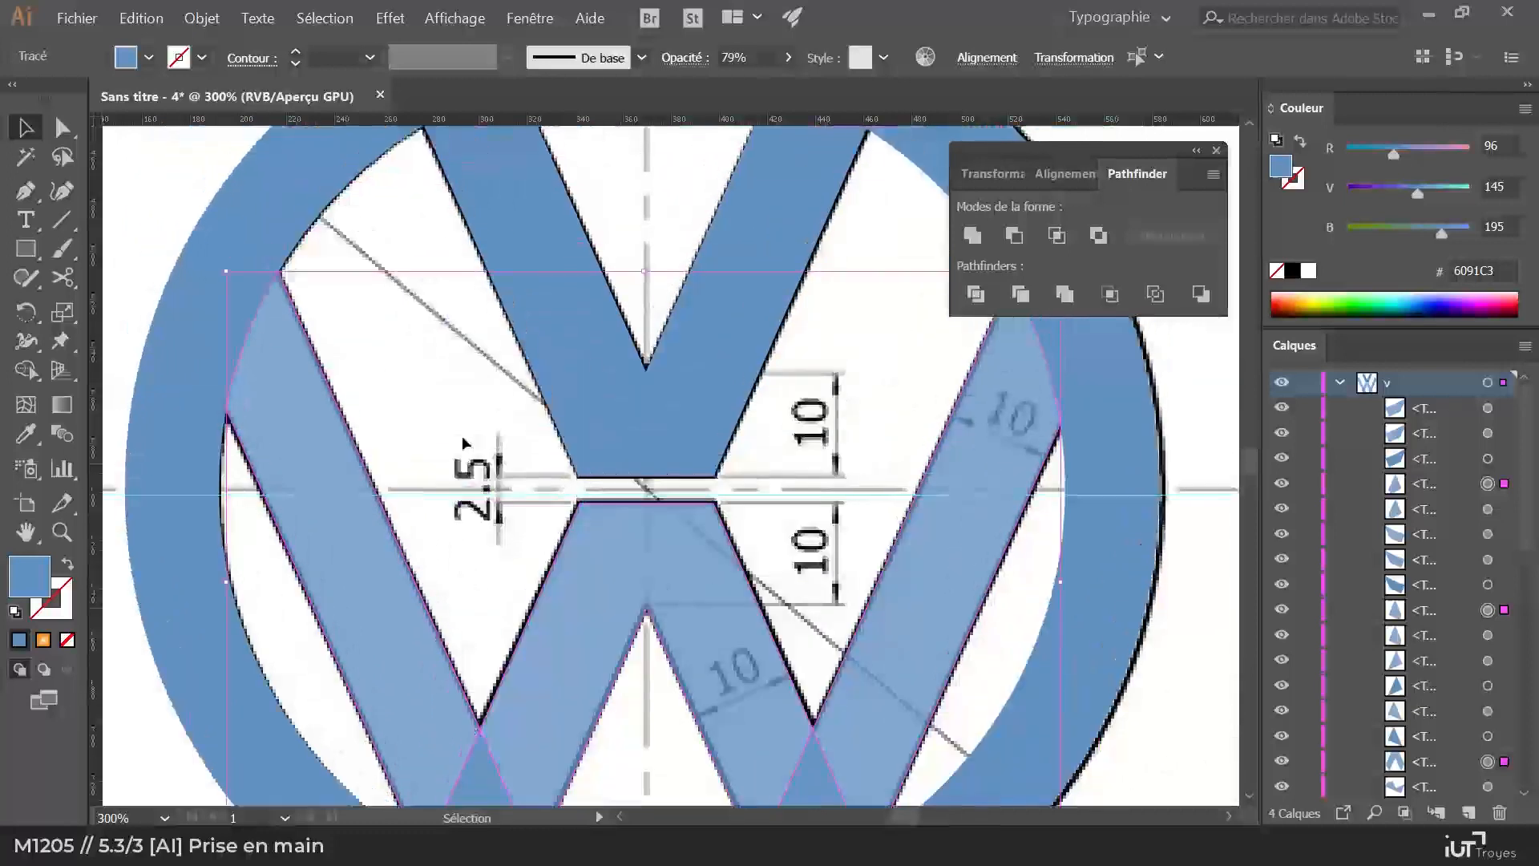
left_click(973, 238)
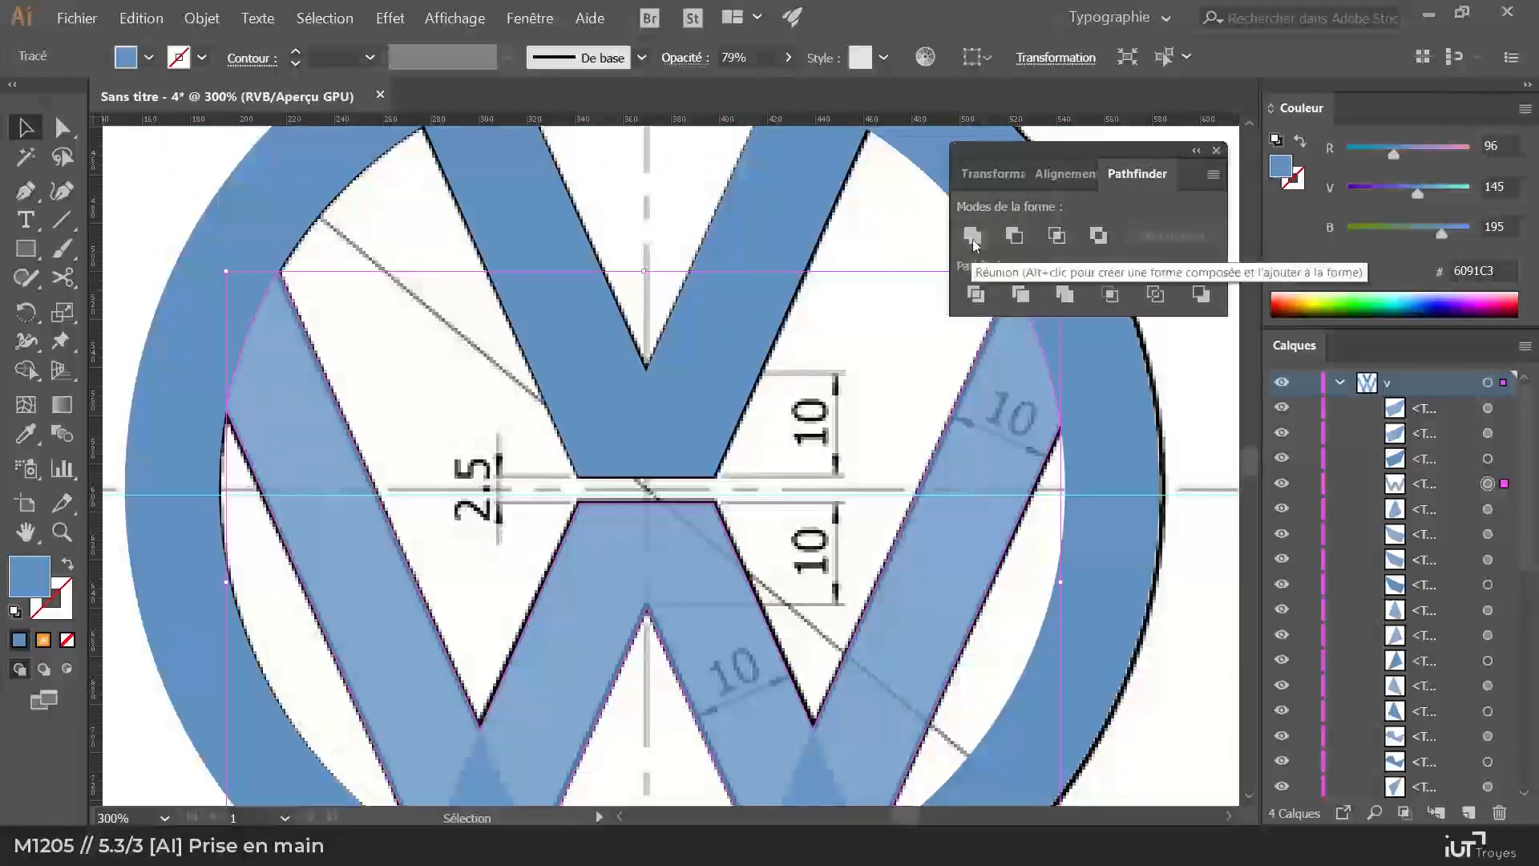
Step: Try to unite all objects on the v layer with Pathfinder
scroll(1026, 525, "down", 4)
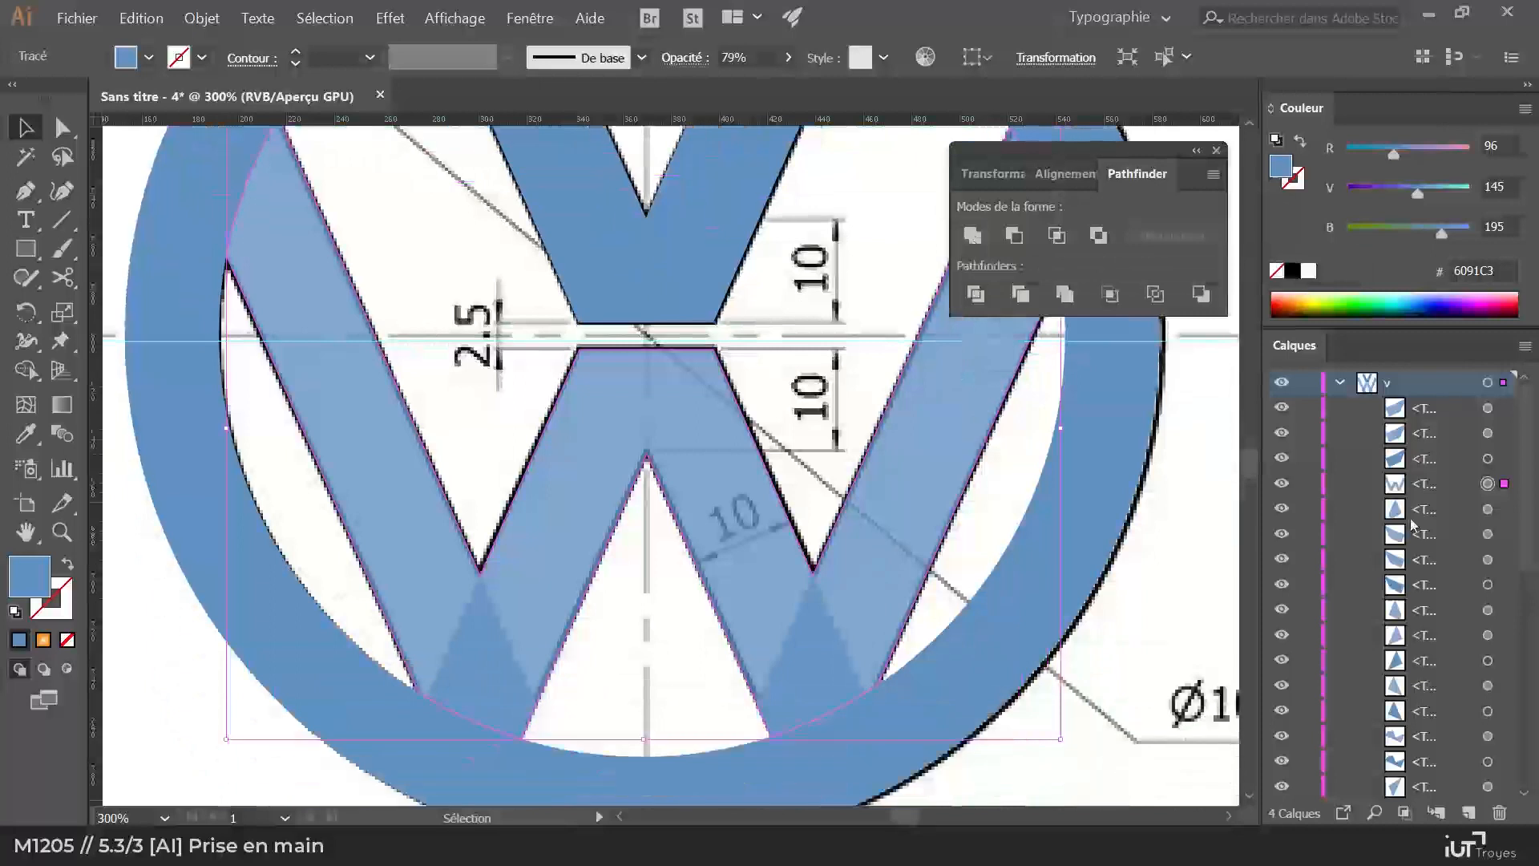
scroll(1064, 577, "down", 2)
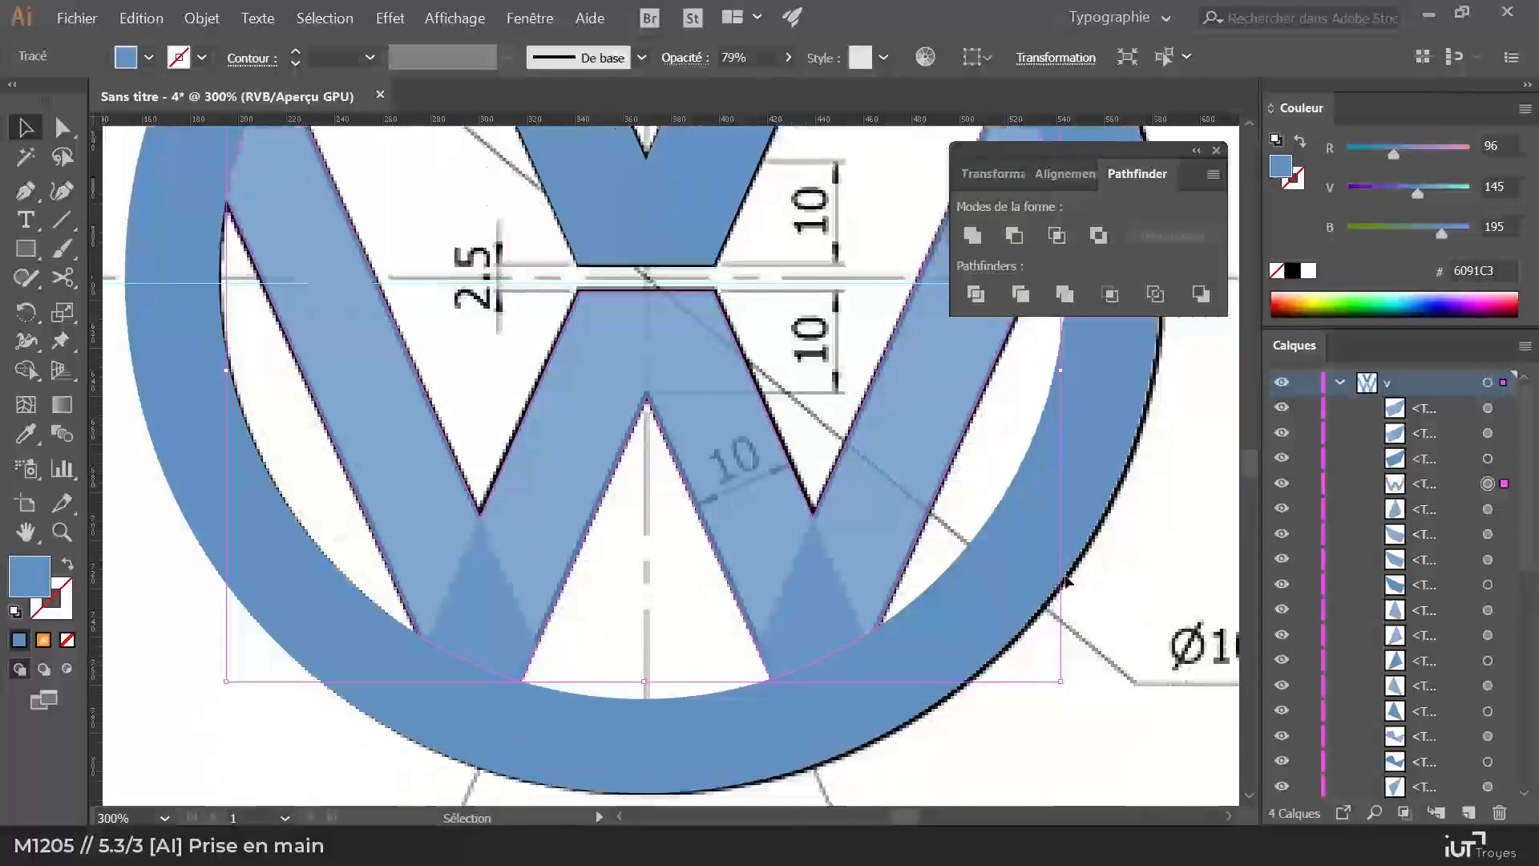
scroll(1020, 591, "up", 6)
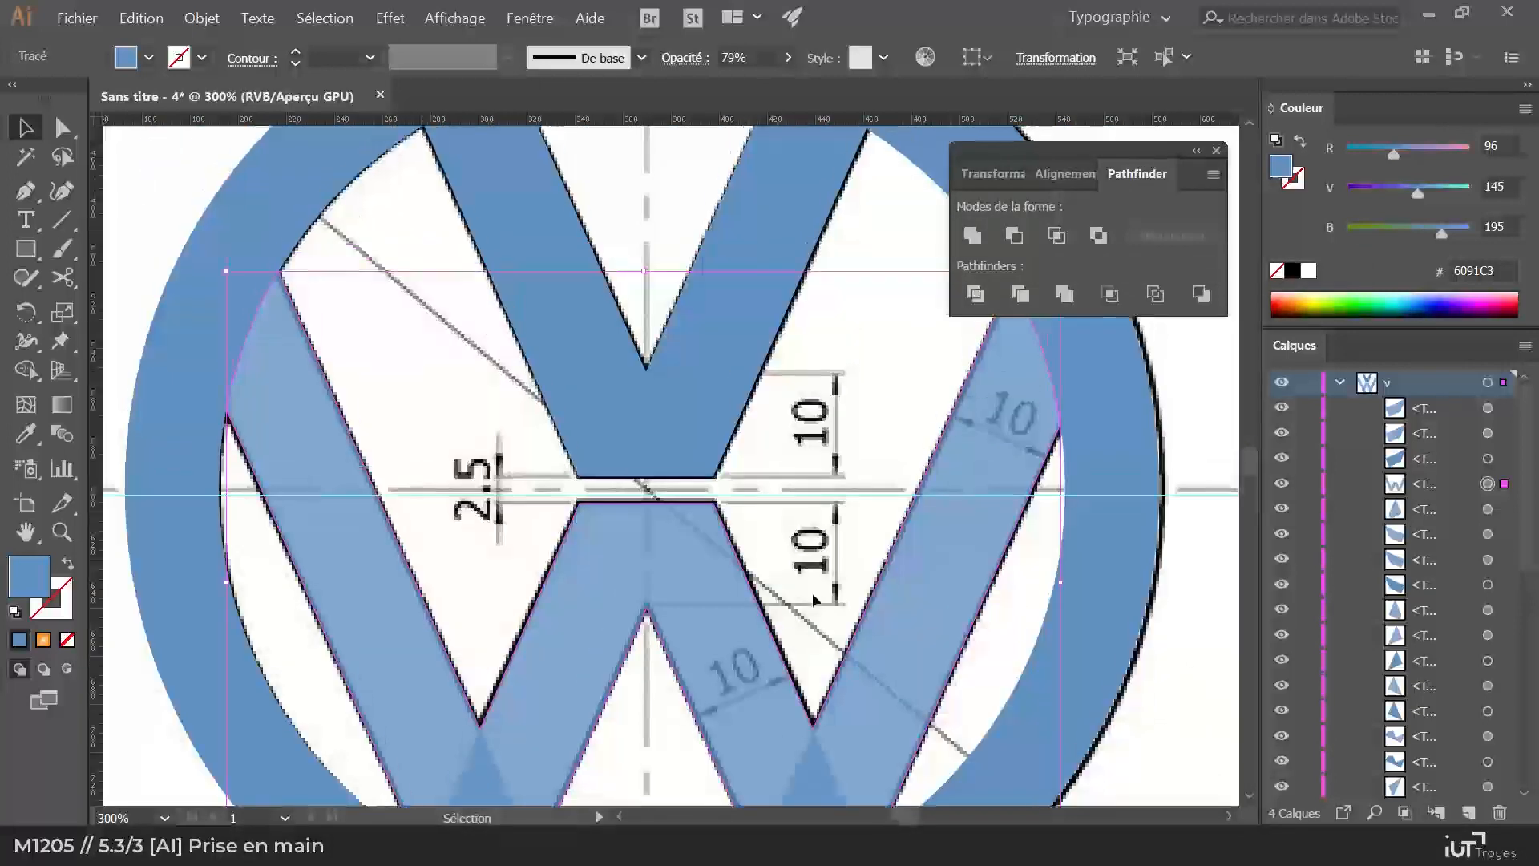
key("z")
left_click(766, 556, "alt")
key("v")
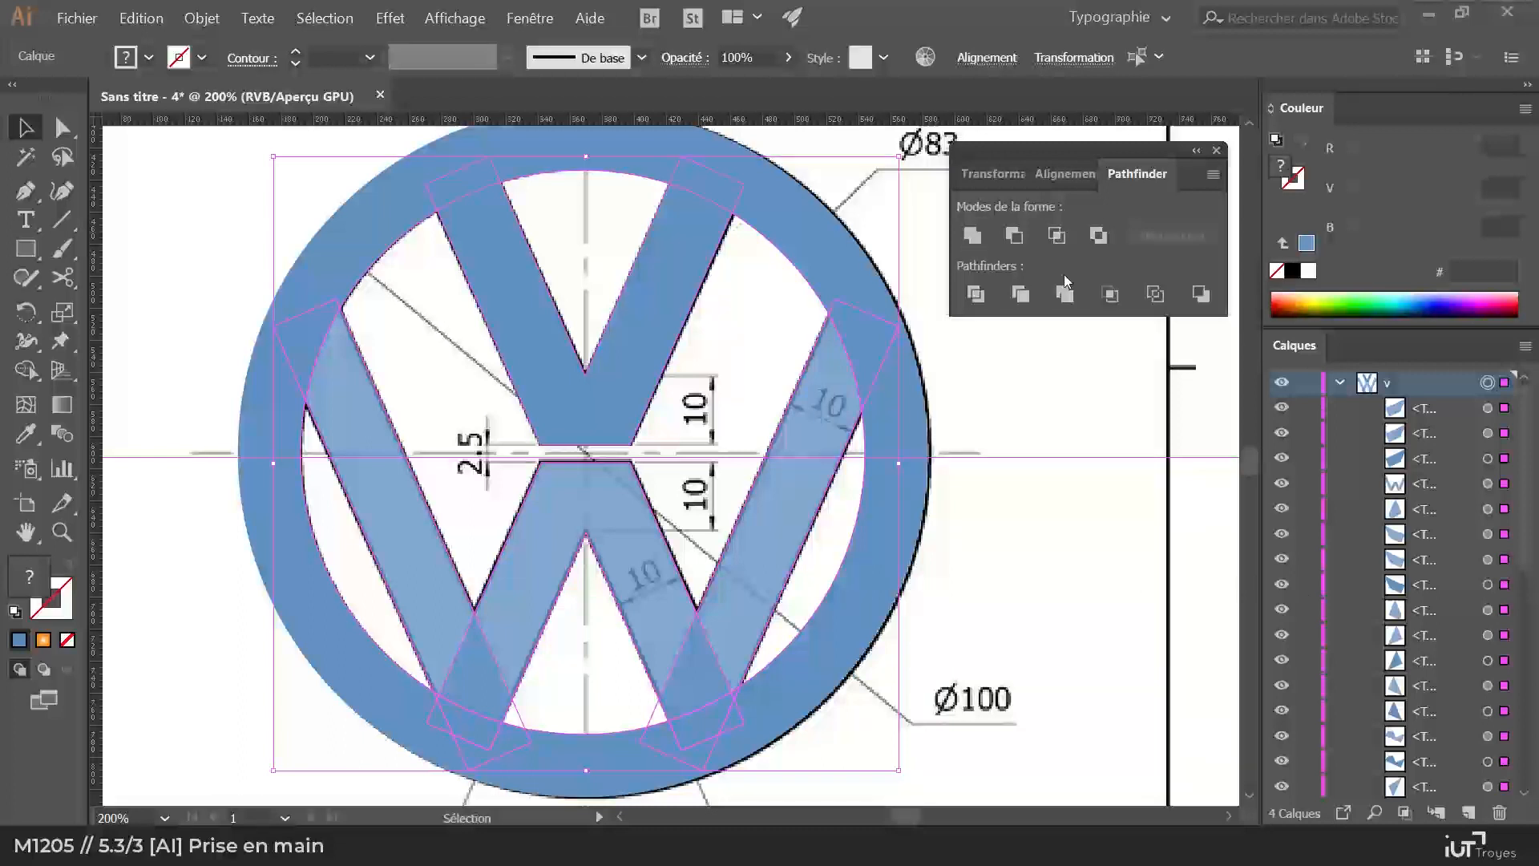
left_click(1488, 383)
left_click(978, 240)
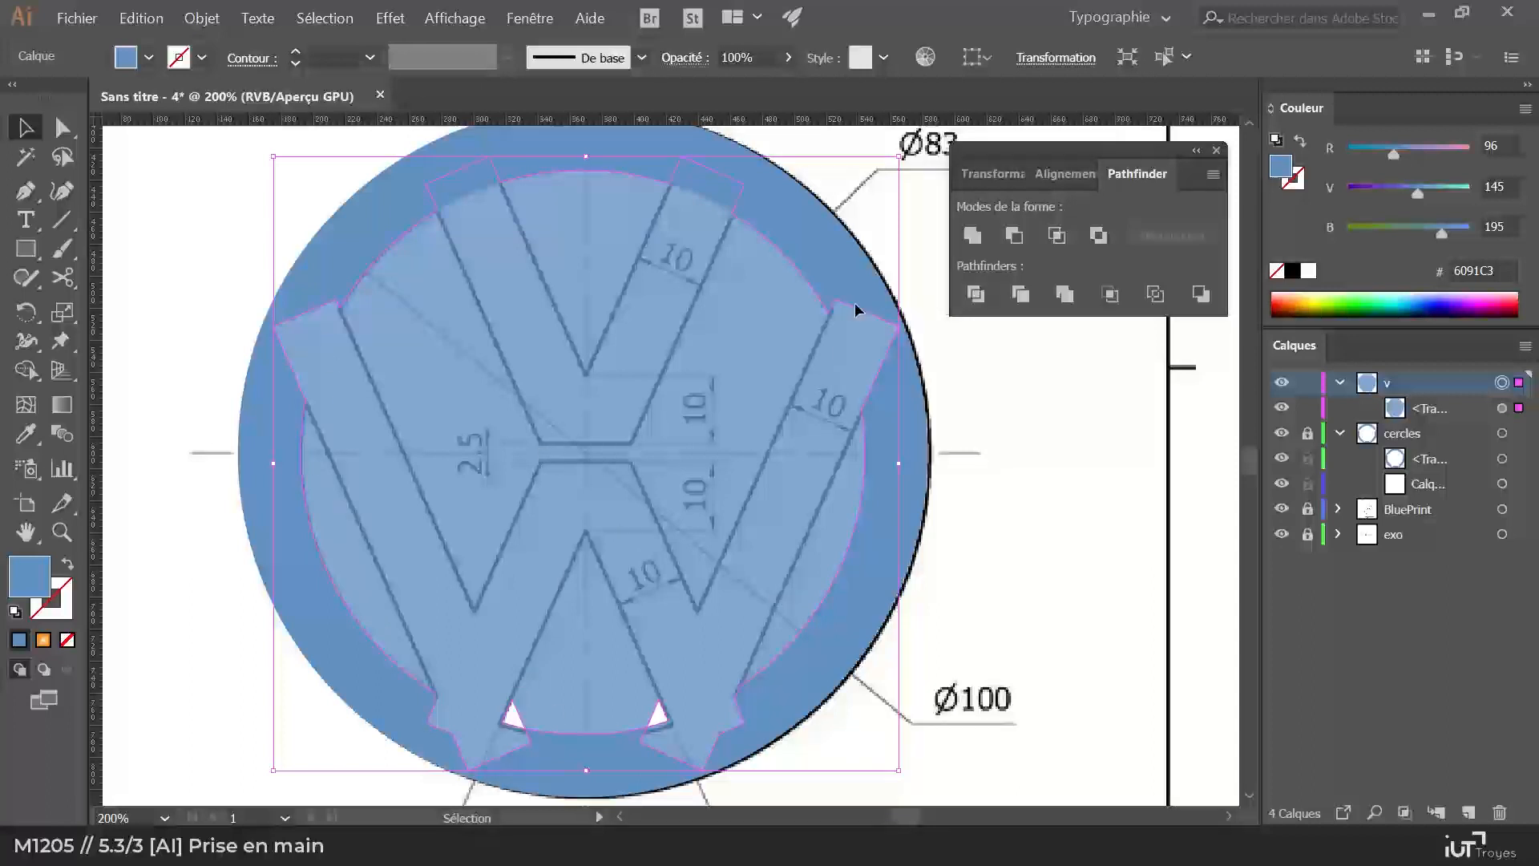
key("ctrl+z")
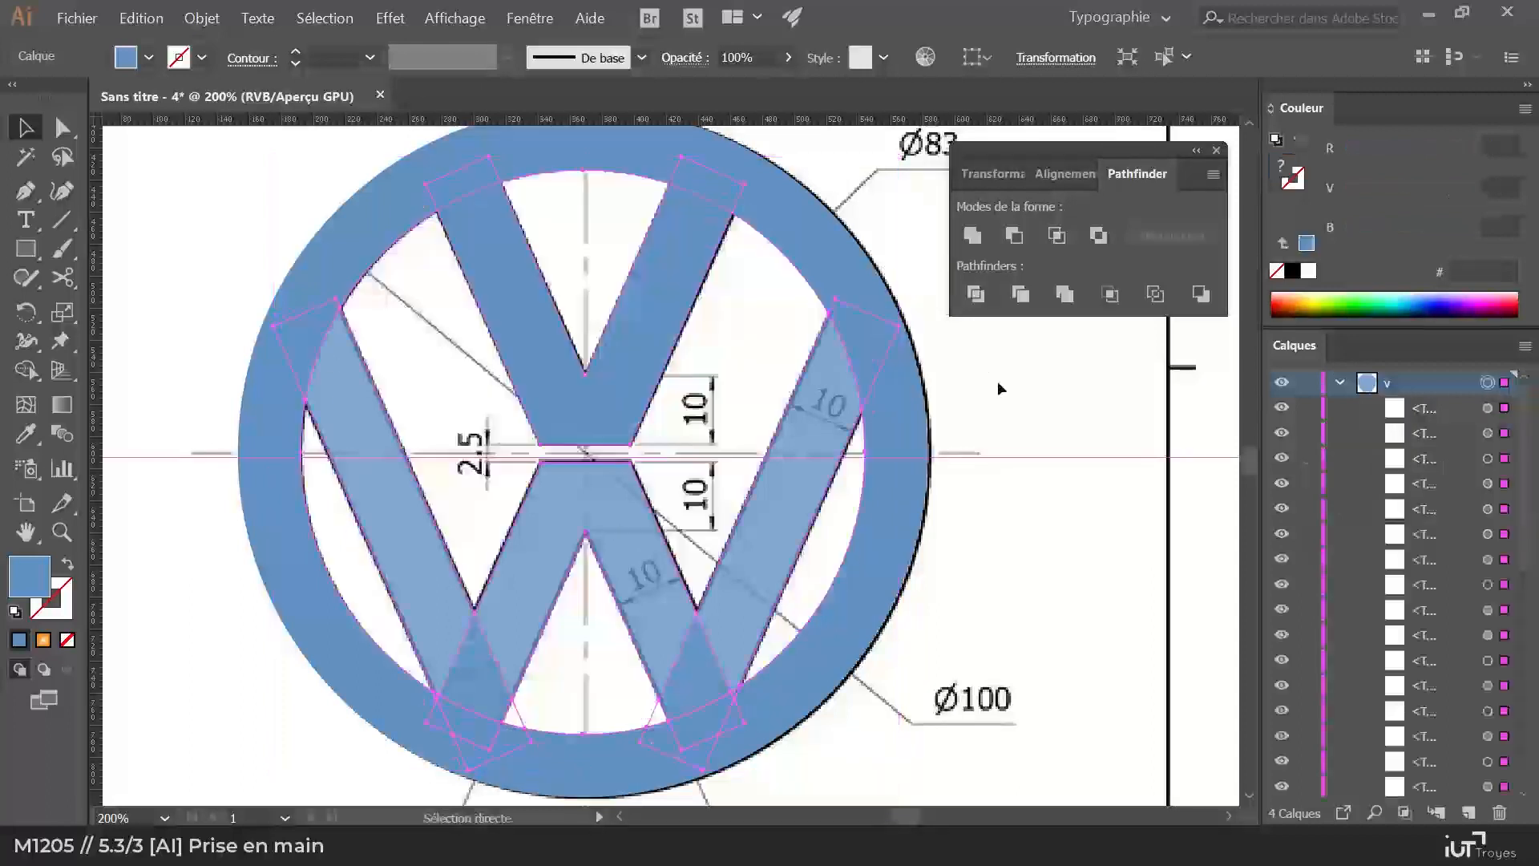
Step: Delete the four unfilled paths on the v layer that outline the gaps between the letters' arms and the ring
scroll(1401, 476, "down", 5)
scroll(1401, 476, "down", 3)
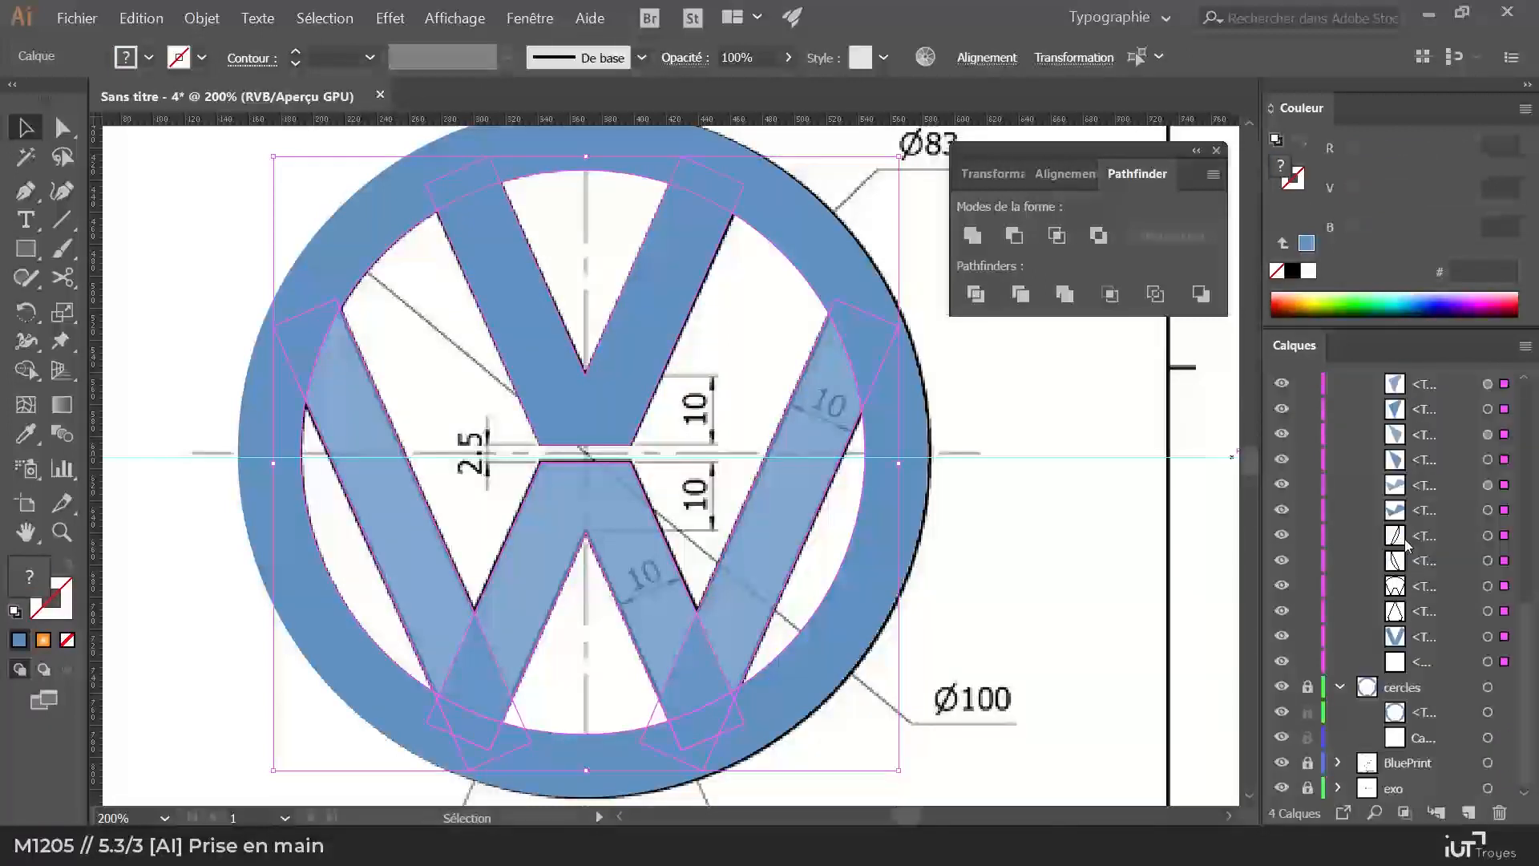
left_click(1488, 536)
left_click(1488, 561, "shift")
left_click(1488, 586, "shift")
left_click(1488, 611, "shift")
key("Delete")
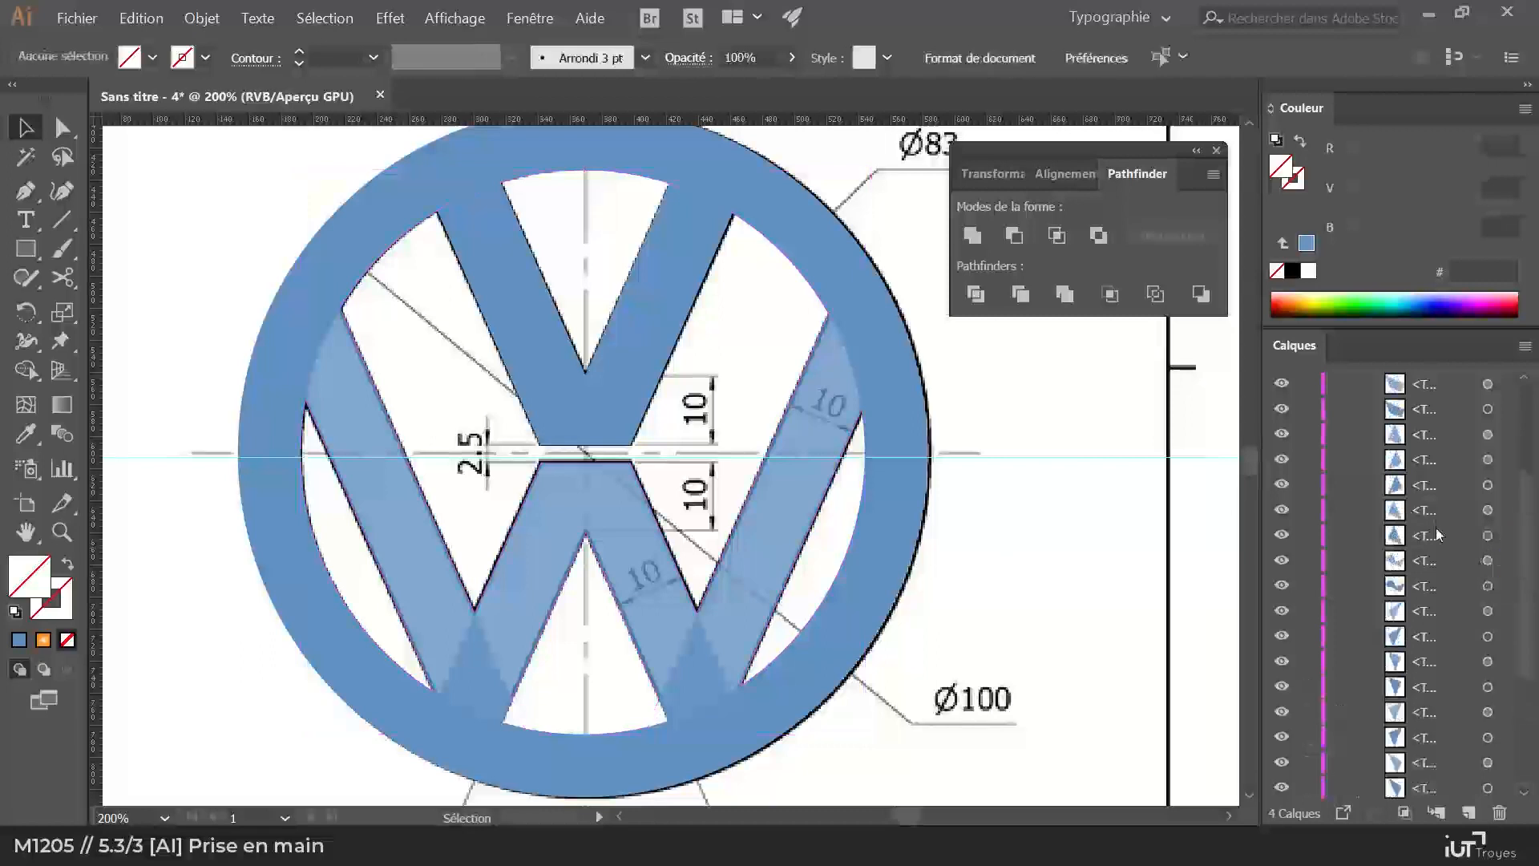
Step: Select everything on the v layer and unite the V and W pieces with Pathfinder
scroll(1467, 465, "up", 5)
left_click(1488, 384)
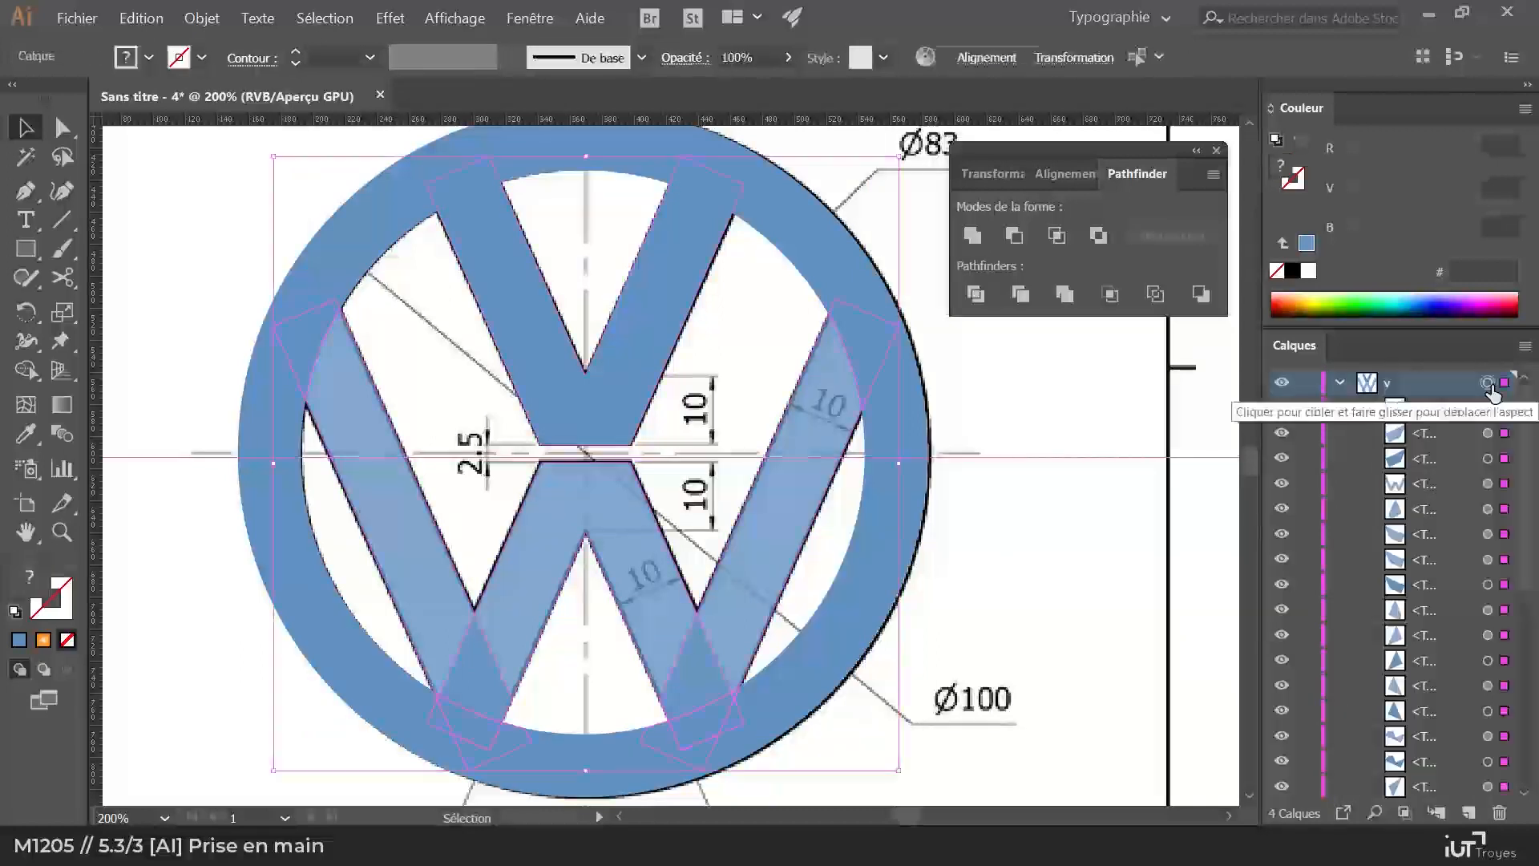
left_click(972, 236)
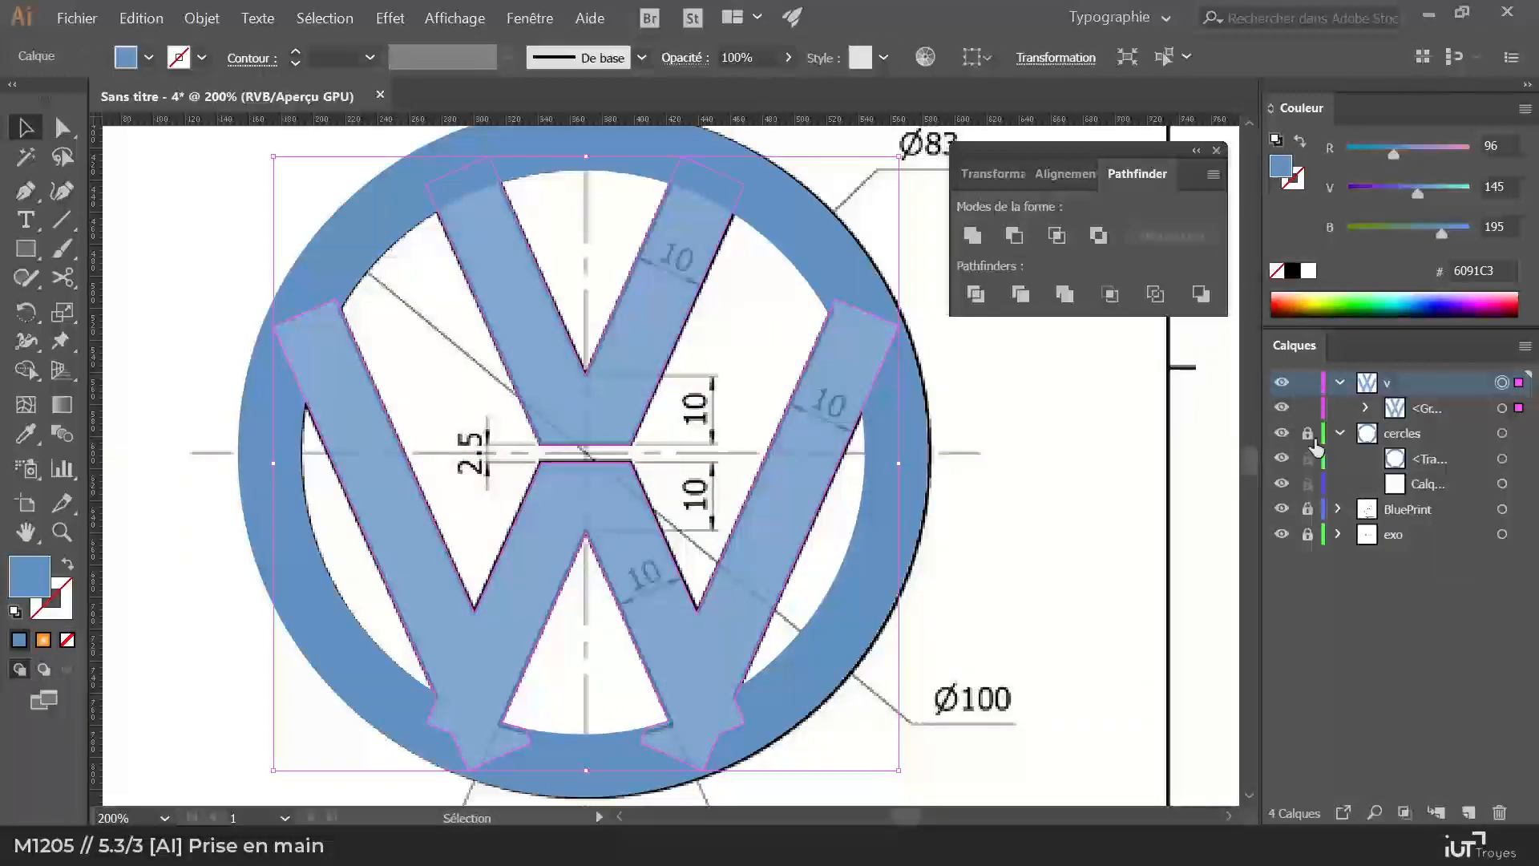
Step: Unlock the cercles layer and unite its ring with the merged V and W letters
left_click(1308, 433)
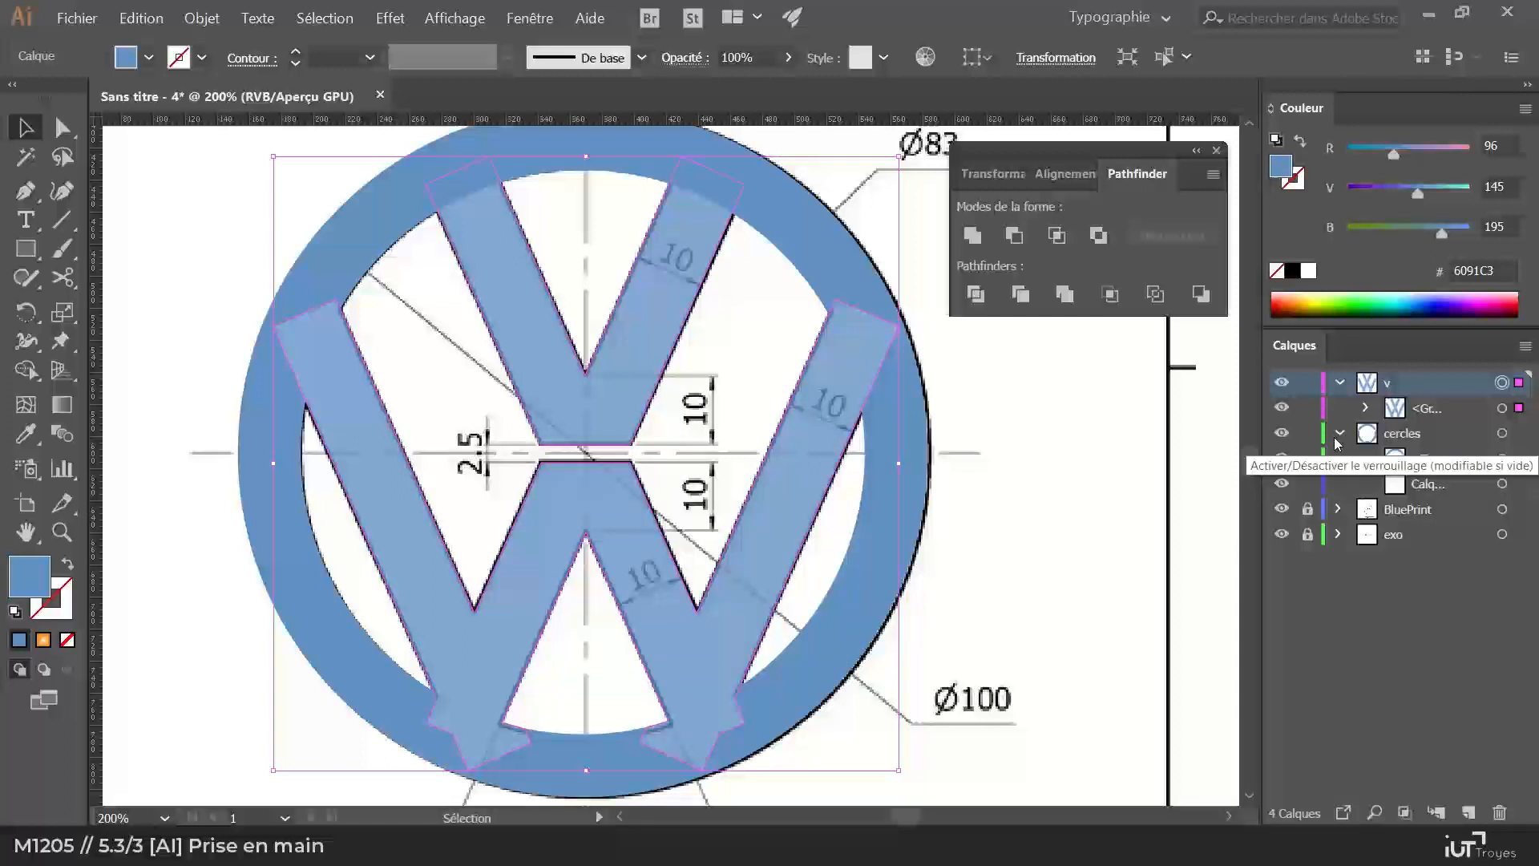
left_click(1501, 433)
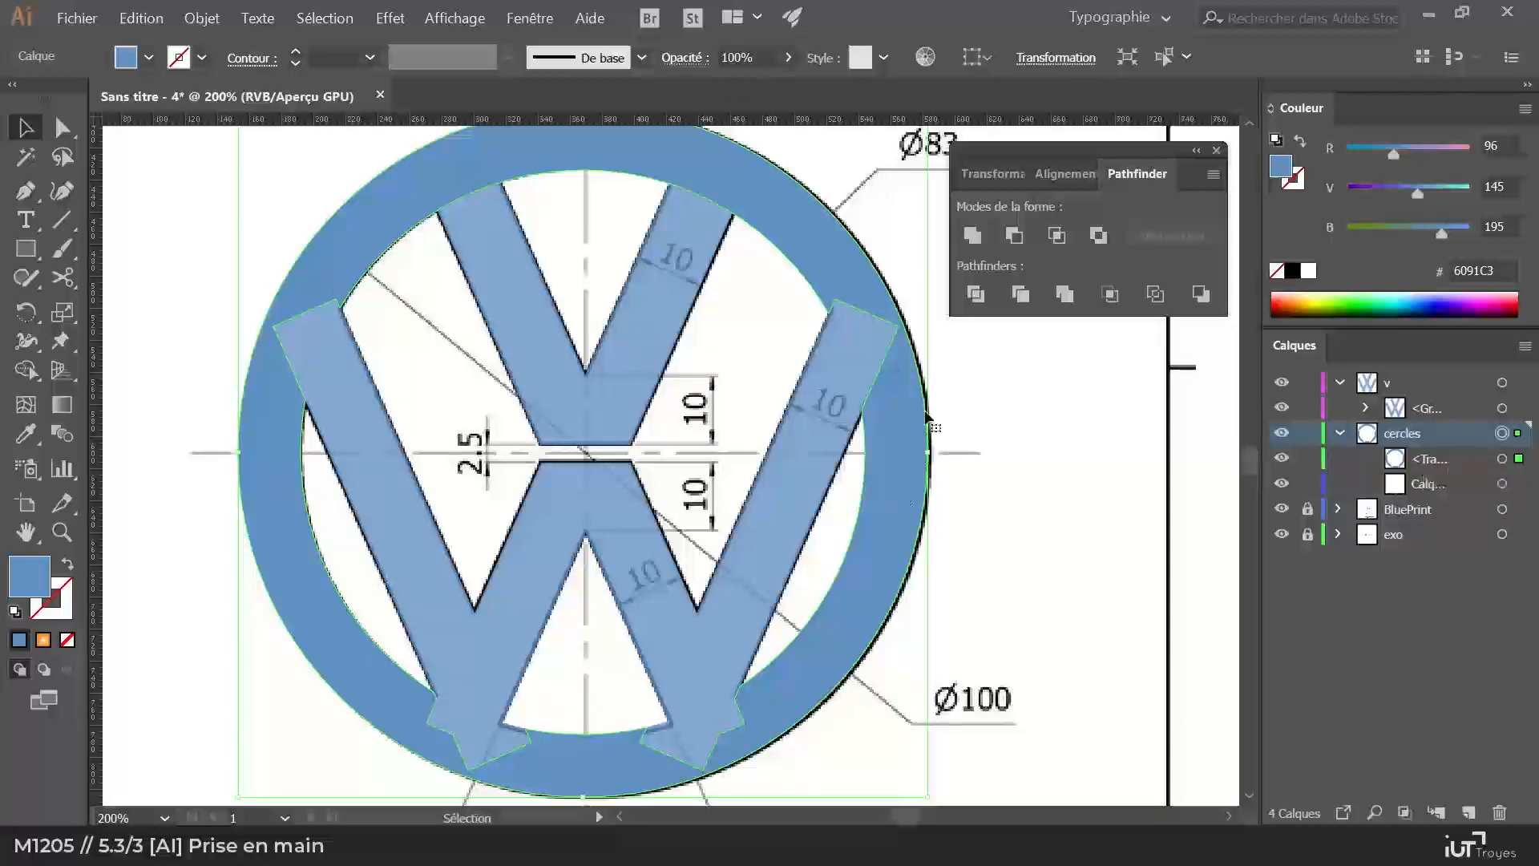
left_click(1501, 383, "shift")
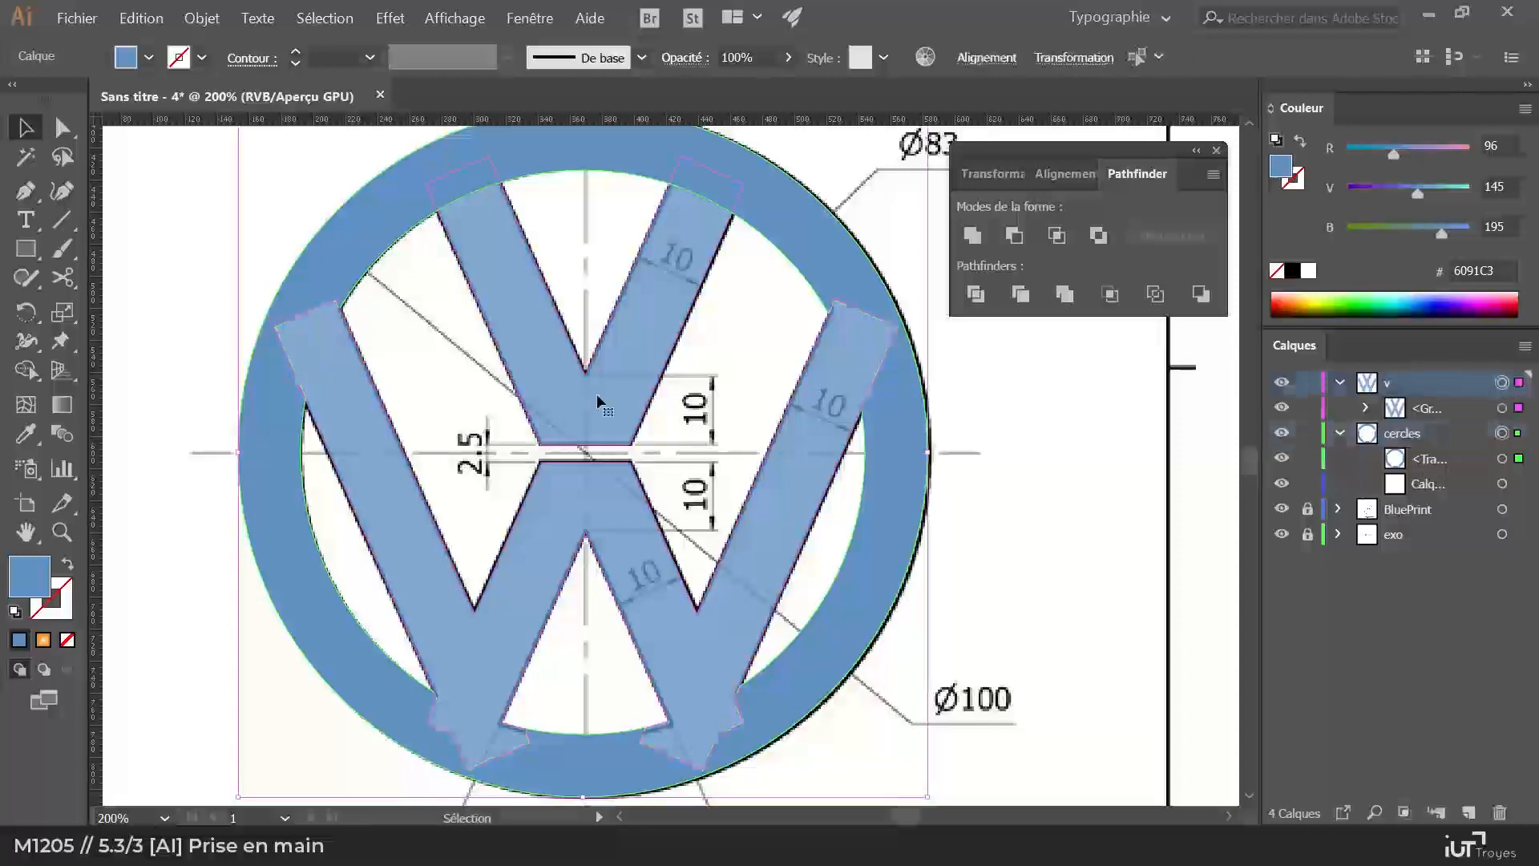
left_click(972, 236)
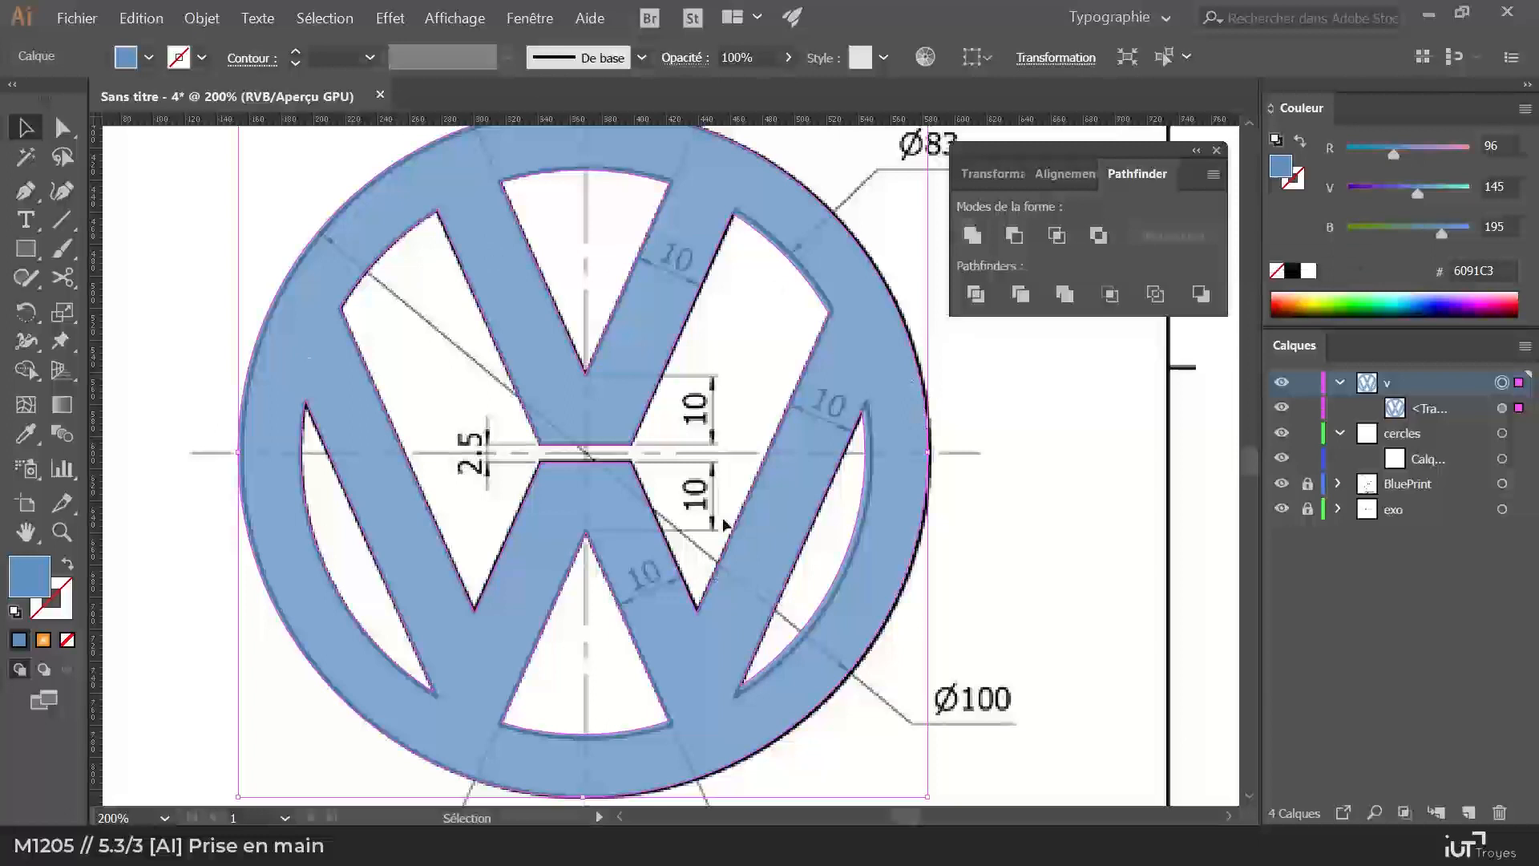
Step: Set the opacity of the united logo shape to 100% and clear the selection
key("z")
left_click(923, 485, "alt")
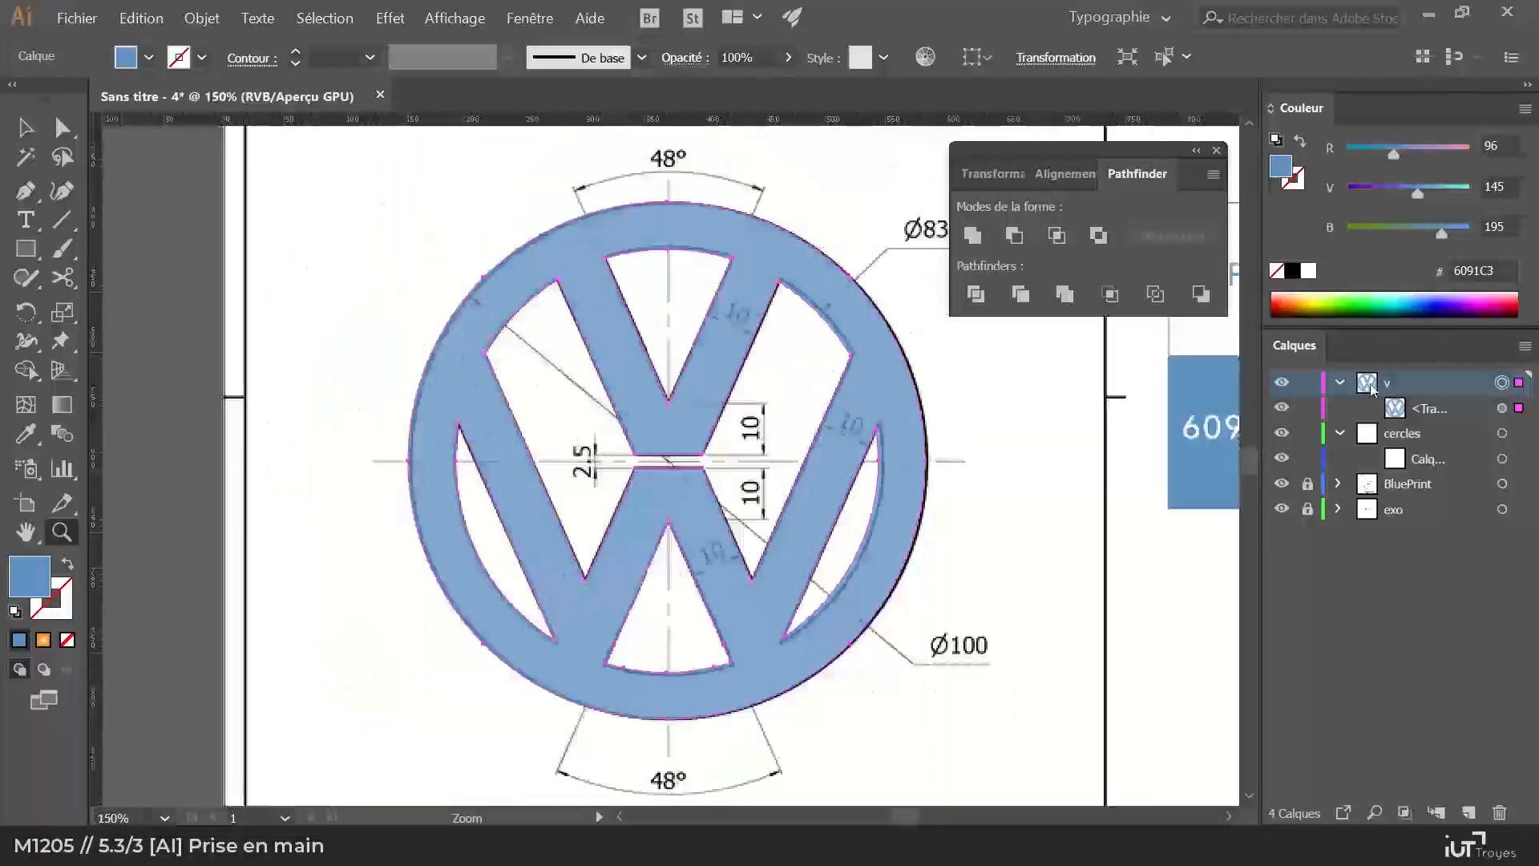
left_click(1434, 413)
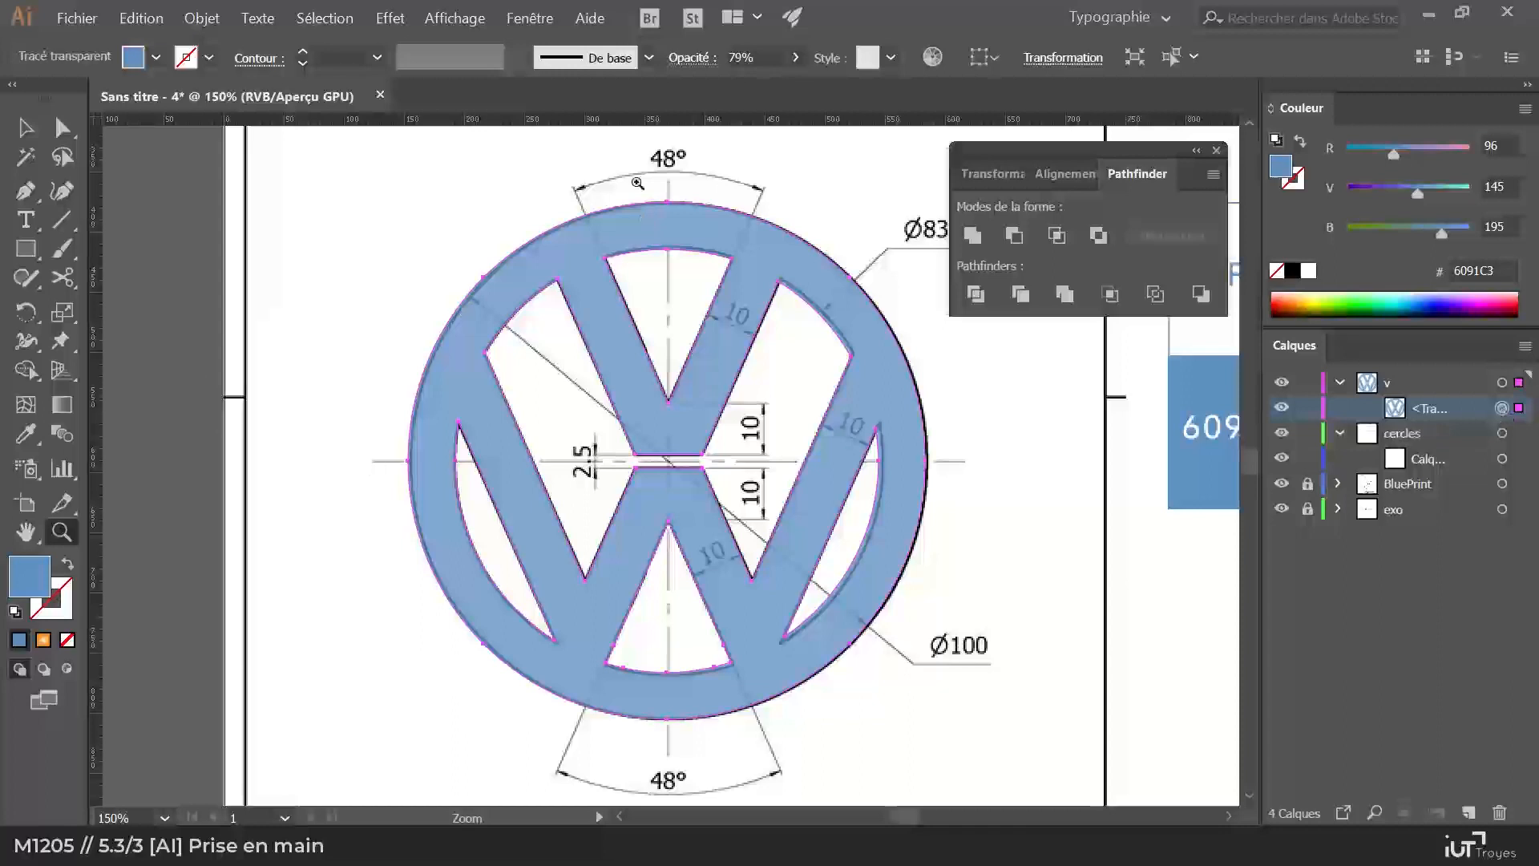
left_click(800, 57)
left_click_drag(774, 87, 816, 95)
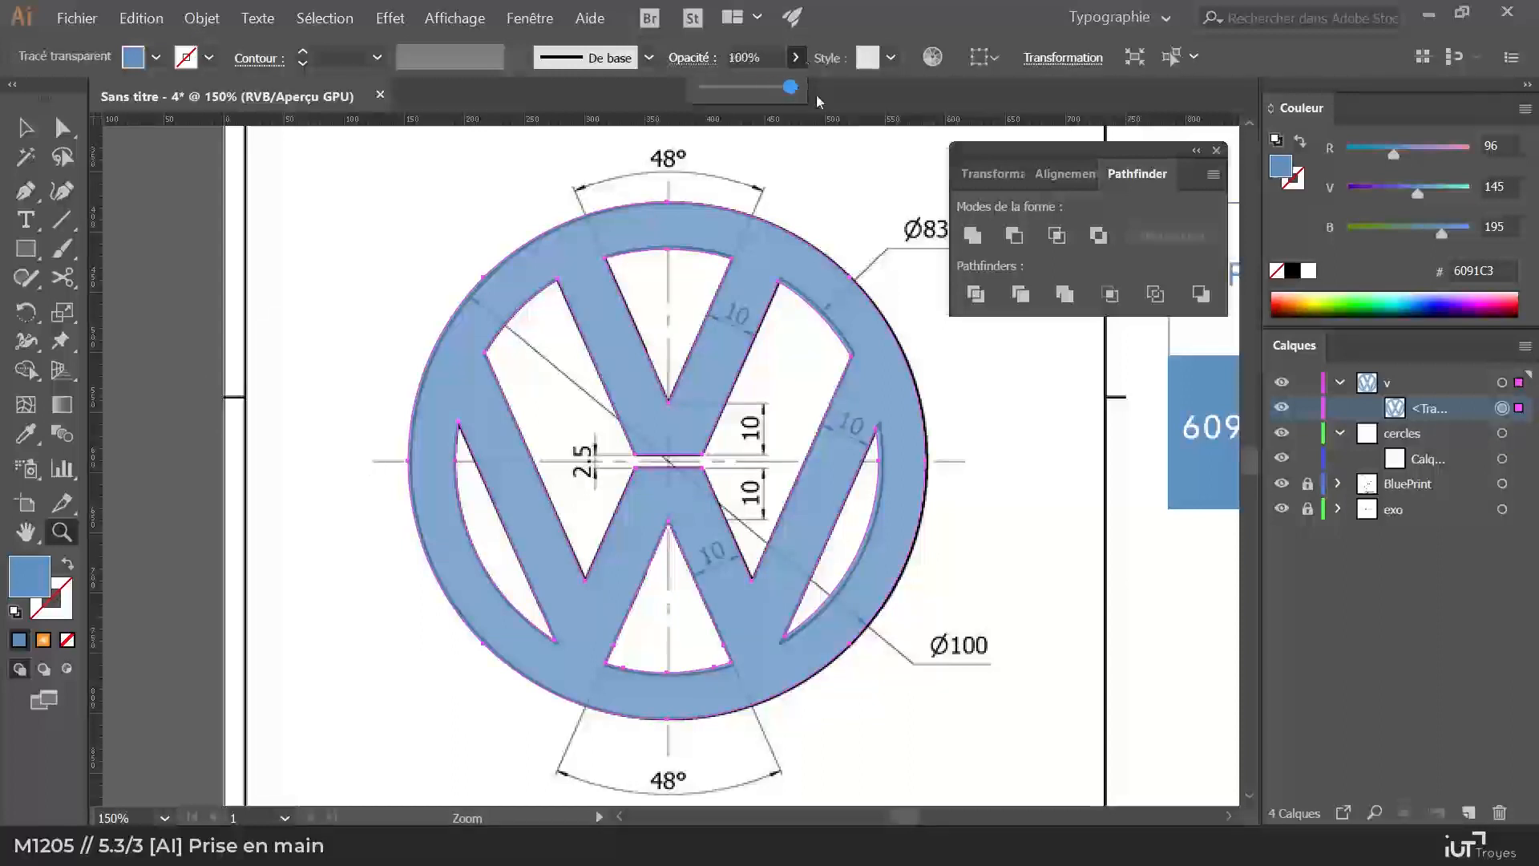
left_click(1003, 589)
Step: Unlock the cercles layer and its ring group, and select the ring with all the letter bars for the Shape Builder tool
left_click_drag(534, 517, 927, 673)
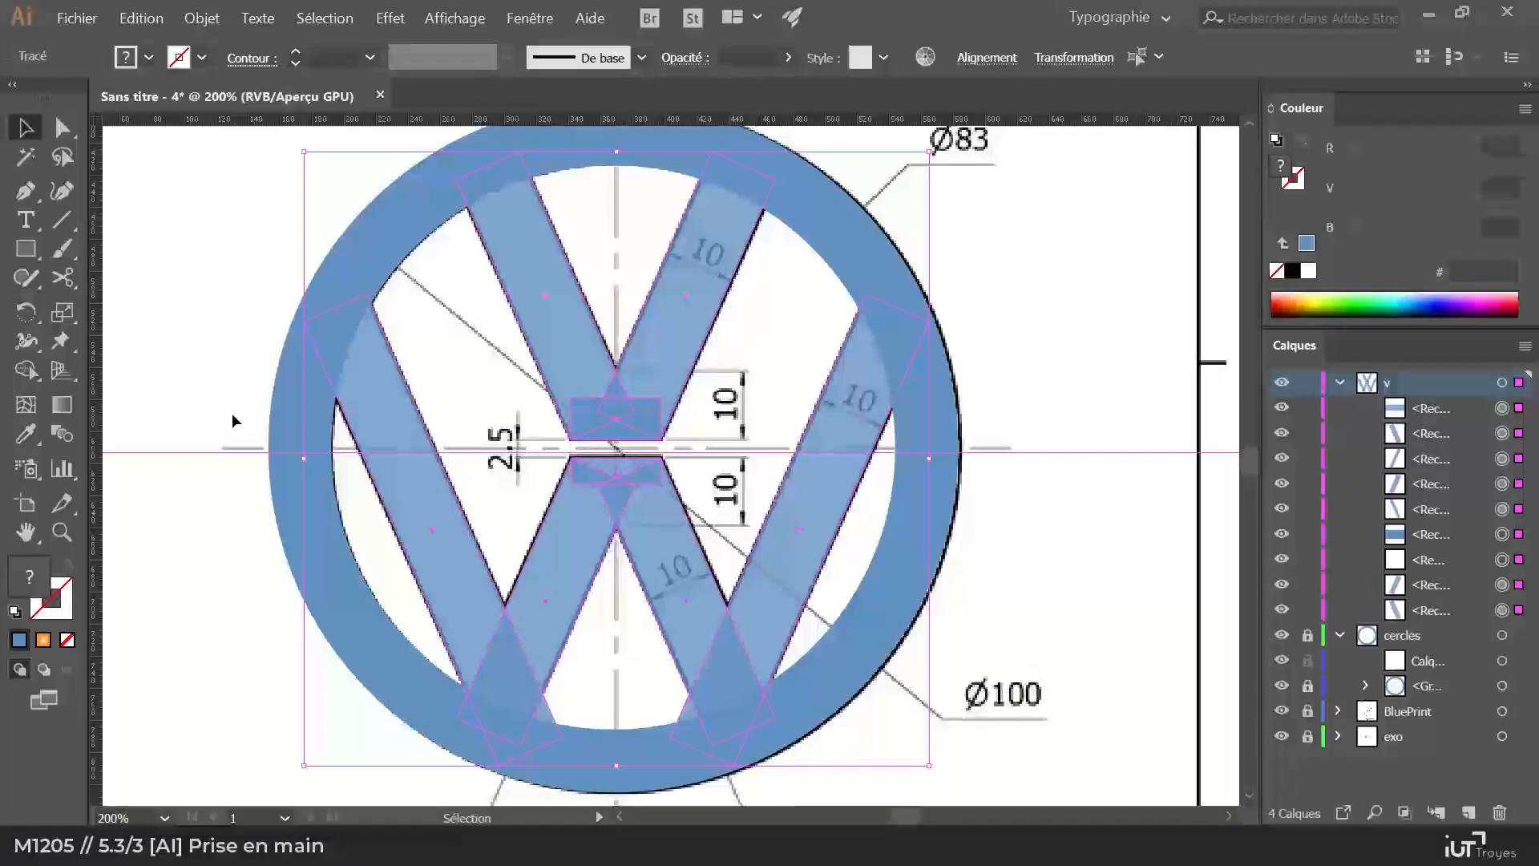
left_click(25, 371)
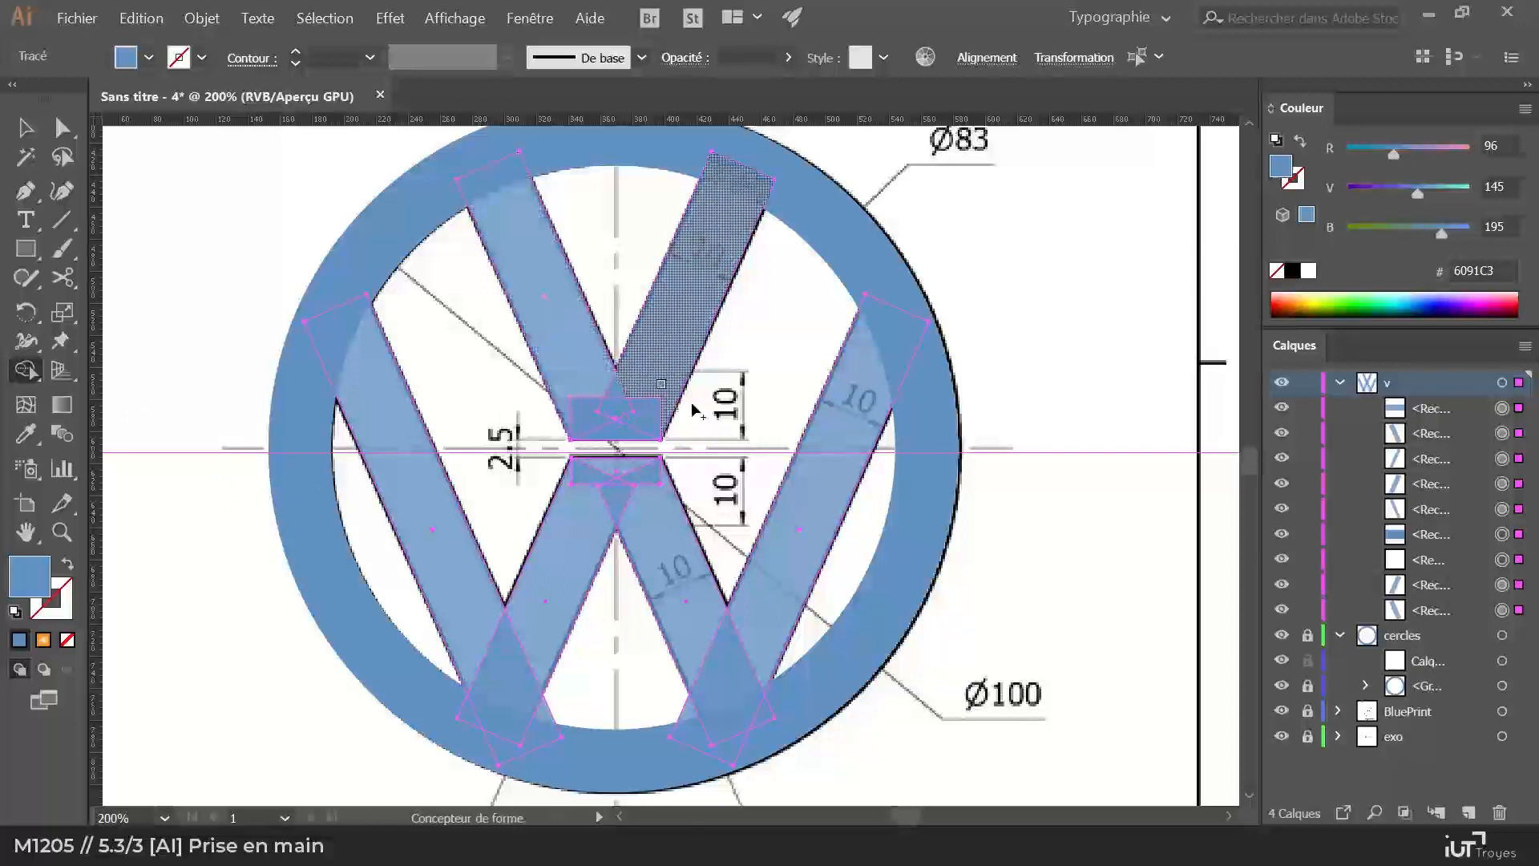
left_click(1308, 635)
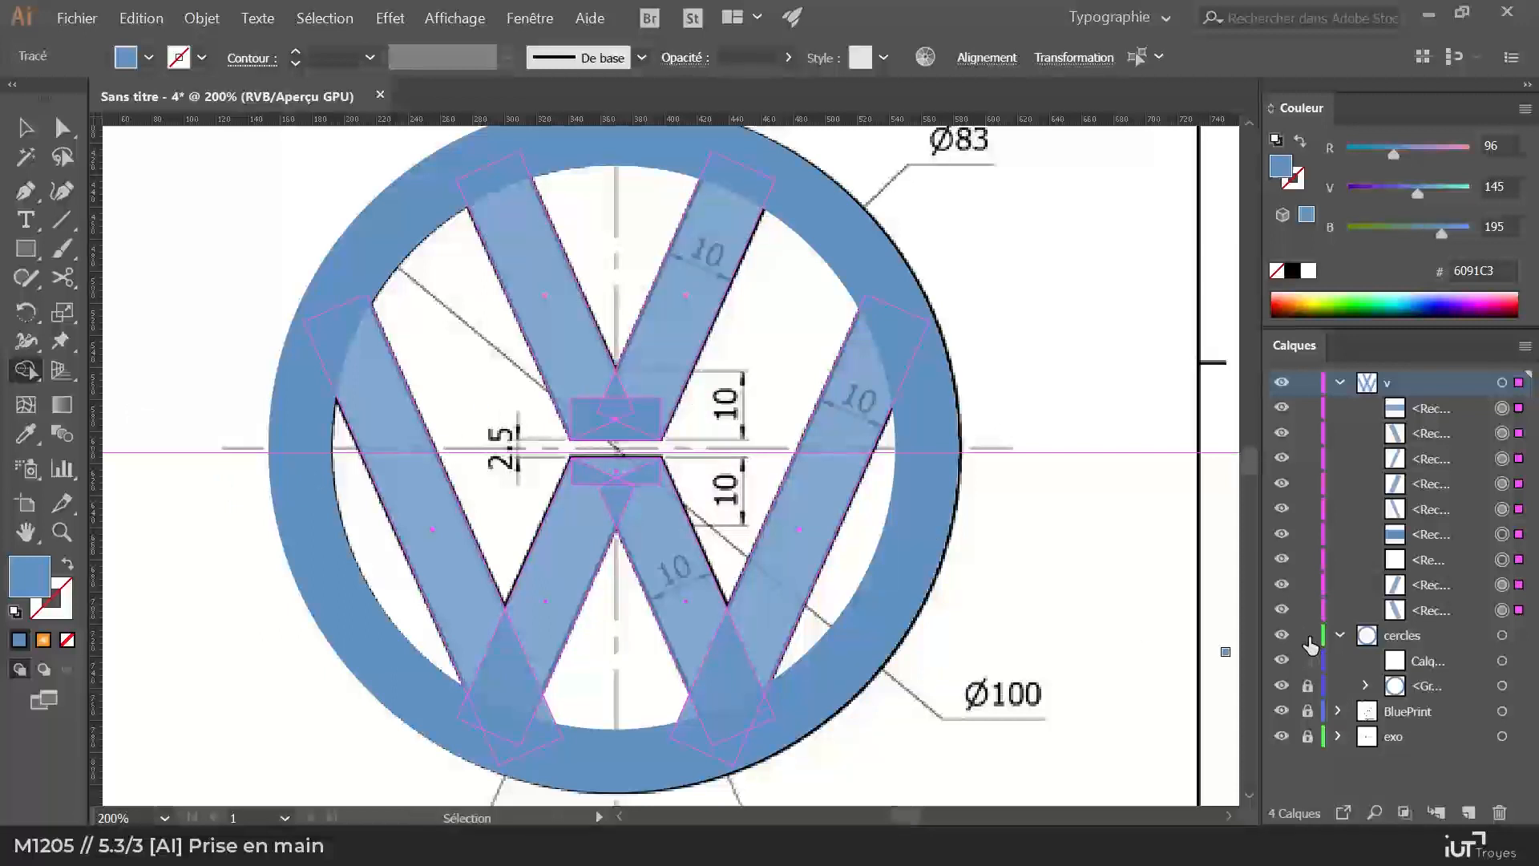
left_click(1307, 686)
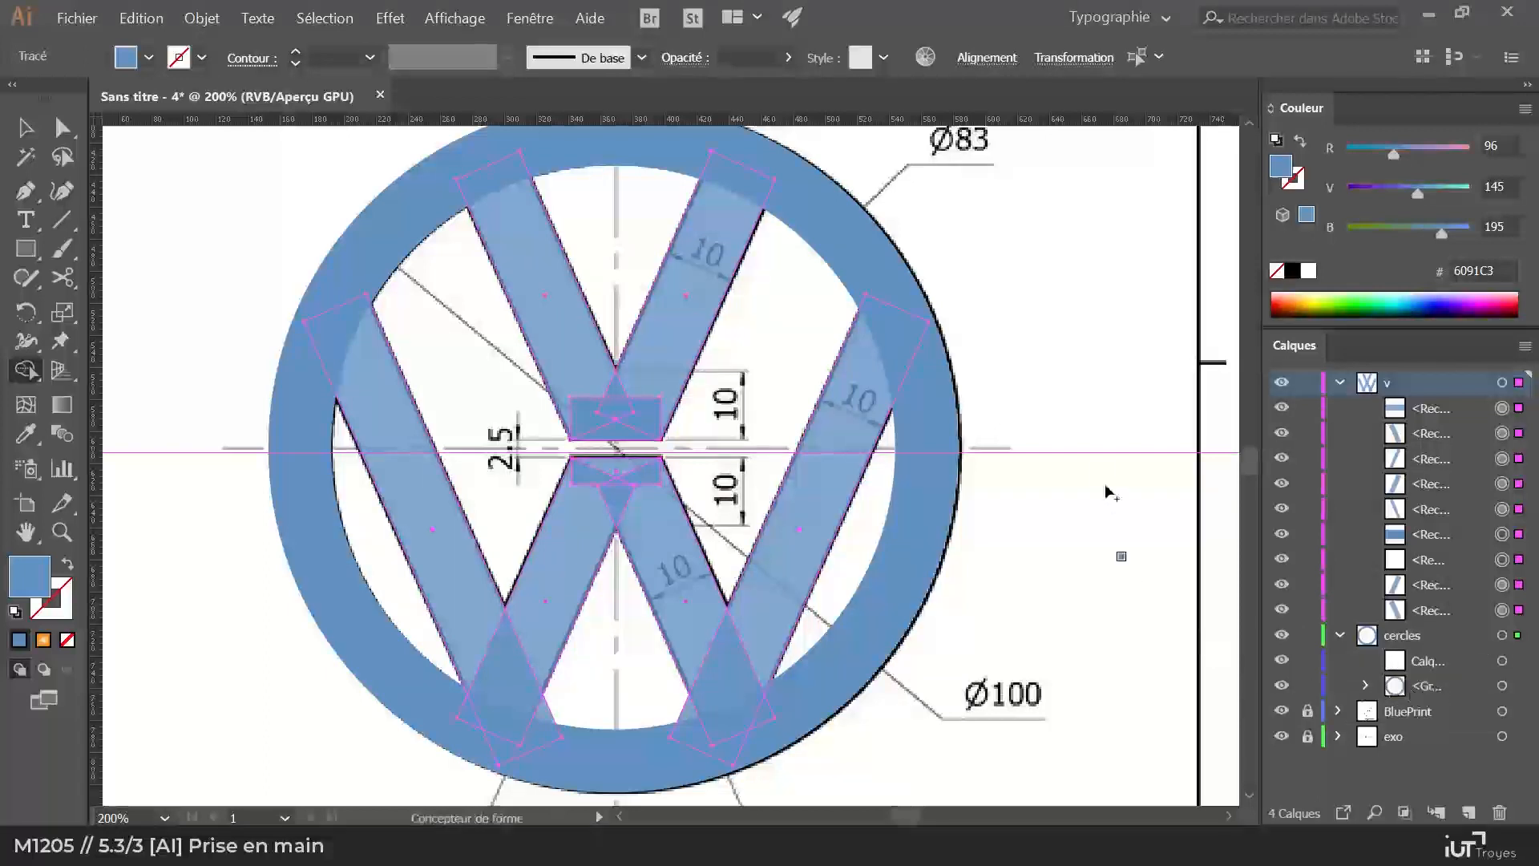
key("ctrl+a")
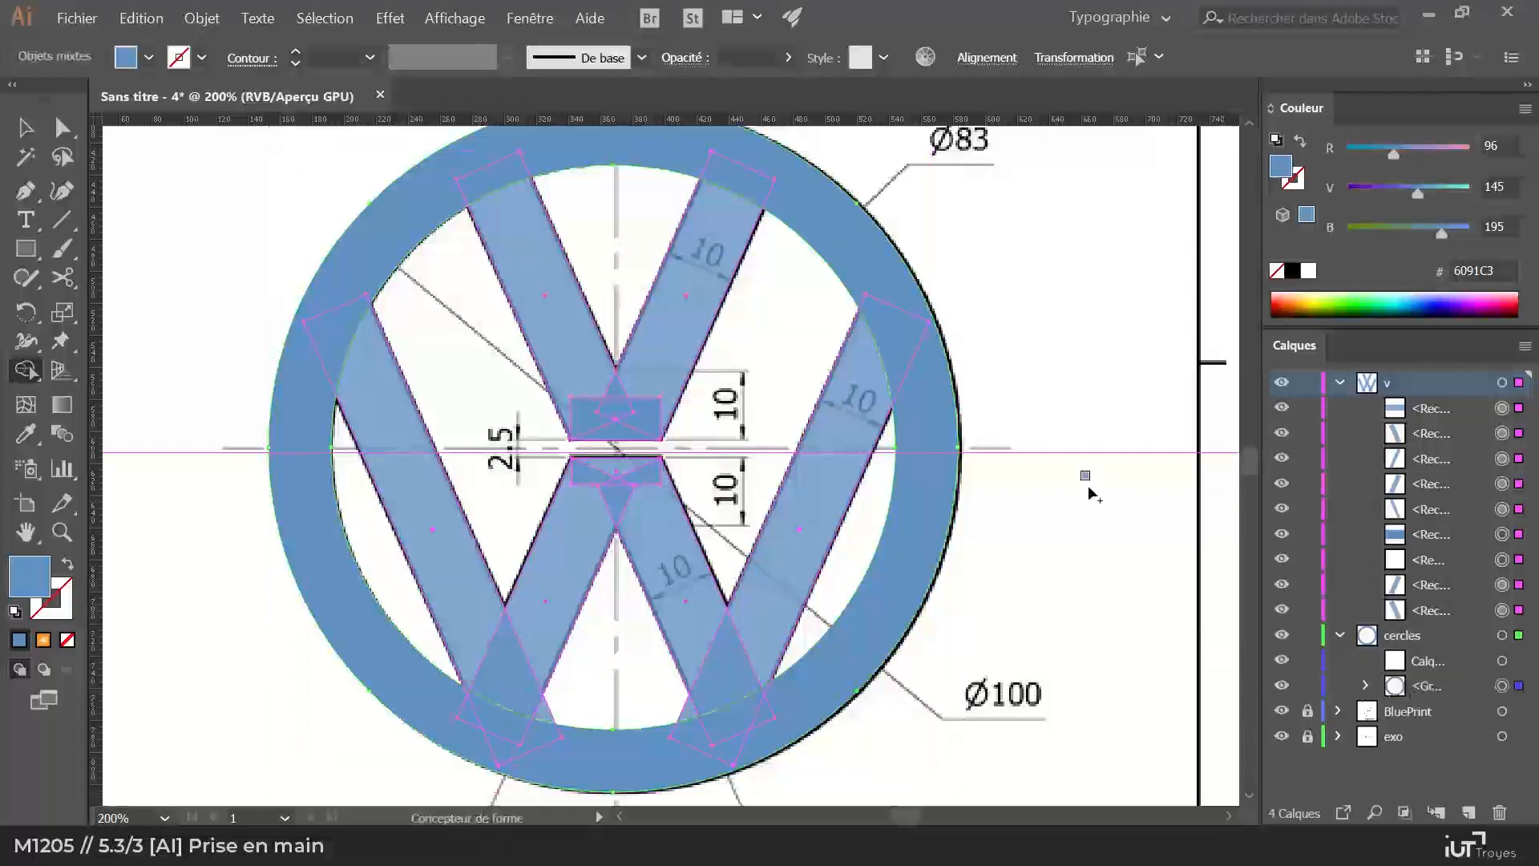
left_click(27, 370)
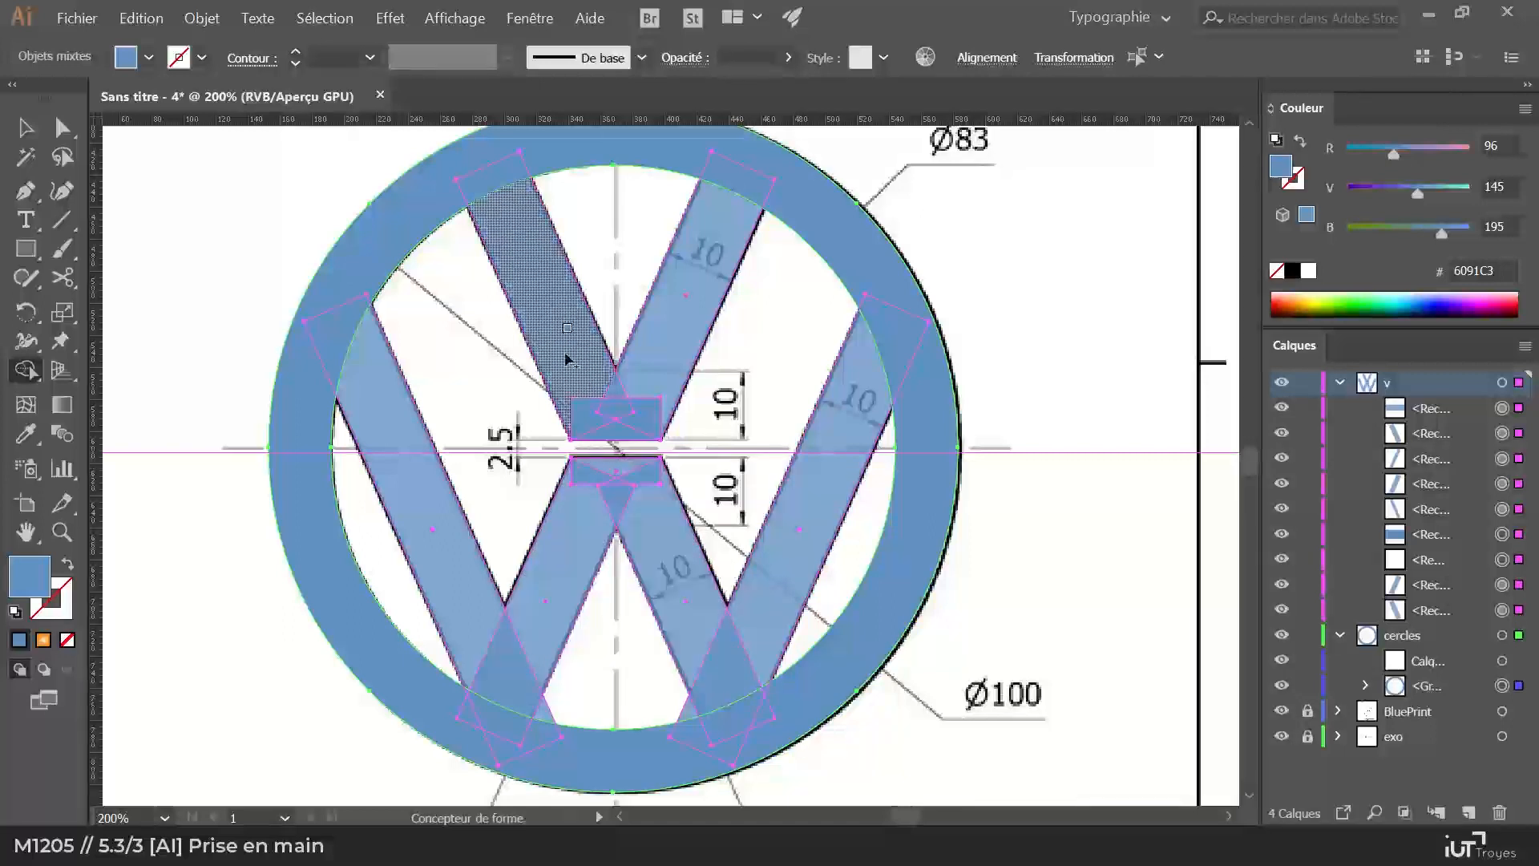
Step: Merge the V's two arms and its bottom centre block into one shape with the Shape Builder
mouse_move(566, 359)
left_mouse_down()
mouse_move(594, 419)
mouse_move(615, 428)
mouse_move(627, 406)
left_mouse_up()
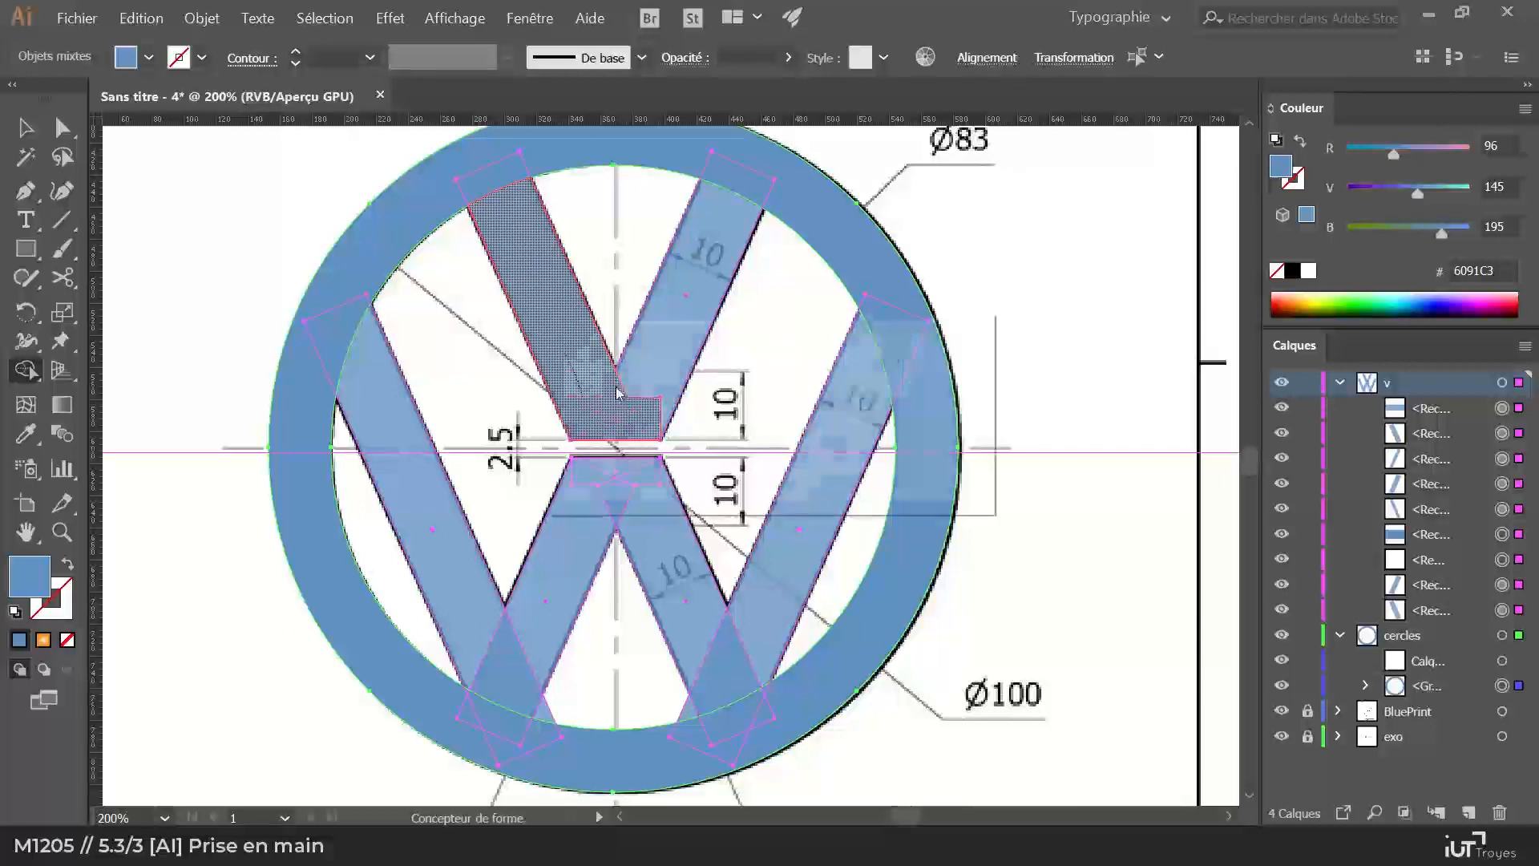
left_click_drag(617, 393, 629, 416)
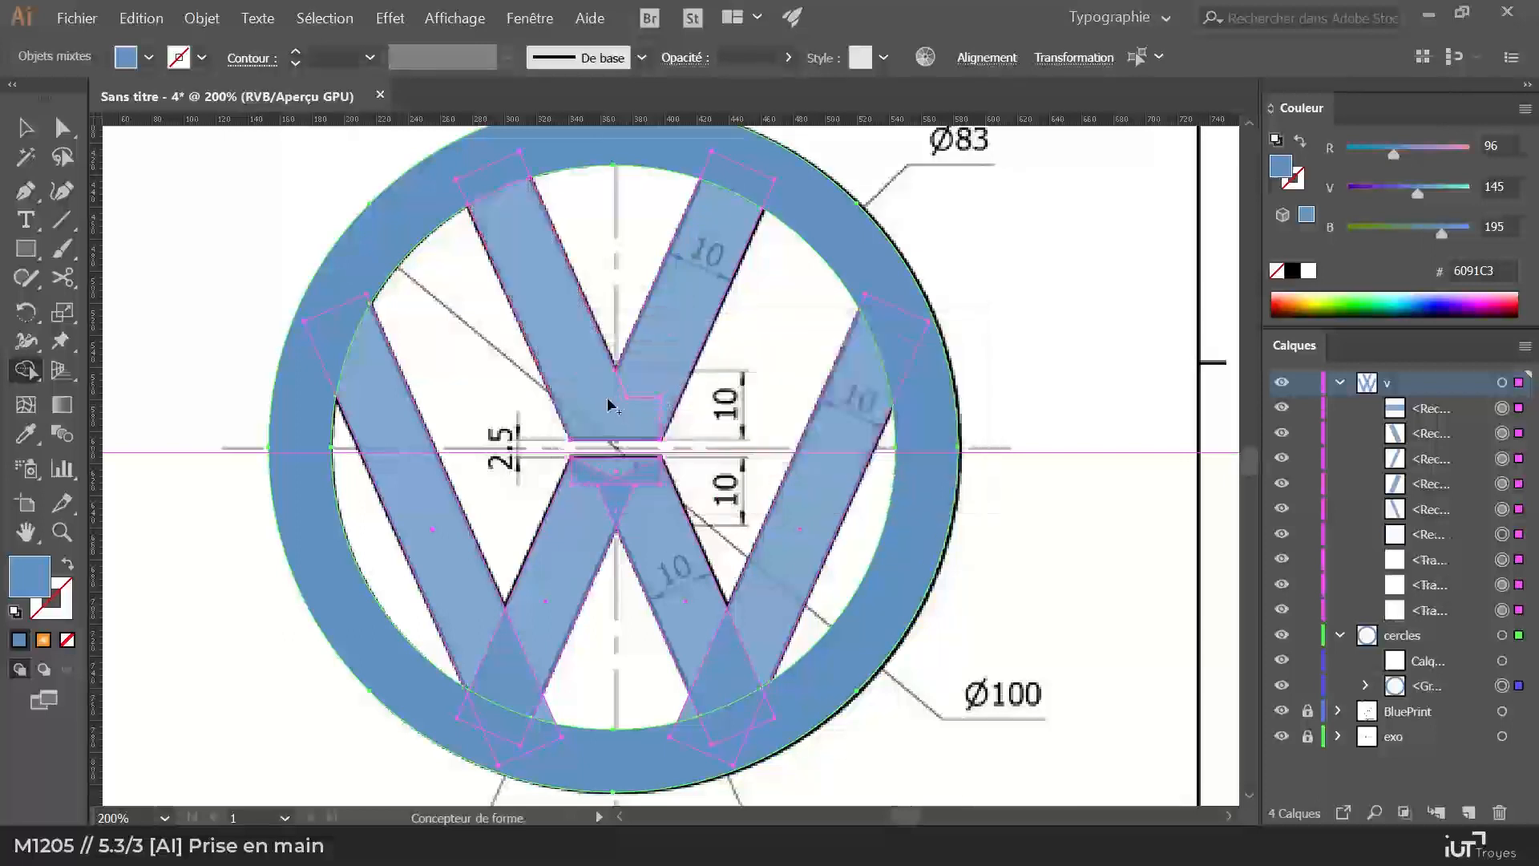
left_click_drag(605, 417, 656, 373)
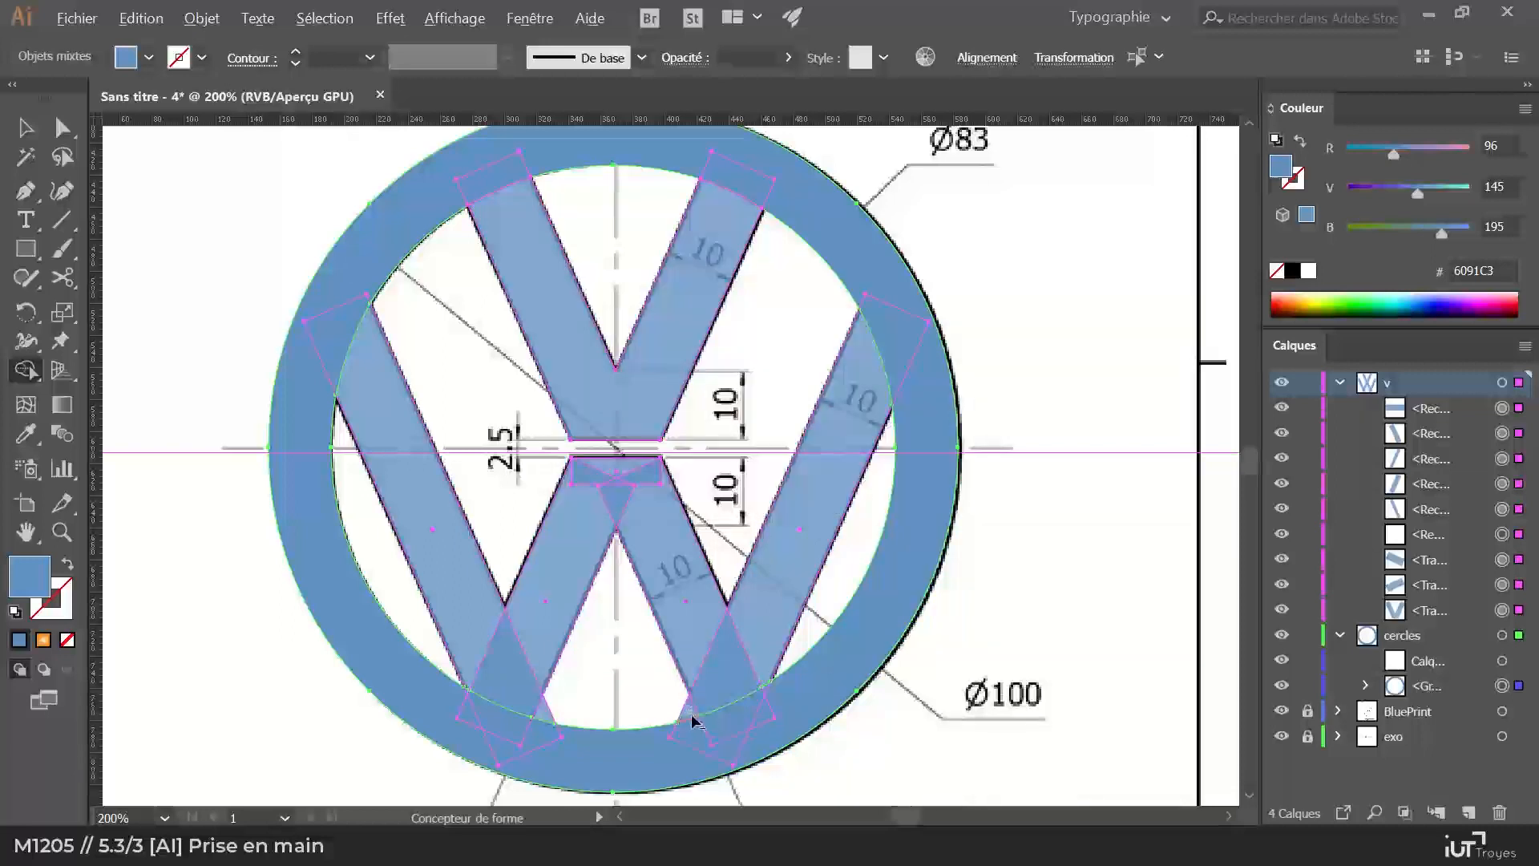
Step: Remove the two small fragments sticking out beside the W's inner arms just above the ring with the Shape Builder
left_click(690, 714)
left_click(544, 710, "alt")
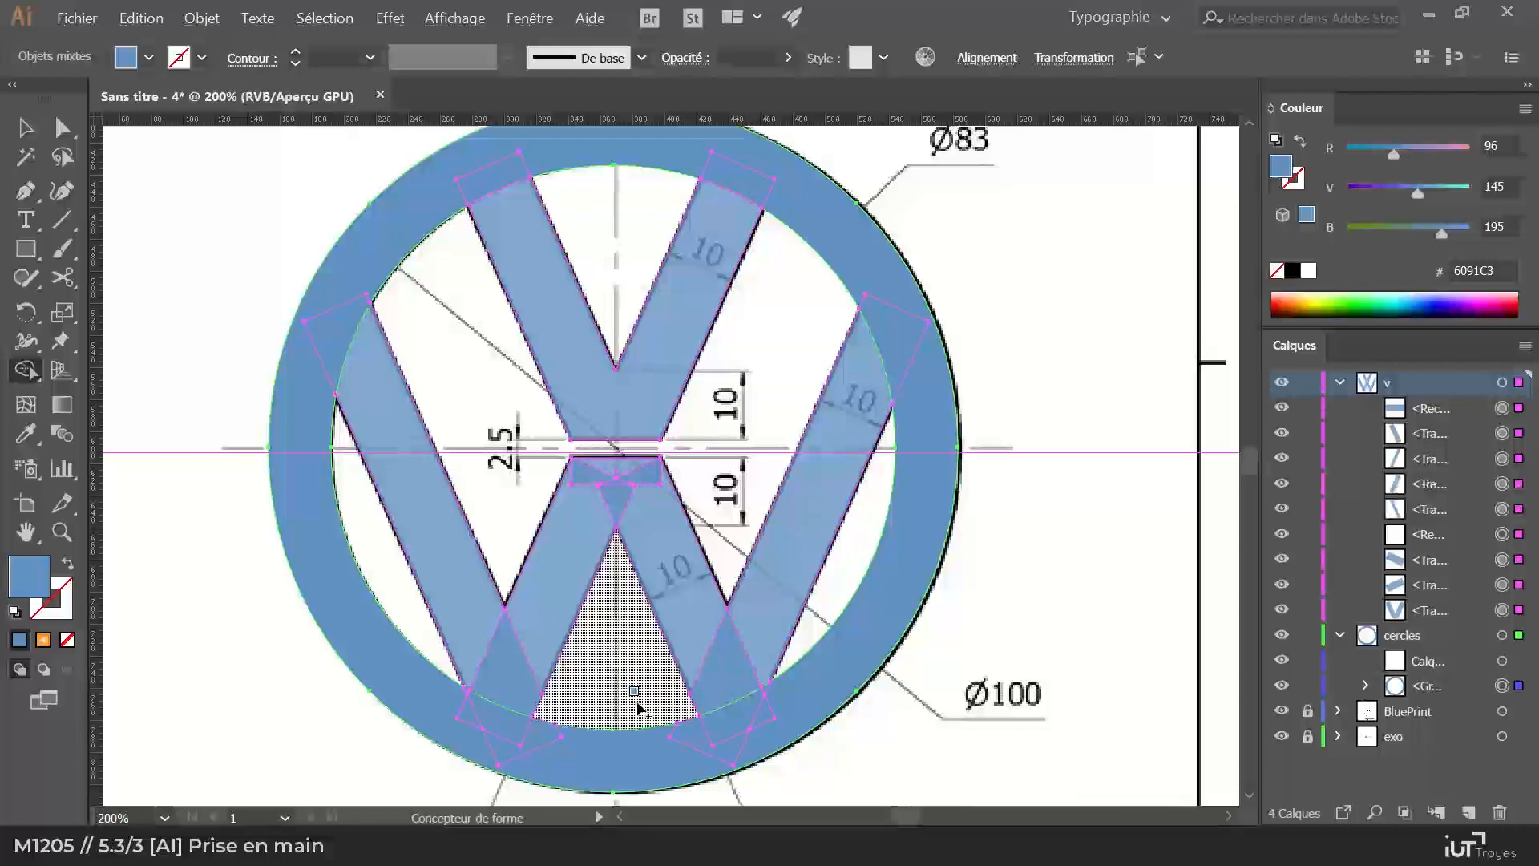
Step: Merge the W's outer and inner bars and its centre block with the ring using the Shape Builder
left_click_drag(338, 281, 367, 378)
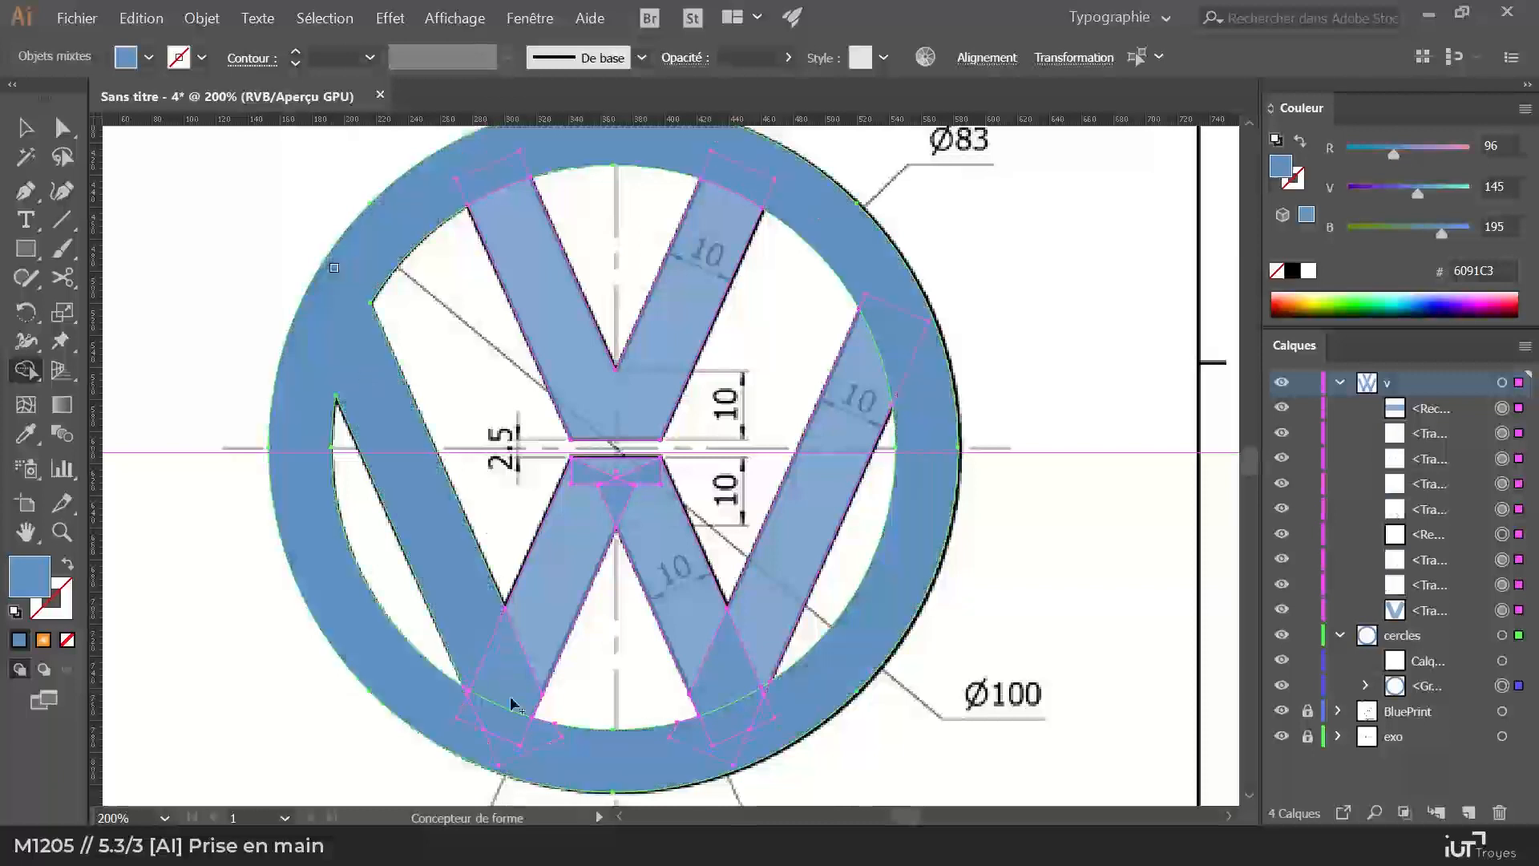
mouse_move(482, 614)
left_mouse_down()
mouse_move(508, 674)
mouse_move(598, 481)
mouse_move(629, 467)
mouse_move(655, 513)
mouse_move(605, 505)
mouse_move(623, 493)
left_mouse_up()
mouse_move(714, 646)
left_mouse_down()
mouse_move(718, 663)
mouse_move(752, 630)
left_mouse_up()
mouse_move(729, 684)
left_mouse_down()
mouse_move(733, 738)
mouse_move(696, 760)
left_mouse_up()
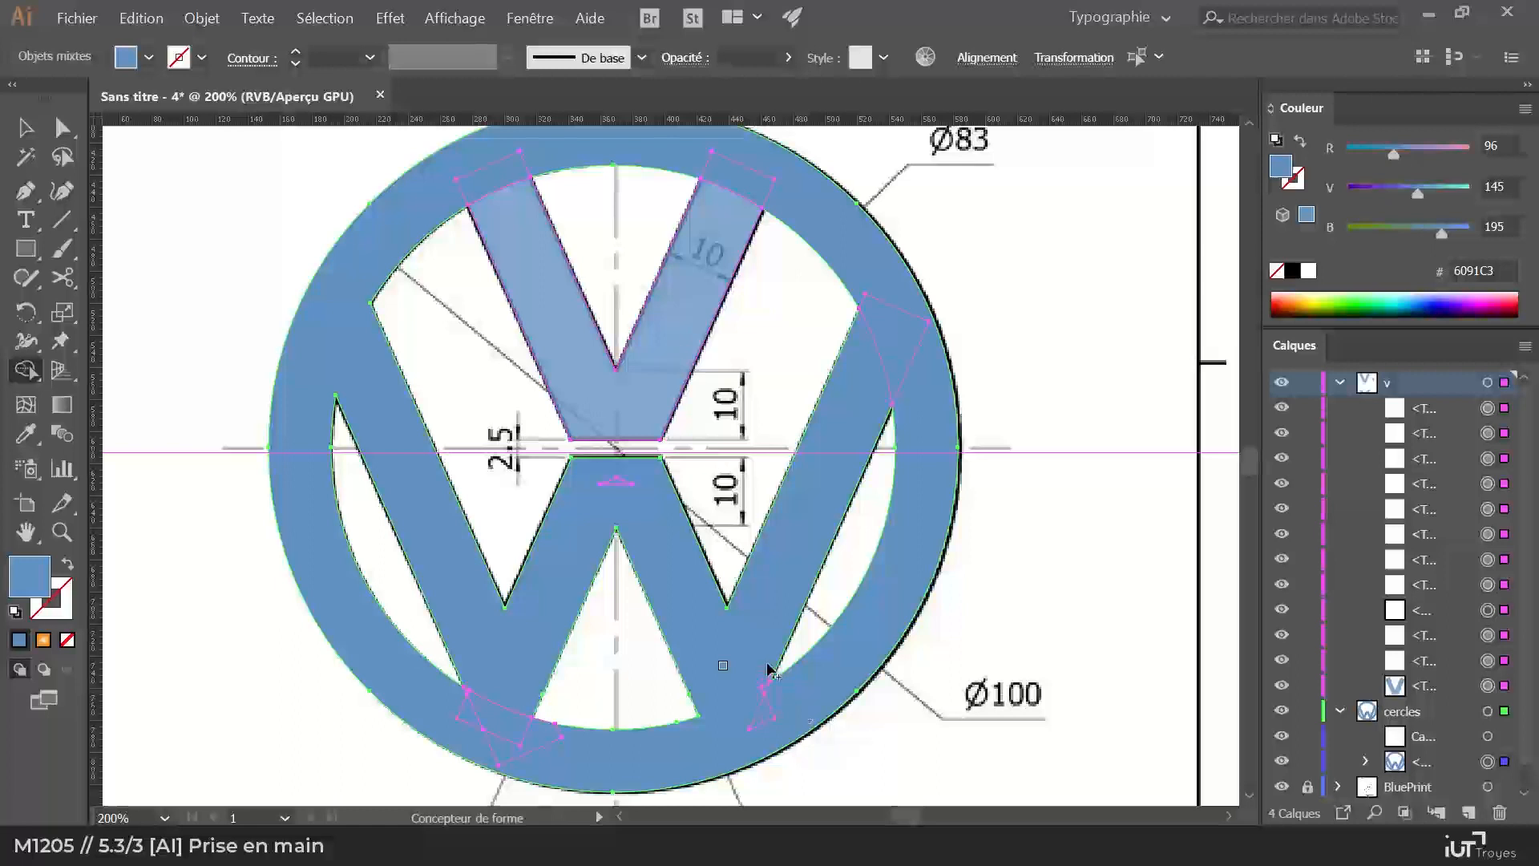
Step: Merge the leftover overlaps at the W's lower-left foot, its right outer arm and the V's upper ends into the ring
left_click_drag(579, 751, 472, 719)
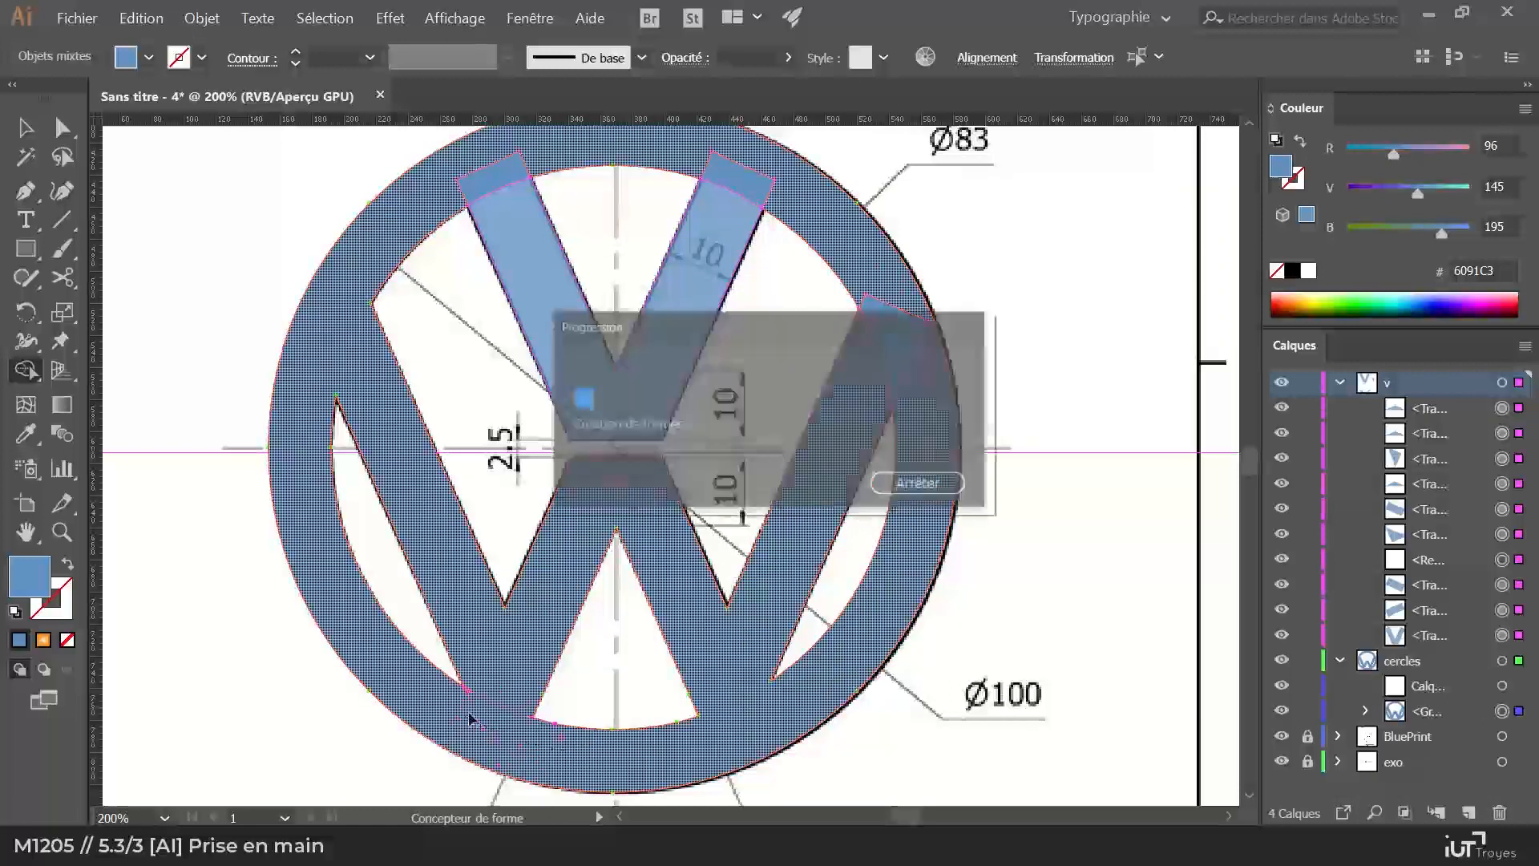
left_click_drag(859, 365, 897, 311)
mouse_move(744, 169)
left_mouse_down()
mouse_move(724, 207)
mouse_move(508, 151)
left_mouse_up()
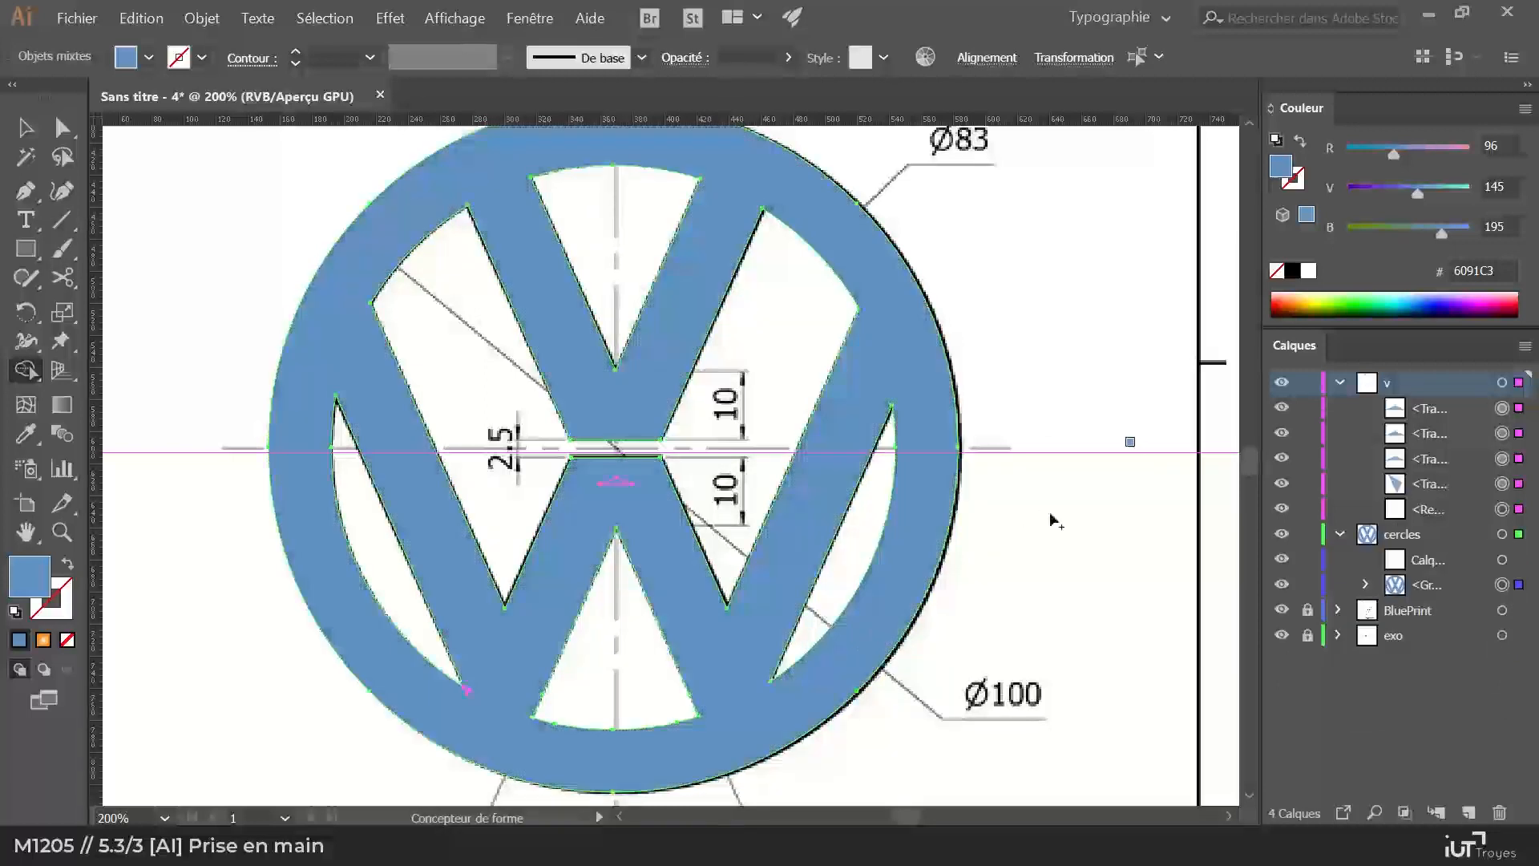
Step: Unite the remaining selected logo pieces into one shape with the Pathfinder
left_click(529, 17)
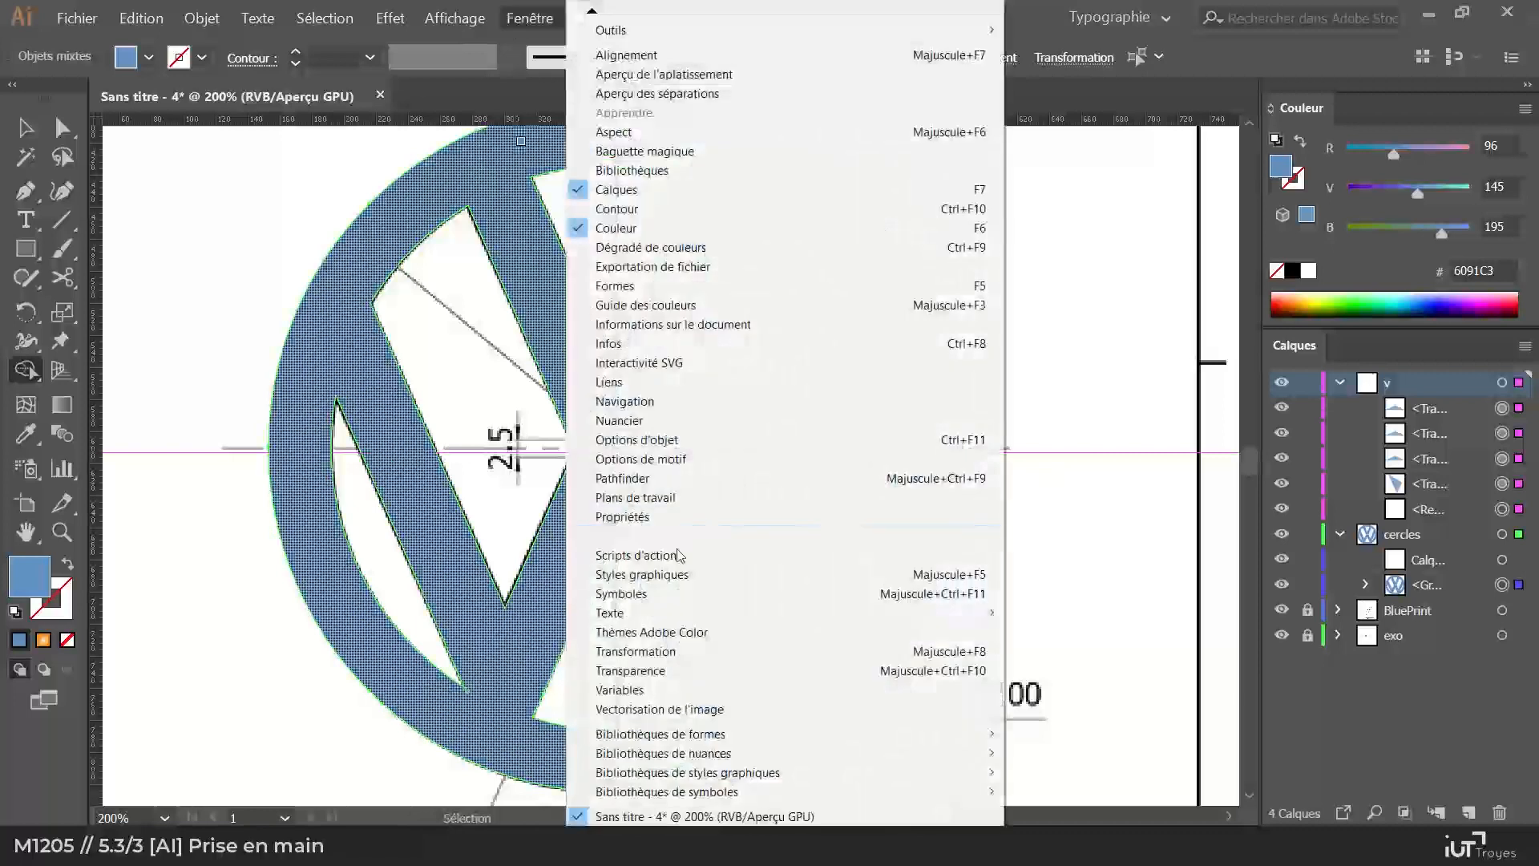
left_click(659, 480)
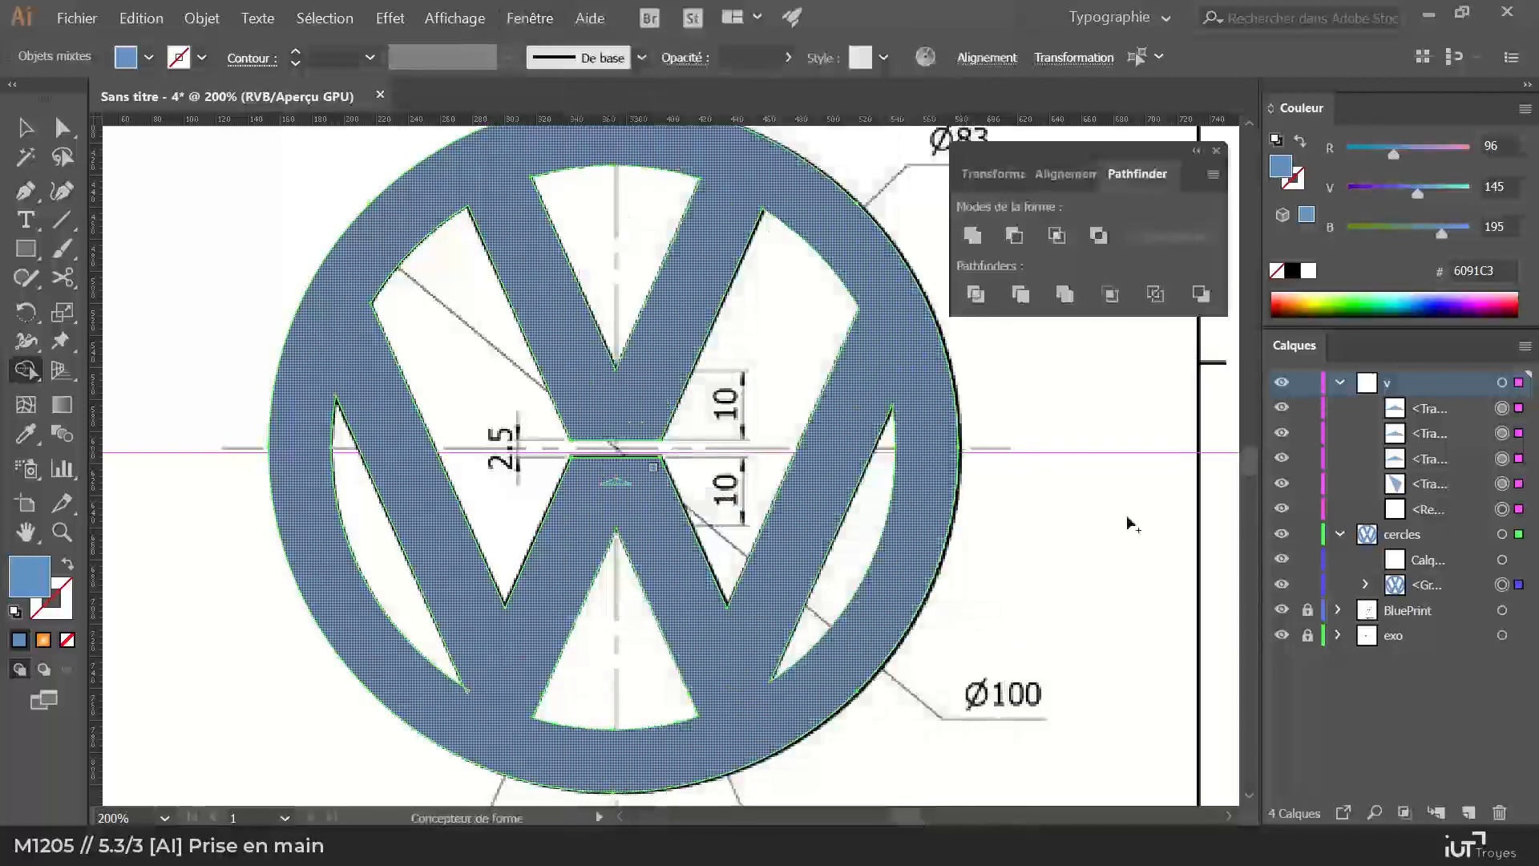
left_click(1018, 294)
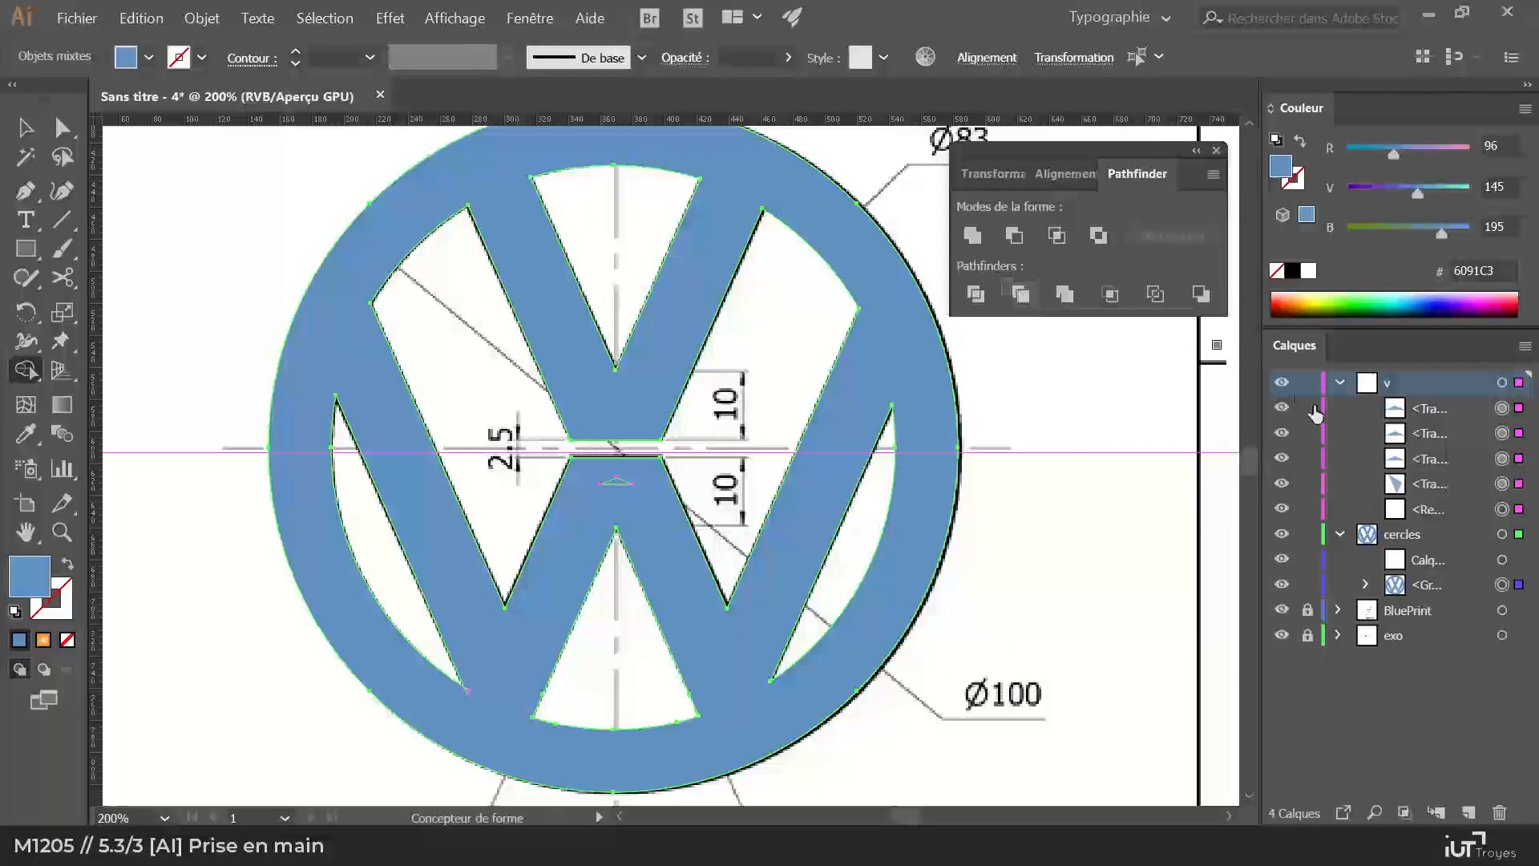
left_click(978, 239)
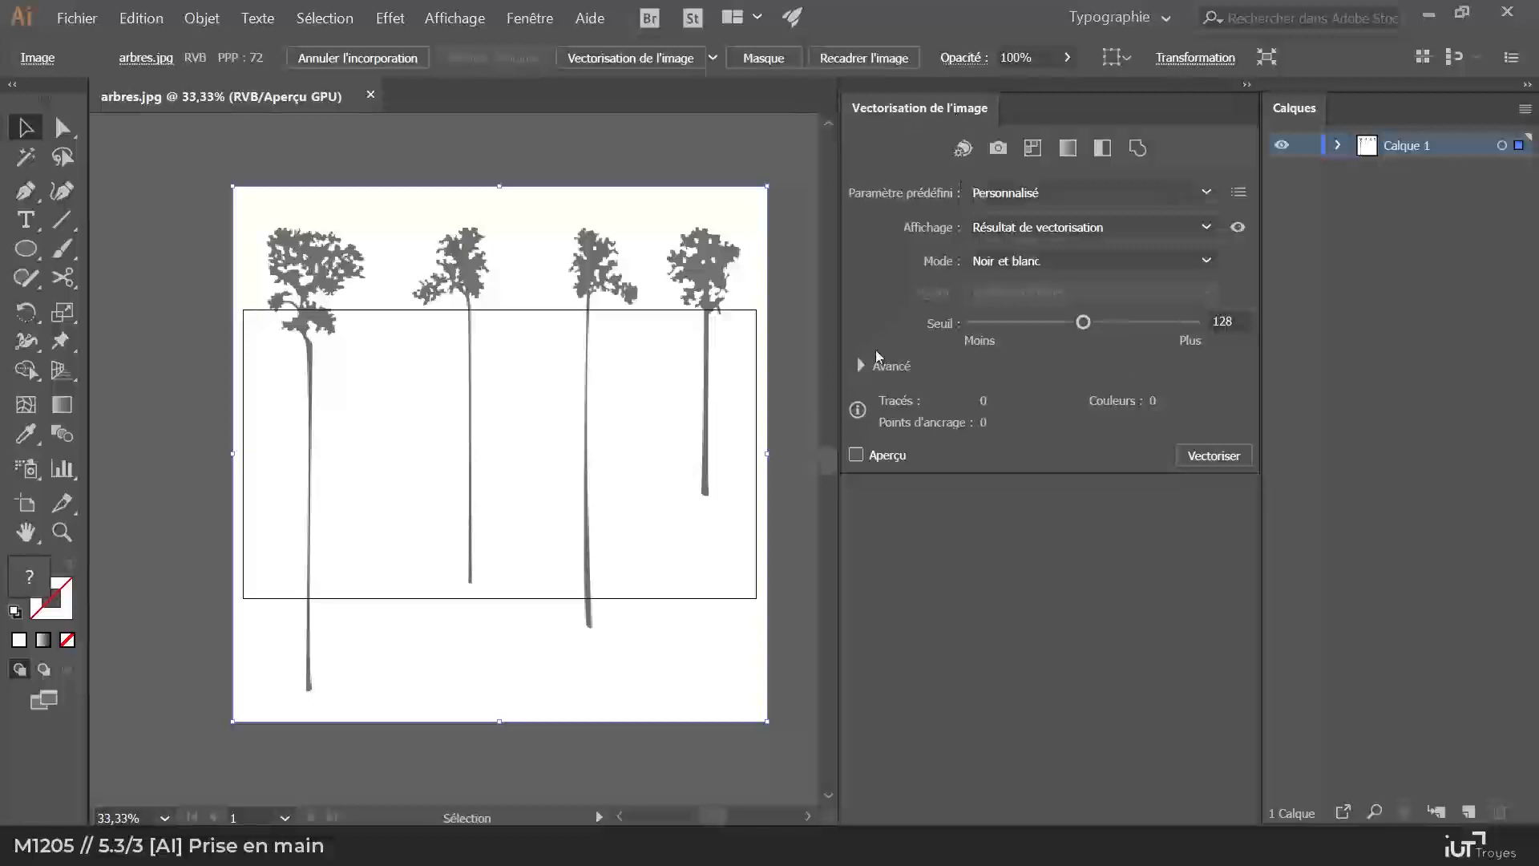
Step: Trace the arbres.jpg tree image in black and white with the Ignore White option (Ignorer le blanc) enabled
left_click(861, 366)
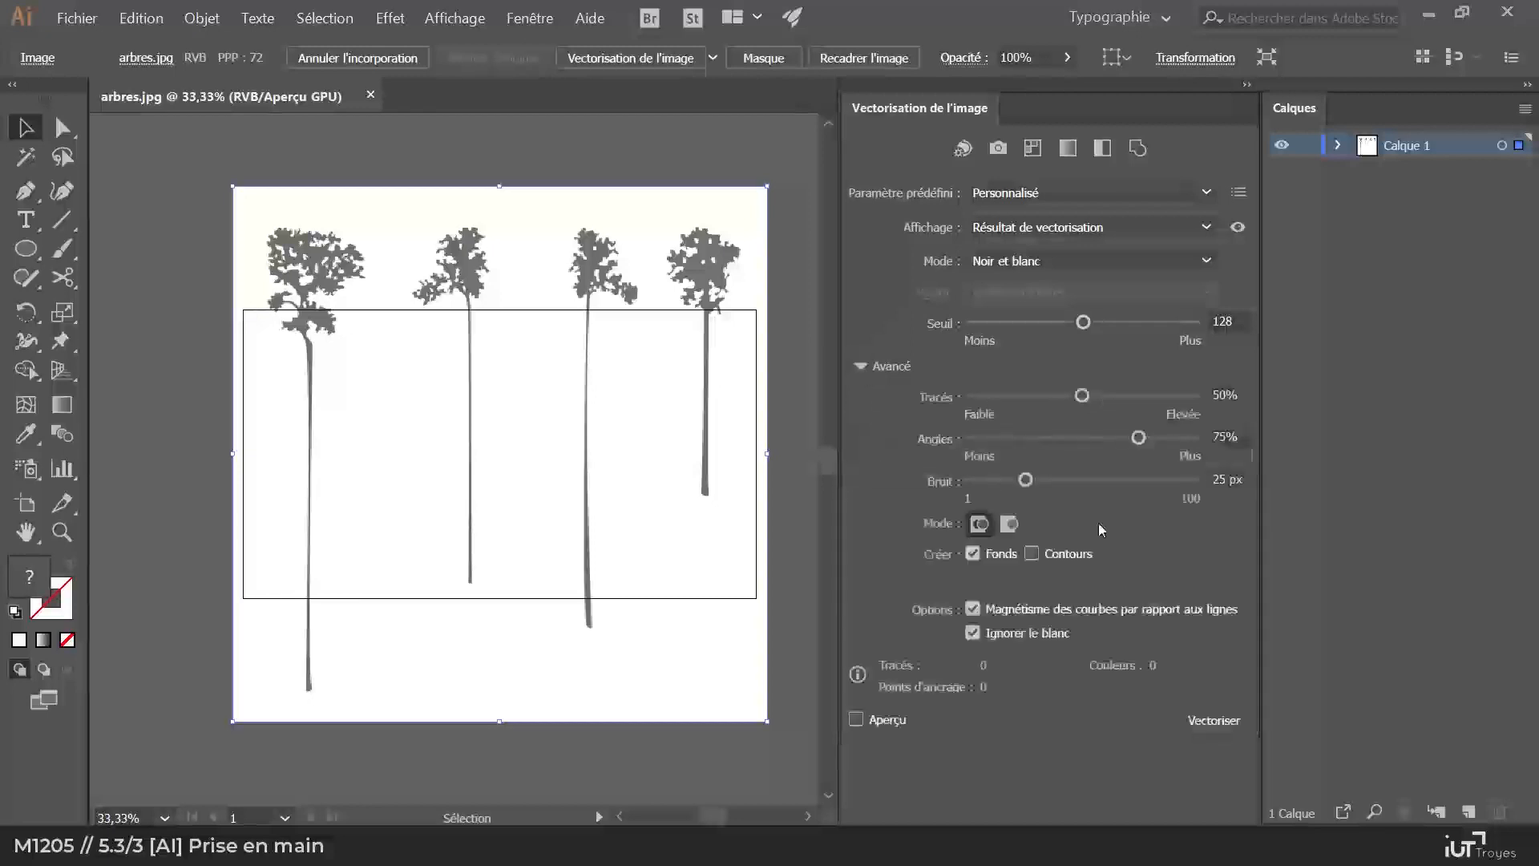
left_click(974, 633)
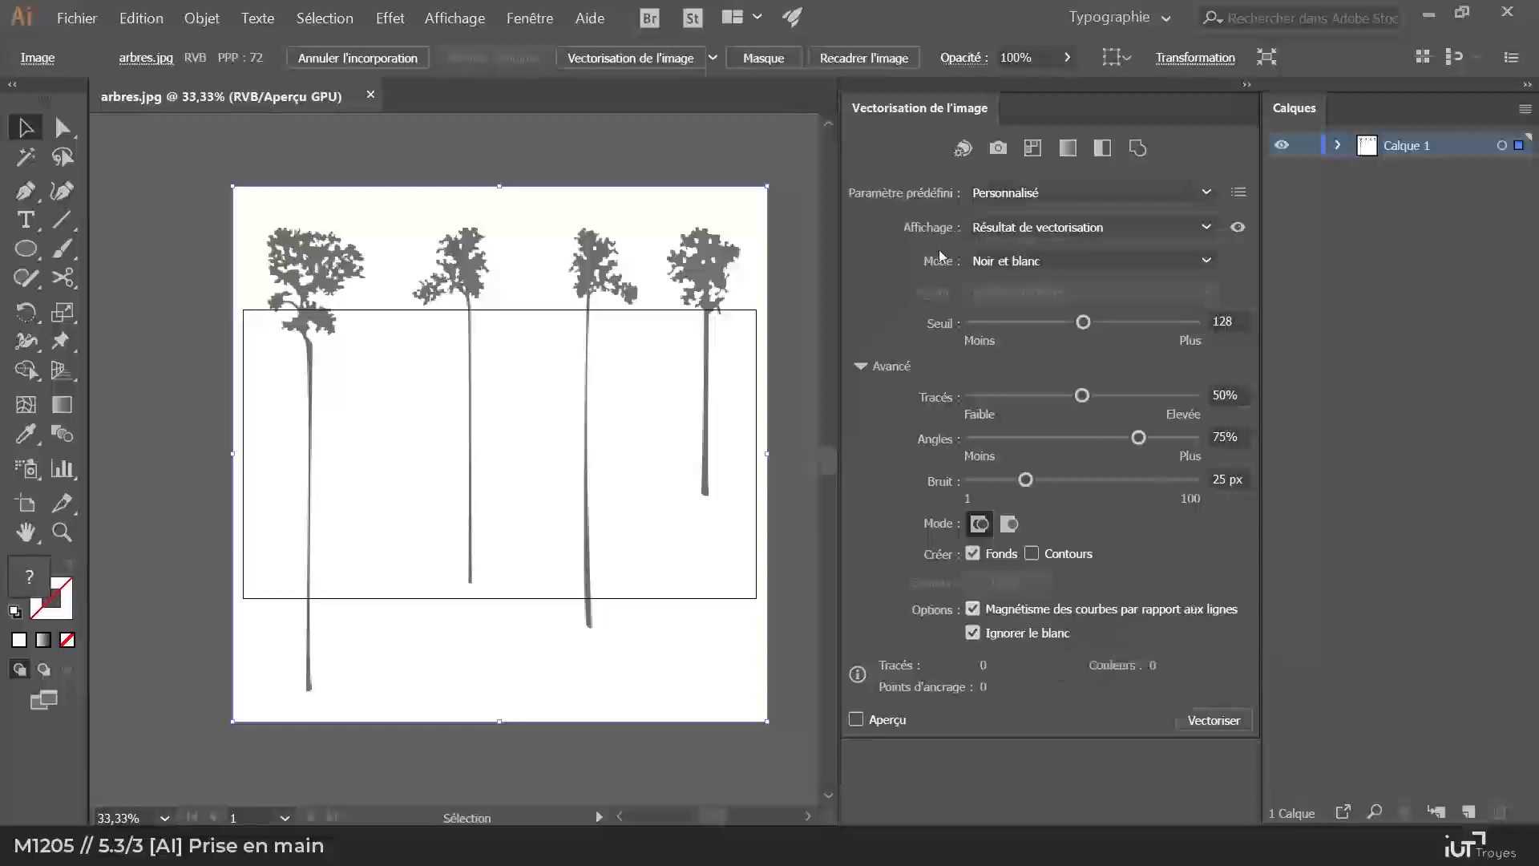
left_click(1211, 721)
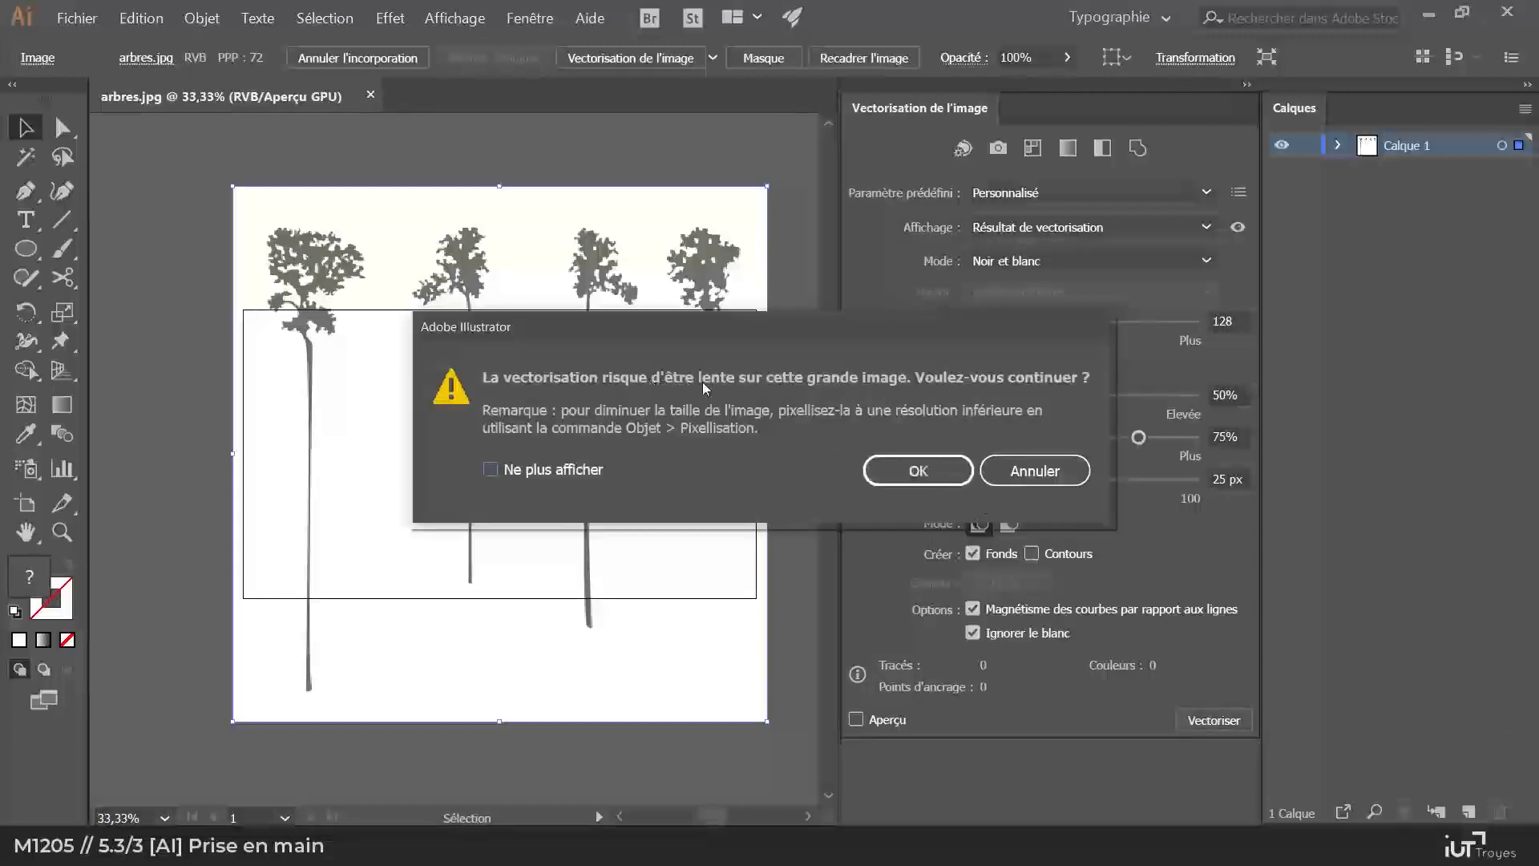
left_click(916, 470)
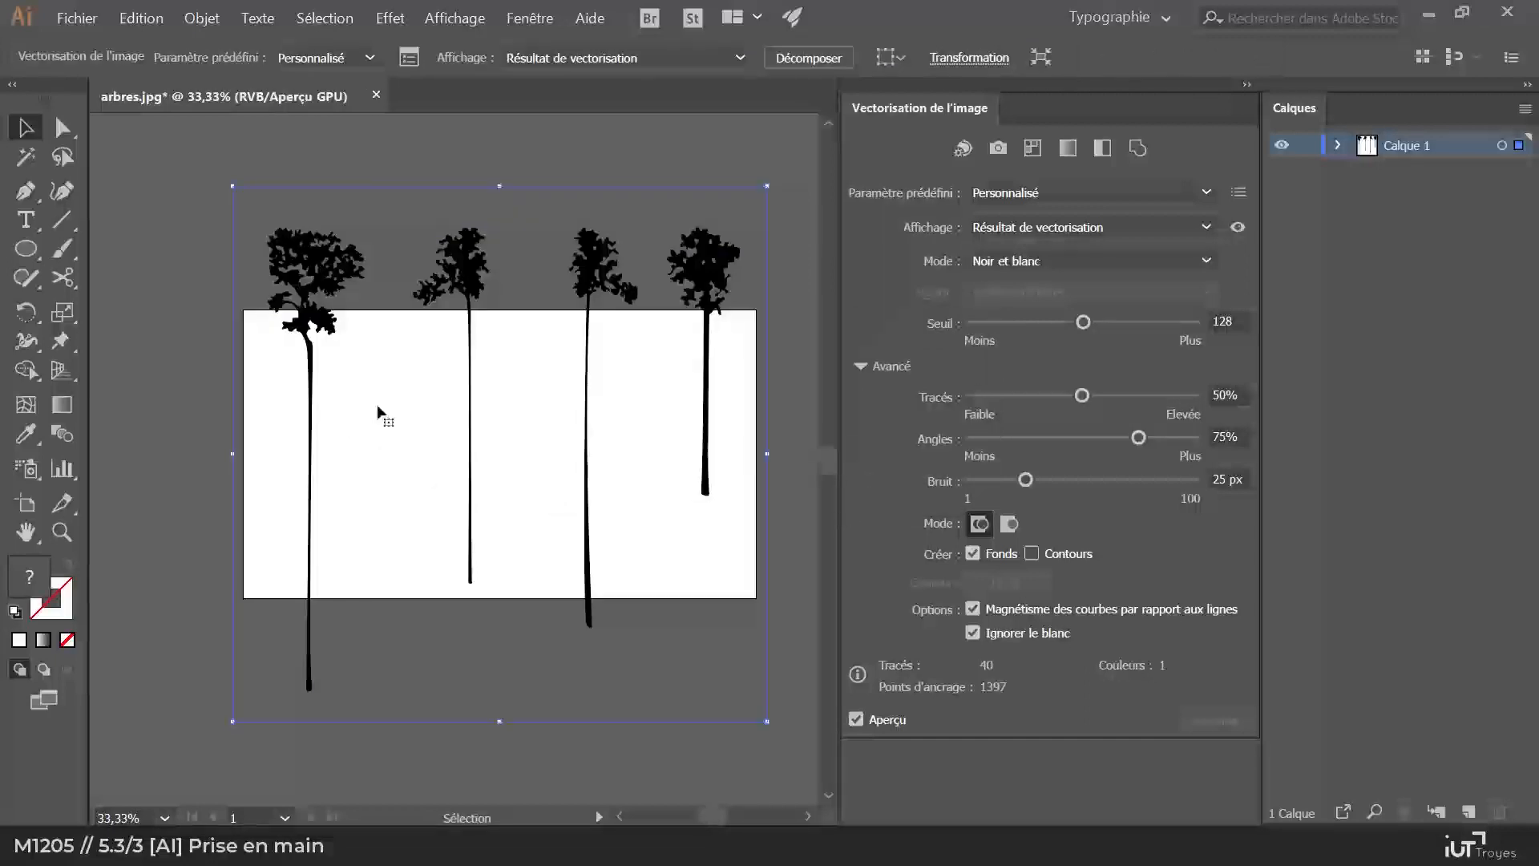
Step: Examine the traced foliage up close and raise the tracing threshold (Seuil) to 167
key("z")
left_click(329, 345)
left_click(316, 285)
left_click(324, 280)
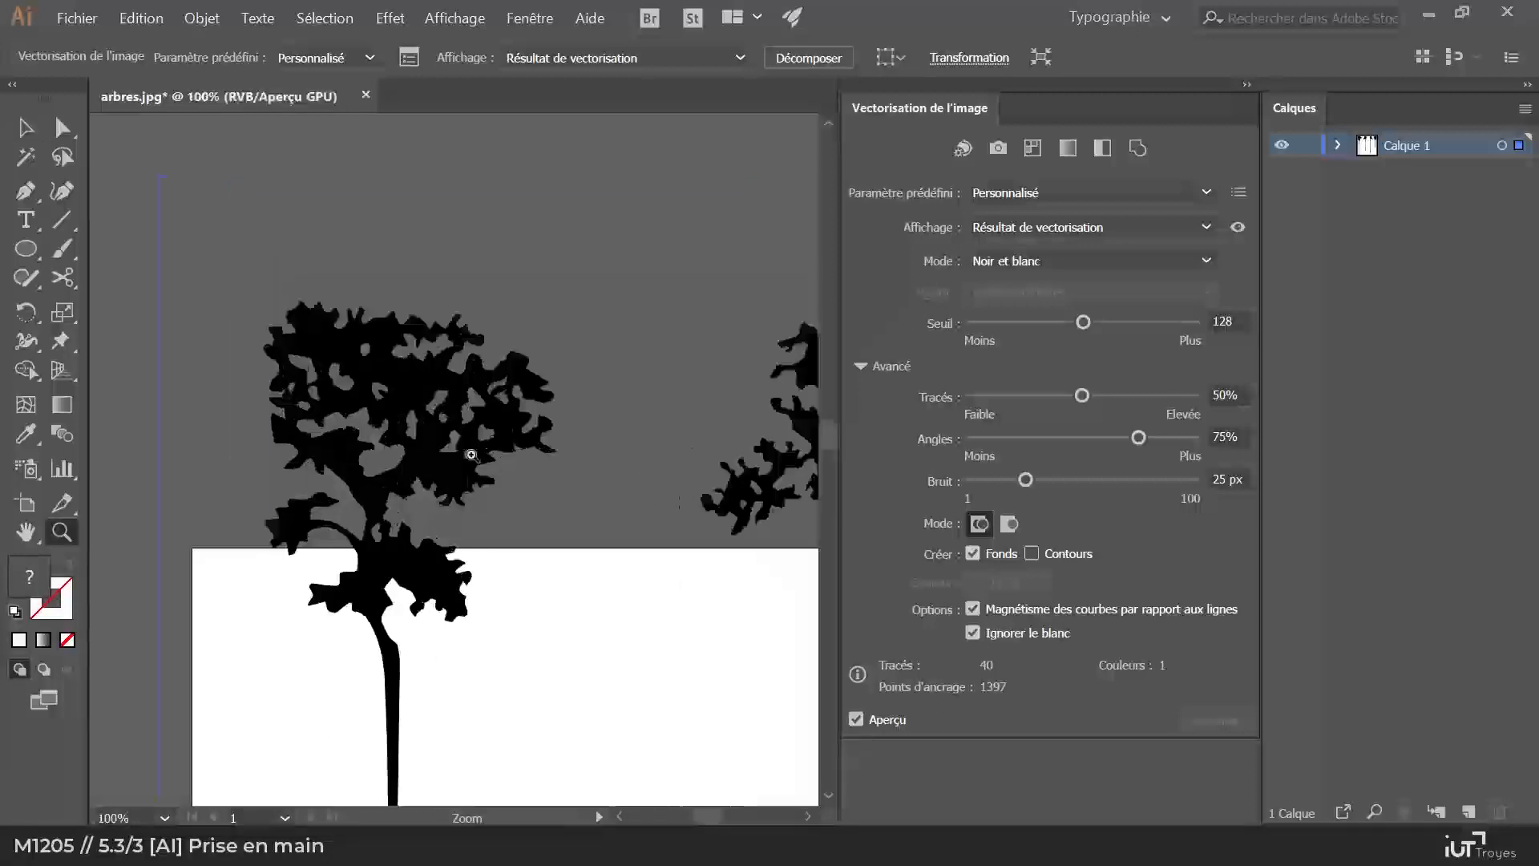
key("space")
left_click_drag(610, 475, 227, 438)
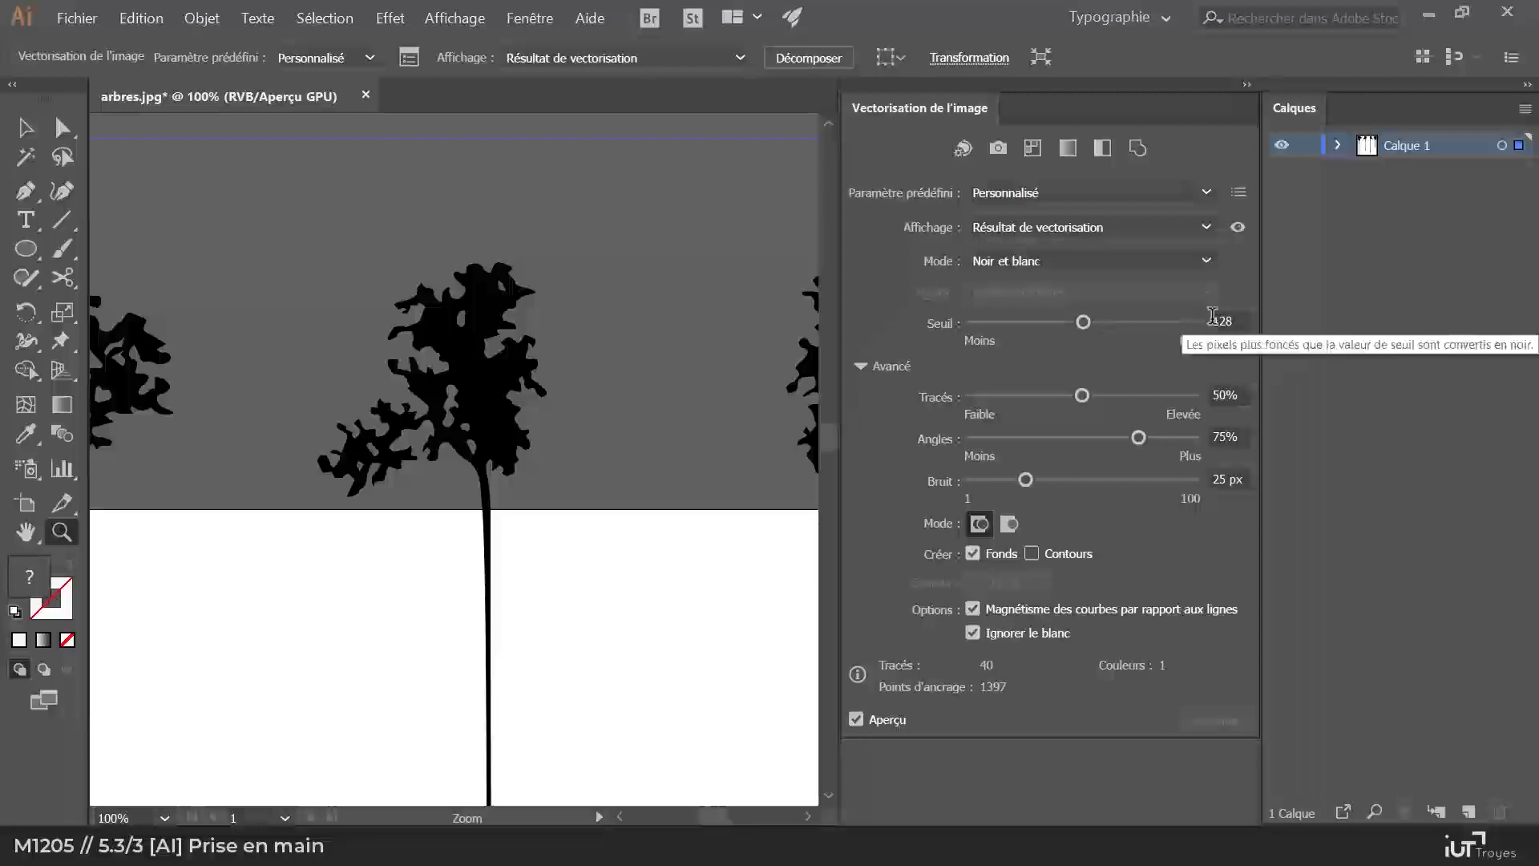
left_click_drag(1089, 321, 1124, 324)
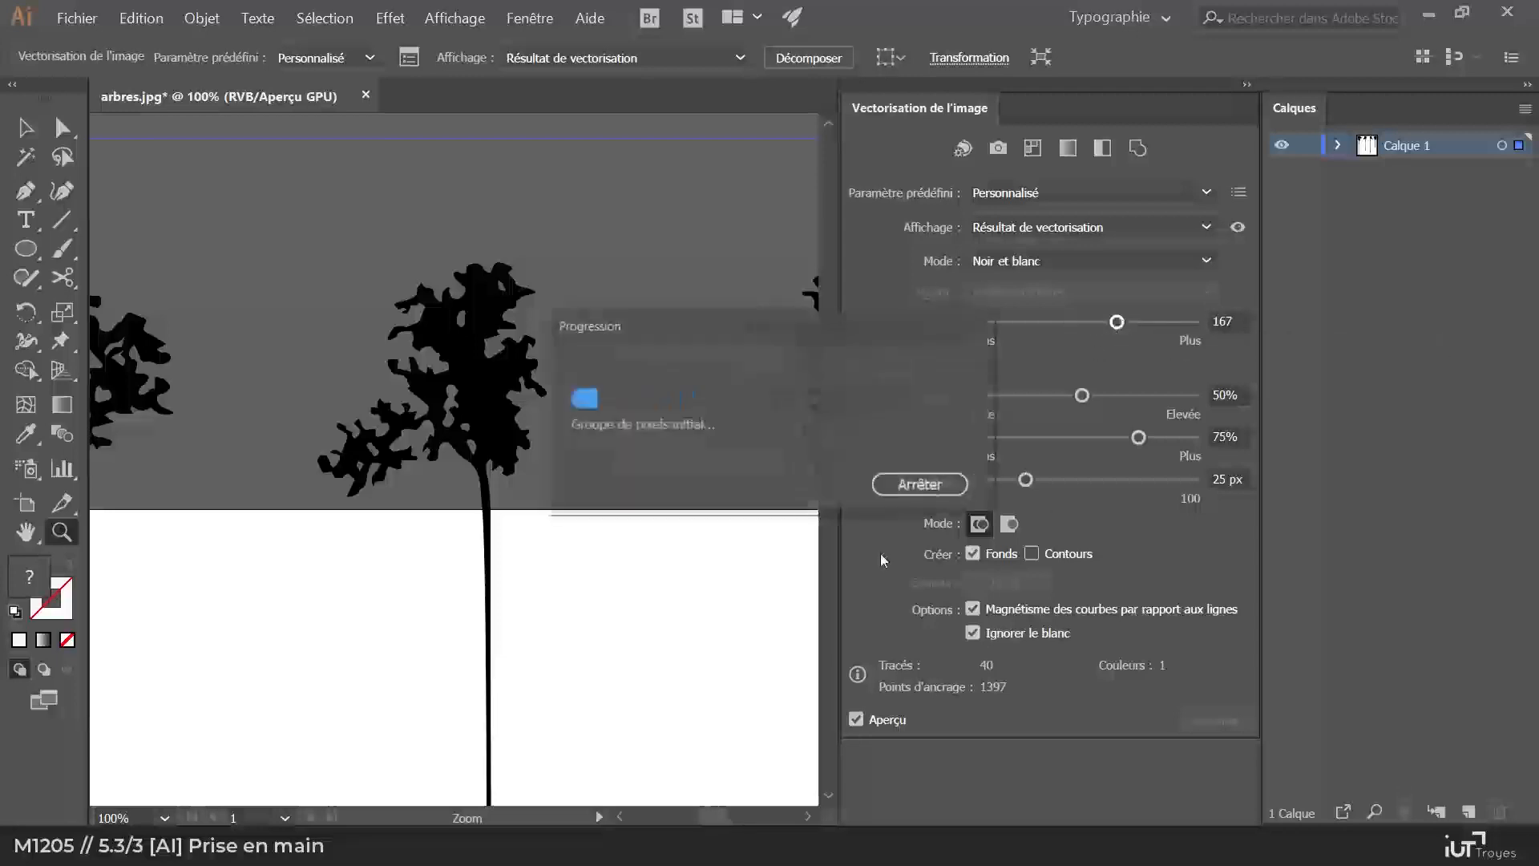
Step: Inspect the updated tree tracing and expand it into editable vector paths
key("space")
left_click_drag(684, 498, 798, 470)
left_click_drag(287, 482, 498, 439)
key("space")
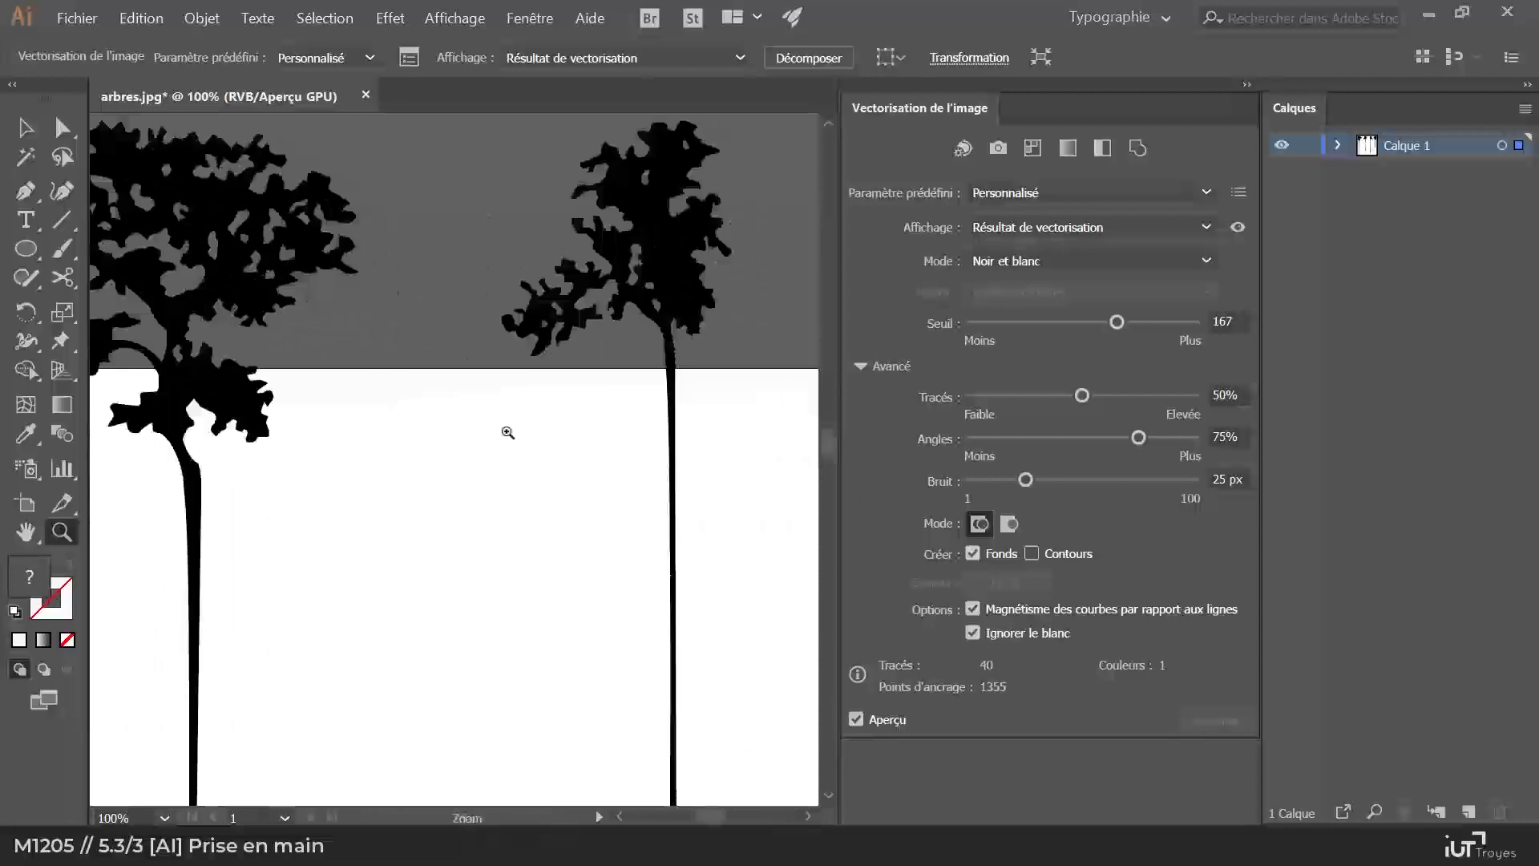
left_click(586, 453, "alt")
left_click(588, 454, "alt")
left_click(548, 533, "alt")
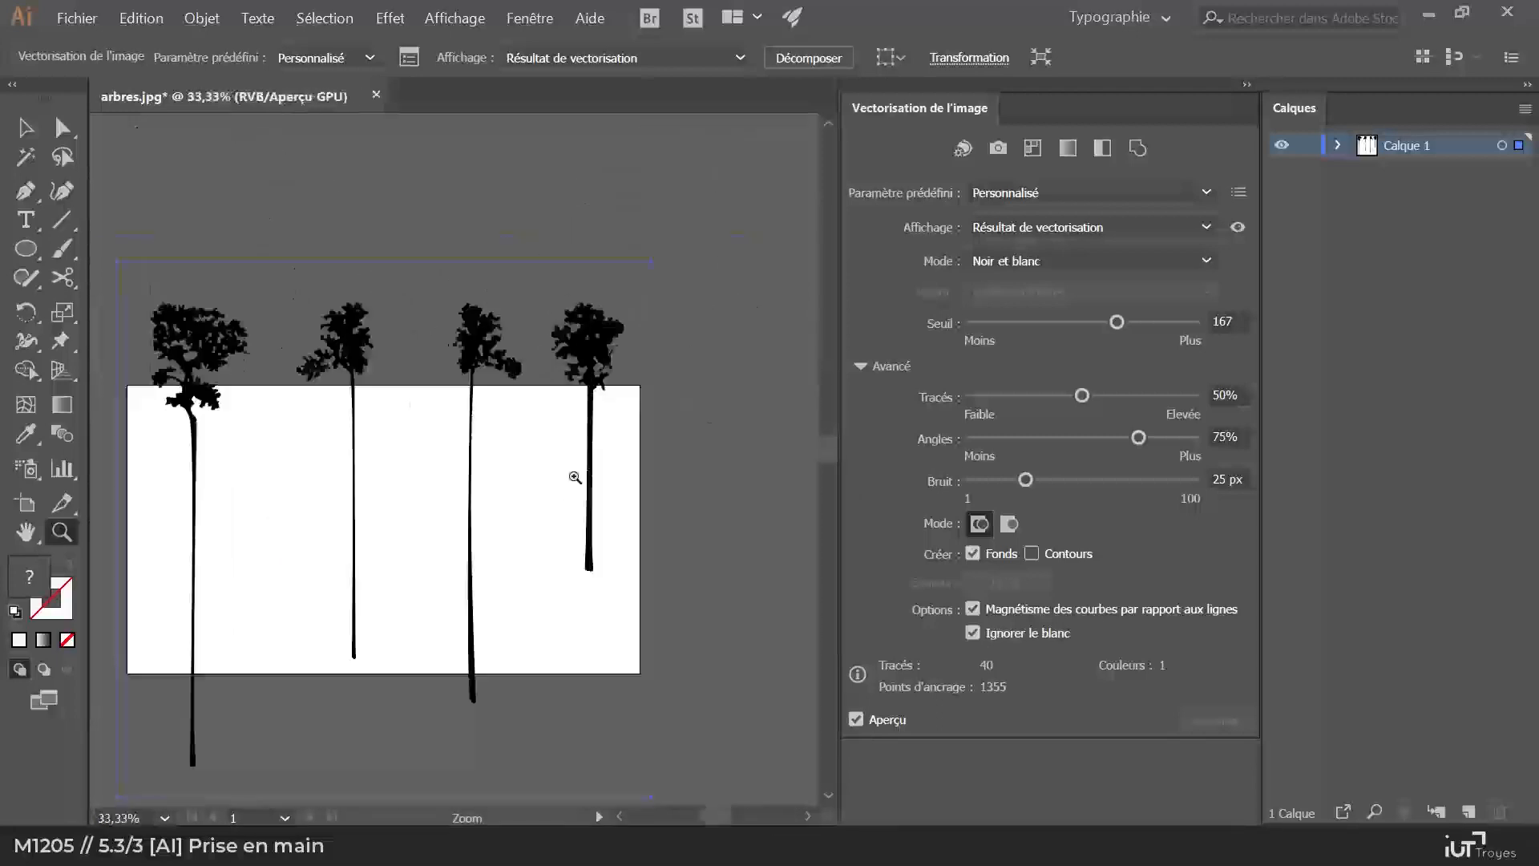
left_click(810, 58)
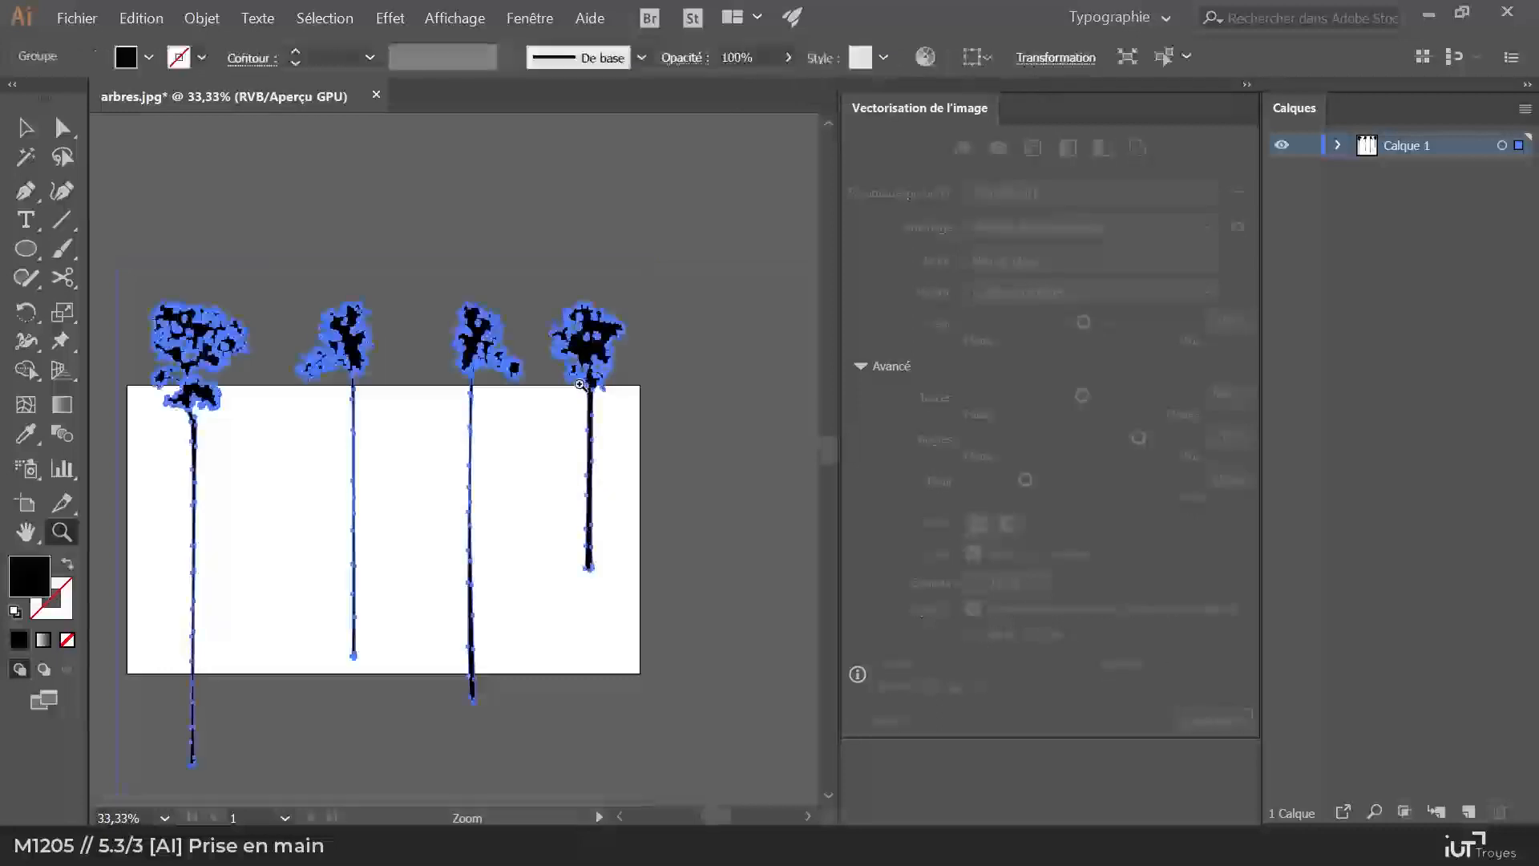
Step: Select the expanded tree group and ungroup it into separate paths
left_click(583, 383)
left_click(461, 379)
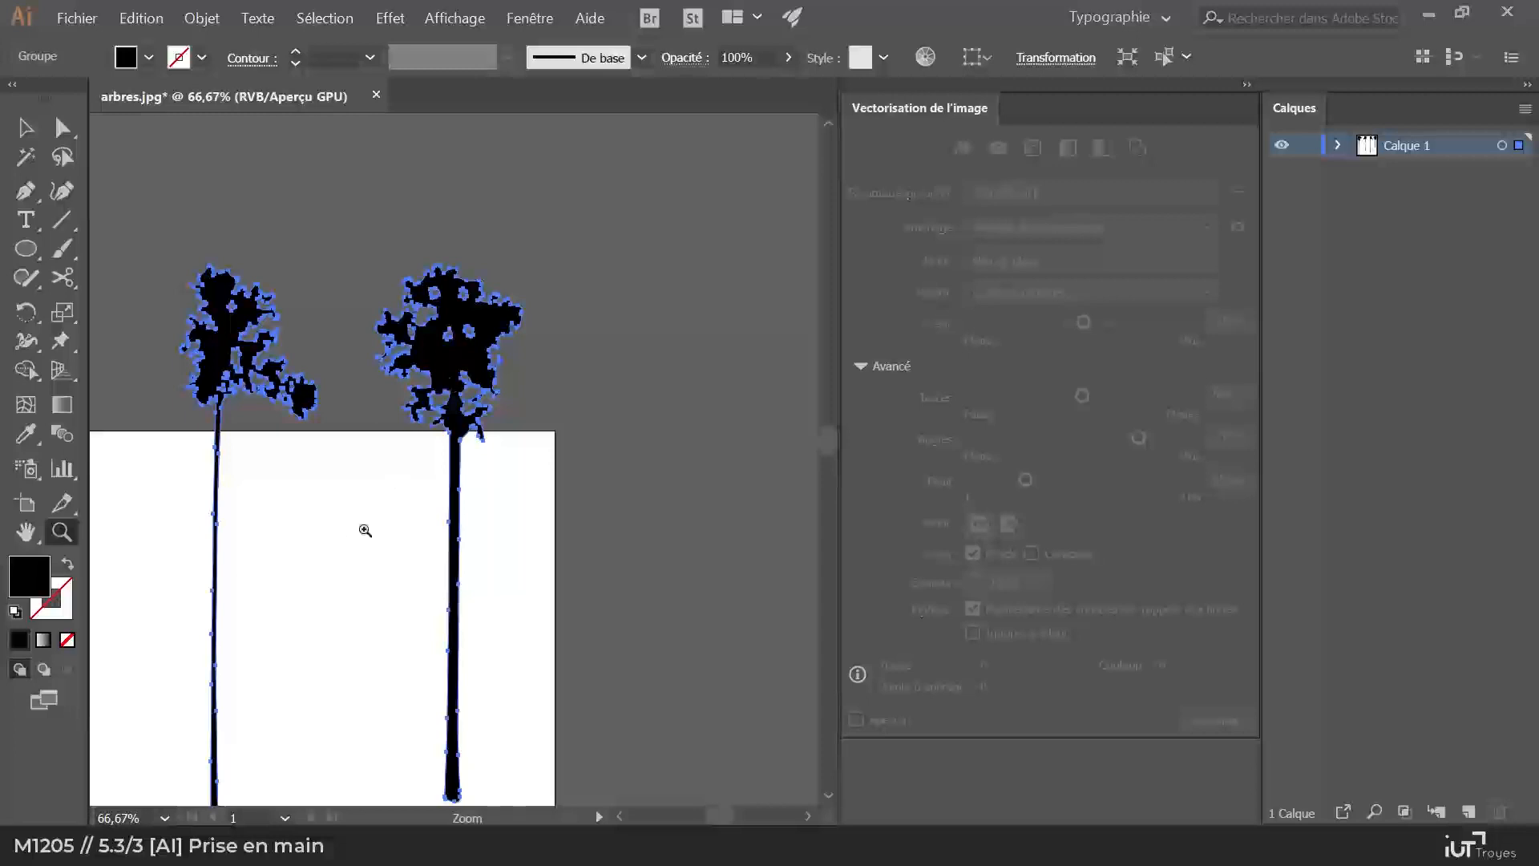
left_click_drag(265, 539, 615, 484)
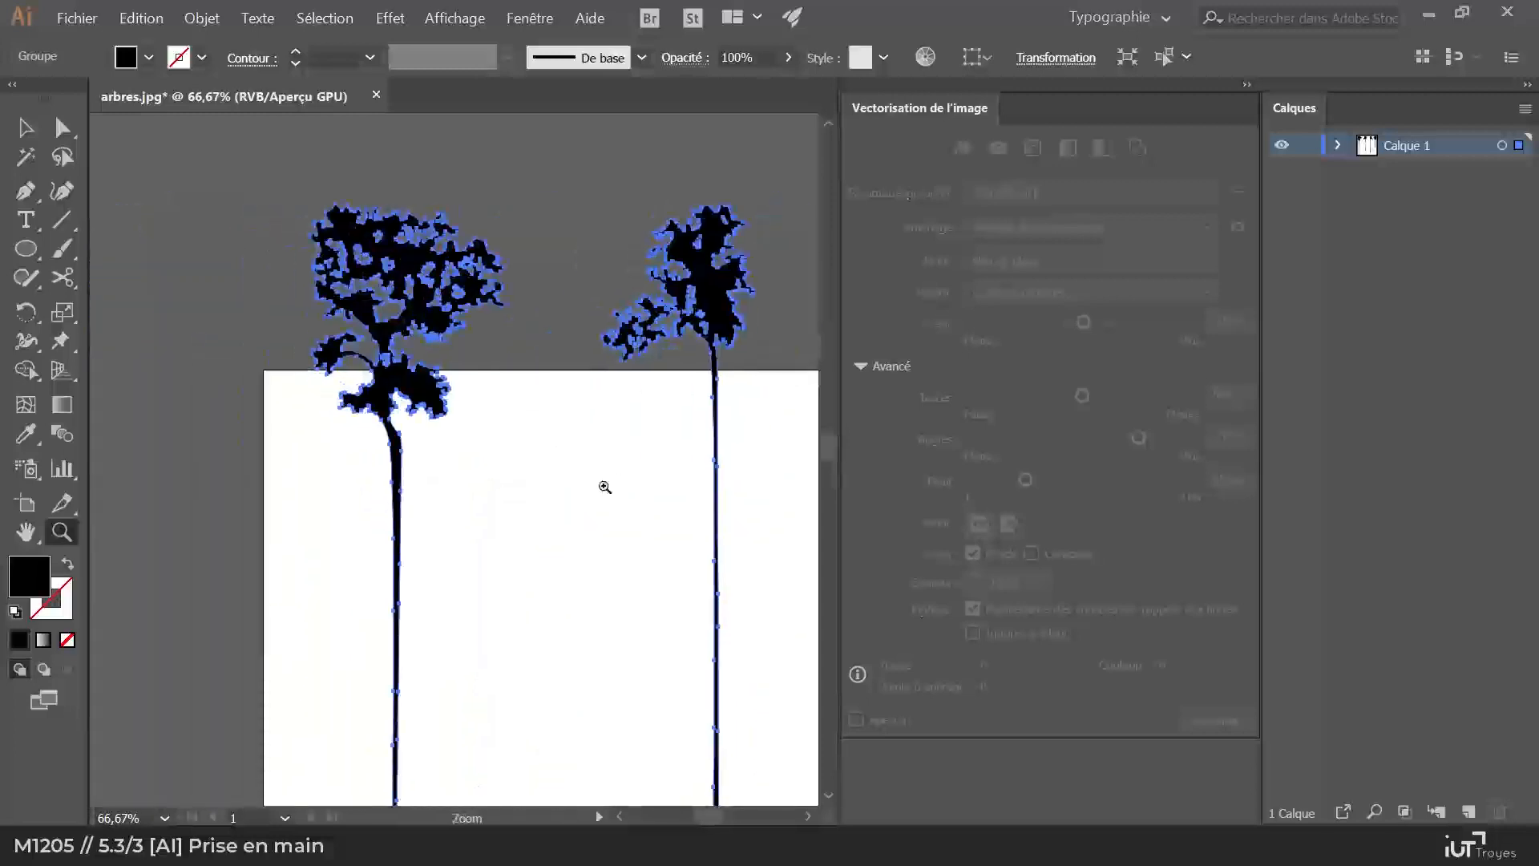
key("v")
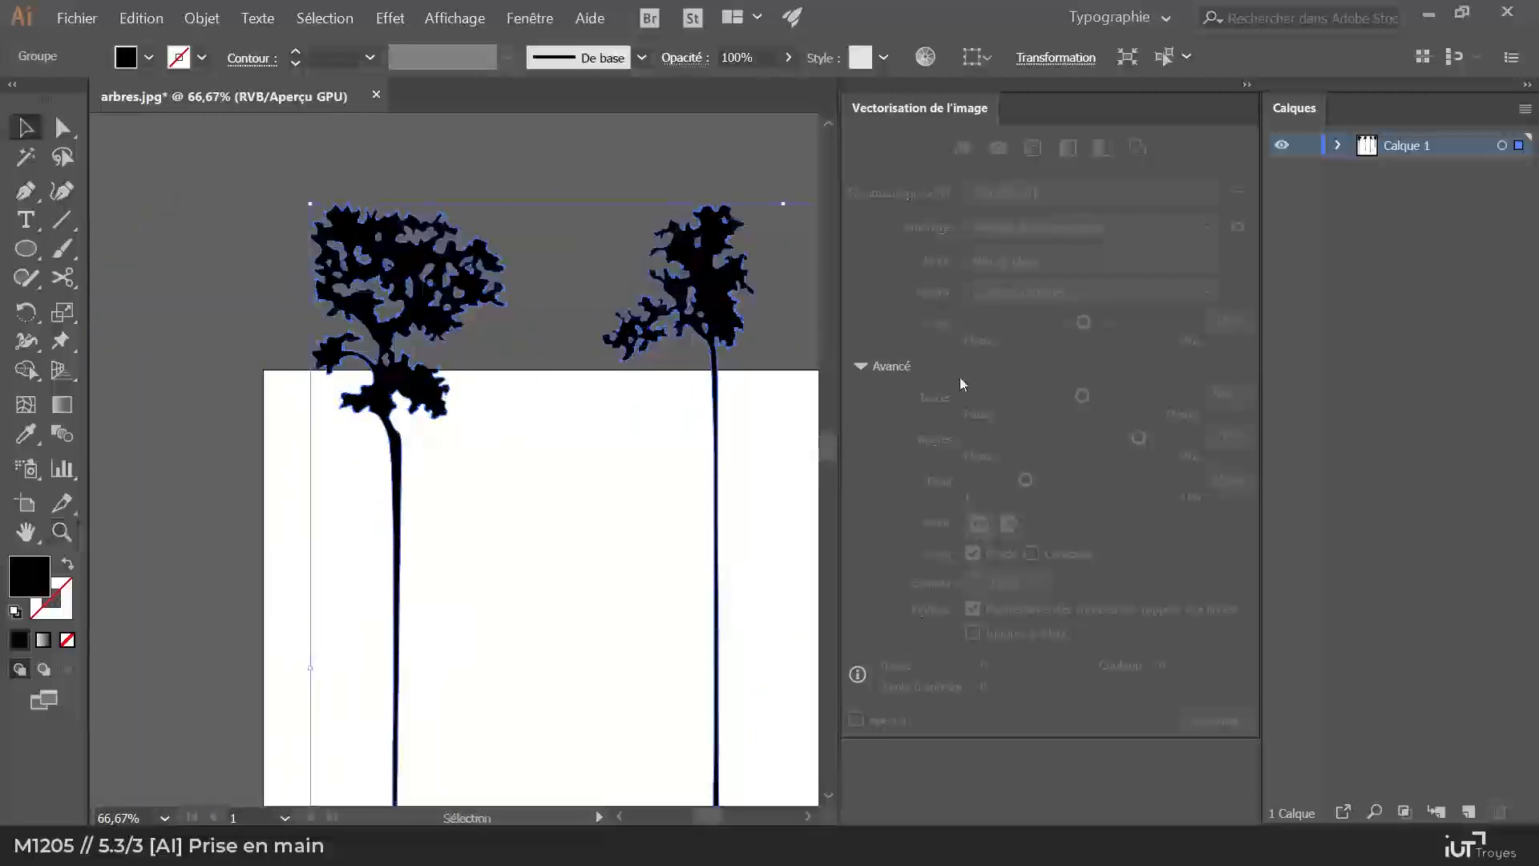
left_click(385, 335)
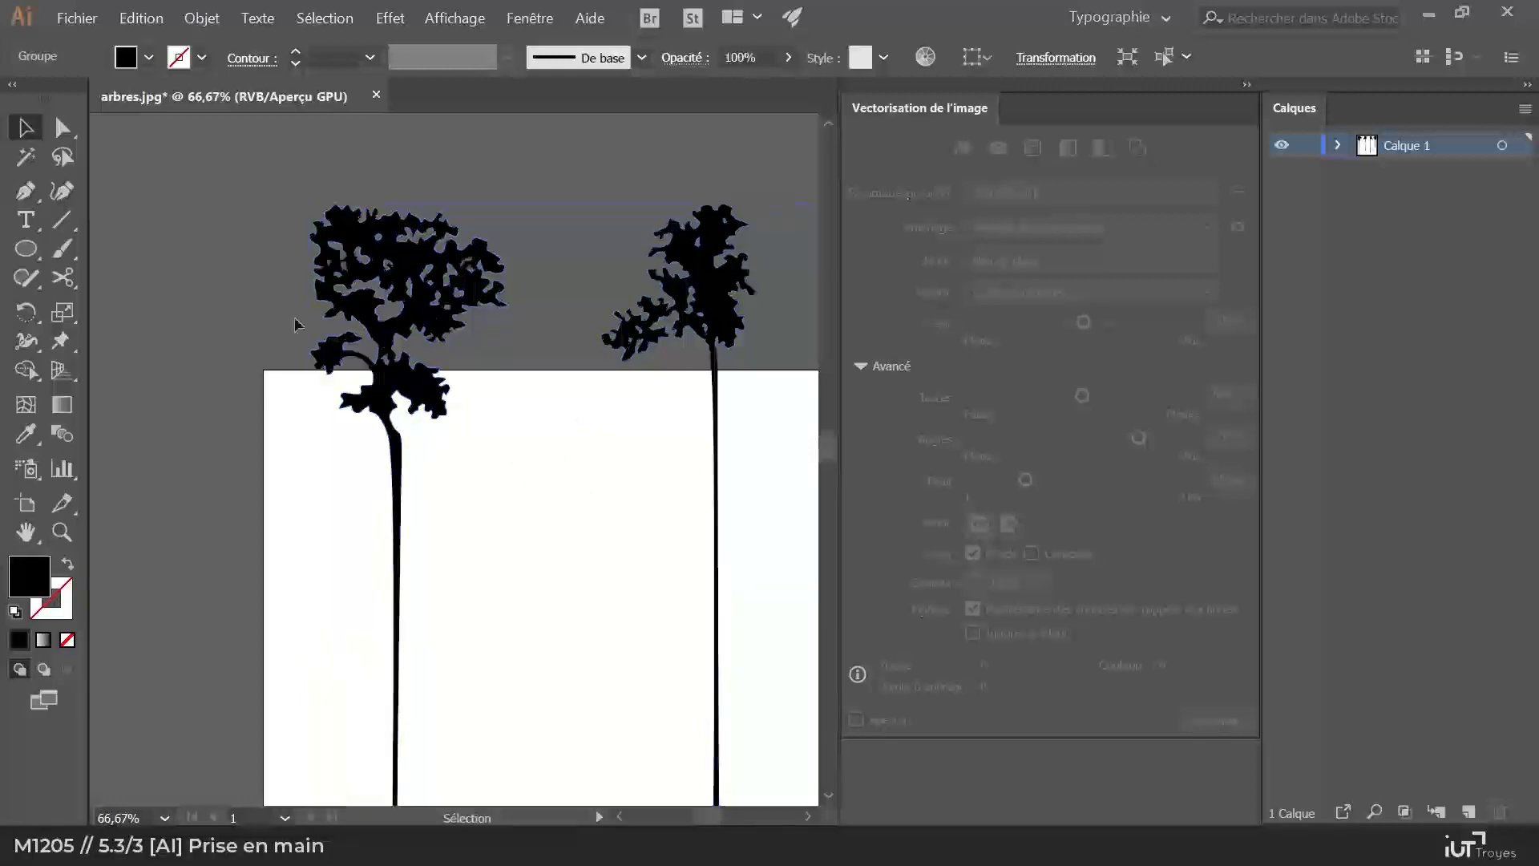
right_click(408, 322)
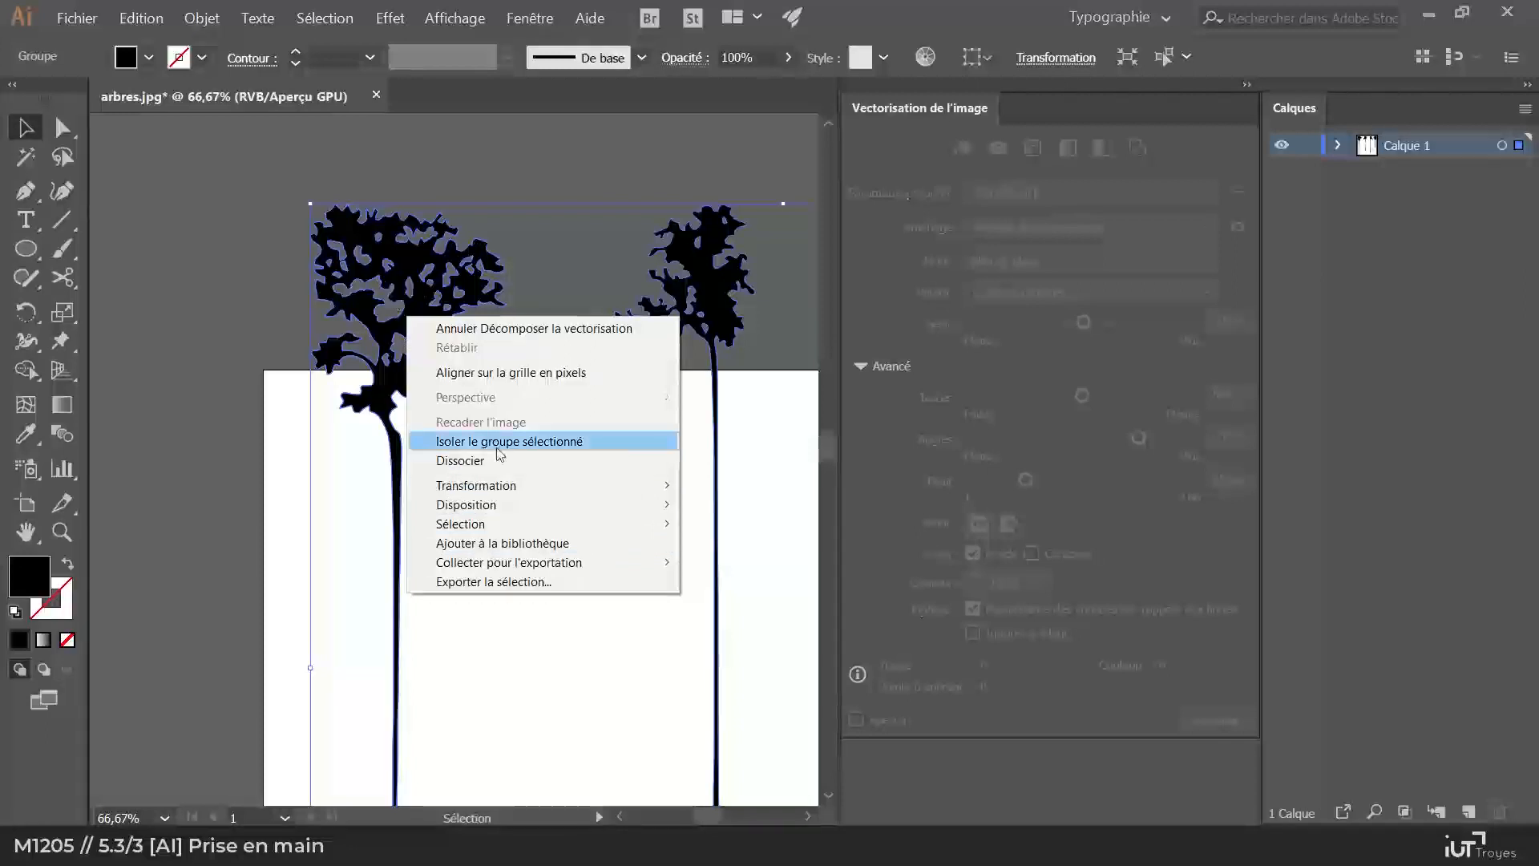
left_click(460, 461)
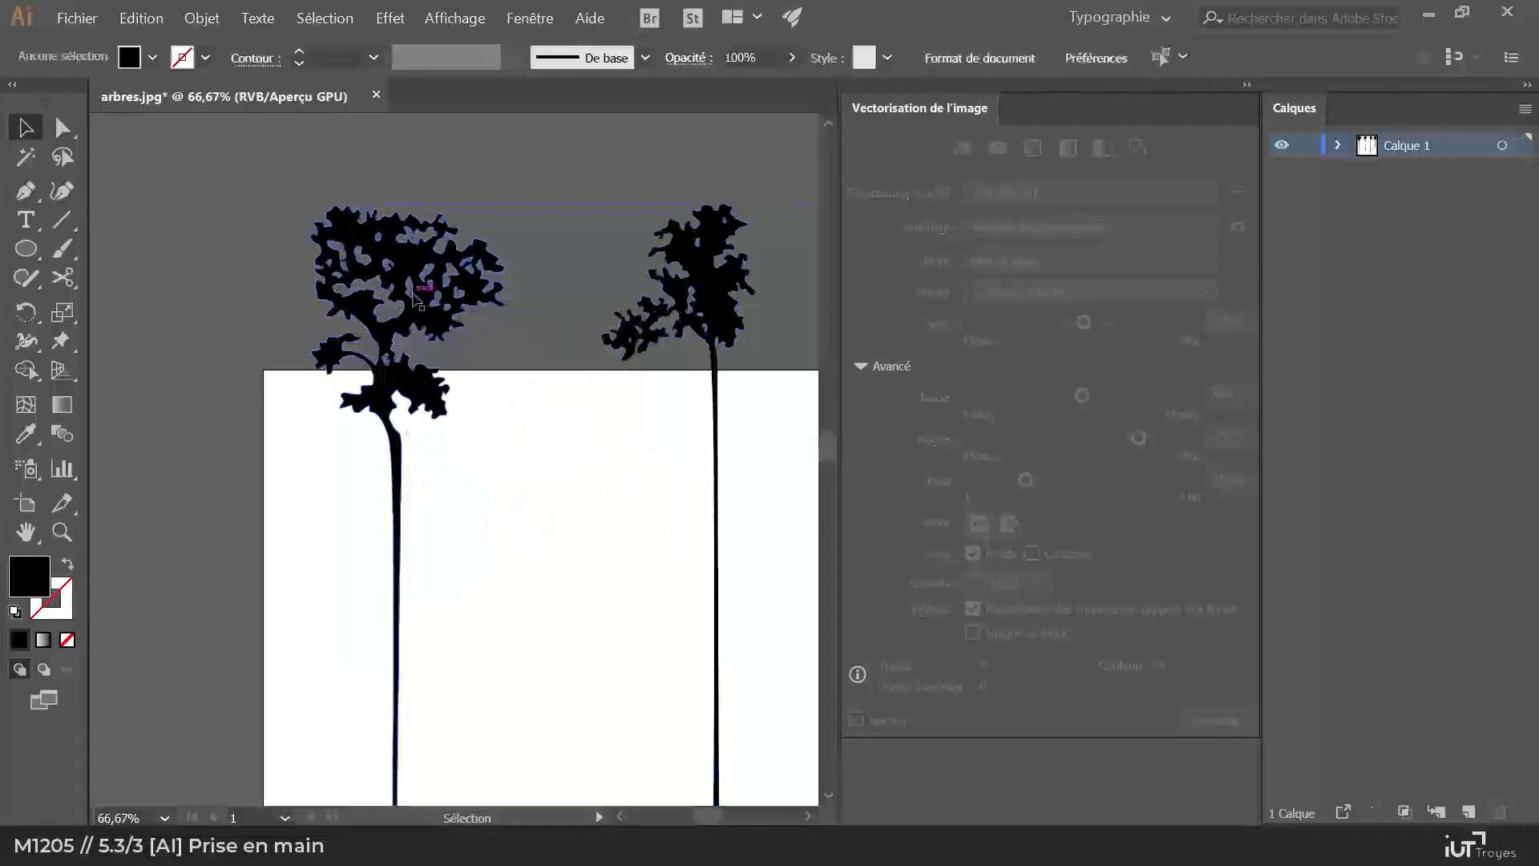